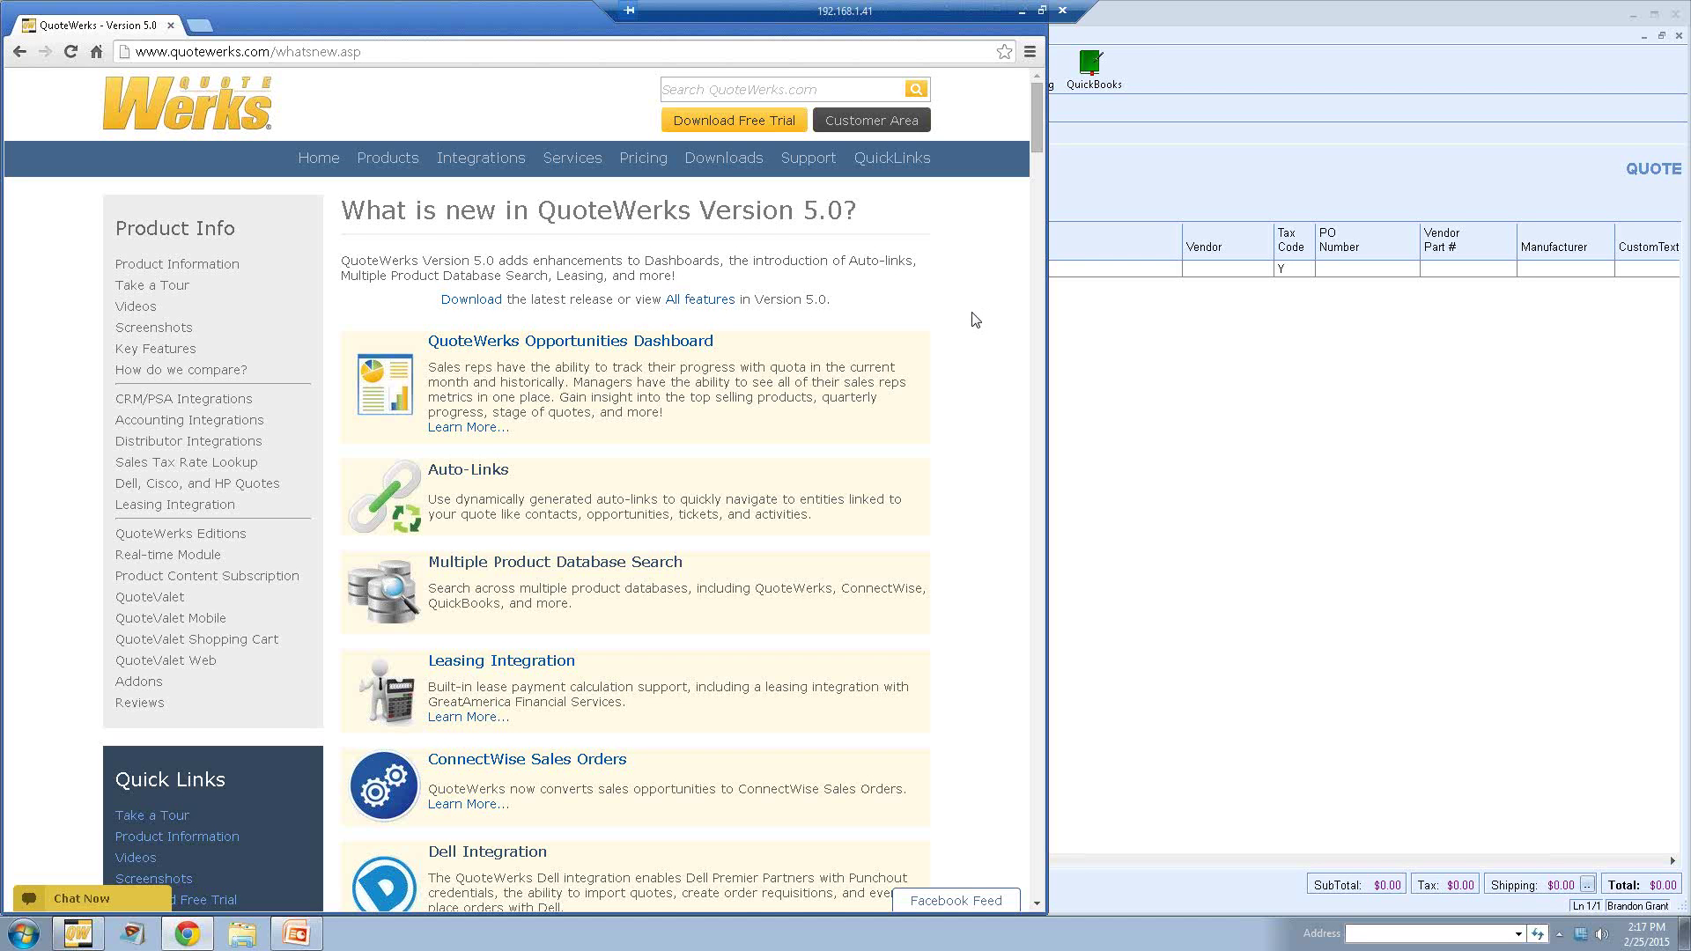
Step: Review the new features listed for QuoteWerks versions 5.0 and 4.9 on the What is new web page
scroll(975, 320, "down", 8)
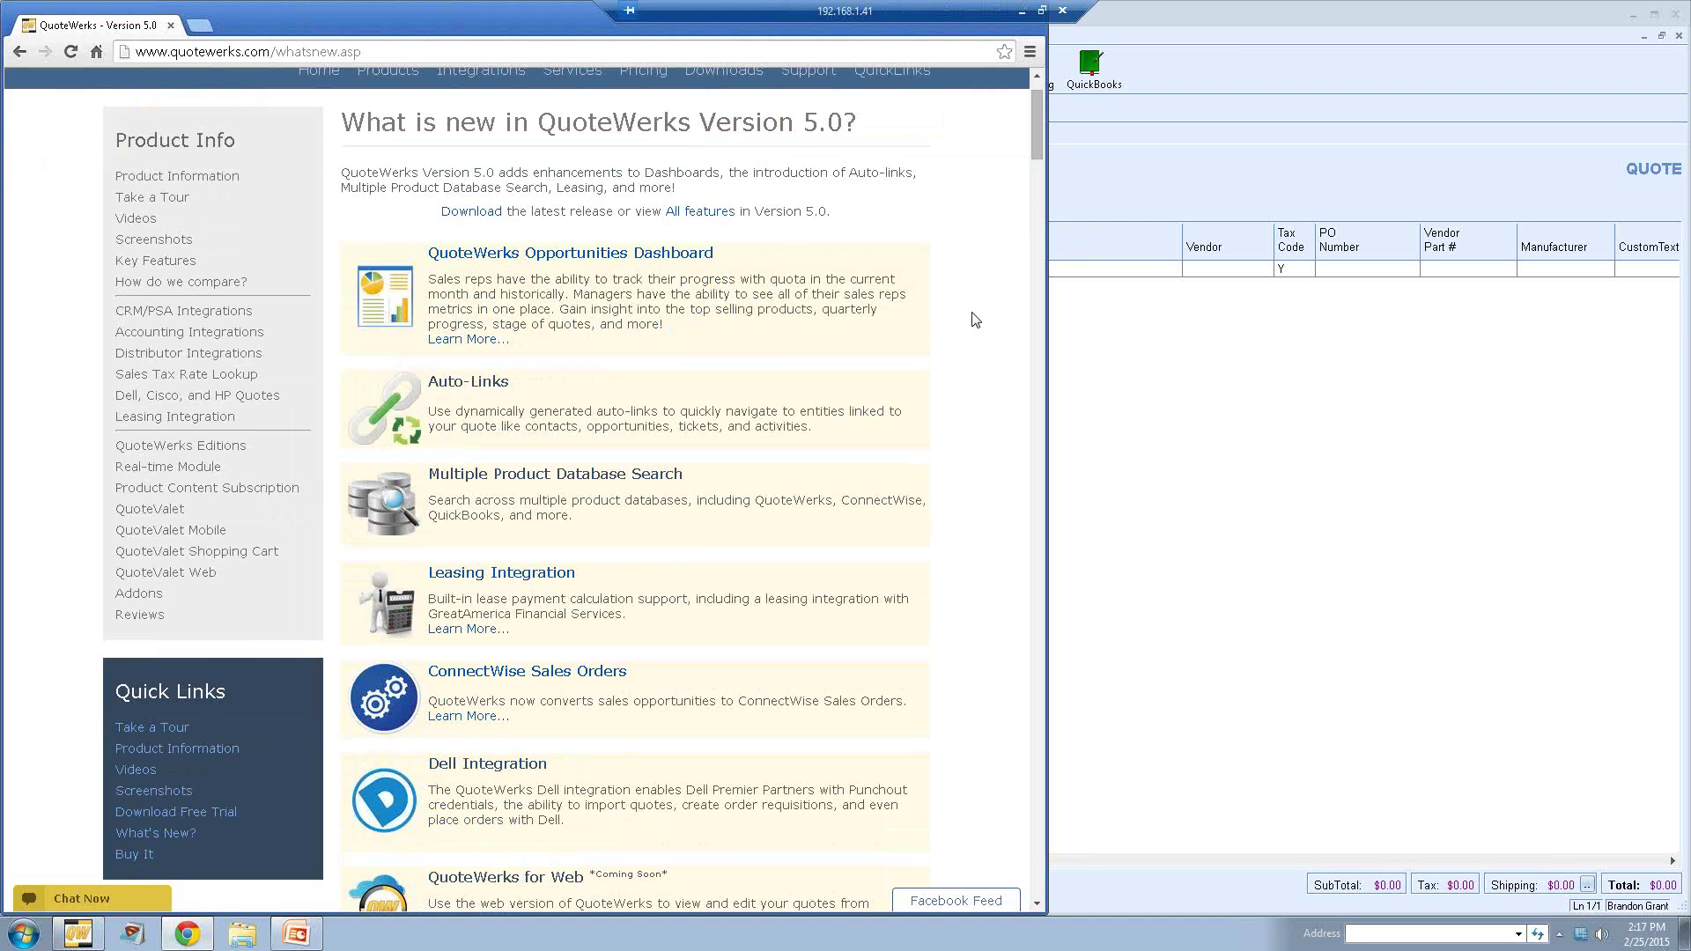
scroll(975, 319, "down", 2)
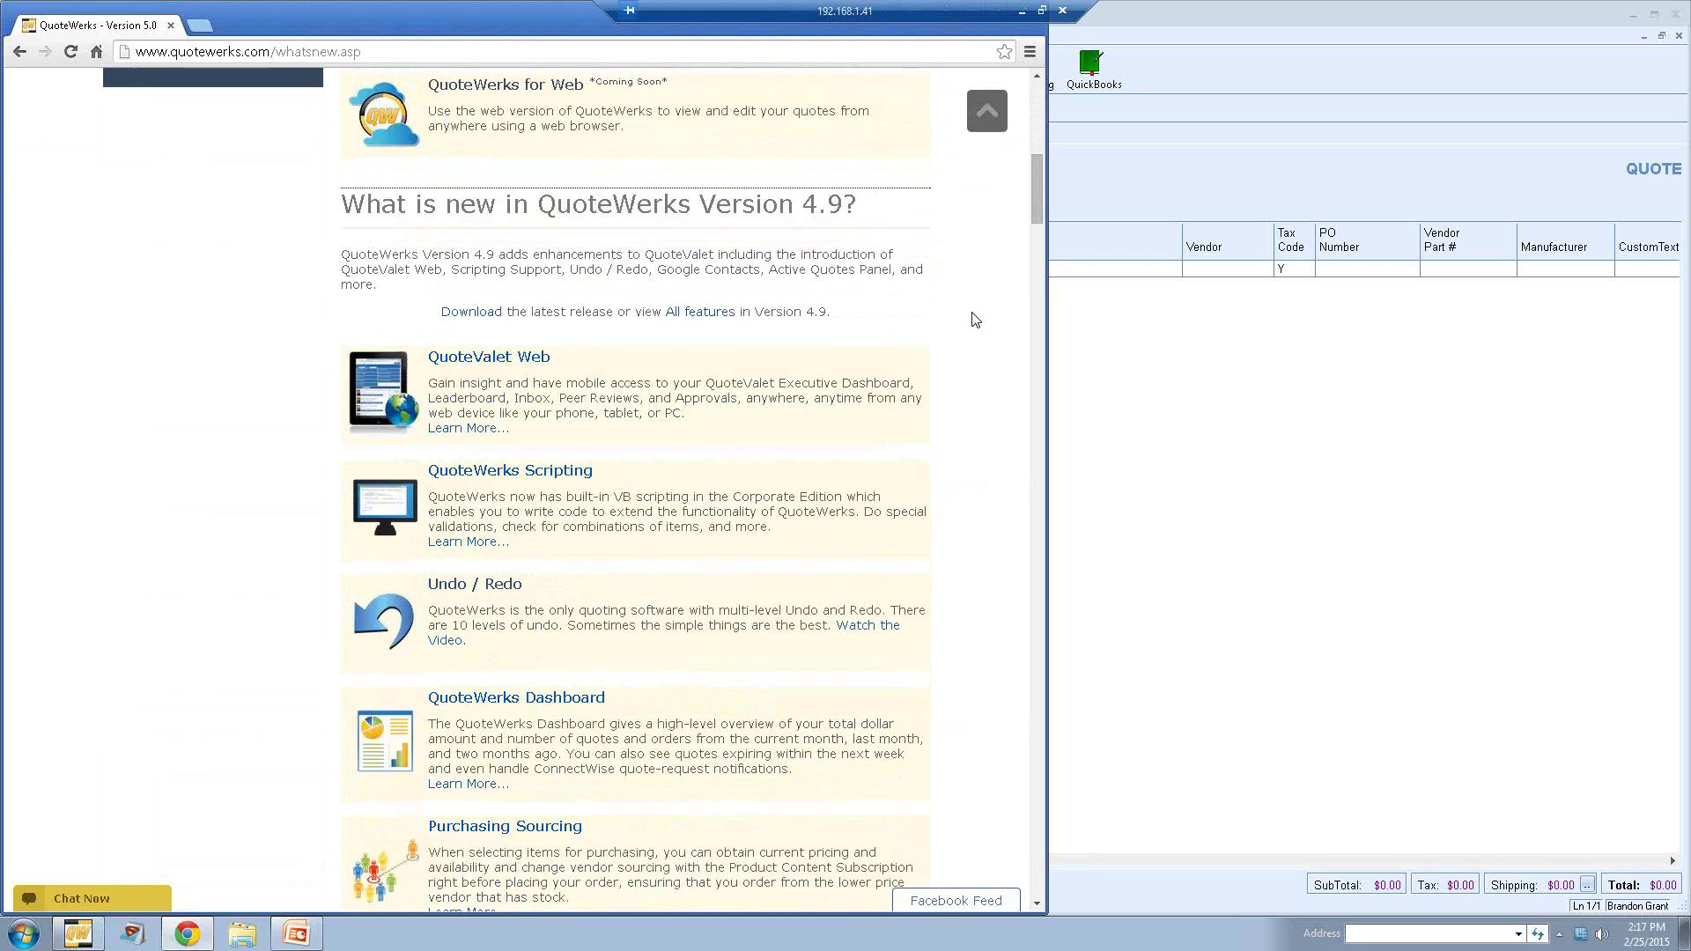
scroll(975, 319, "down", 10)
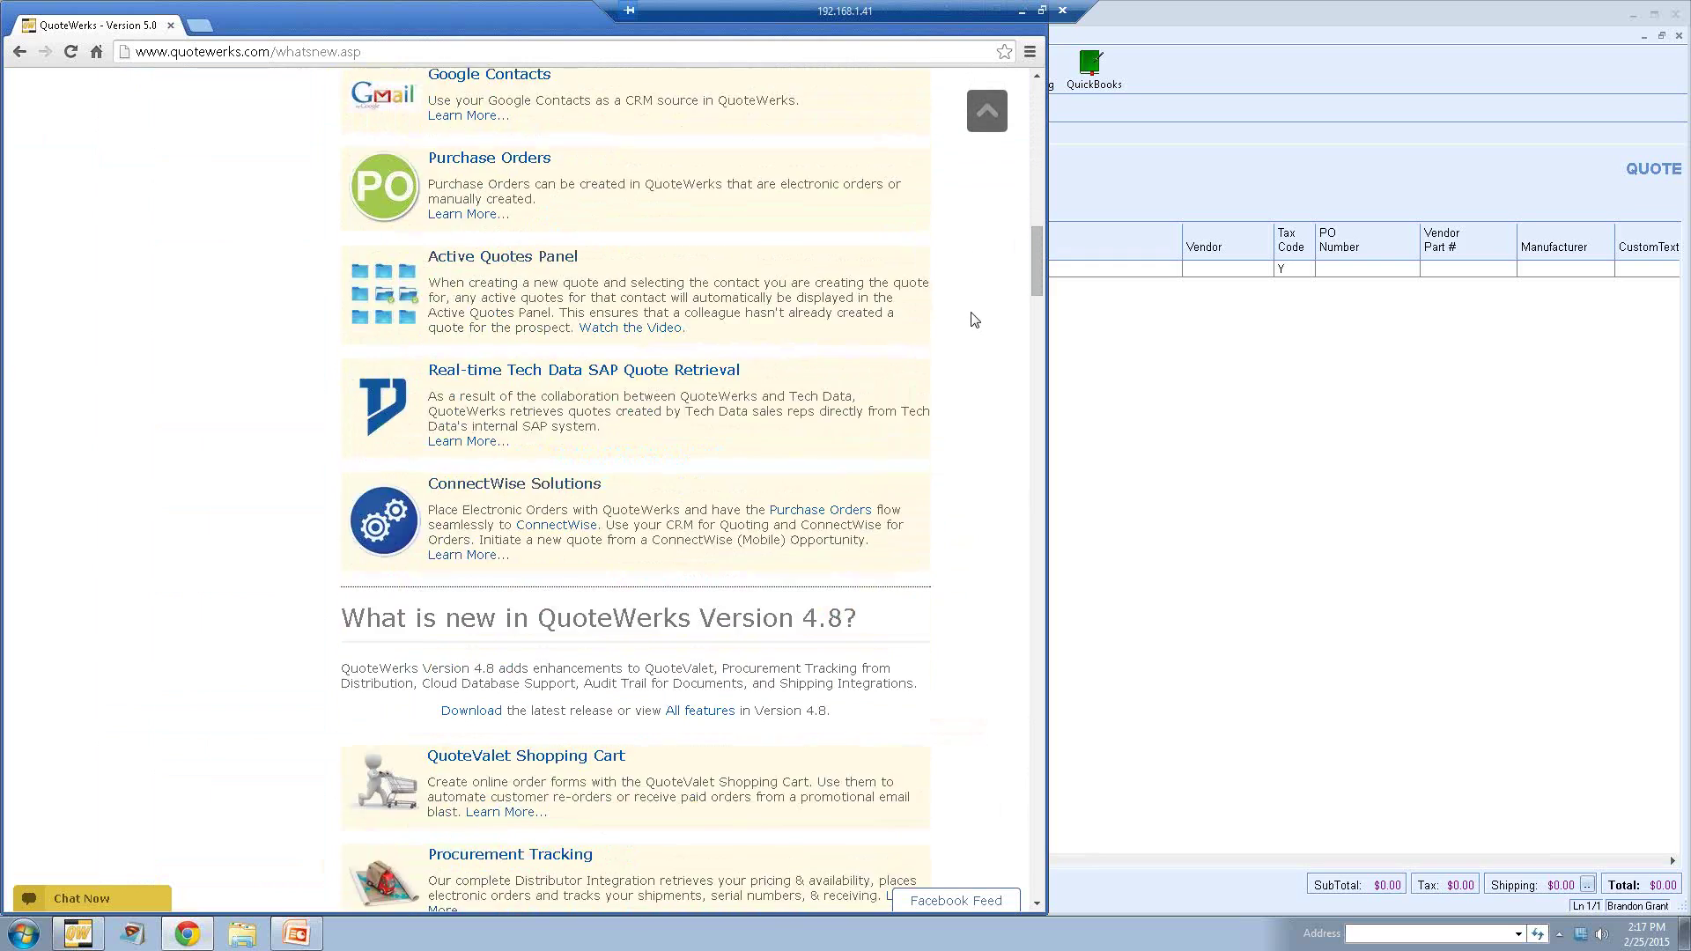
scroll(975, 319, "up", 7)
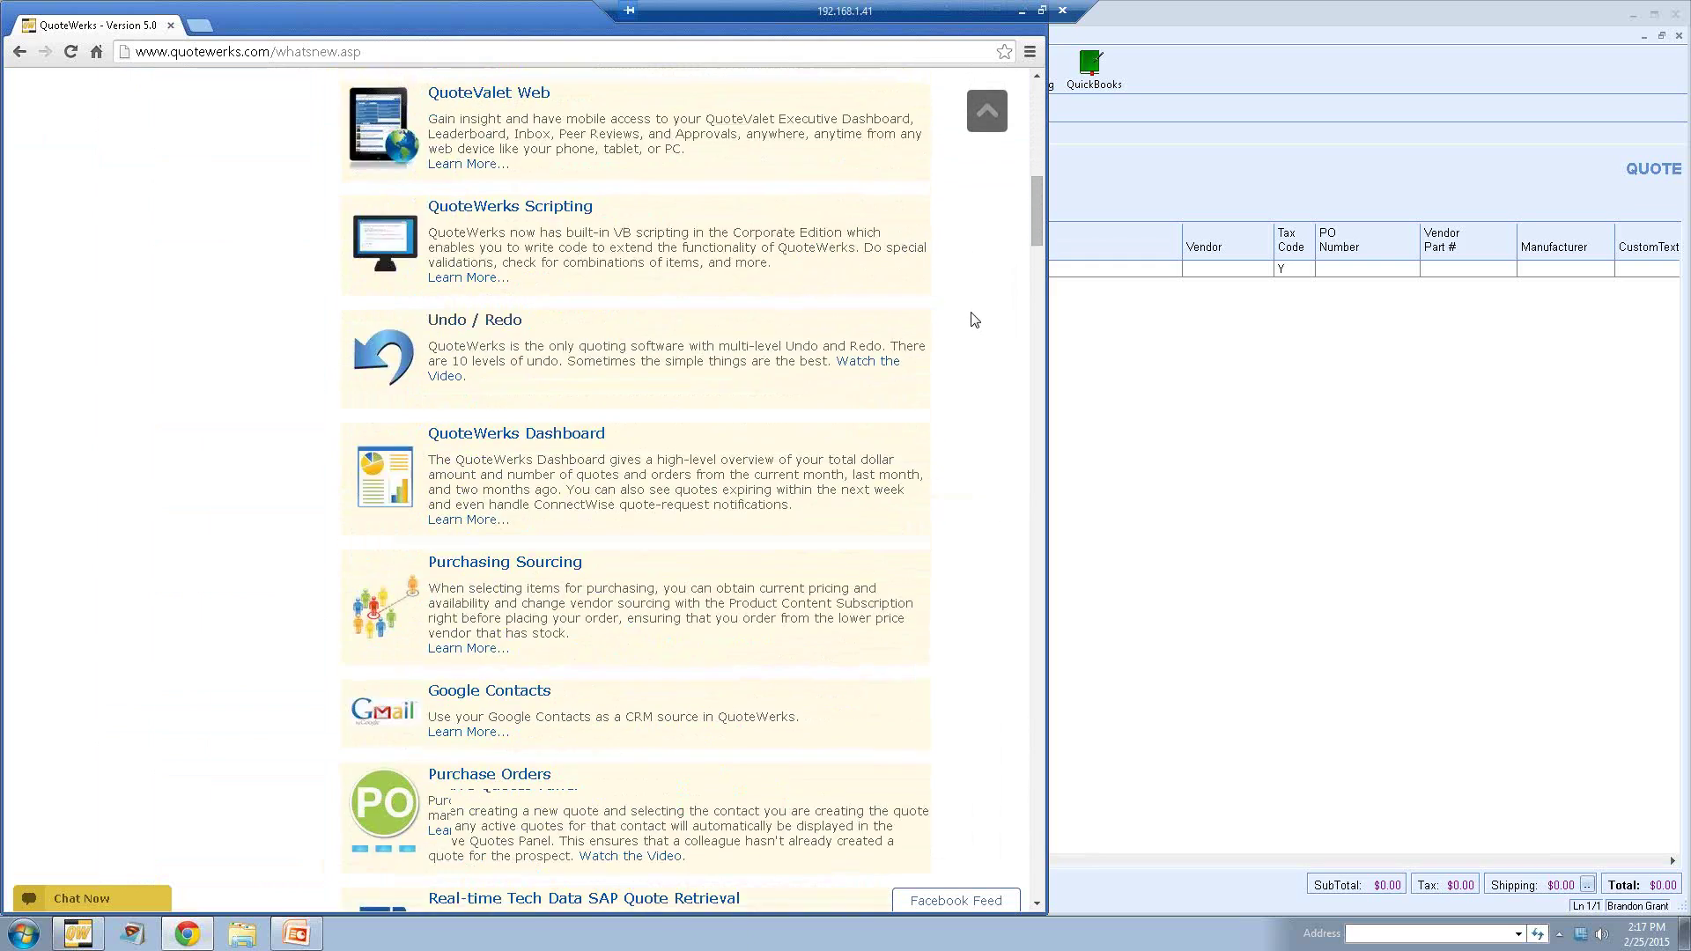
scroll(975, 320, "up", 13)
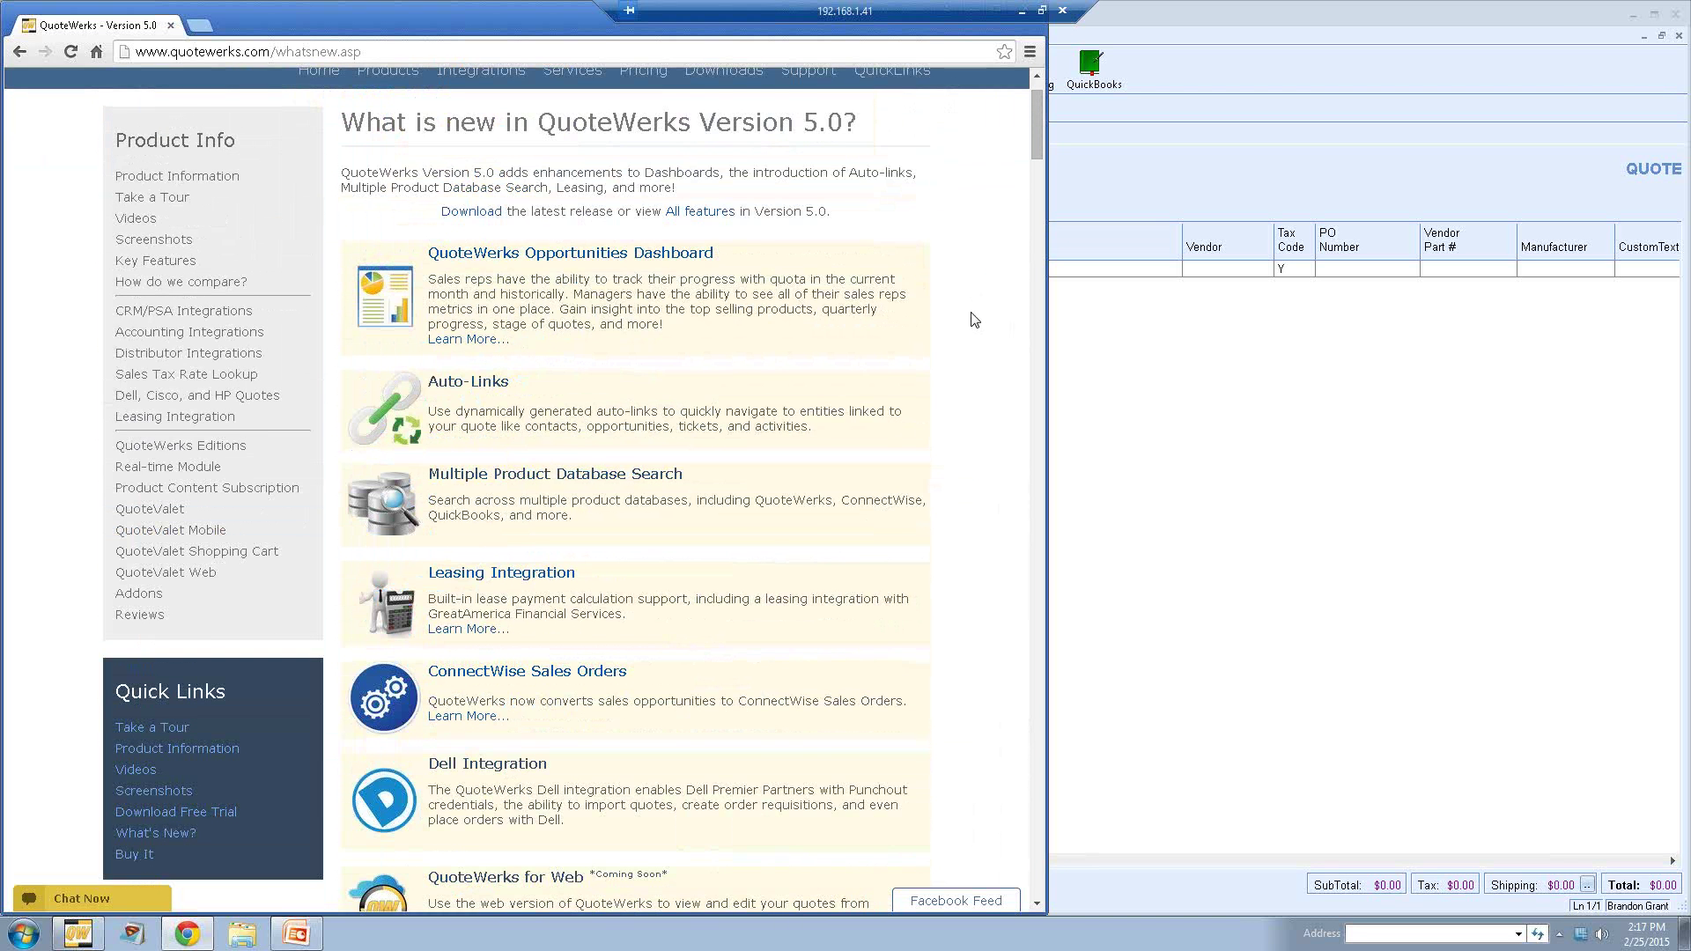
scroll(975, 320, "up", 1)
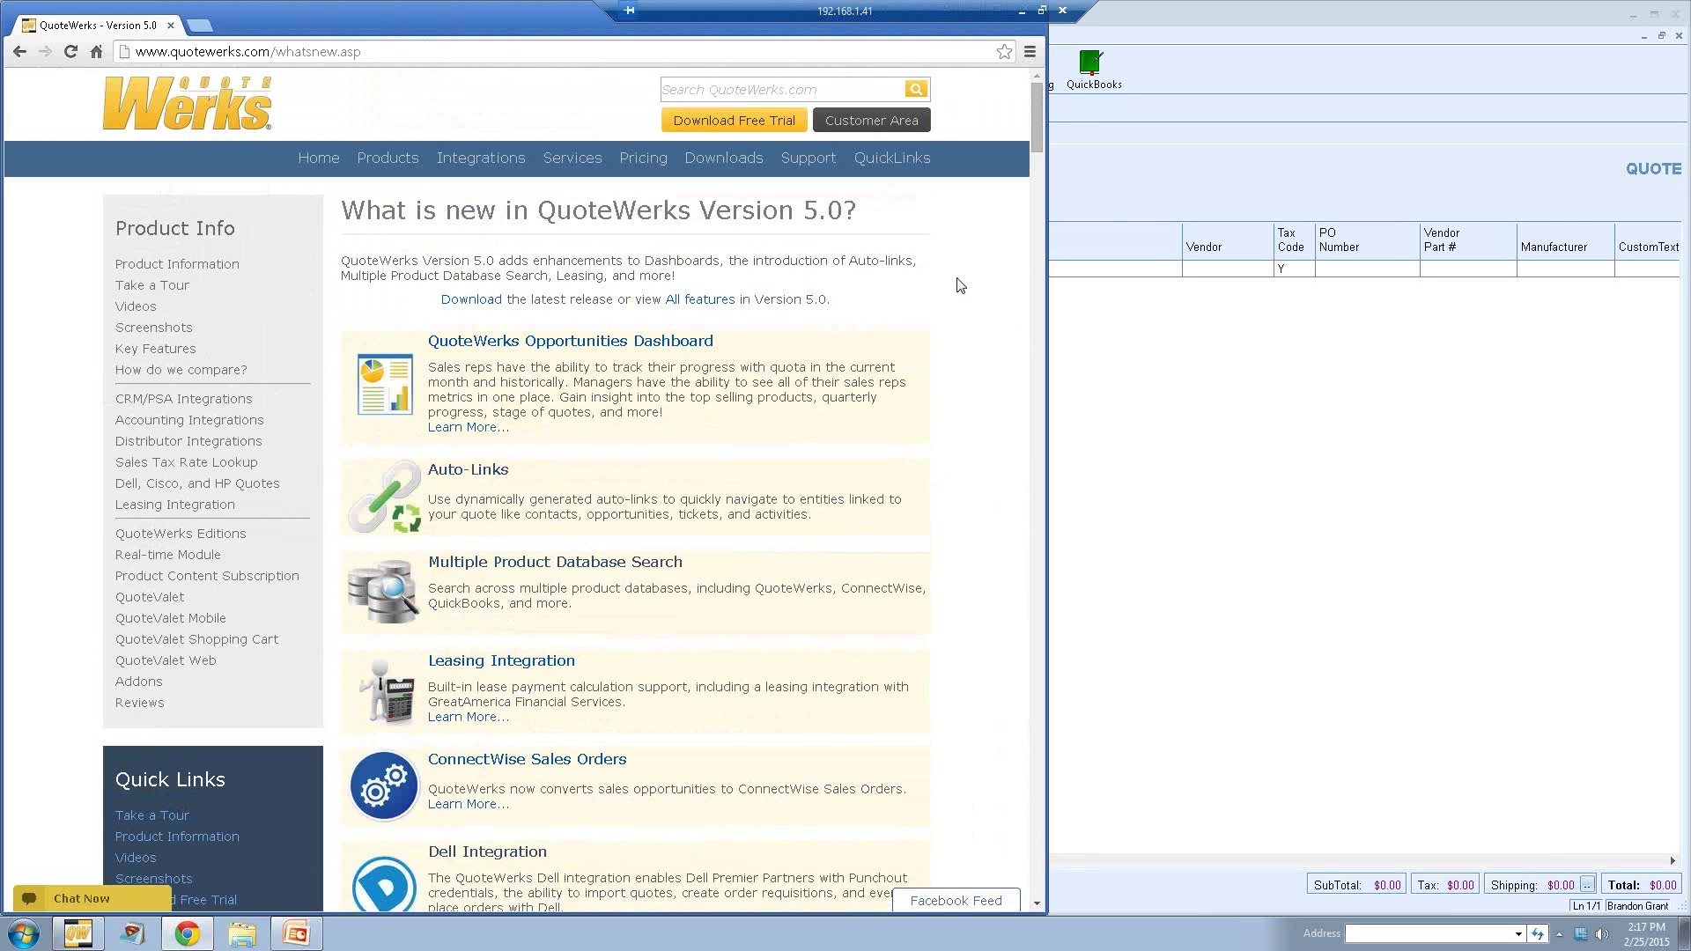
Step: Switch to QuoteWerks and view the My Summary dashboard with quota, expiring quotes and notifications
left_click(1108, 187)
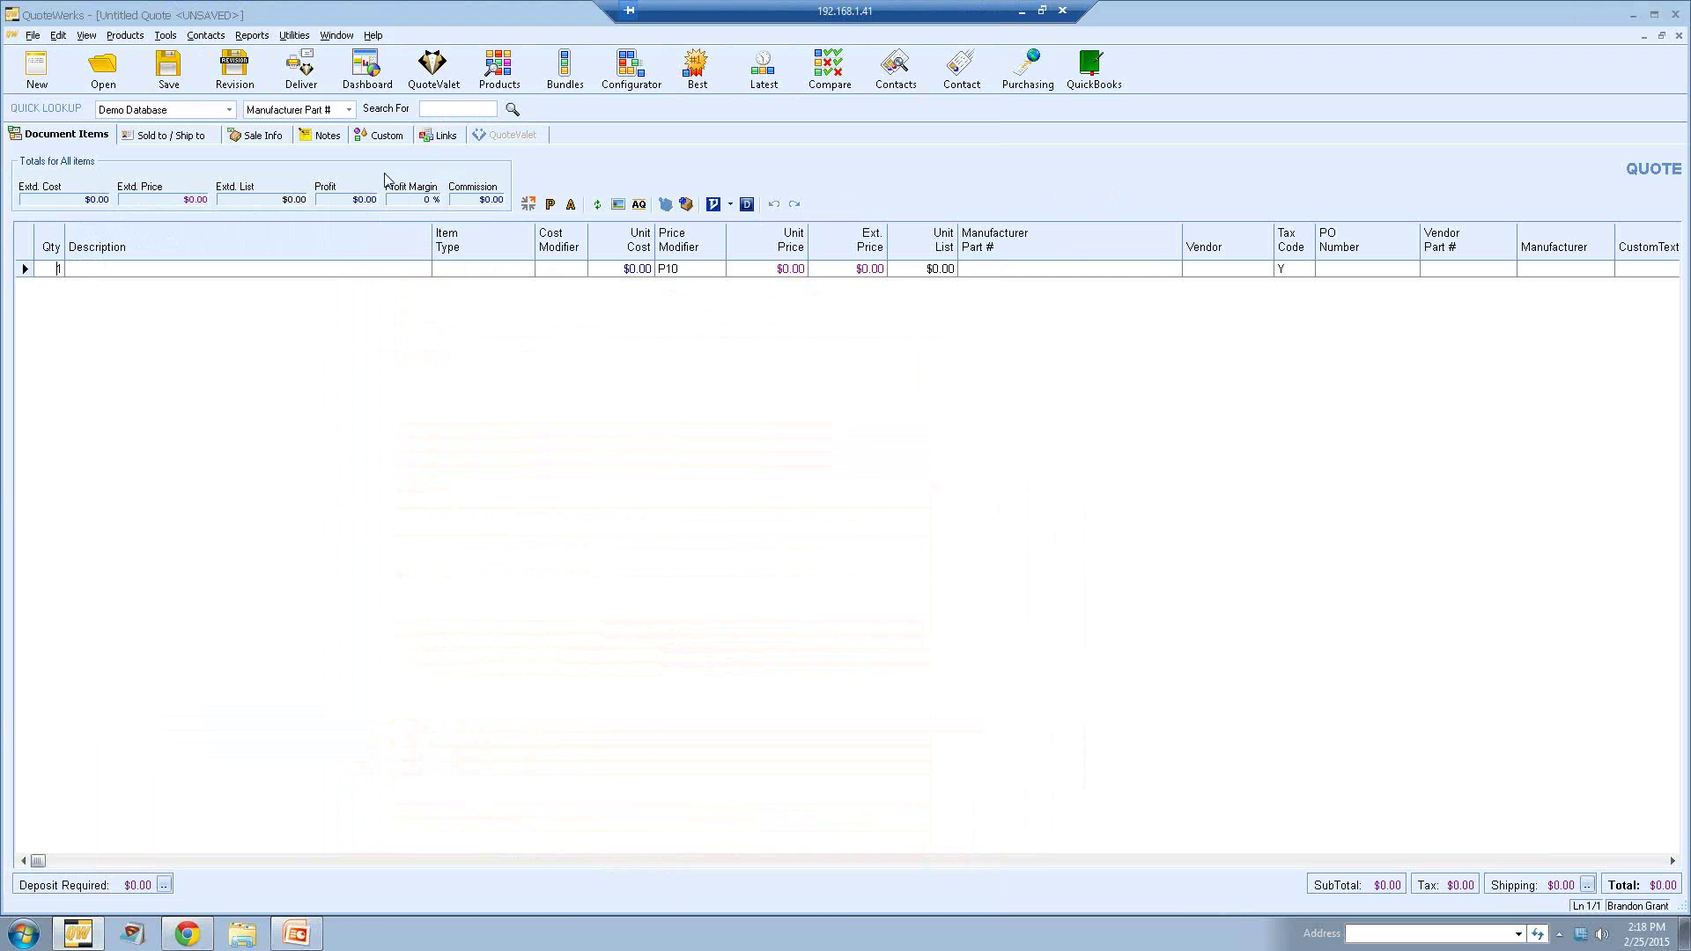
left_click(369, 75)
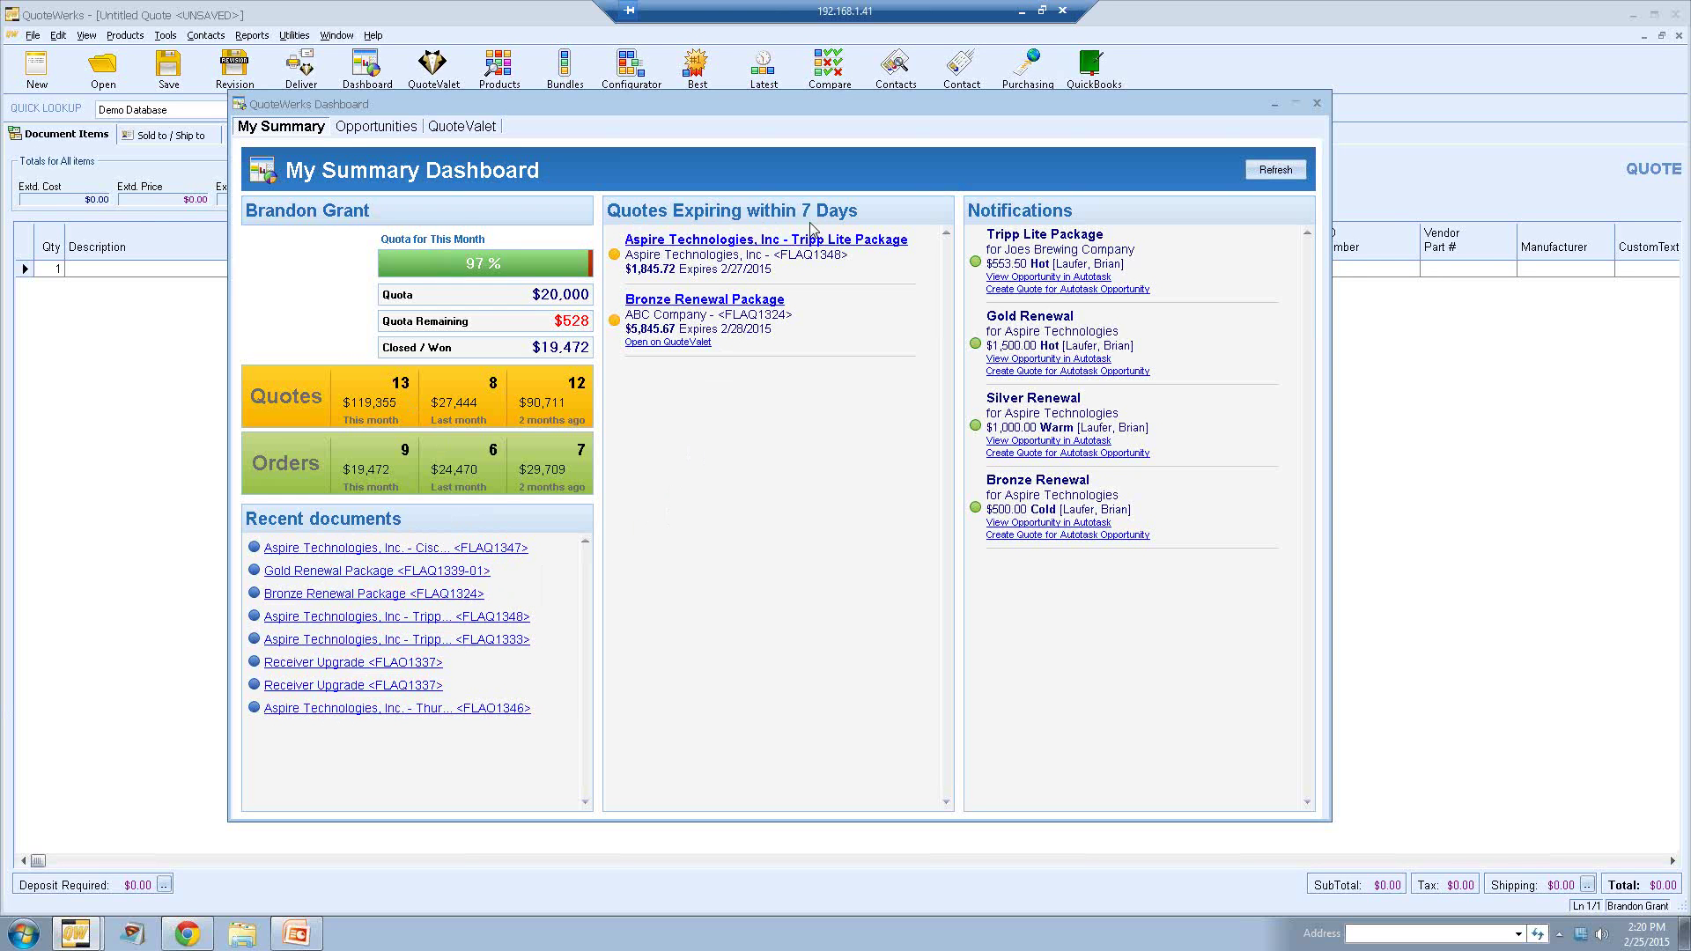
left_click(751, 246)
Step: Check the commission and monthly sales quota settings of the second listed user in User Maintenance and close it
left_click(294, 36)
left_click(293, 38)
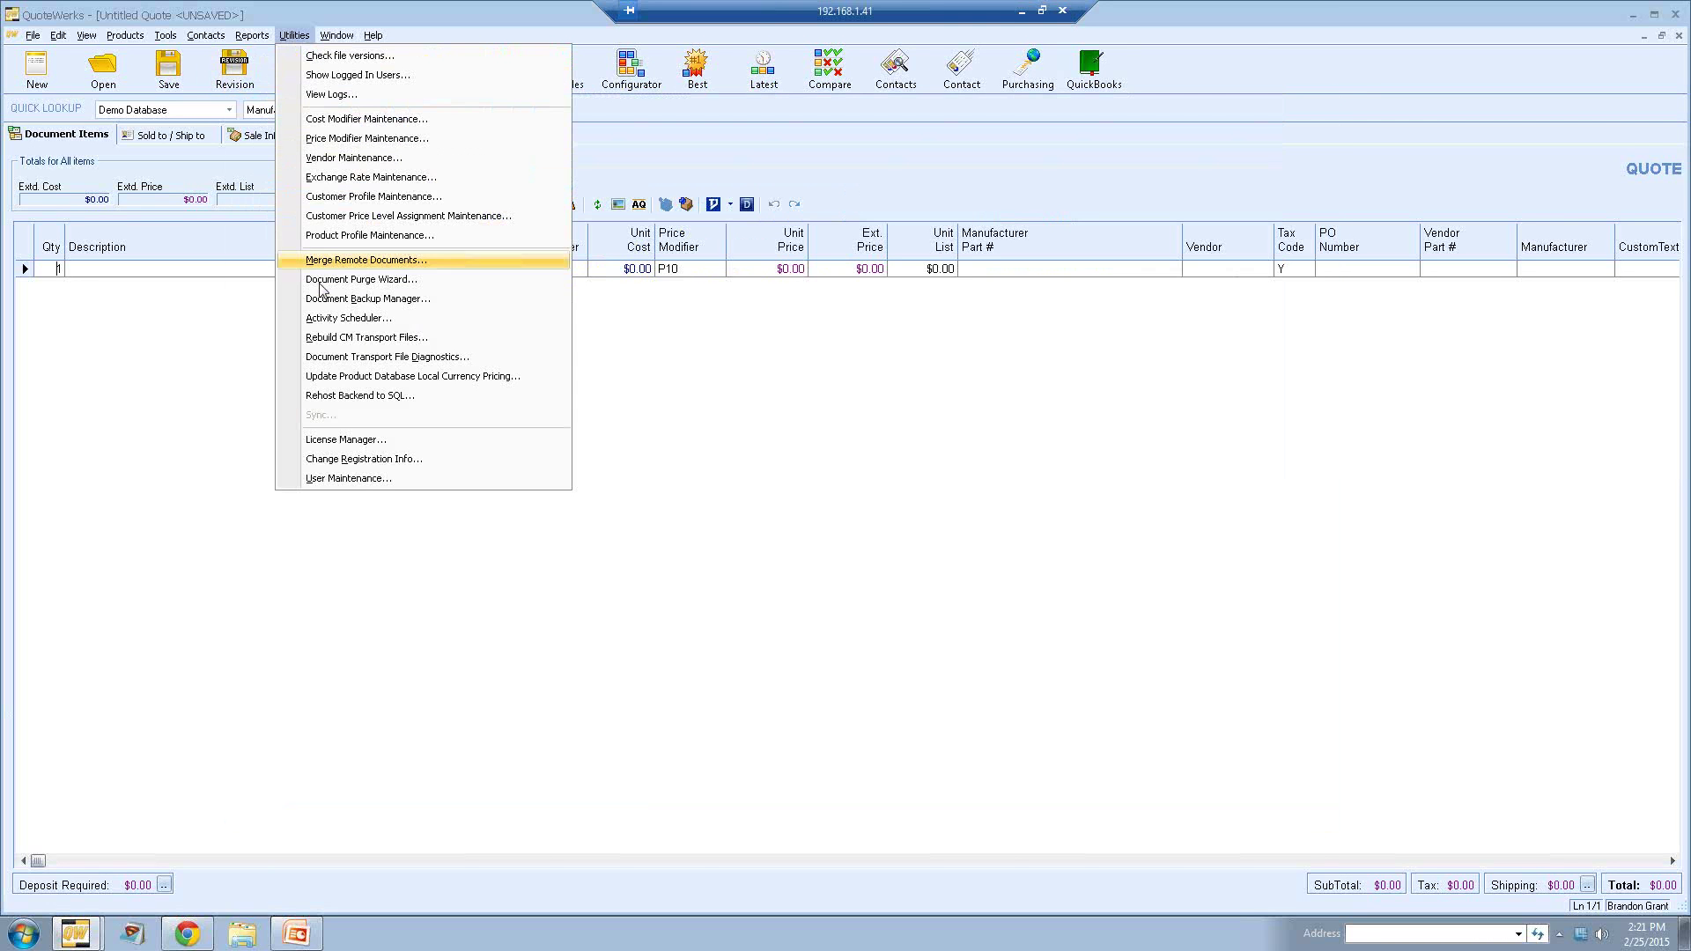
left_click(345, 478)
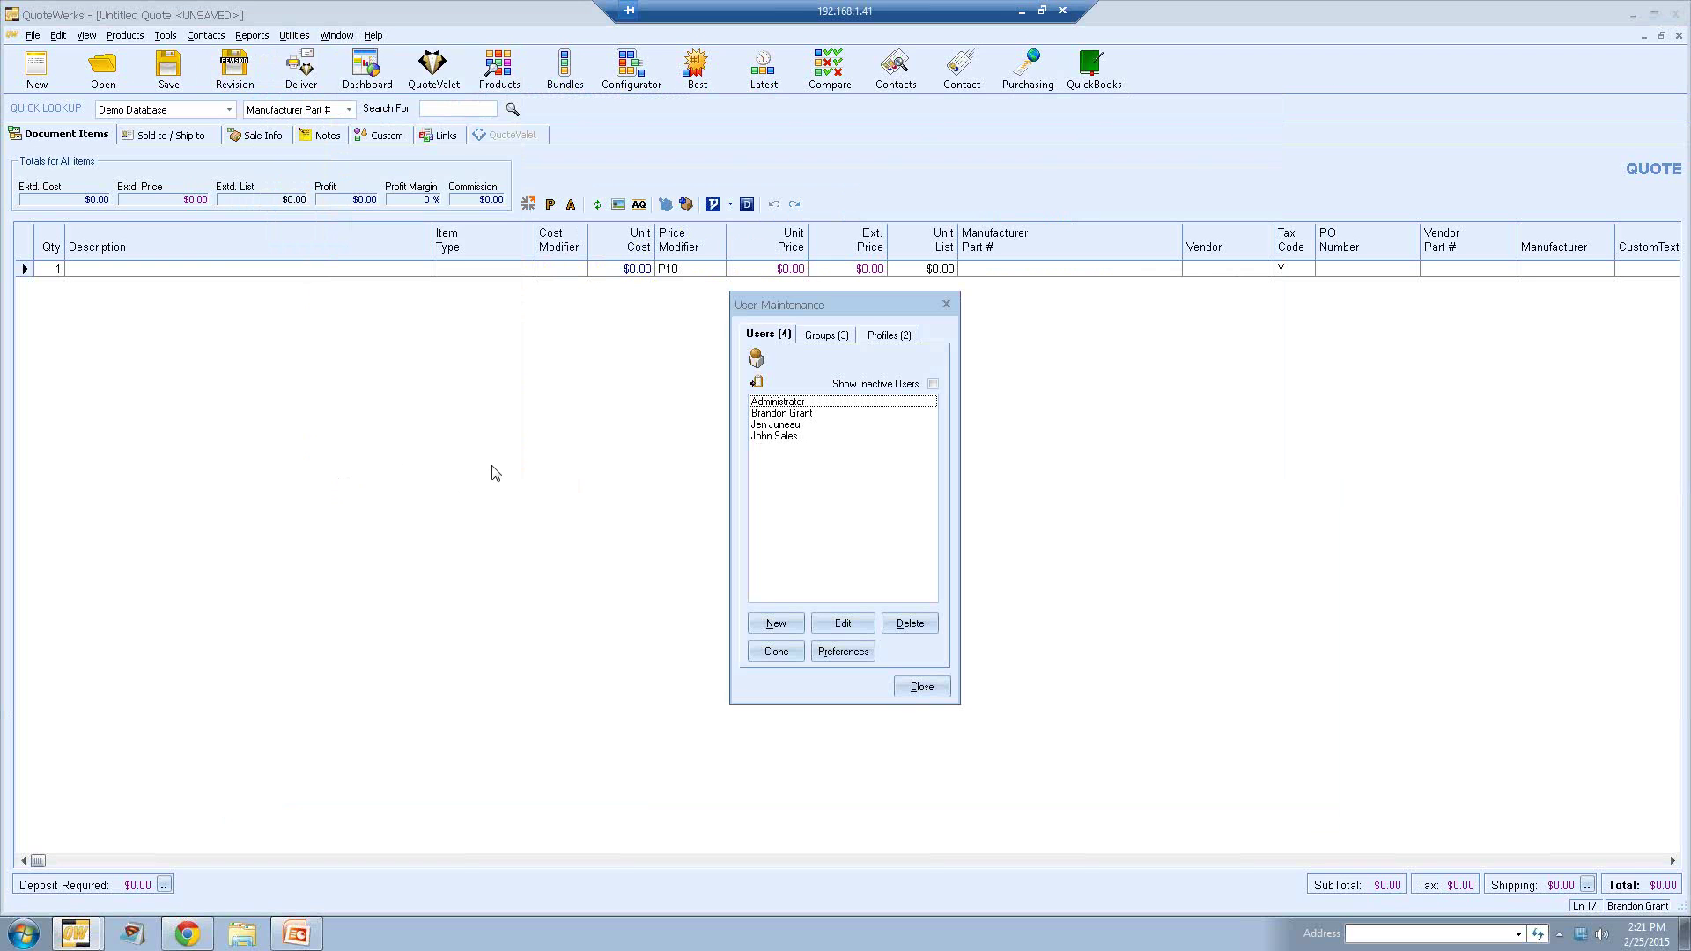
left_click(803, 413)
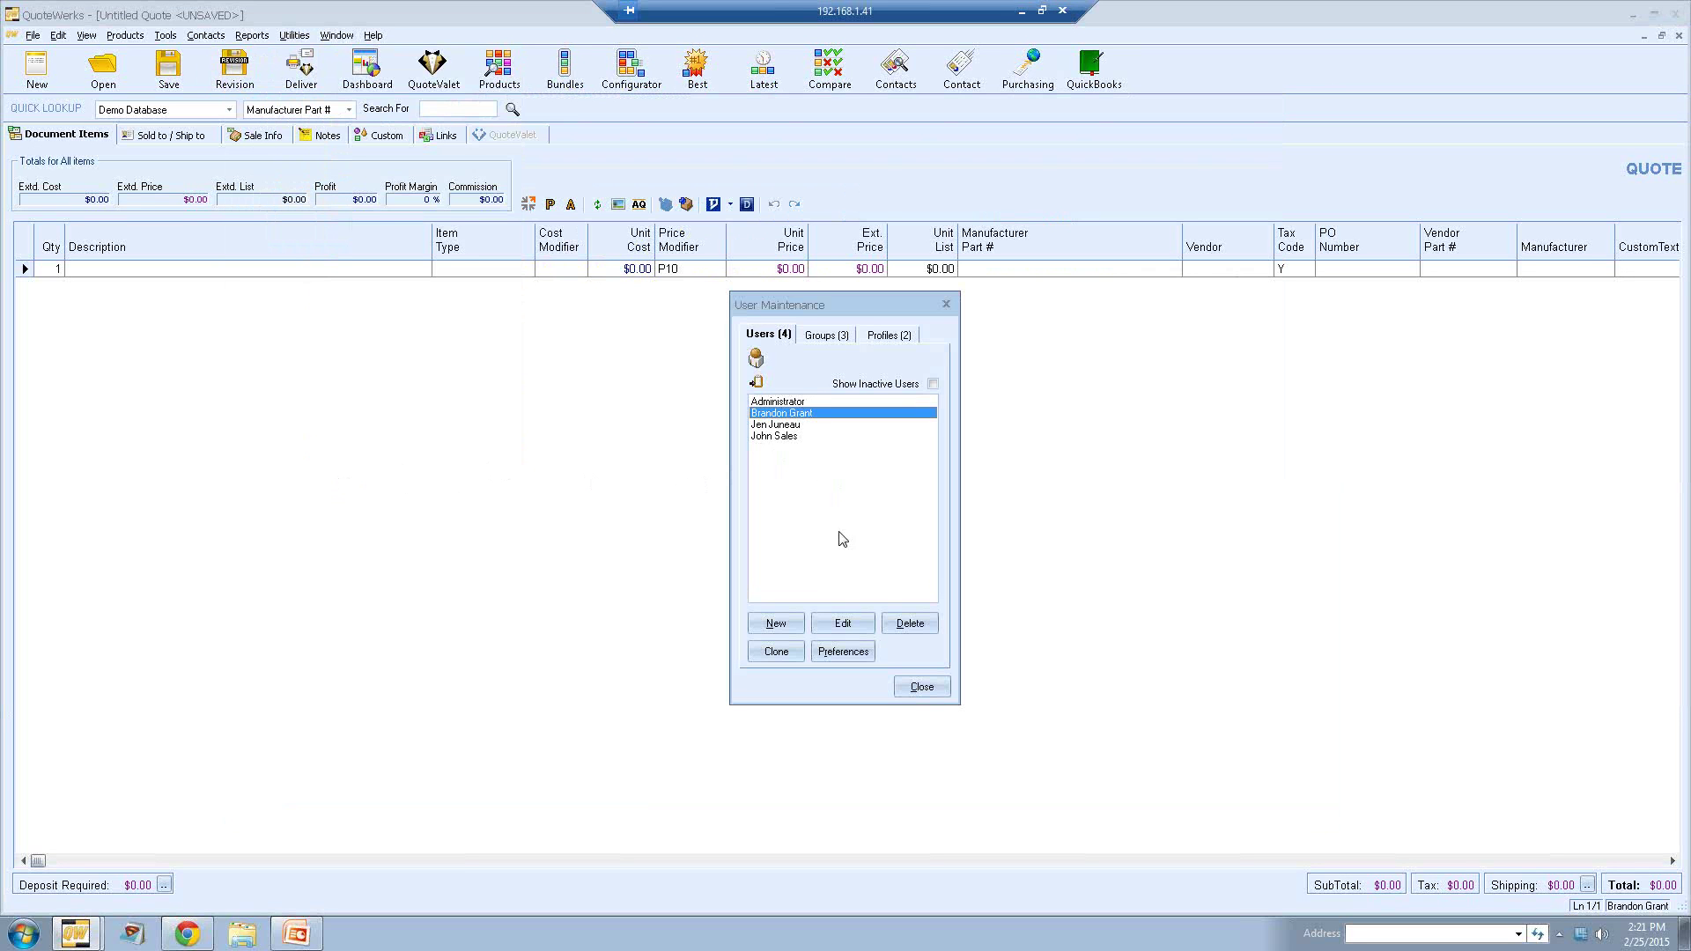
left_click(859, 627)
left_click(1002, 559)
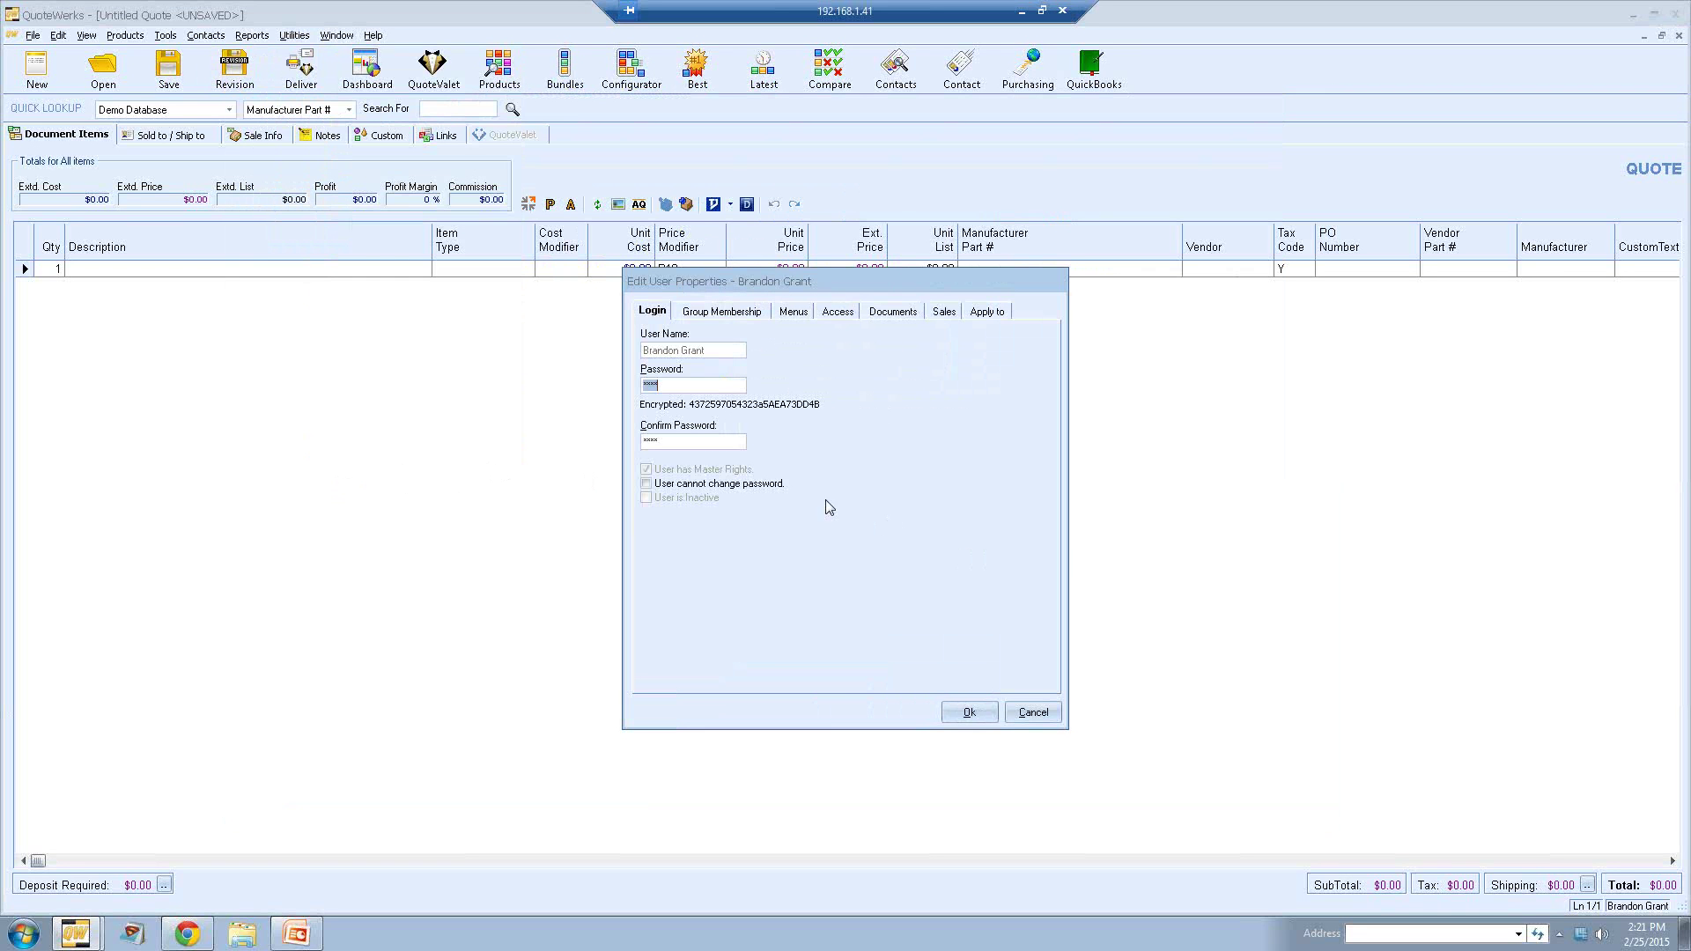
left_click(944, 314)
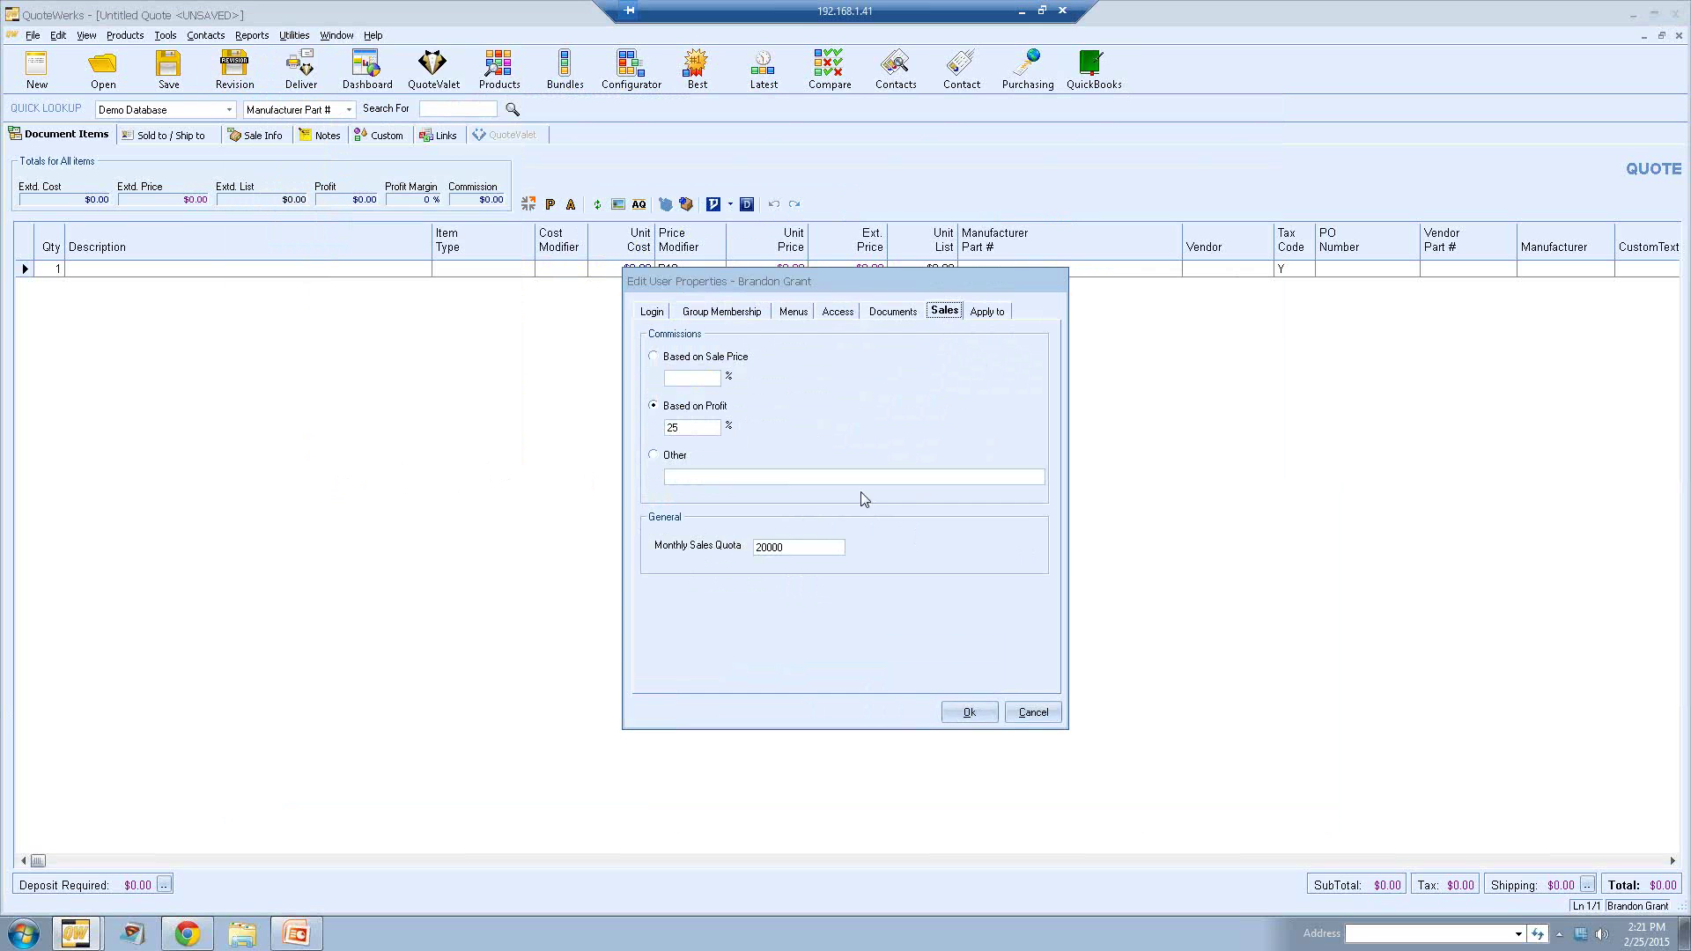
left_click(1023, 712)
left_click(920, 688)
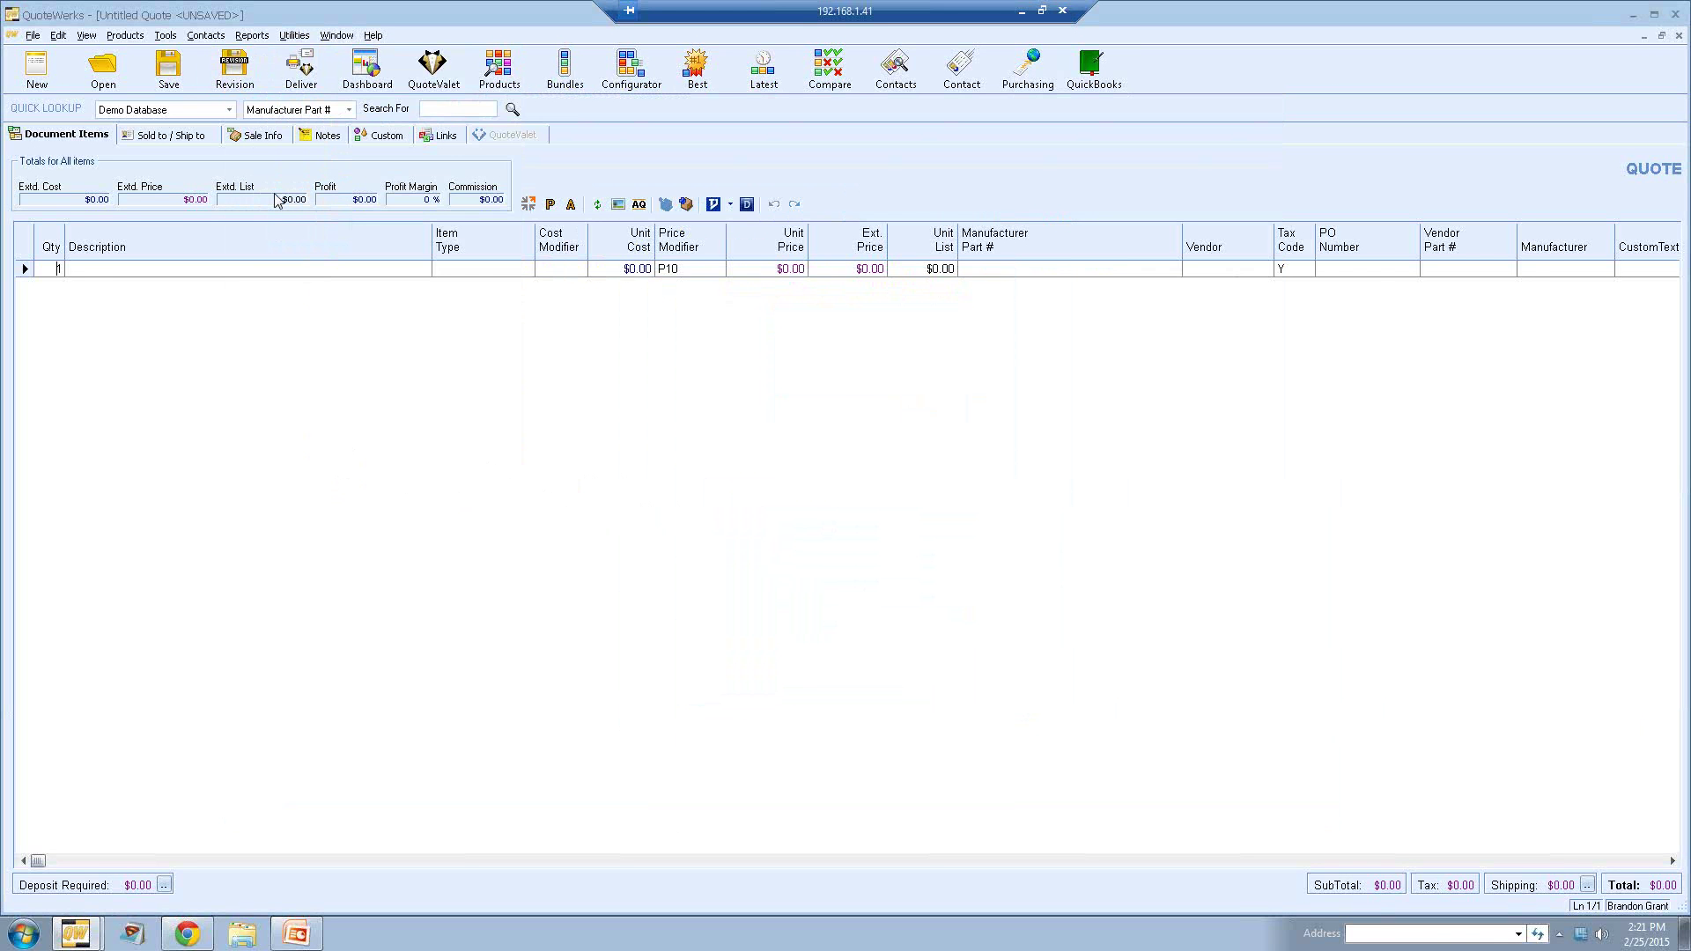
Step: Return to the dashboard and show the Opportunities forecast for the range Two Months Ago
mouse_move(93, 937)
left_click(97, 890)
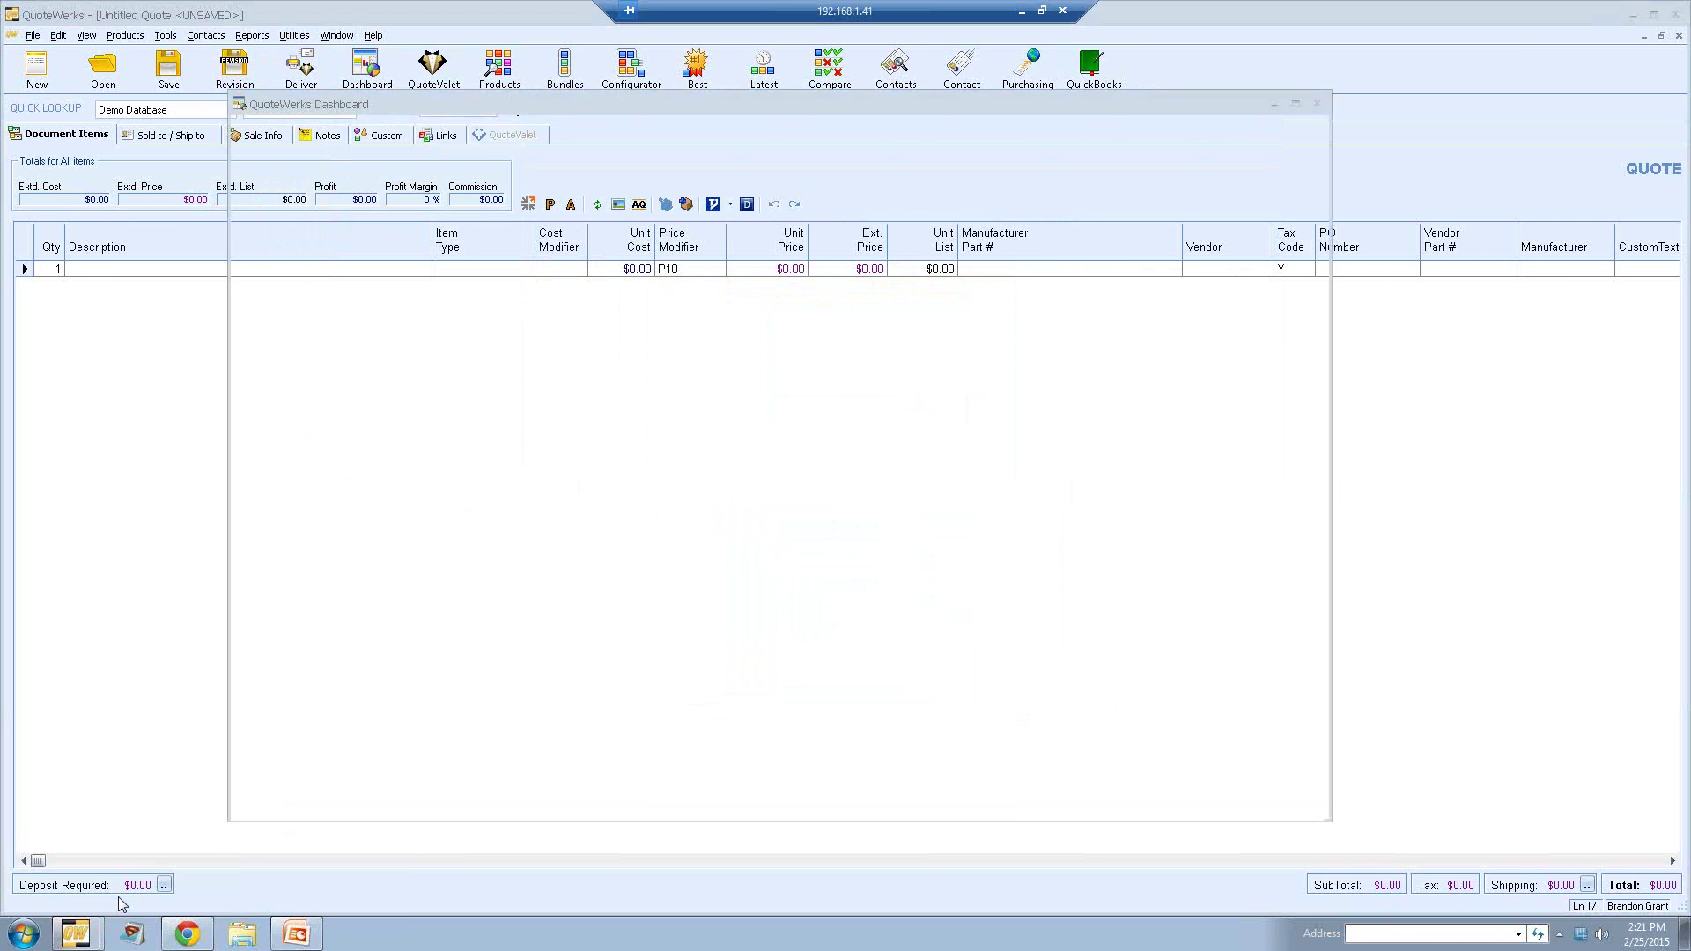
left_click(370, 128)
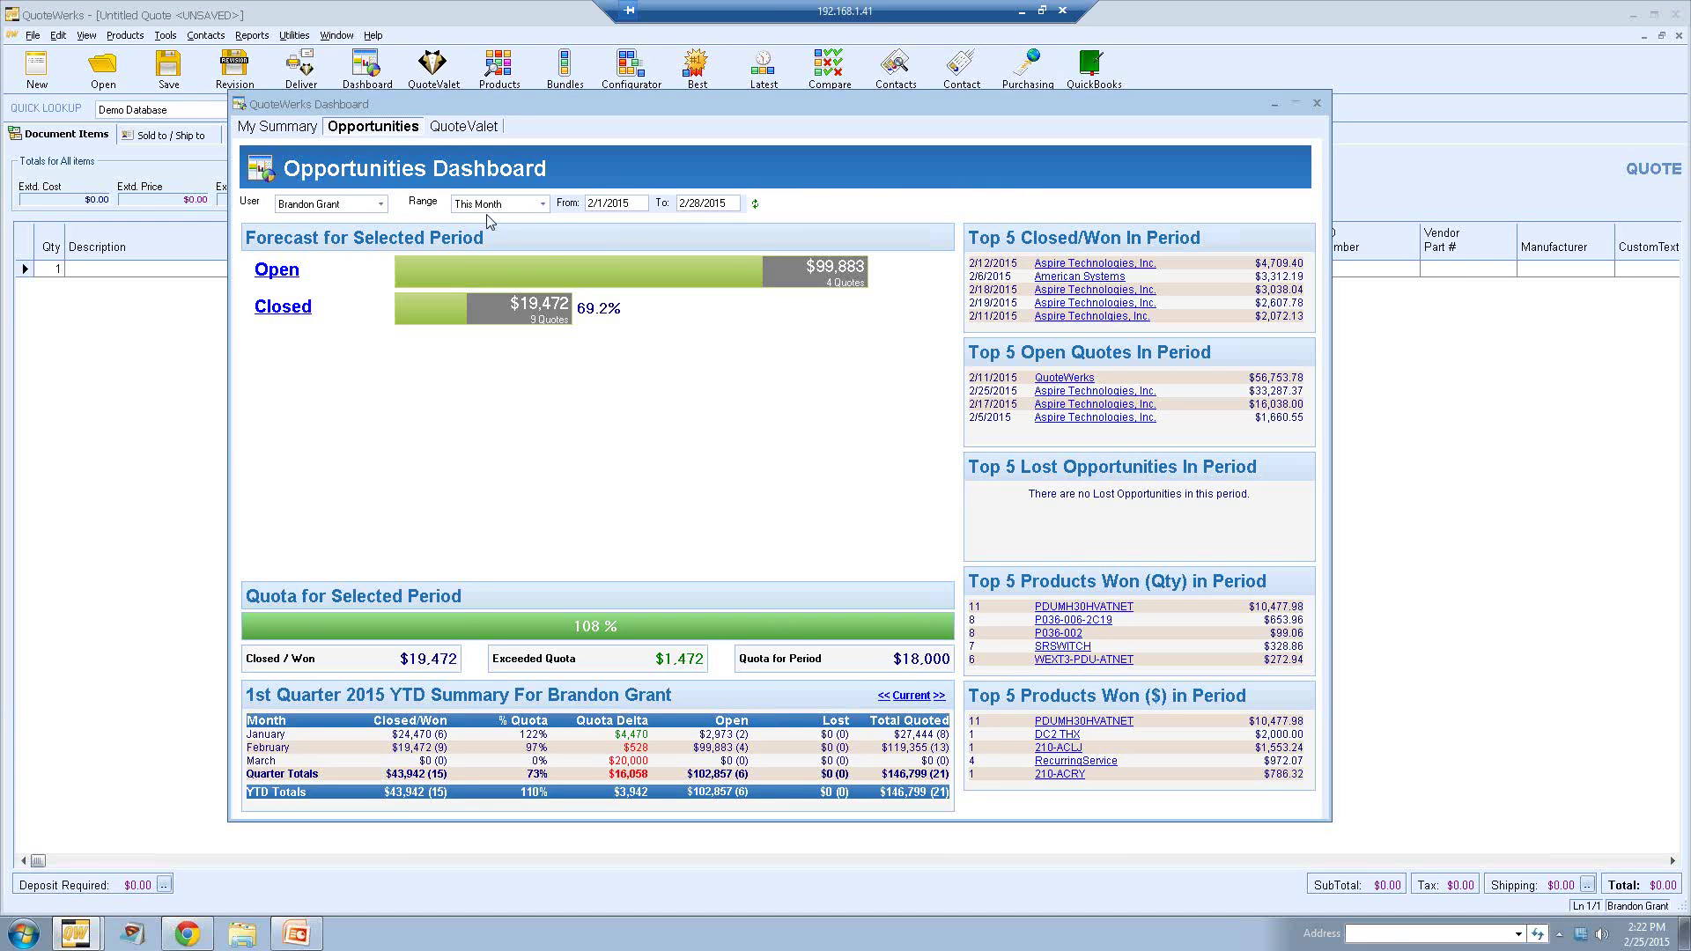
left_click(542, 205)
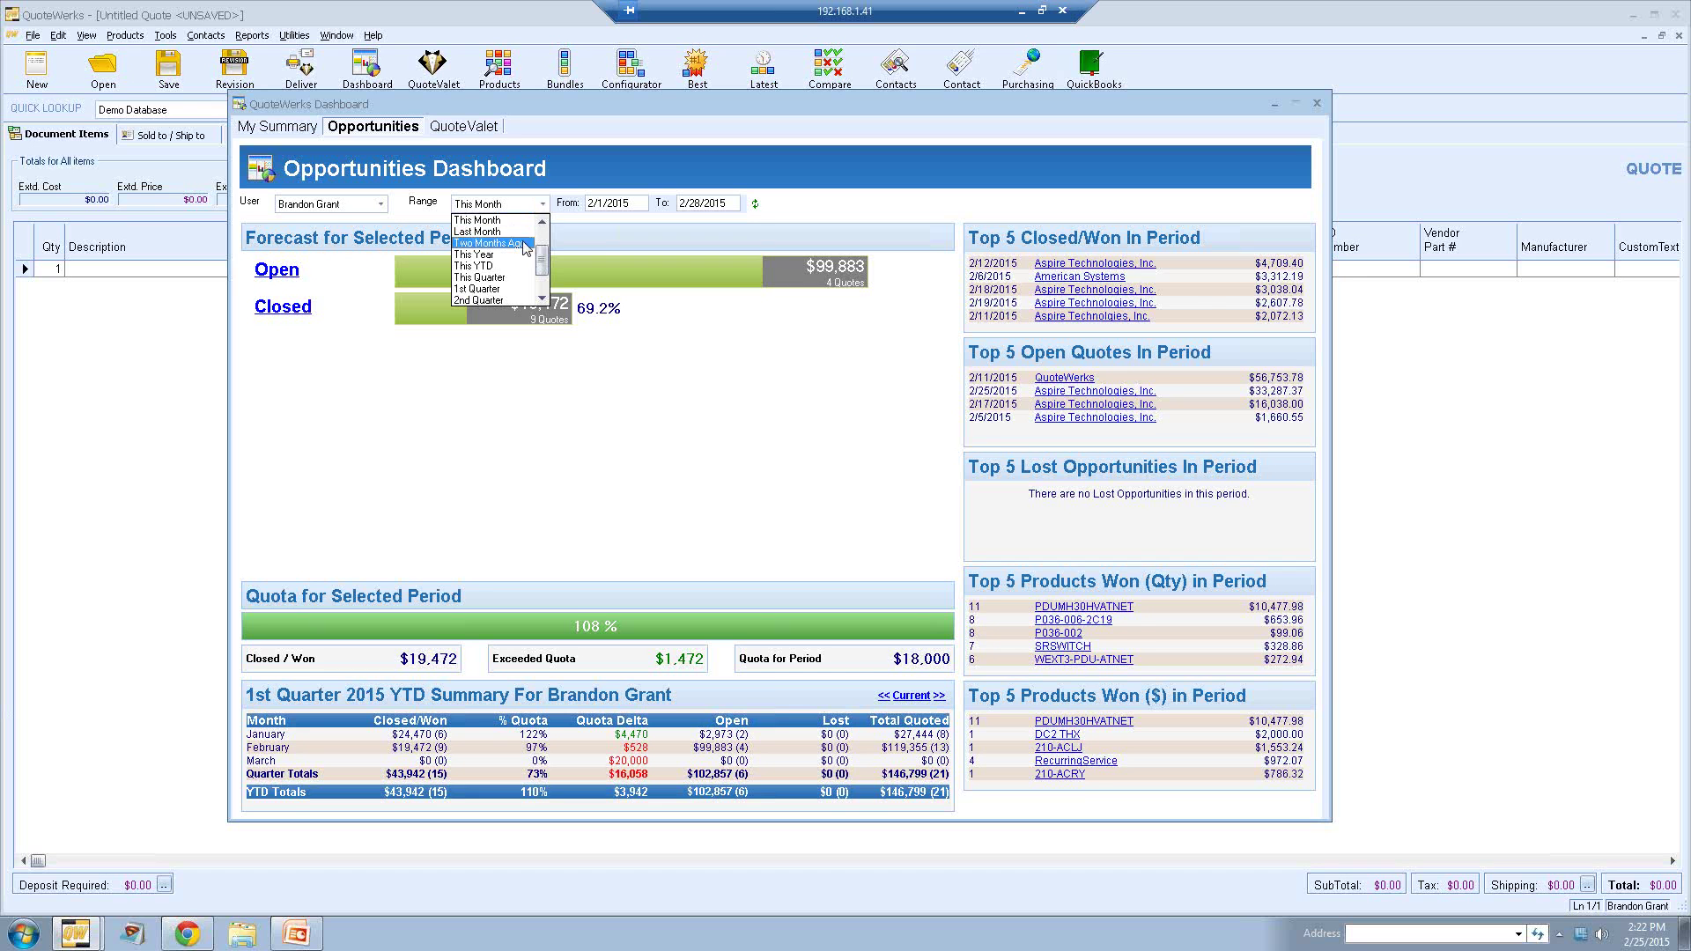
left_click(503, 242)
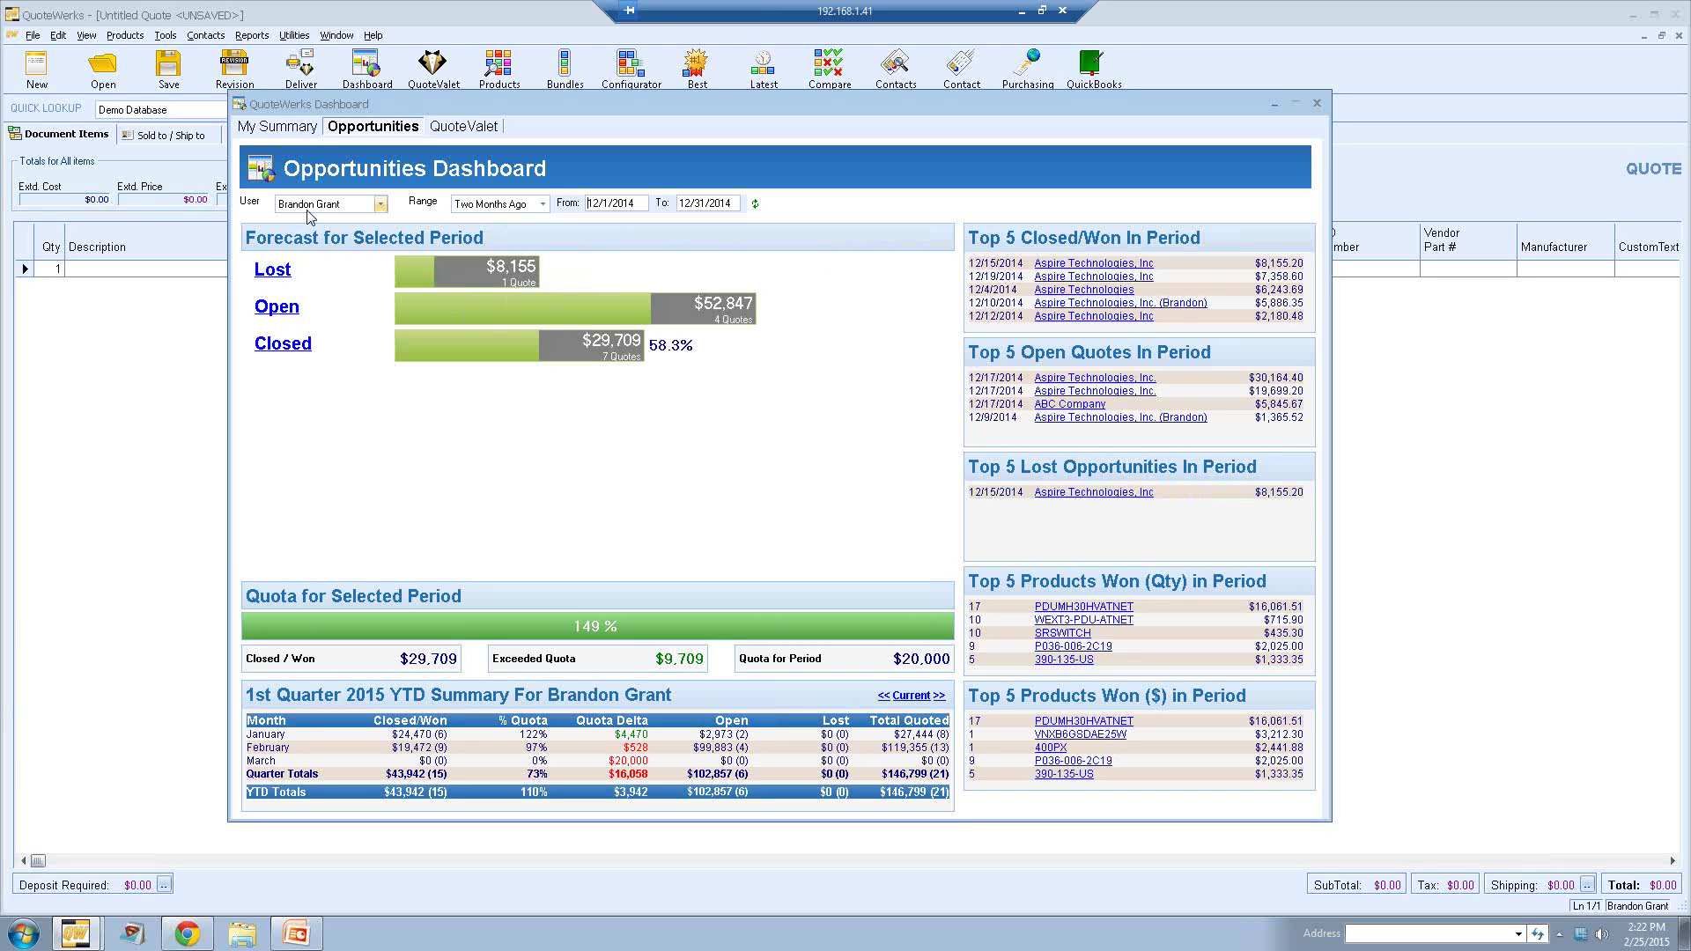
left_click(380, 205)
left_click(382, 211)
Step: View the document list behind the Open forecast and return to the dashboard
left_click(280, 310)
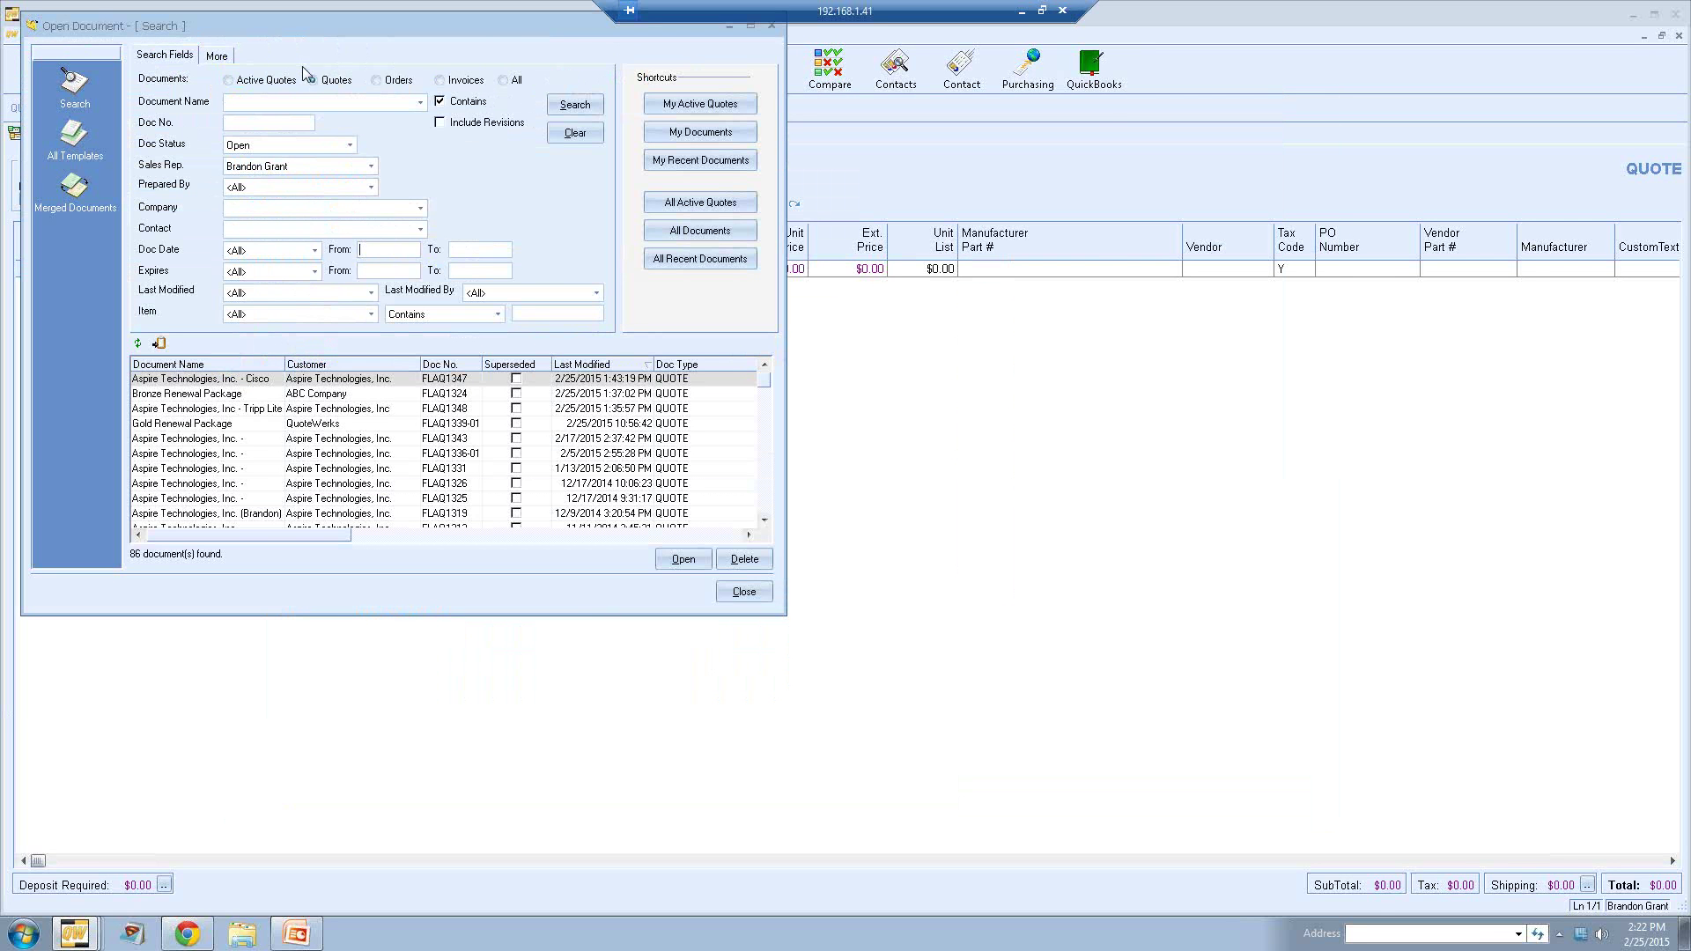
left_click_drag(303, 34, 627, 147)
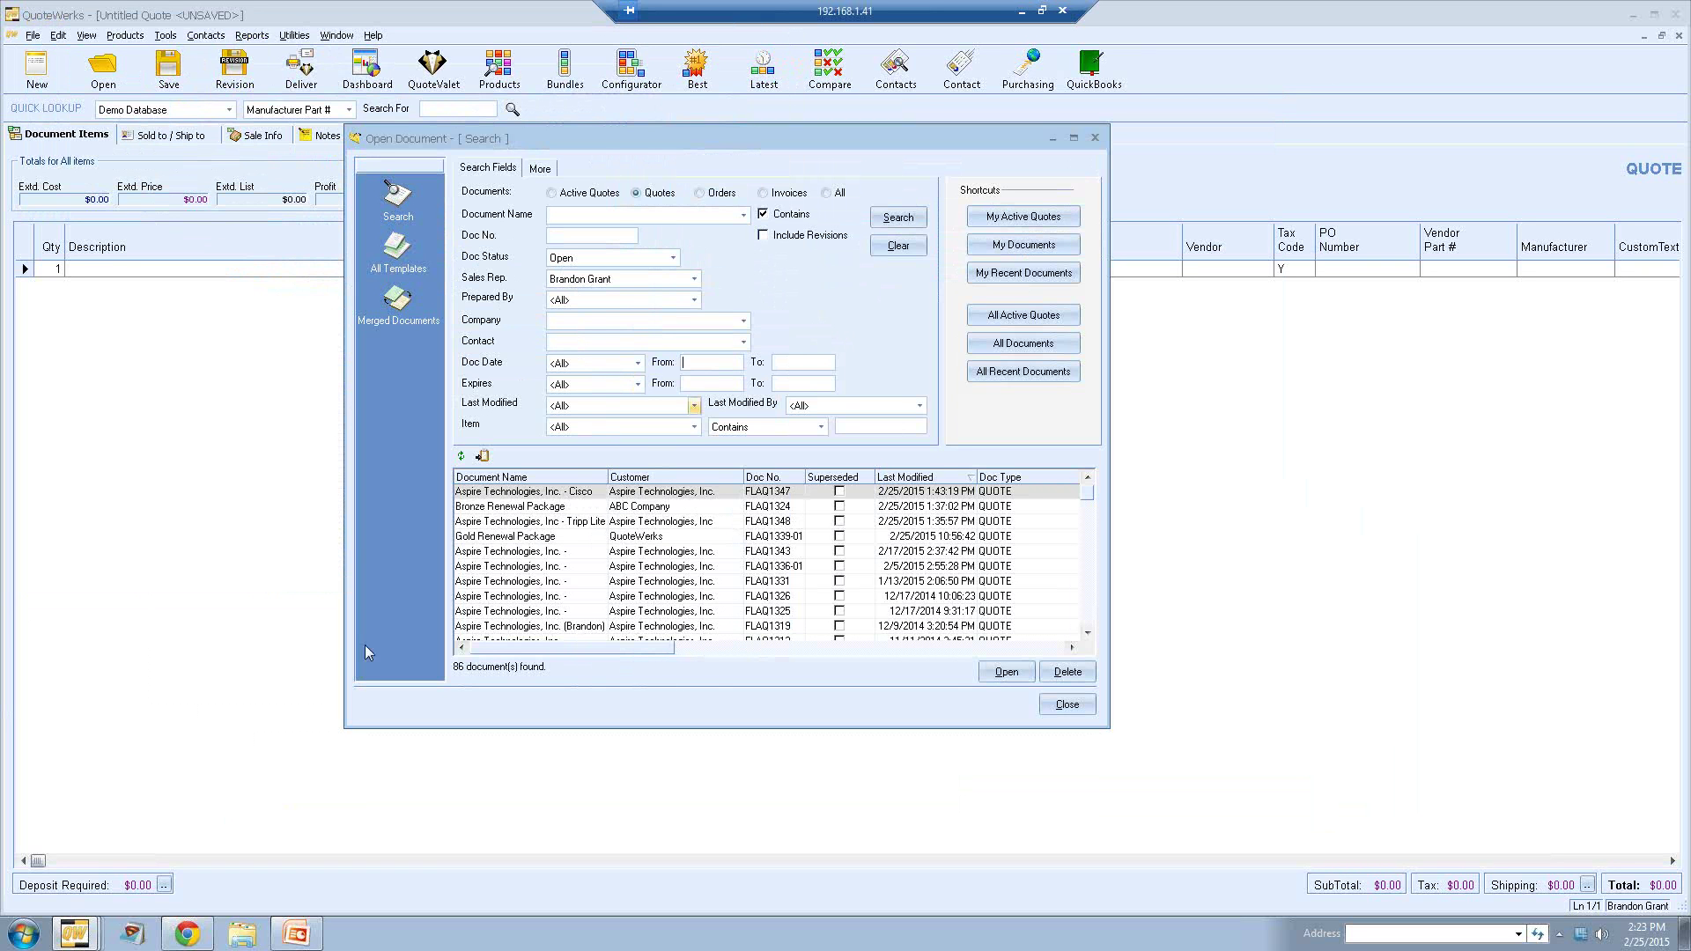
mouse_move(86, 941)
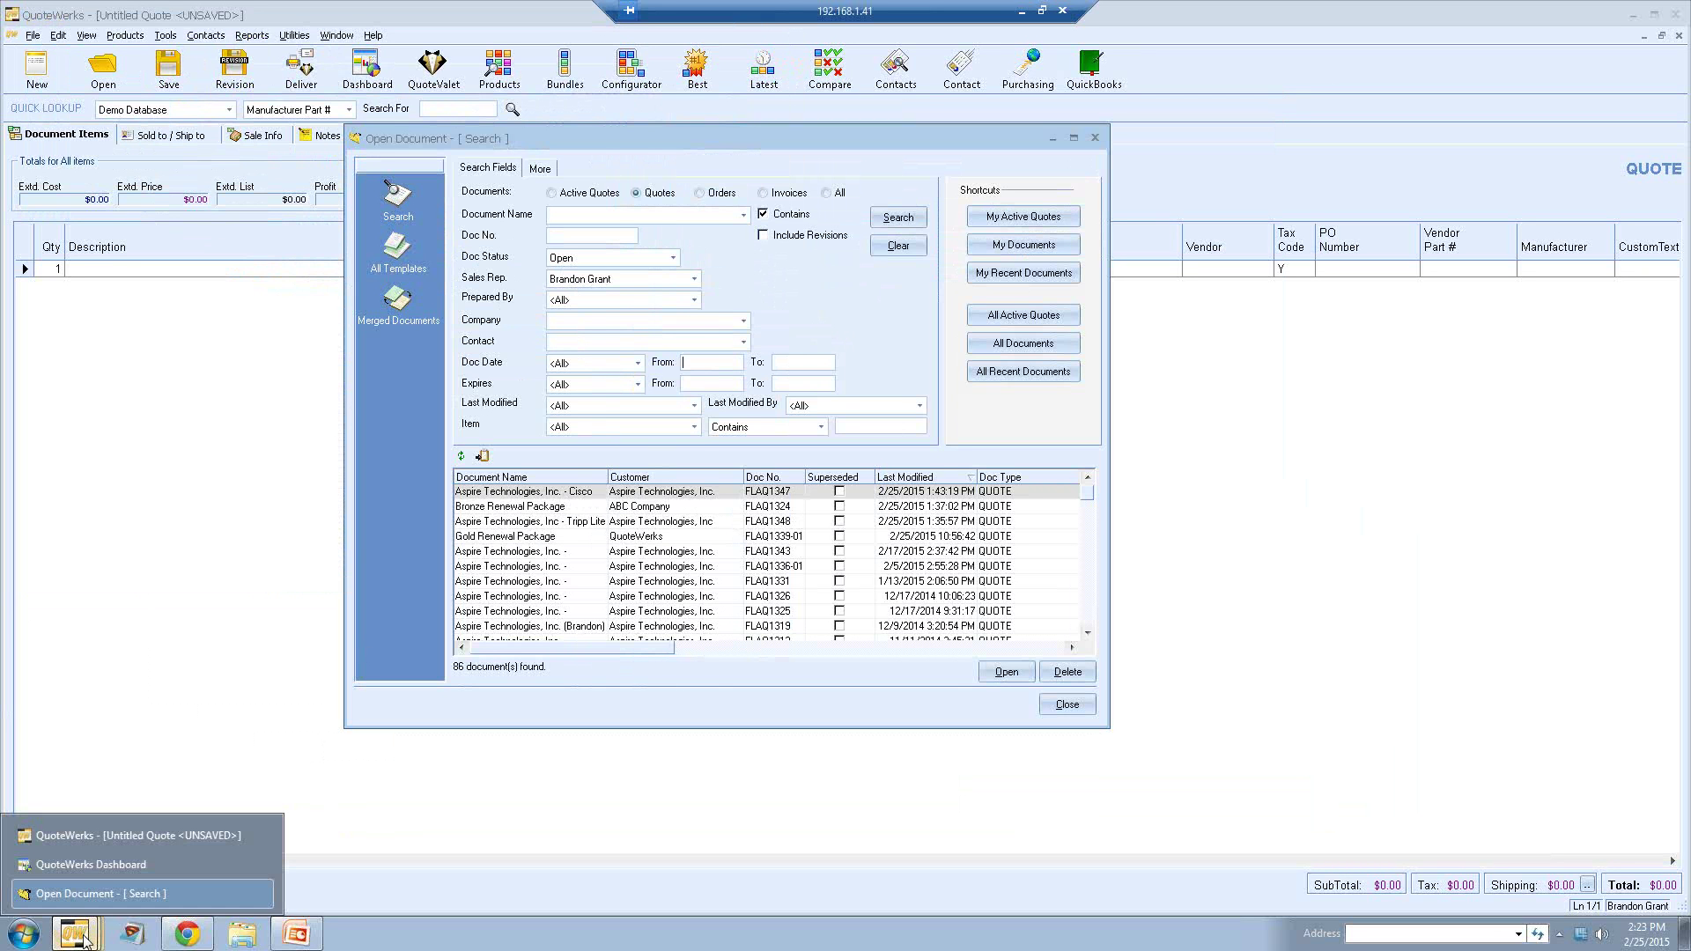
left_click(104, 865)
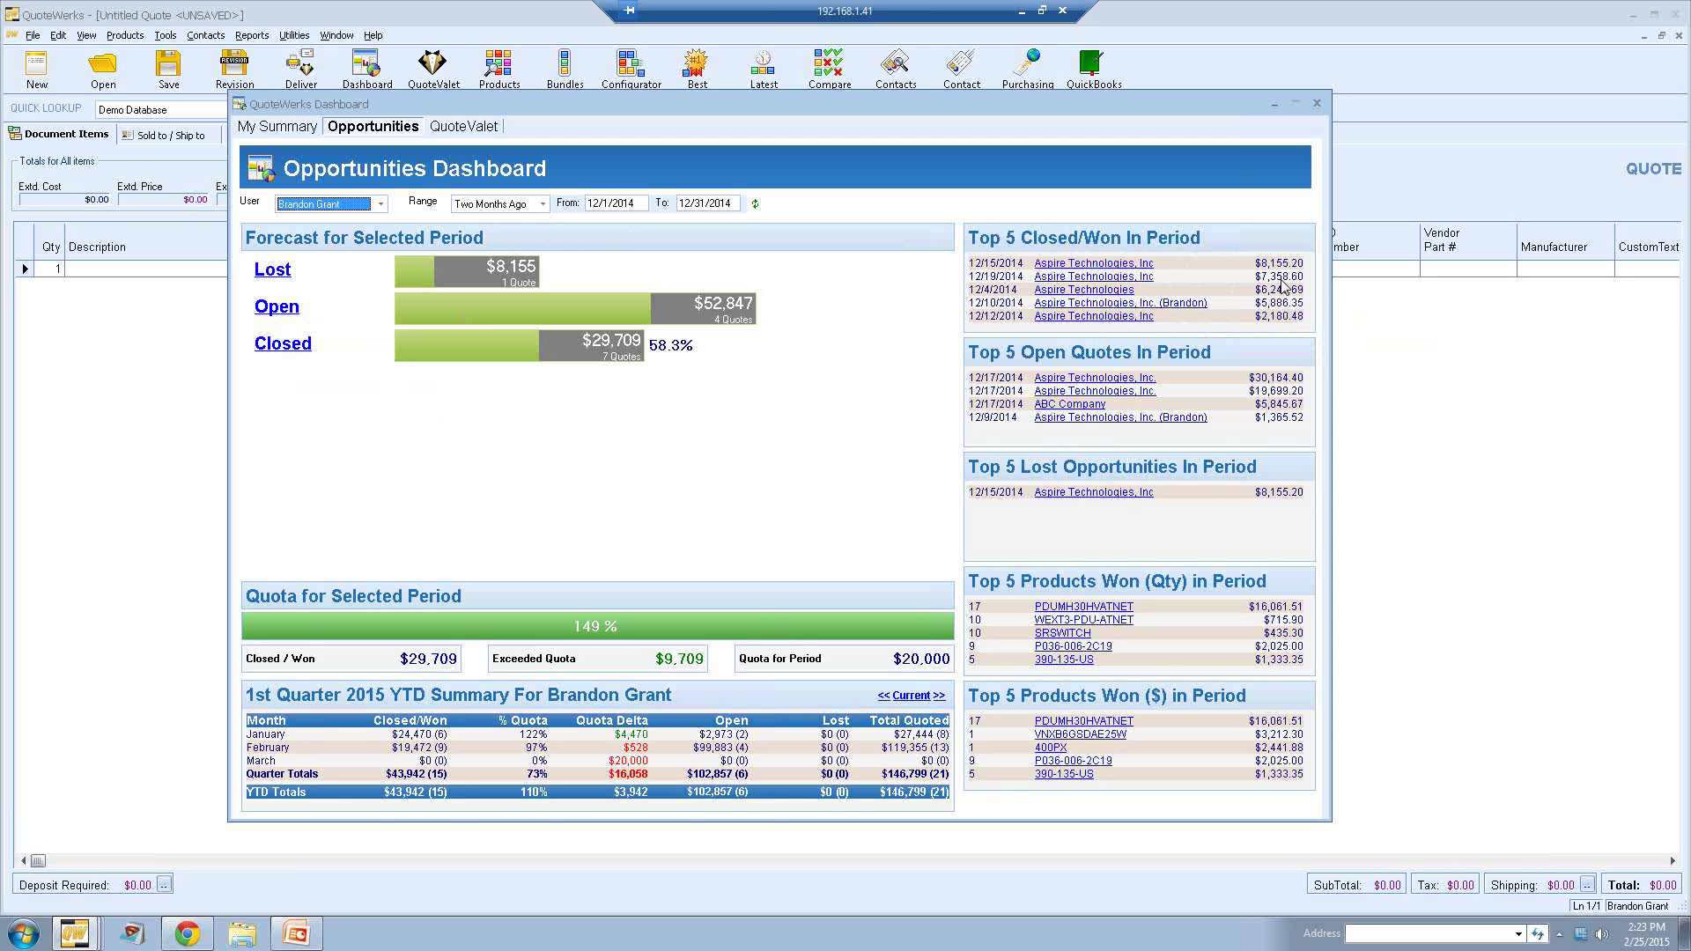
Step: Inspect the order behind the top Closed/Won entry dated 12/15/2014 and return to the Opportunities dashboard
left_click(1071, 267)
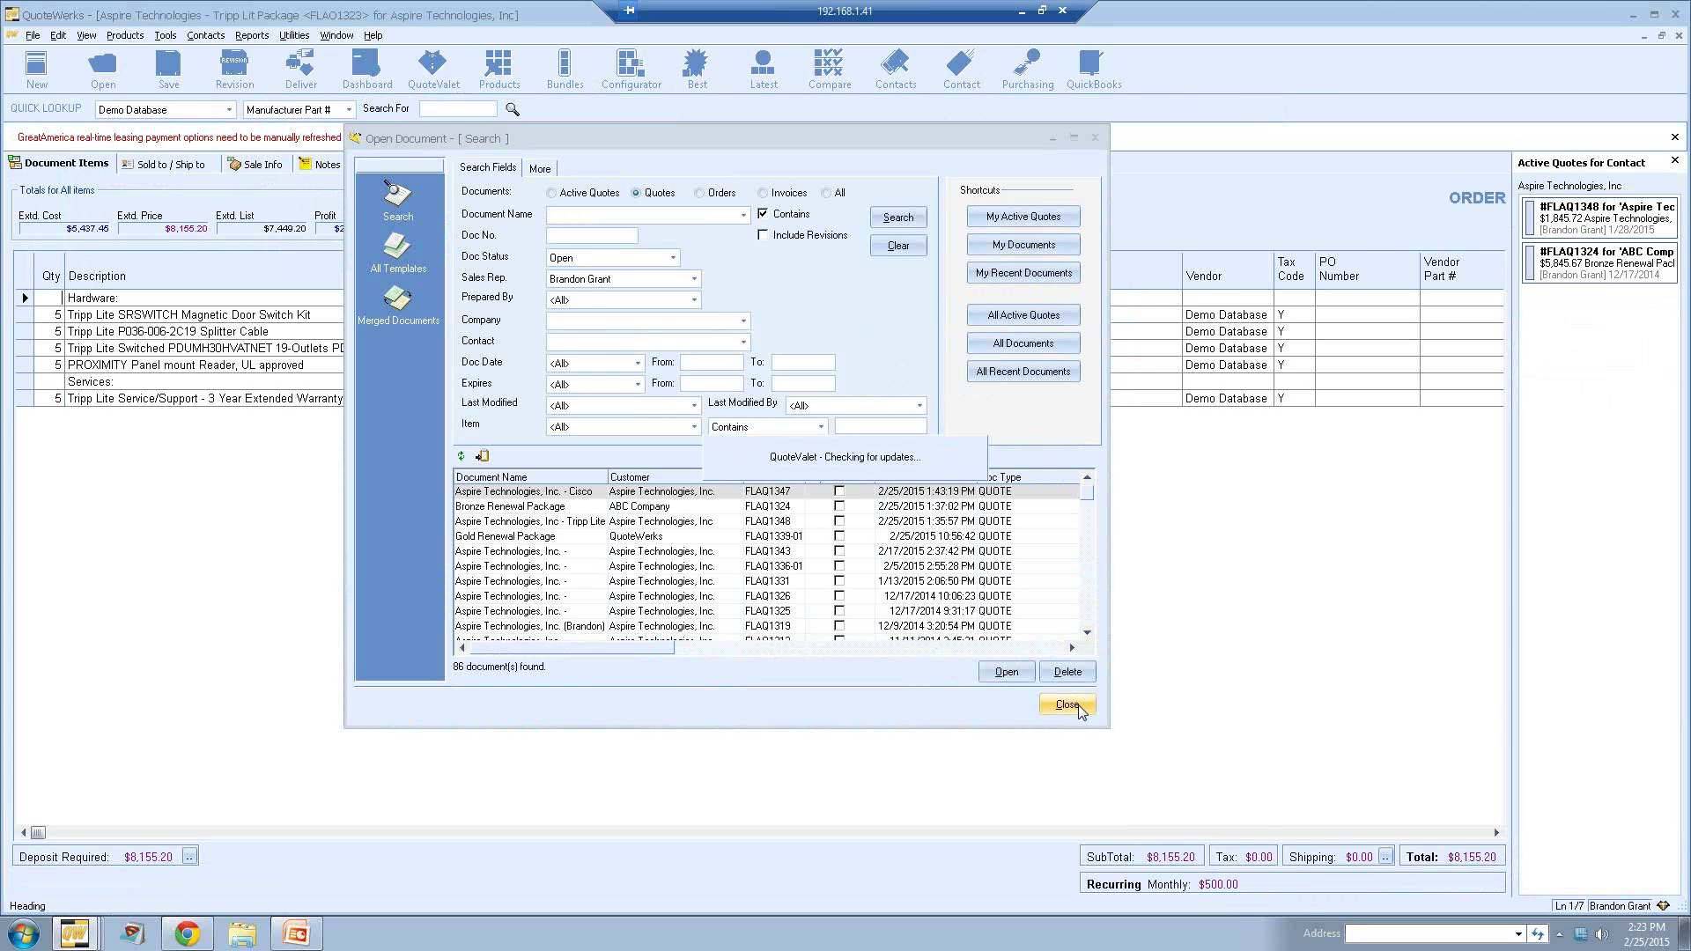
left_click(1086, 705)
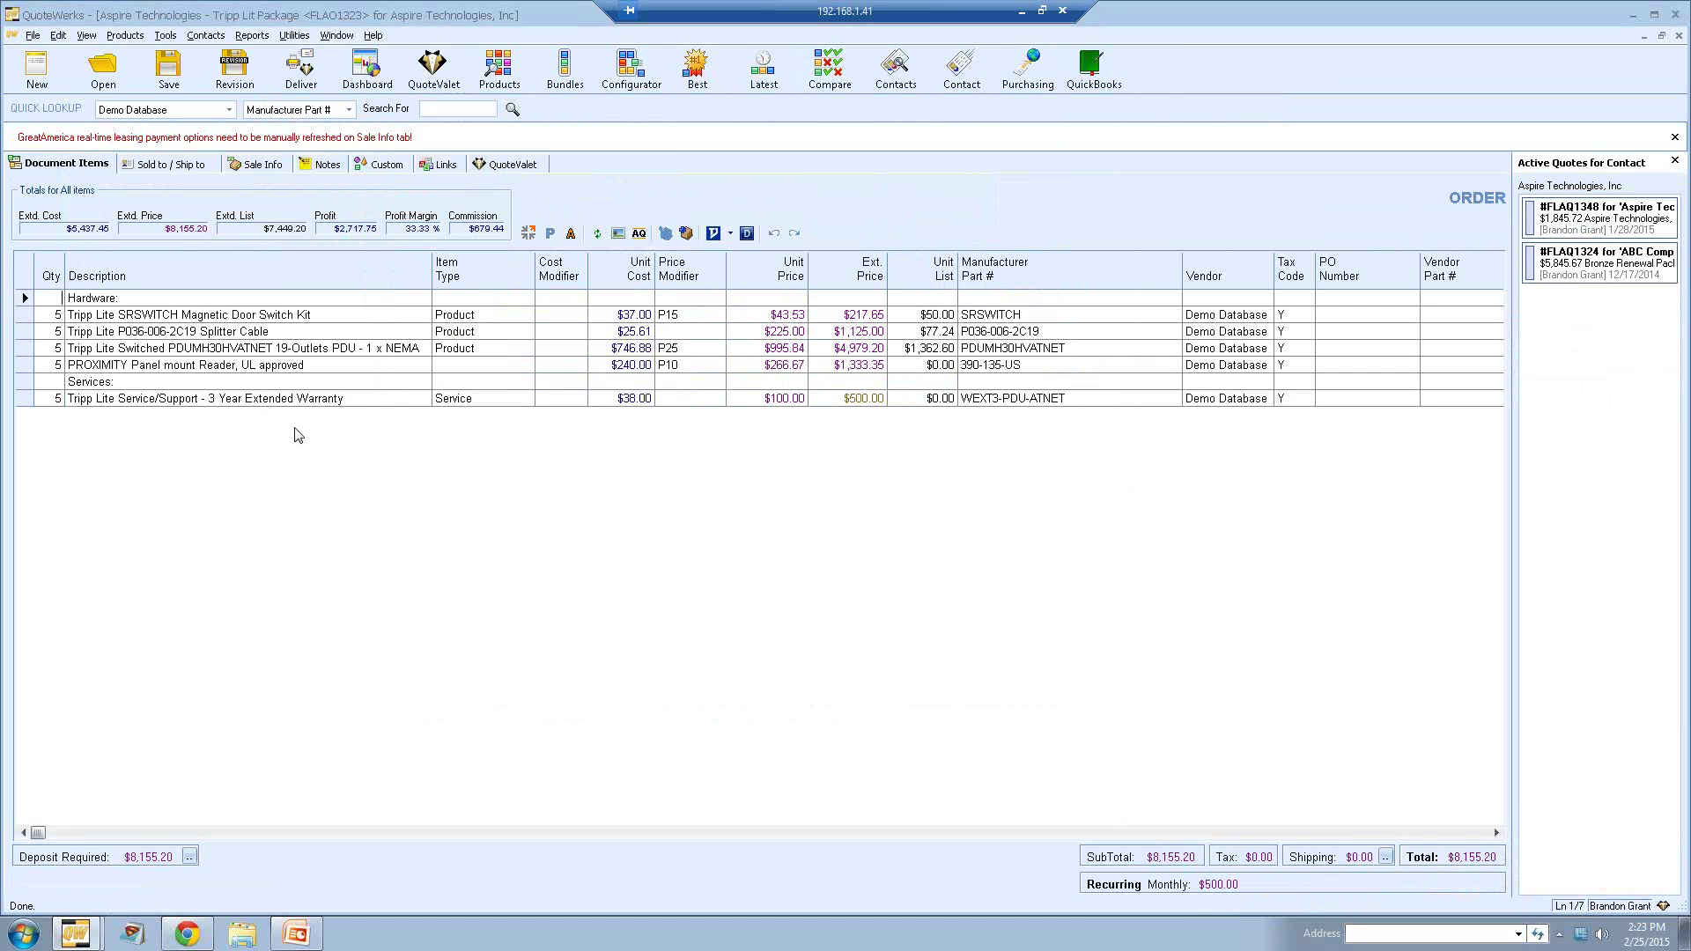
left_click(85, 935)
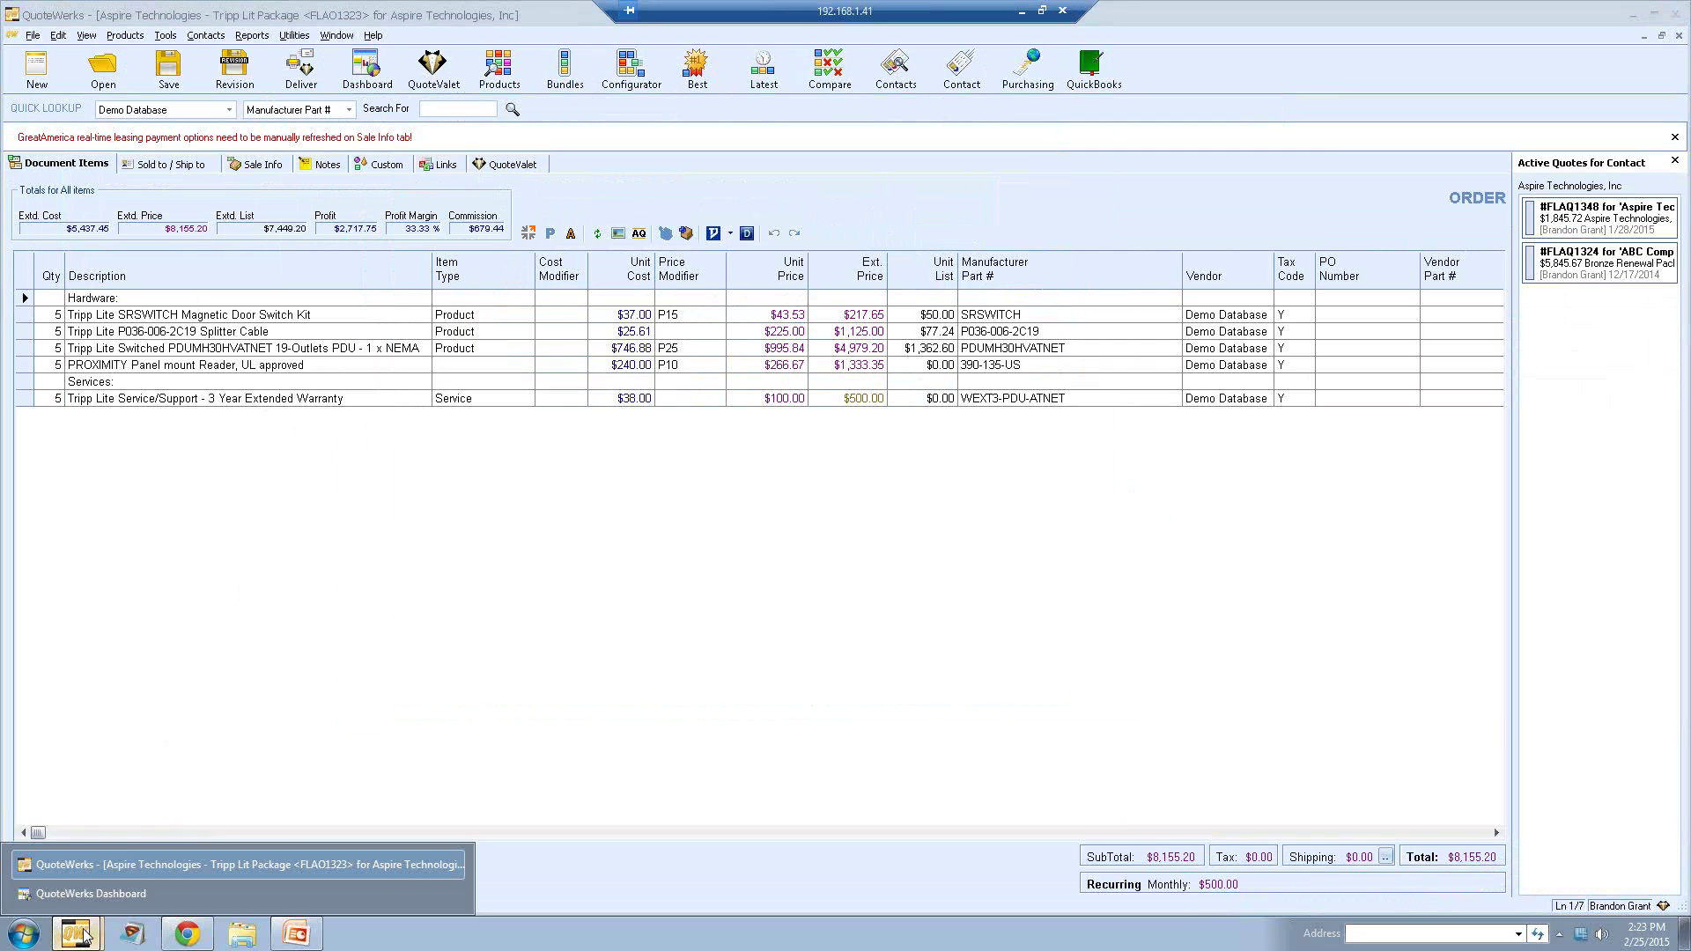
left_click(92, 892)
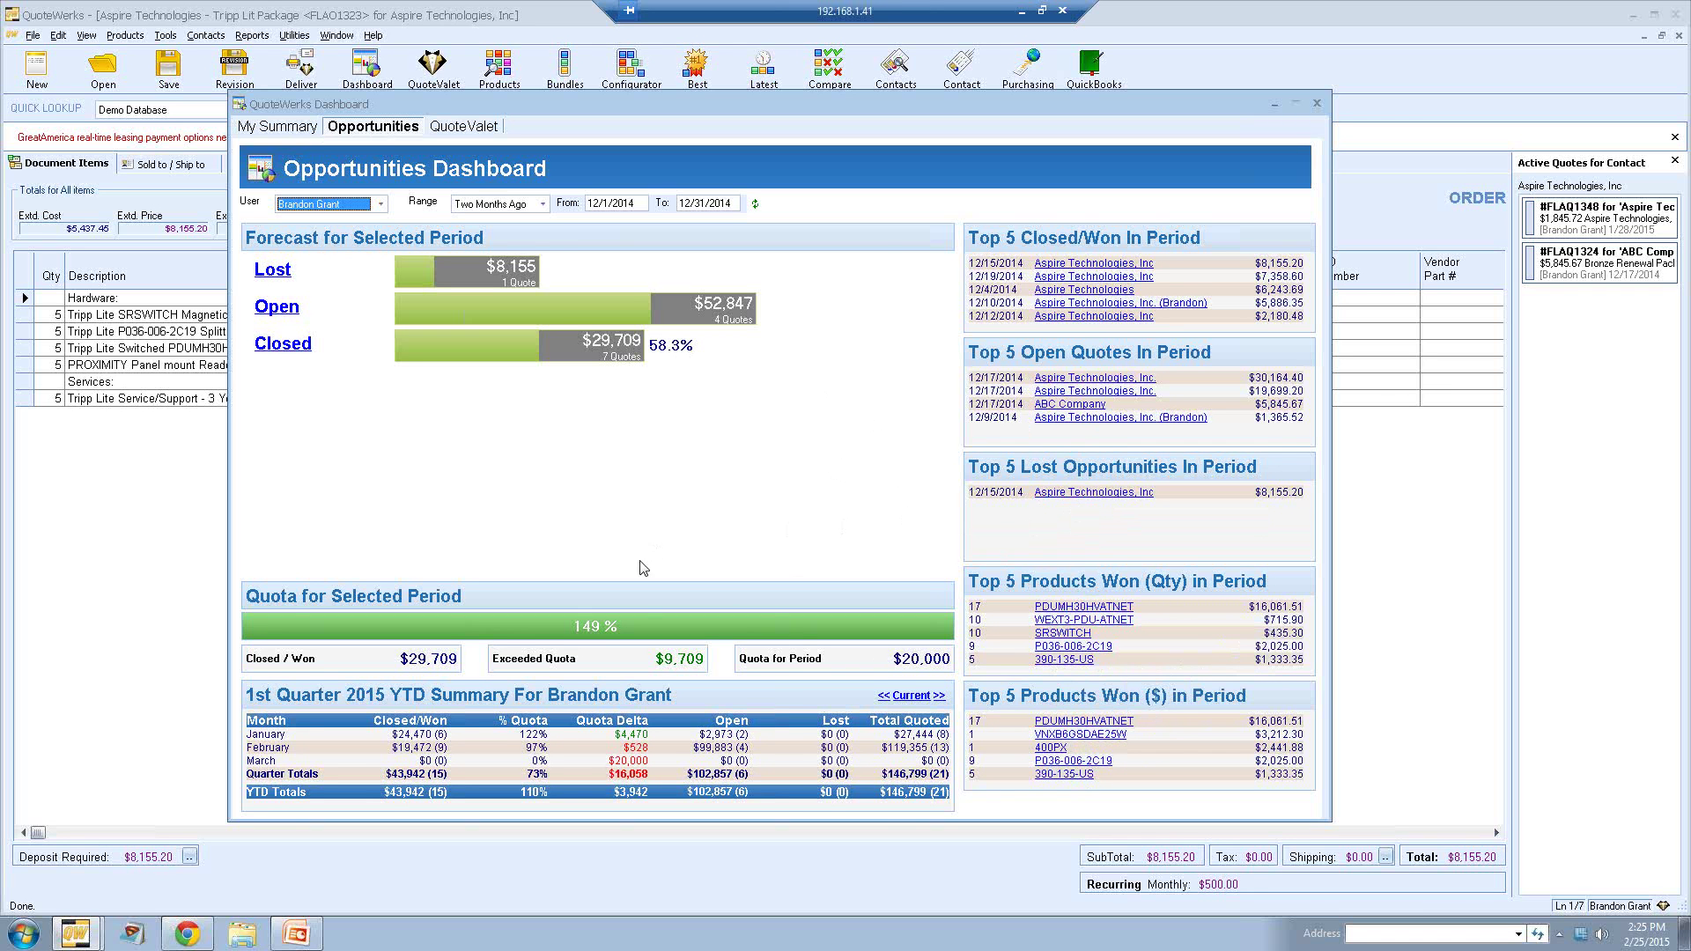
Step: Compare the opportunity forecasts by switching the range to This Month and back to Two Months Ago
left_click(542, 203)
left_click(544, 224)
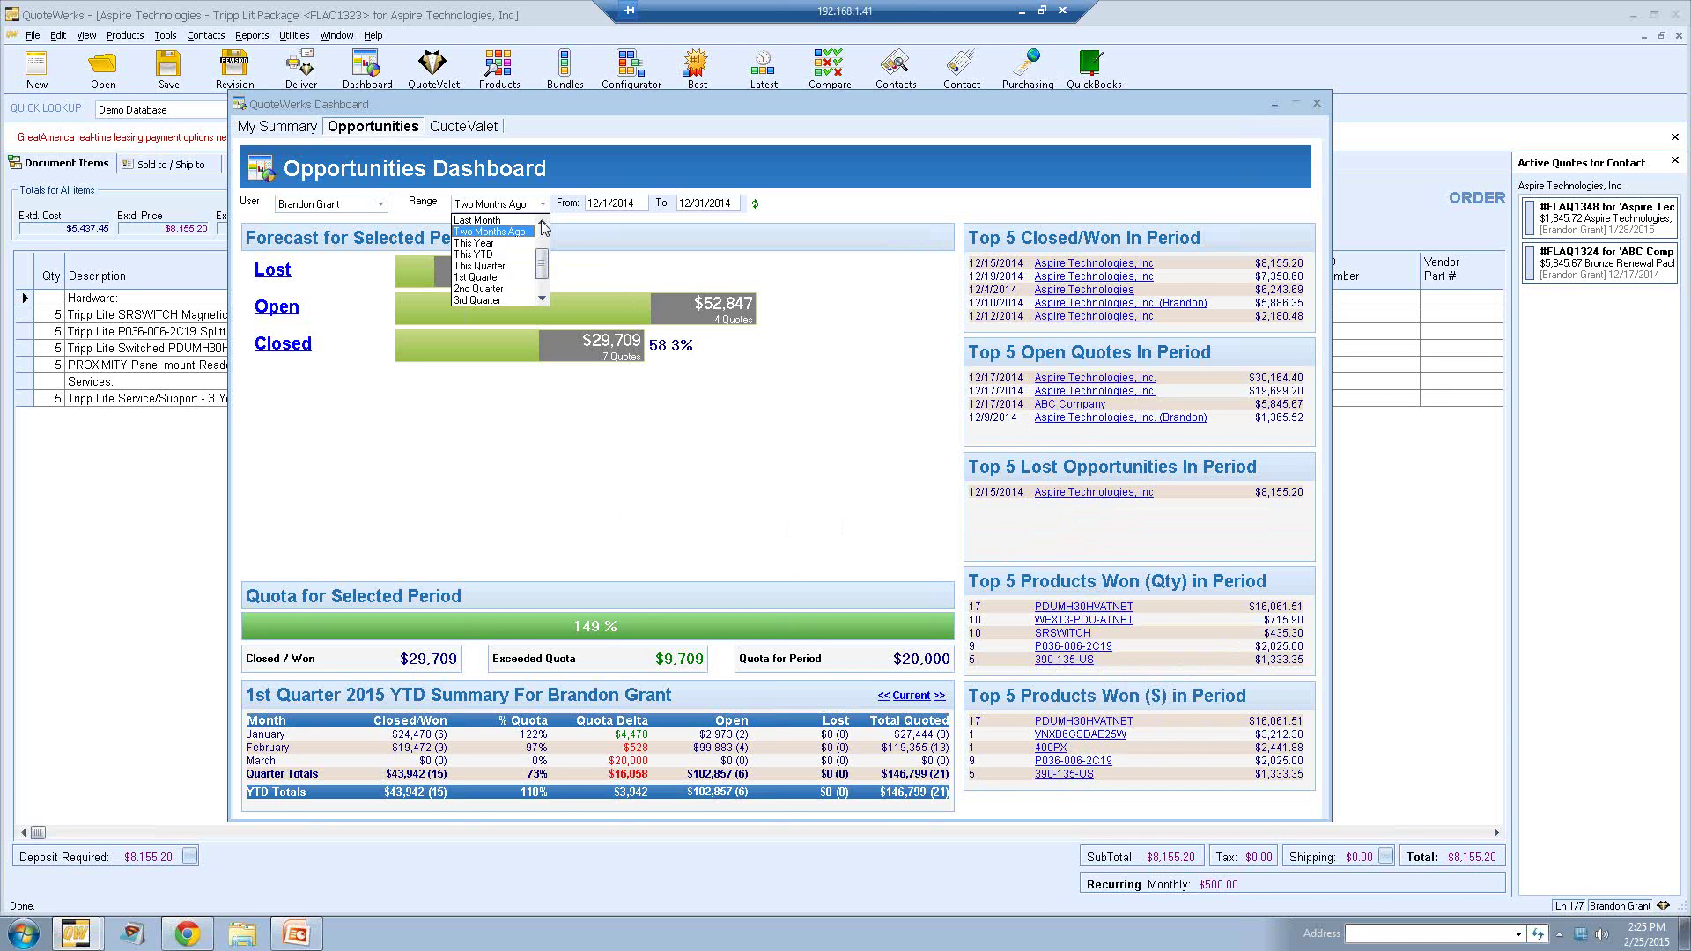
left_click(544, 224)
left_click(513, 232)
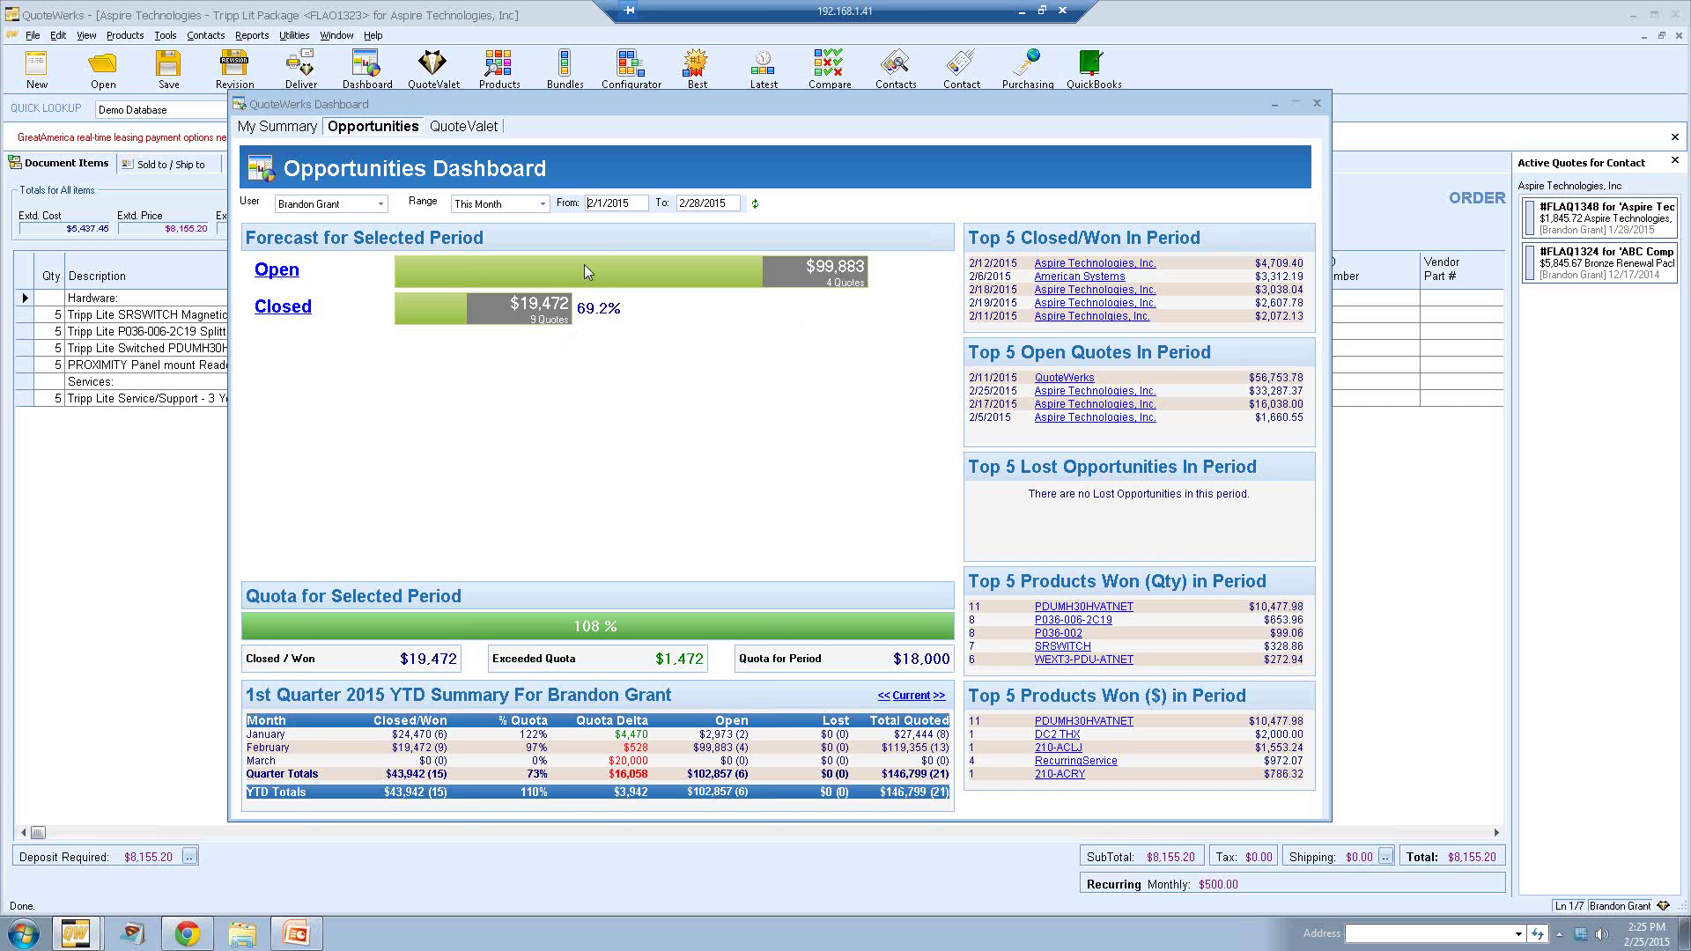
left_click(541, 204)
left_click(499, 244)
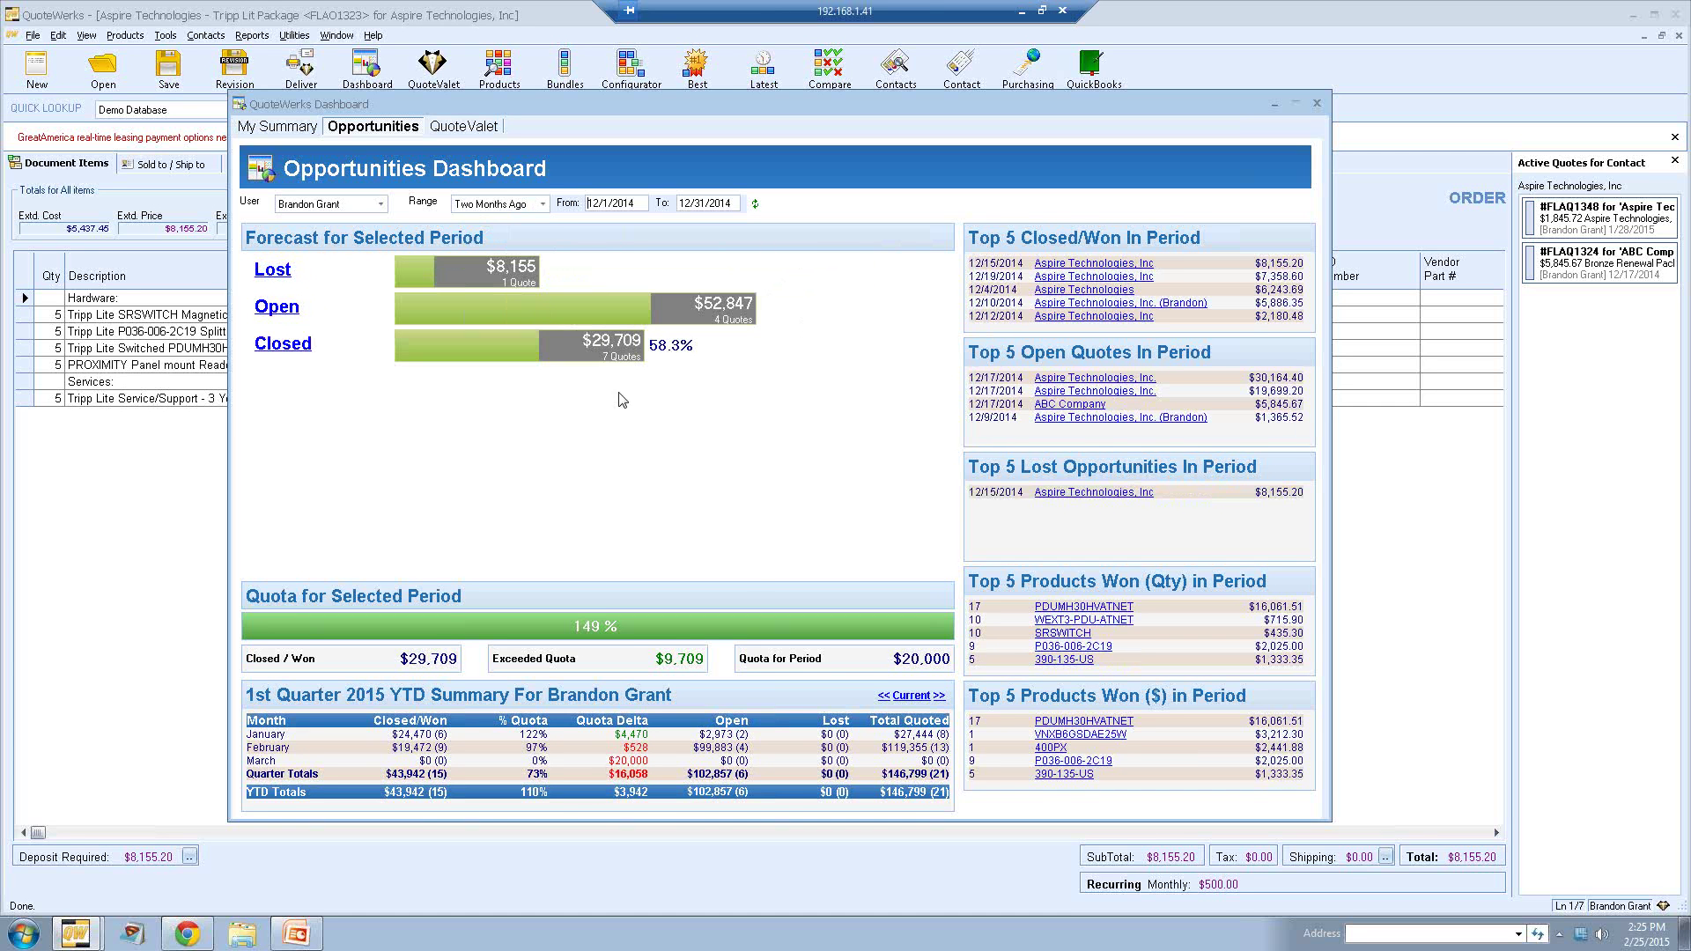
Step: Check the 4th Quarter 2014 summary, restore the current quarter, and close the dashboard and the order
left_click(884, 696)
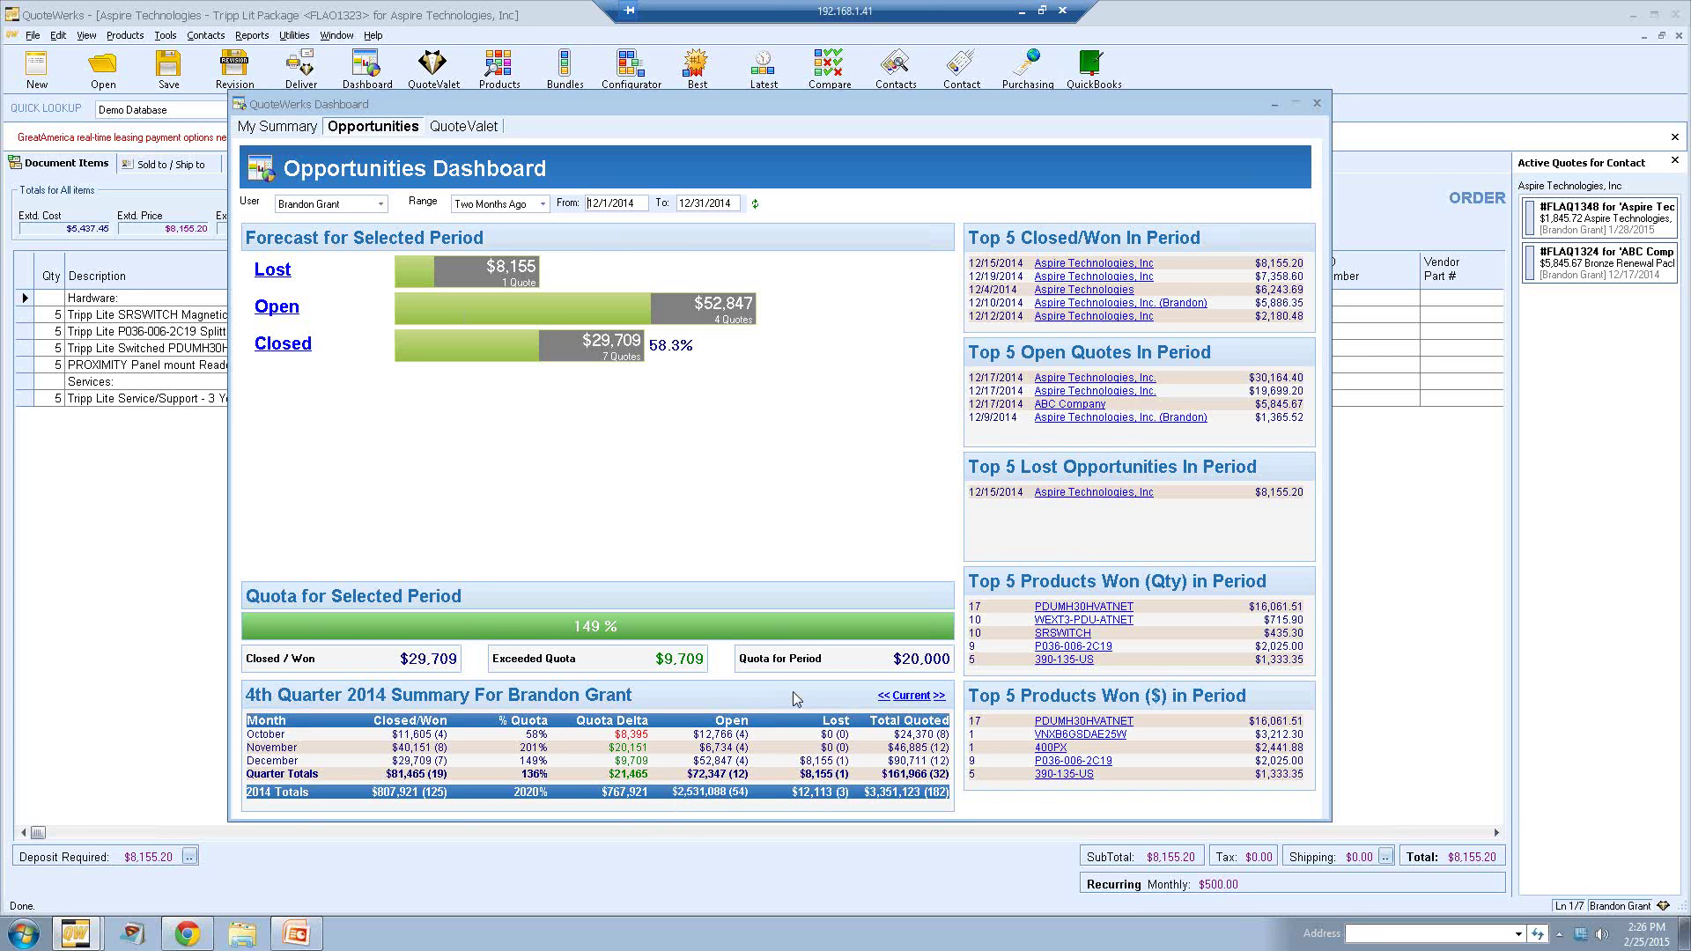
left_click(911, 695)
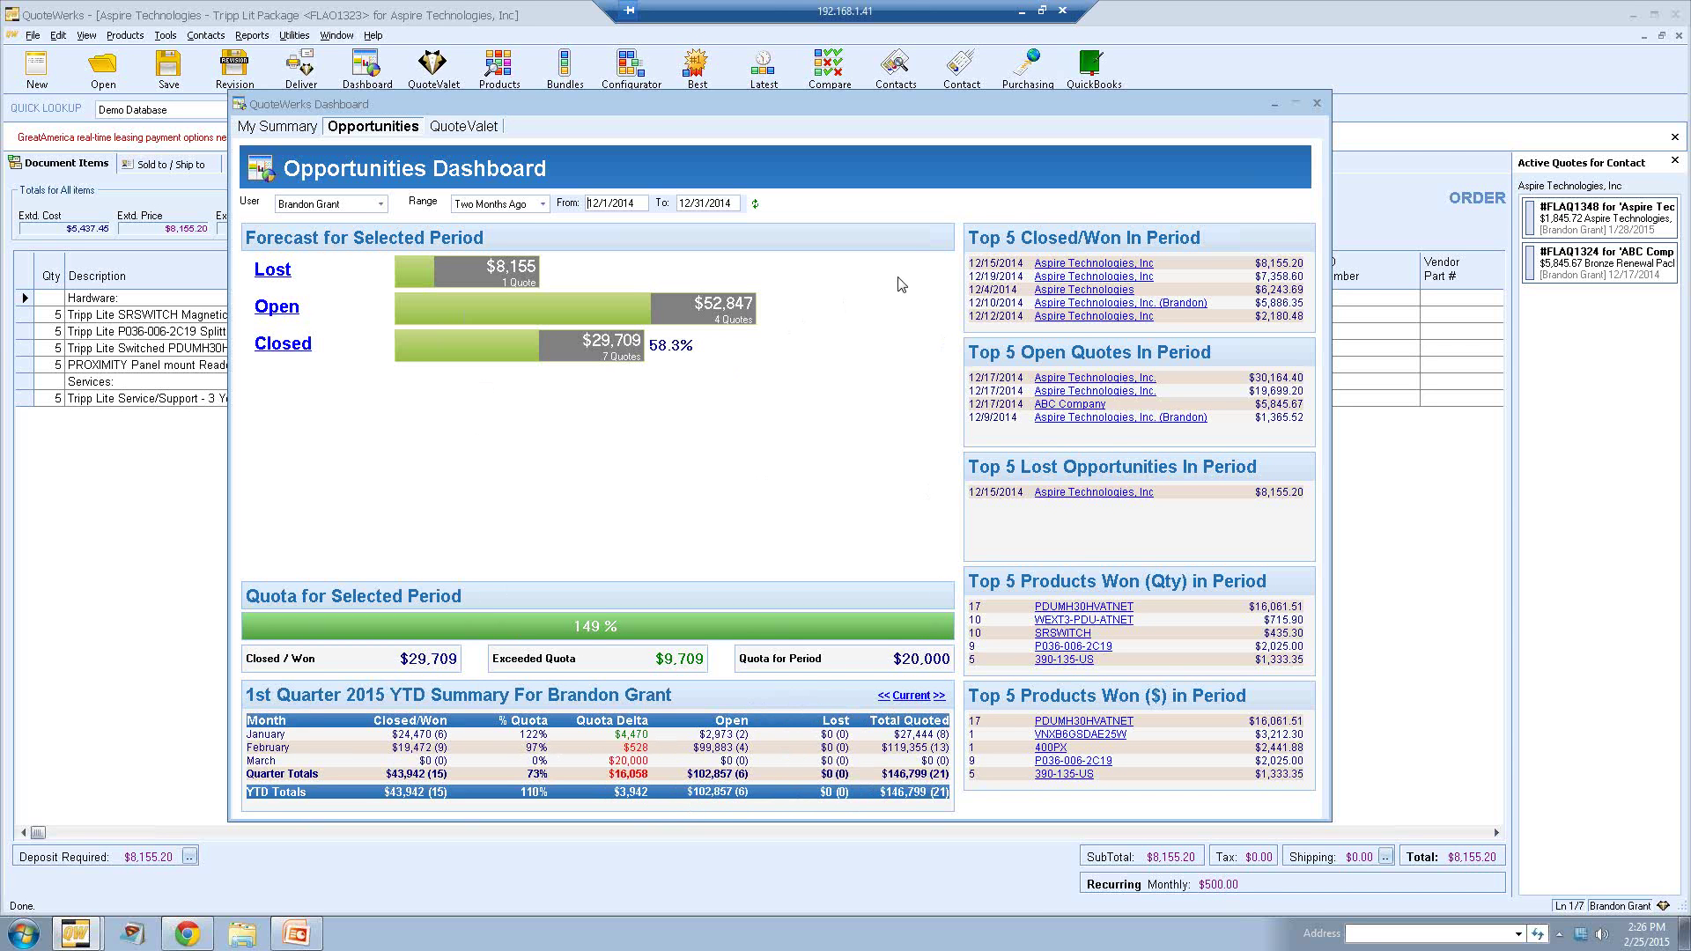
left_click(1317, 103)
left_click(1678, 36)
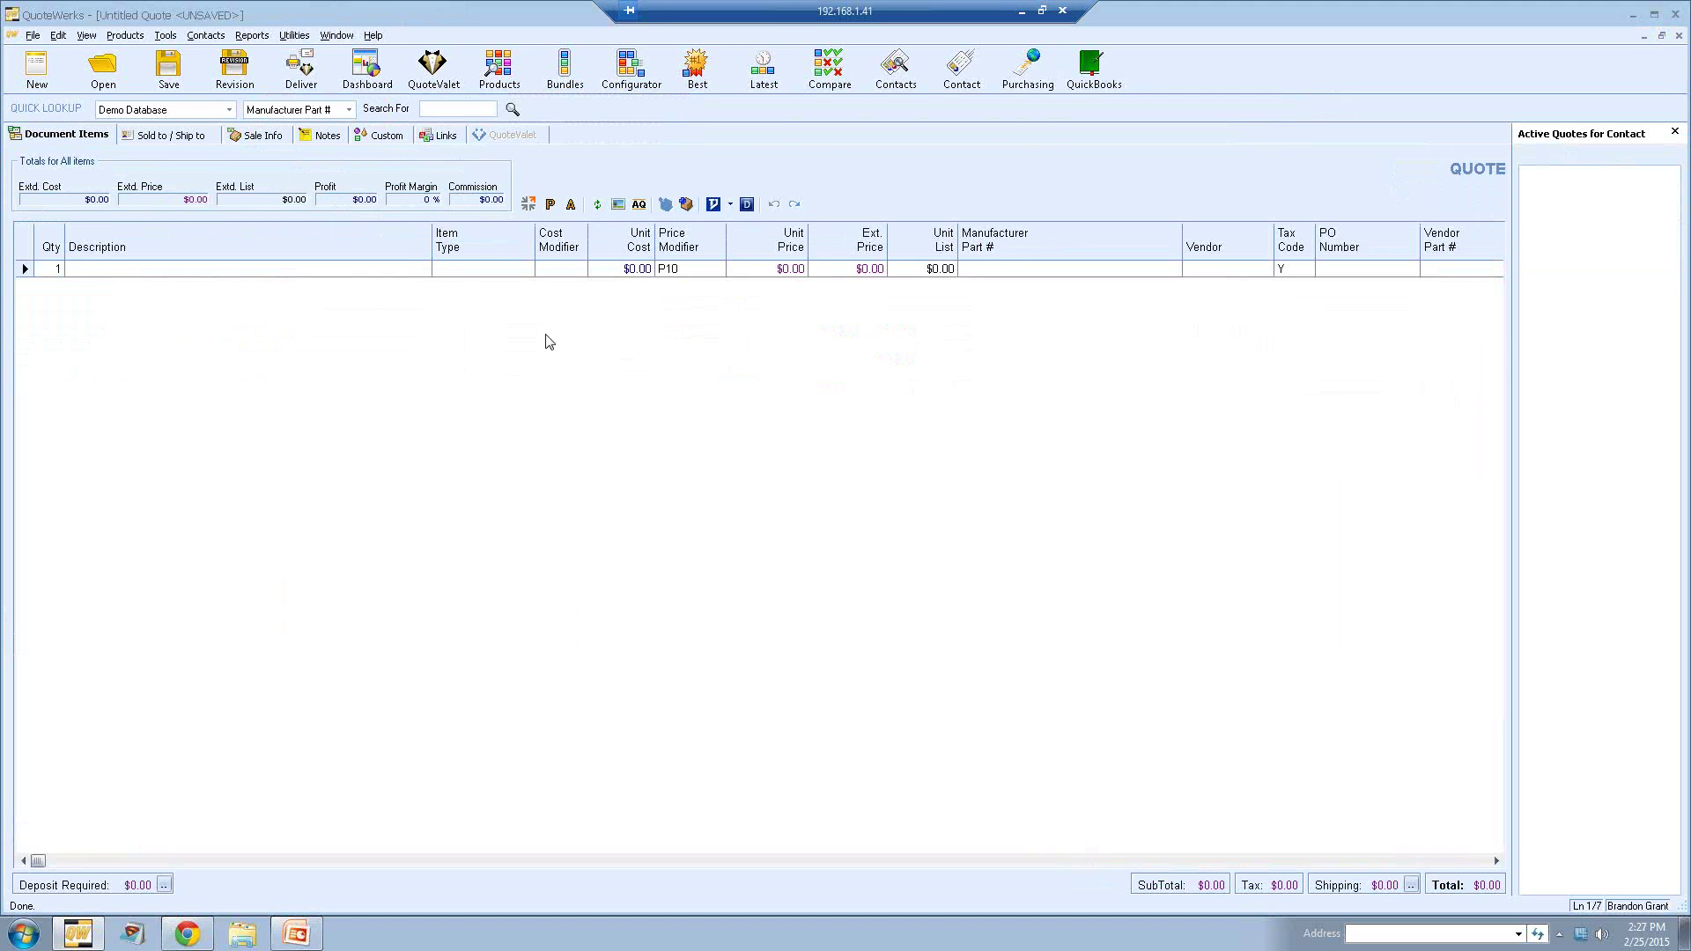
Step: View the manufacturer part numbers available for the empty first quote line, then close the list
left_click(992, 268)
left_click(1175, 270)
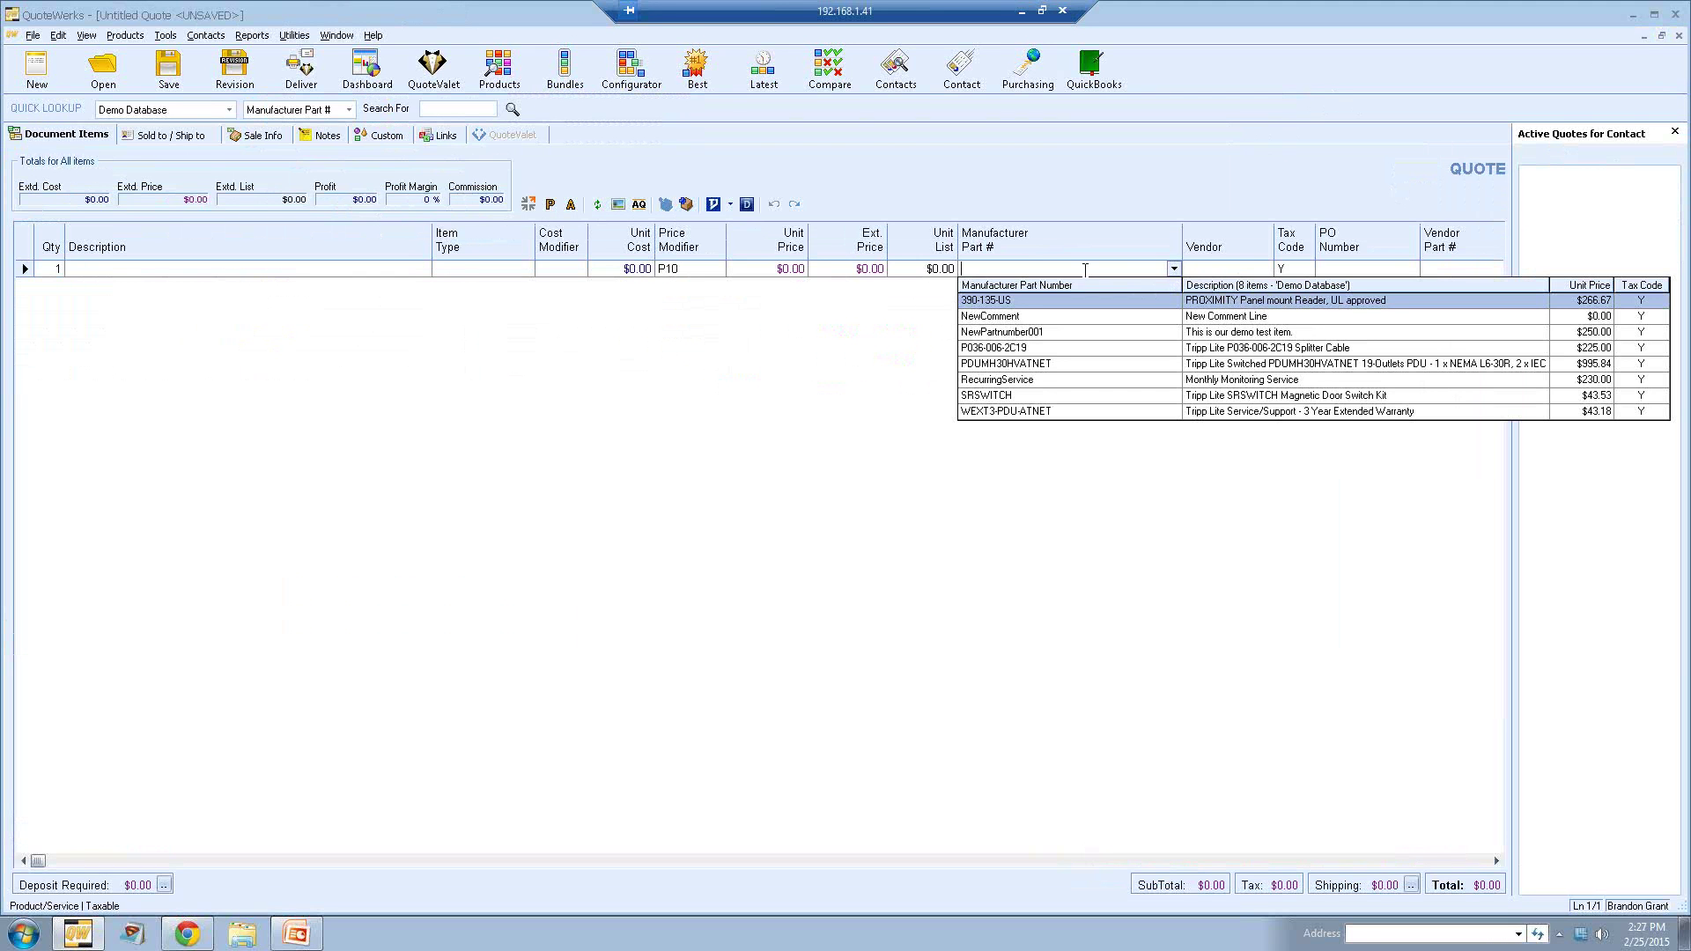
key("Escape")
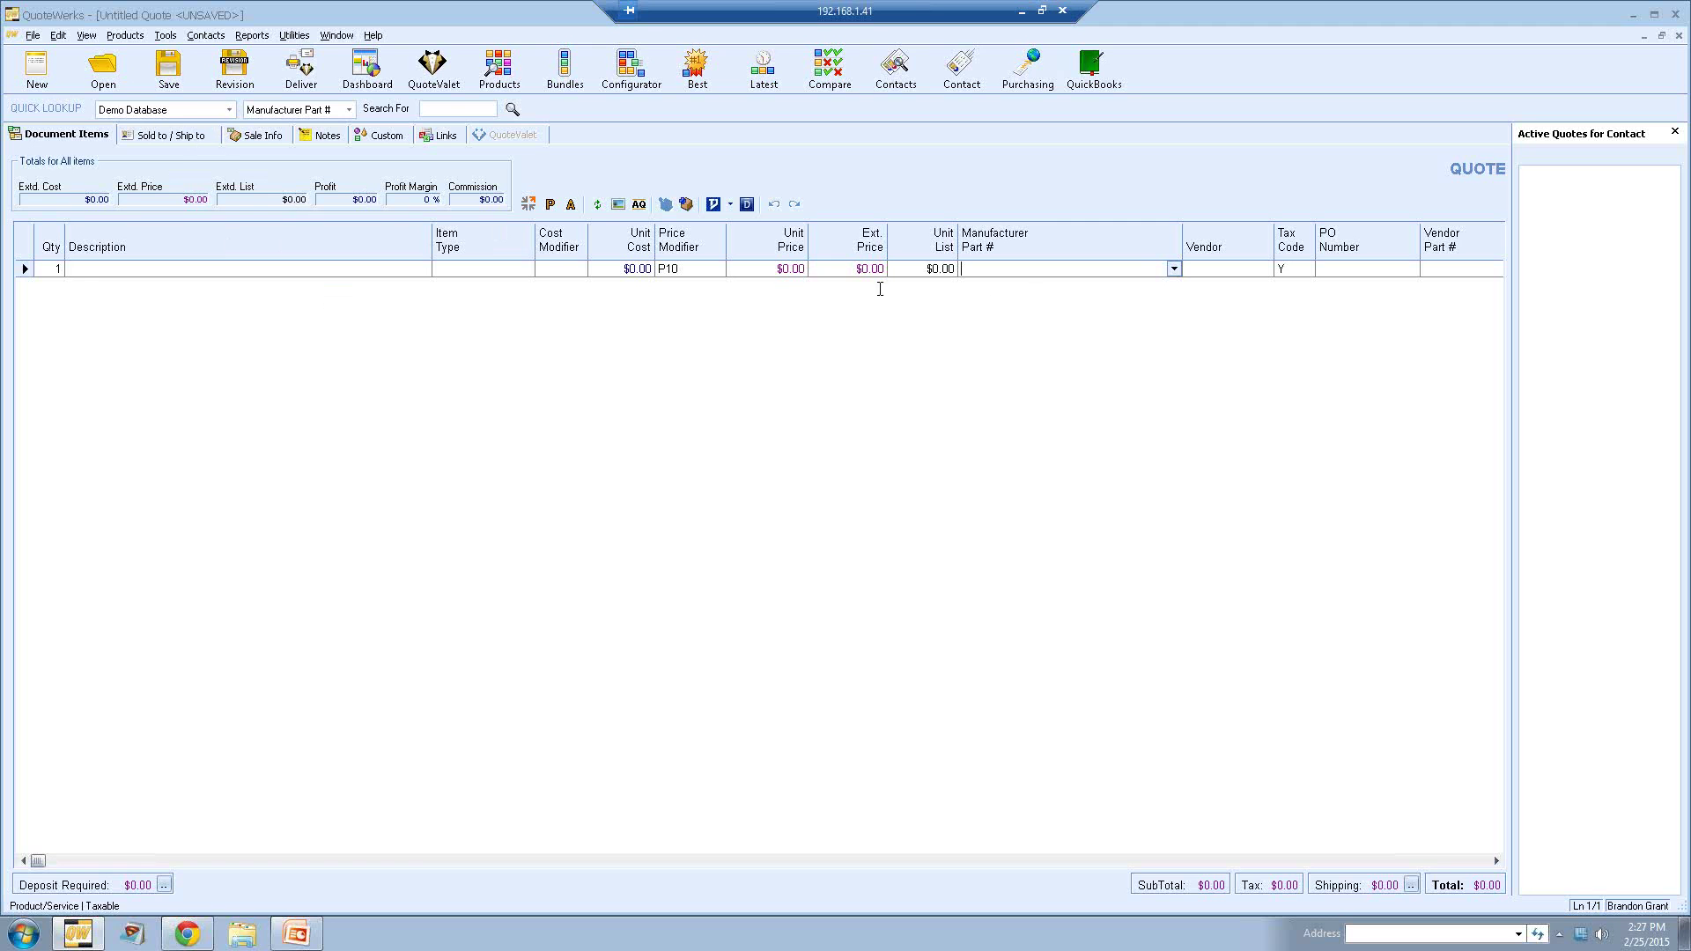
Step: Set the vendor of the first quote line to Our Products
left_click(1262, 274)
left_click(1264, 272)
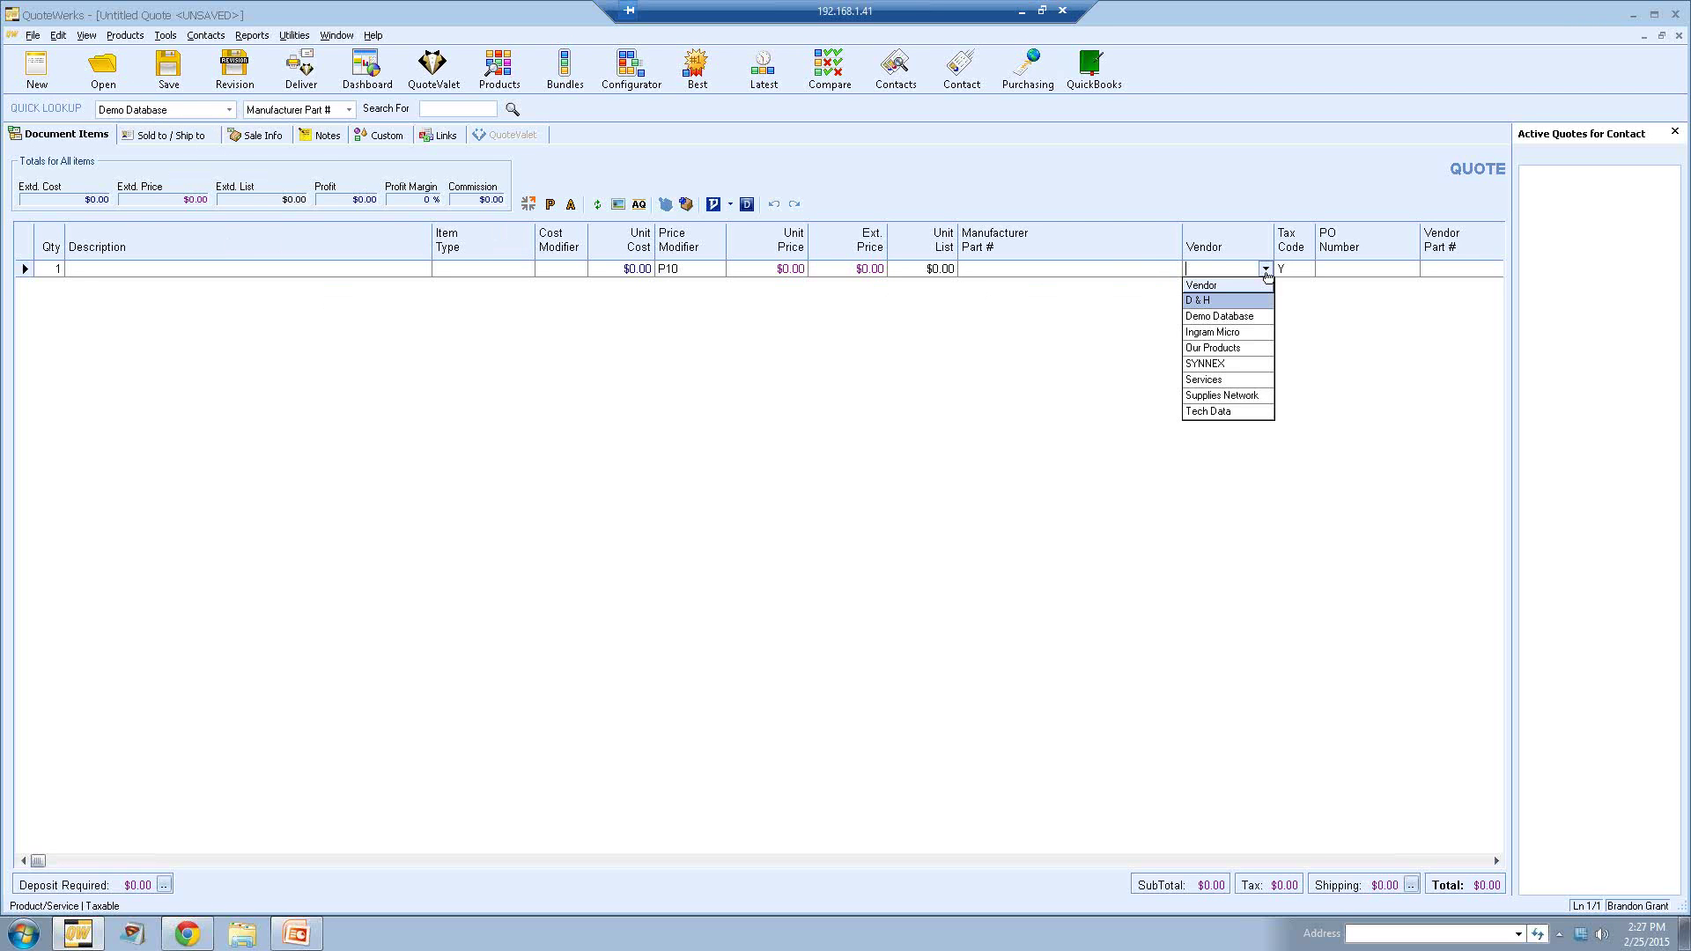
left_click(1223, 349)
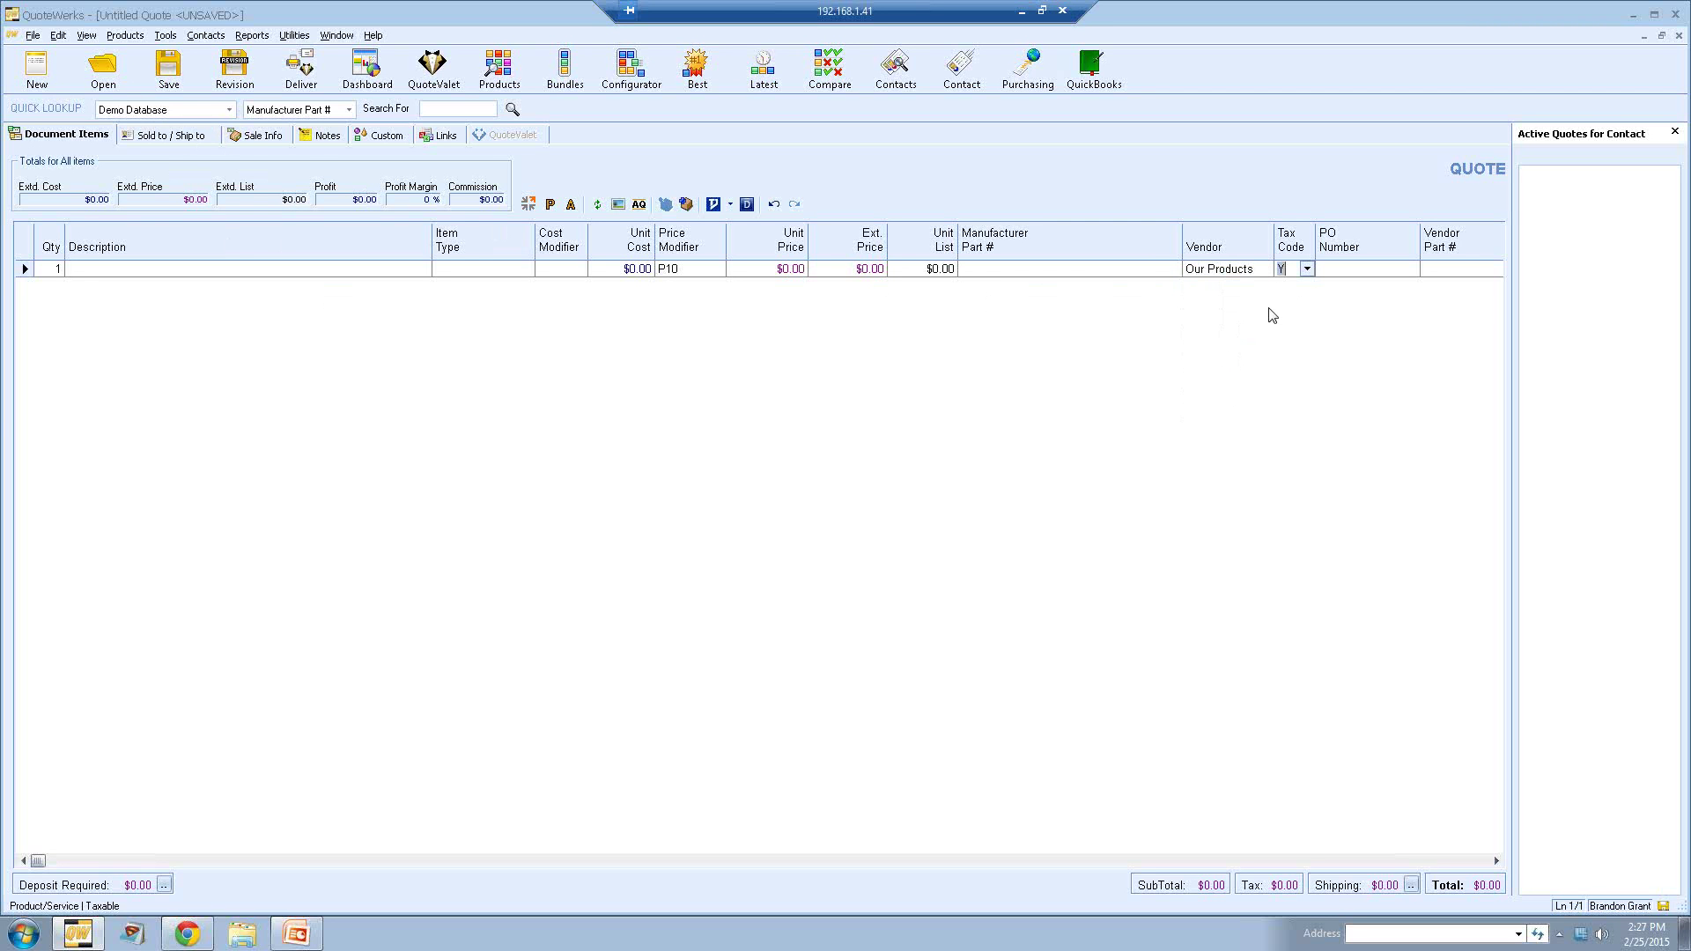
Step: Narrow the first line's manufacturer part numbers to those beginning with 13 and choose 1321, Standard Transformer
left_click(1120, 270)
left_click(1174, 269)
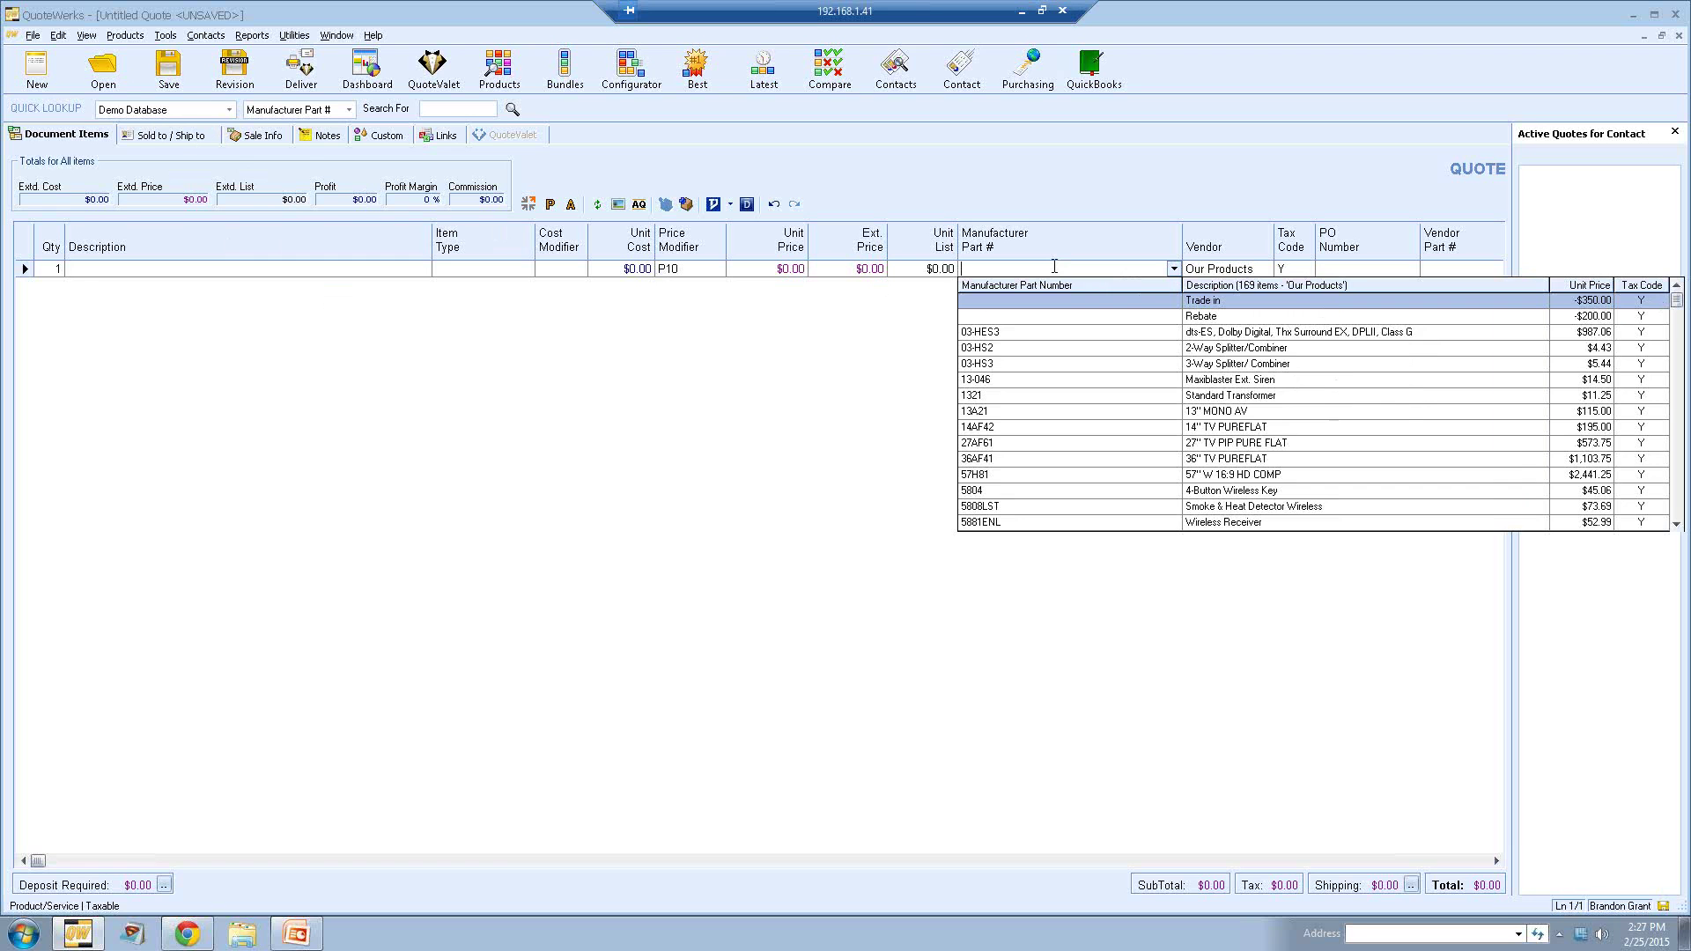
left_click(1051, 264)
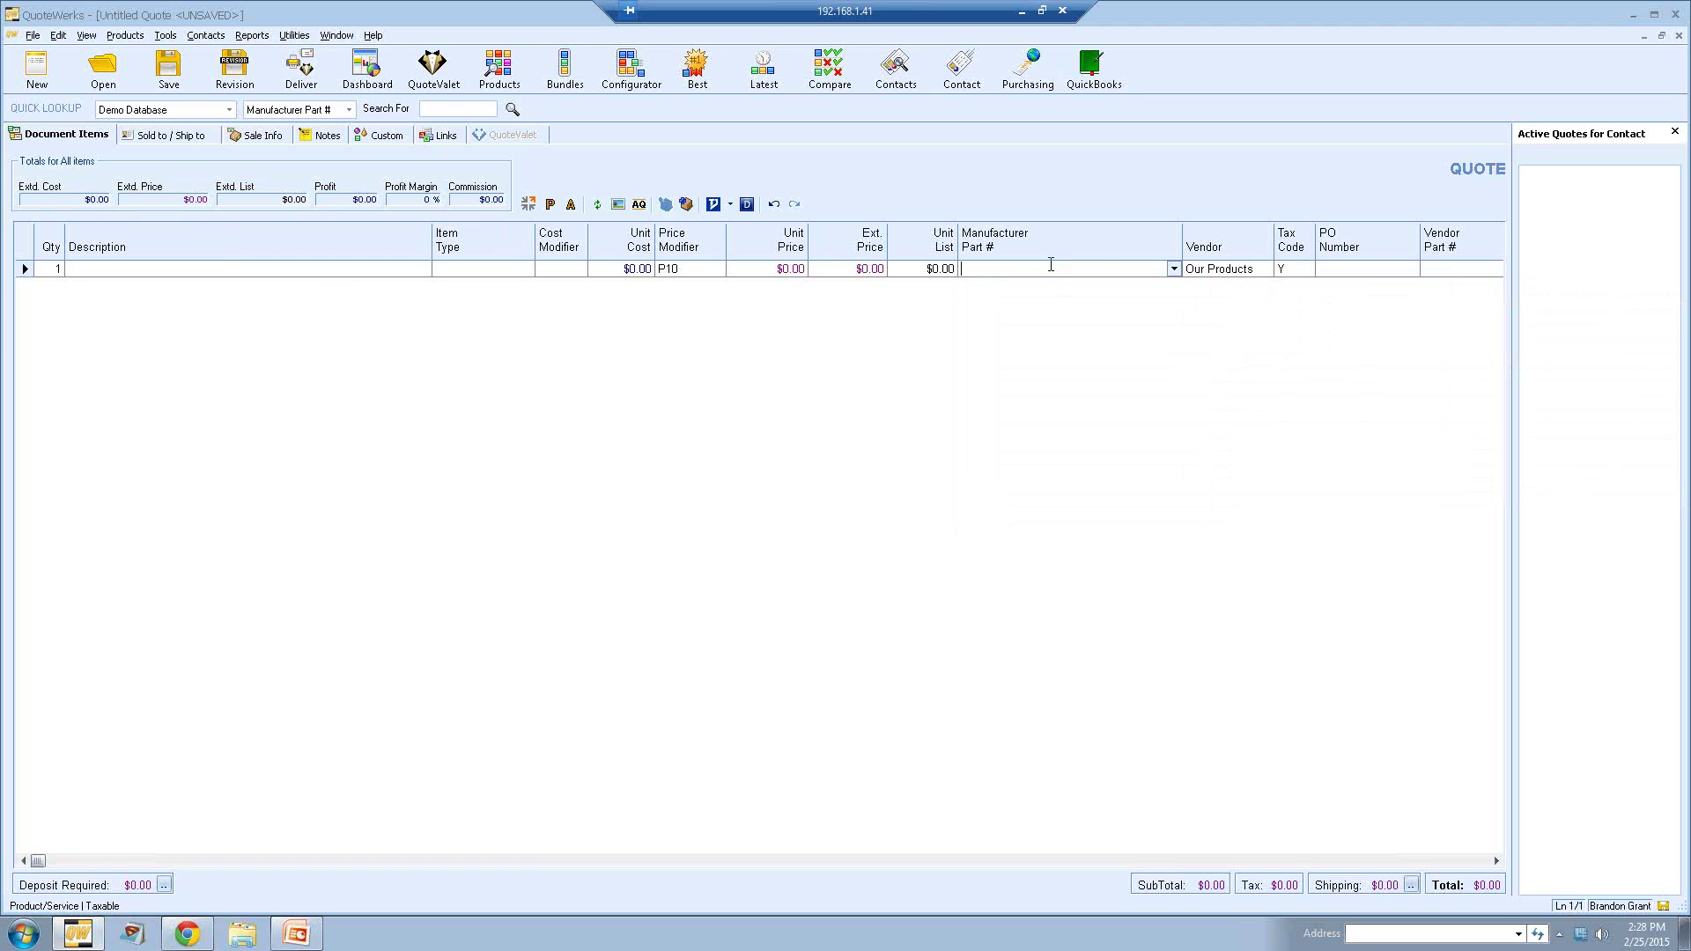
type("13")
left_click(1173, 269)
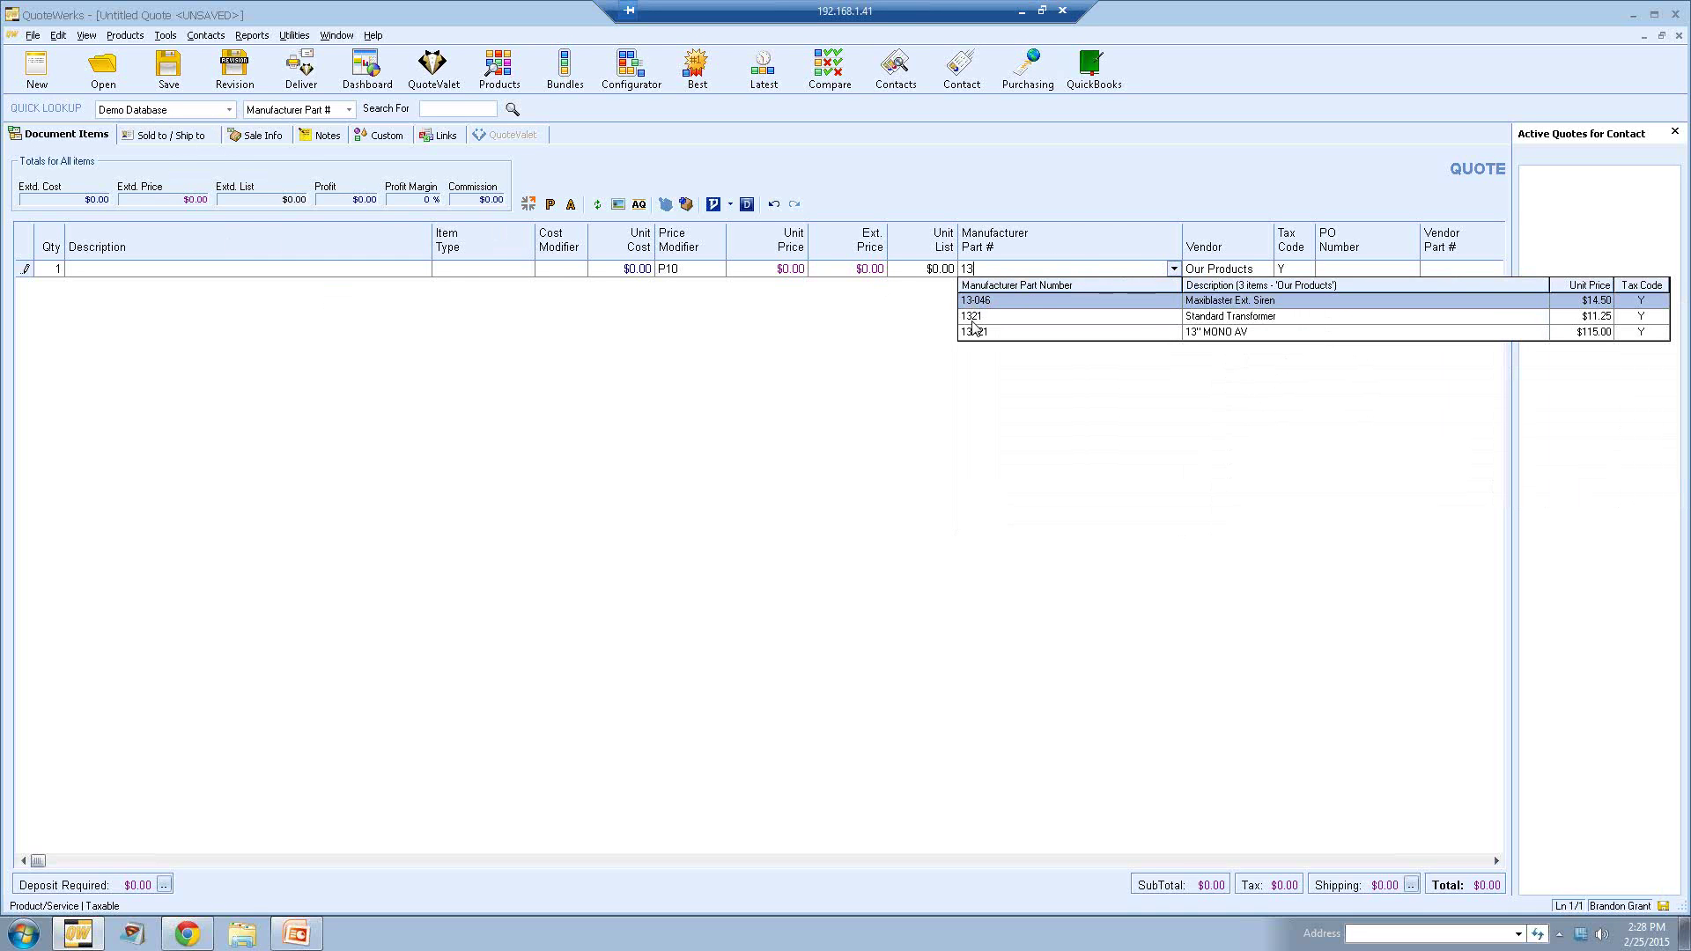
left_click(1136, 318)
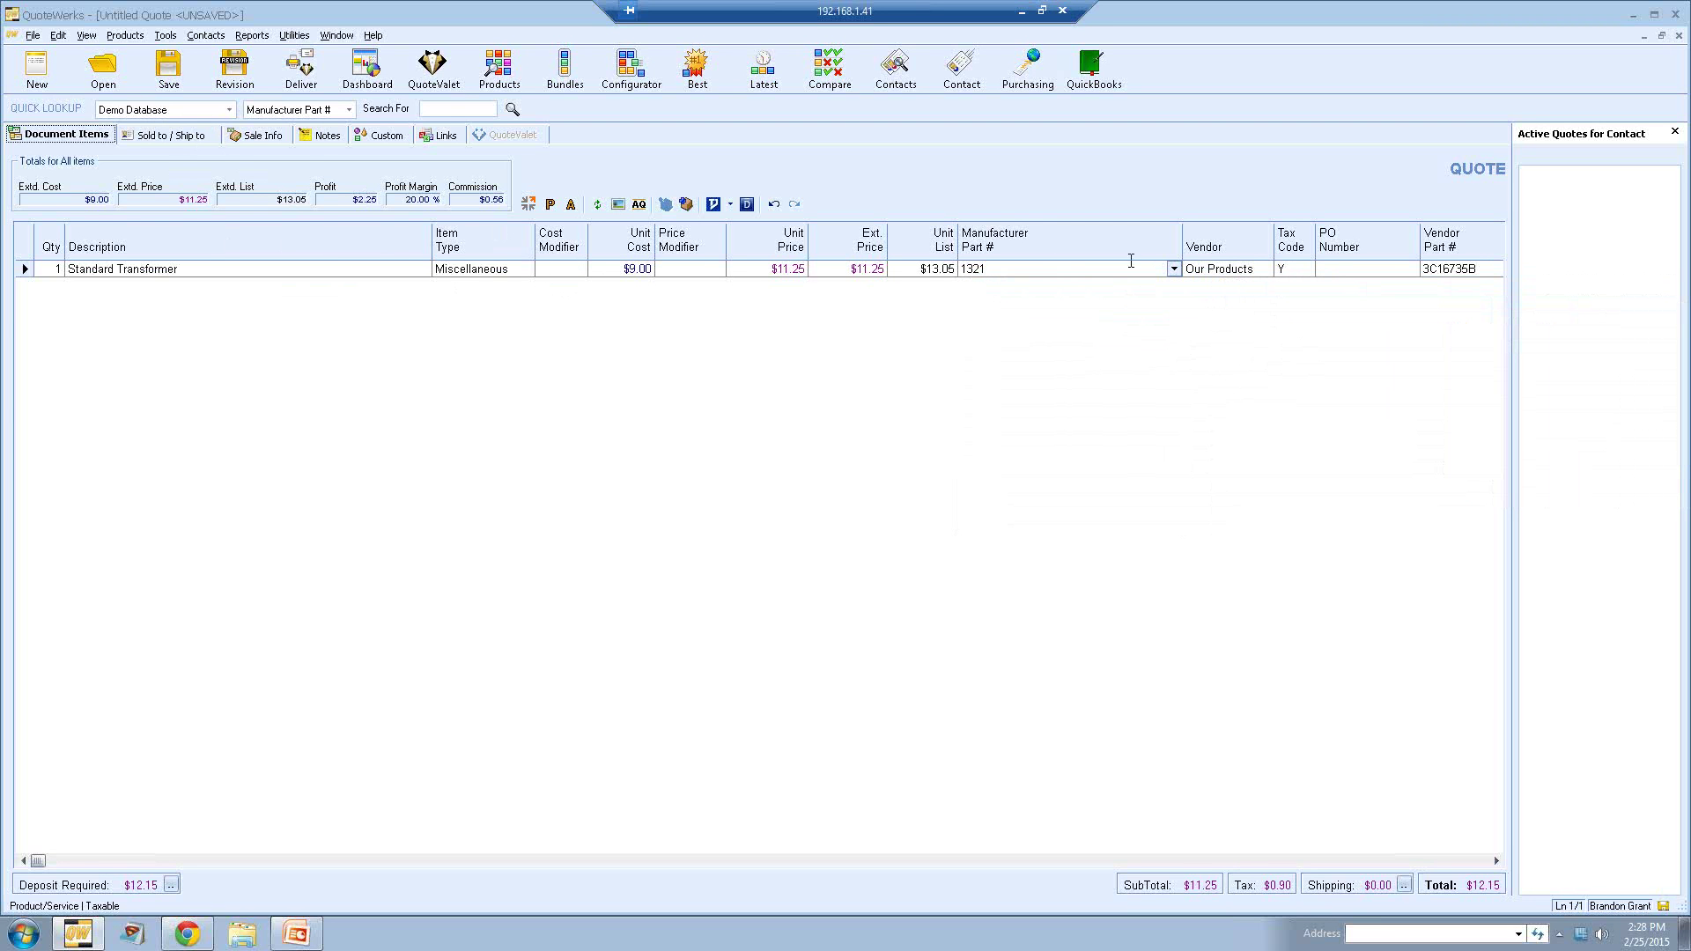
Step: Add a second quote line and fill it with PDUMH30HVATNET, looked up by the part number prefix PD
left_click(34, 299)
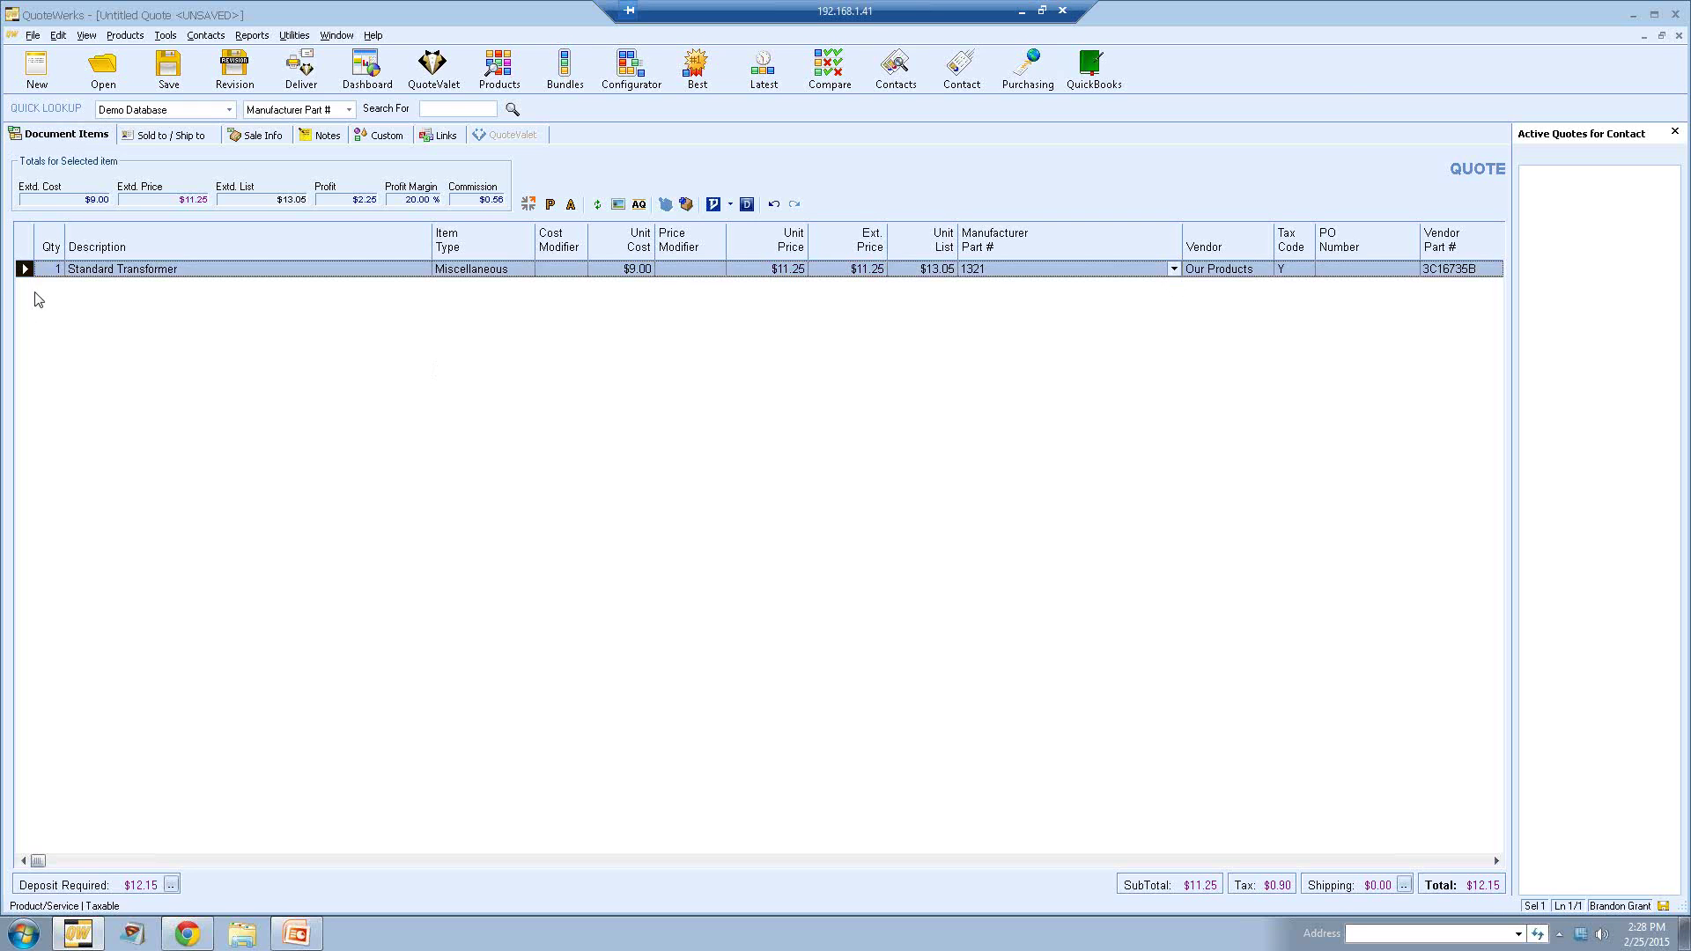
left_click(39, 337)
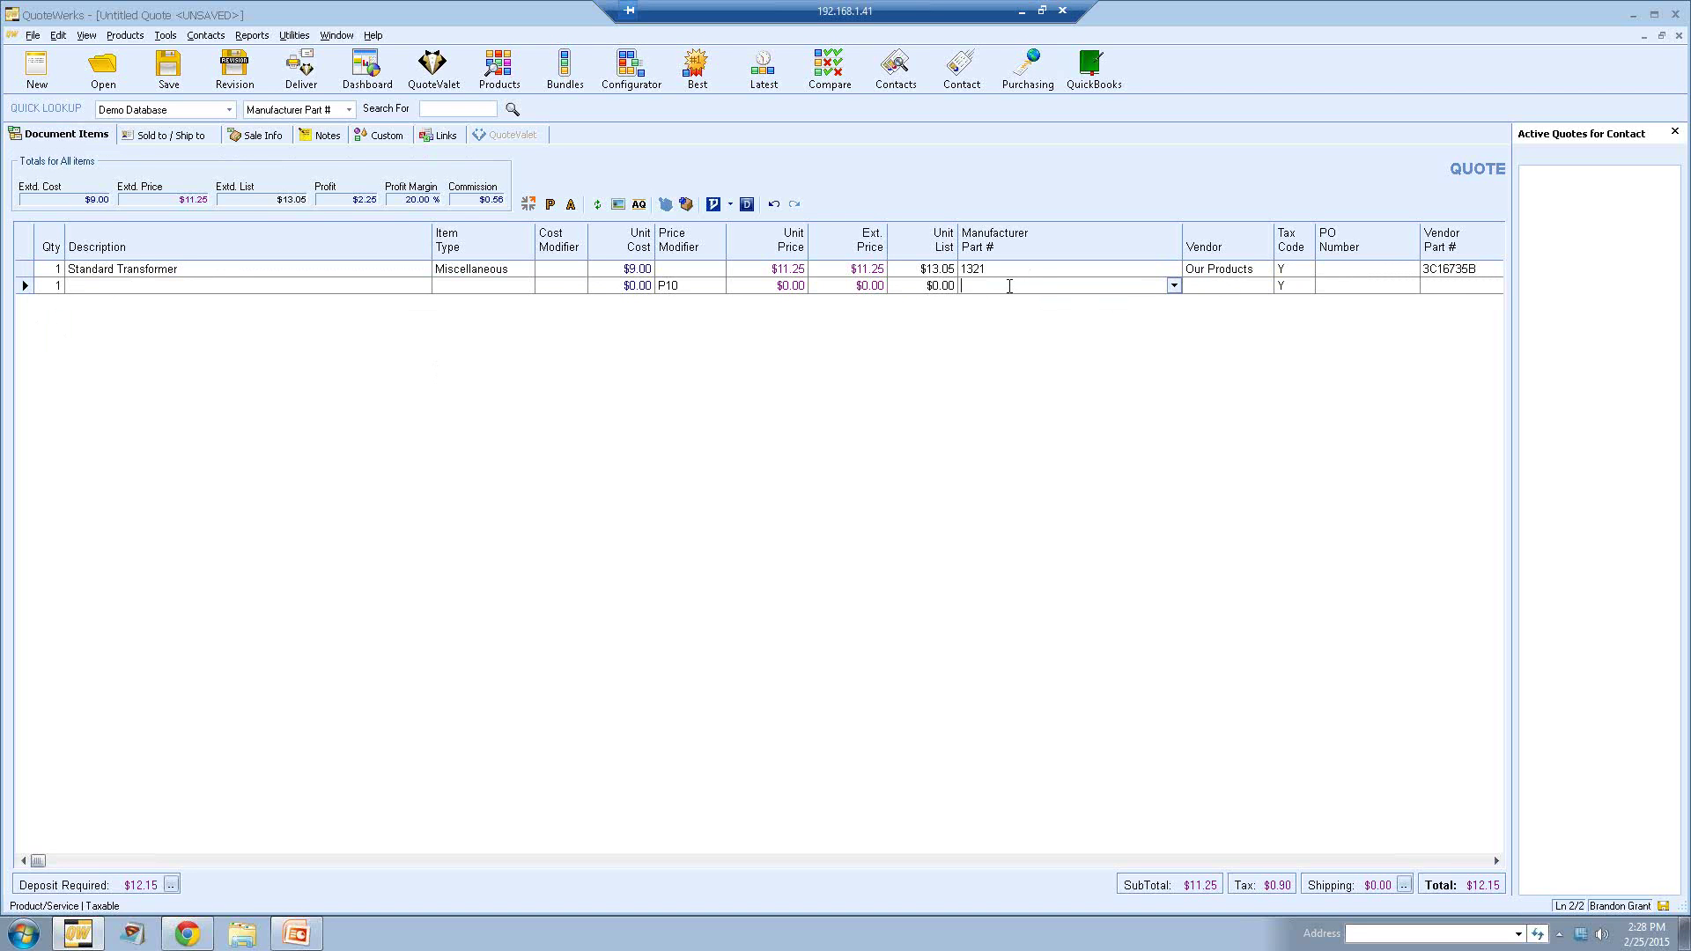
left_click(1174, 285)
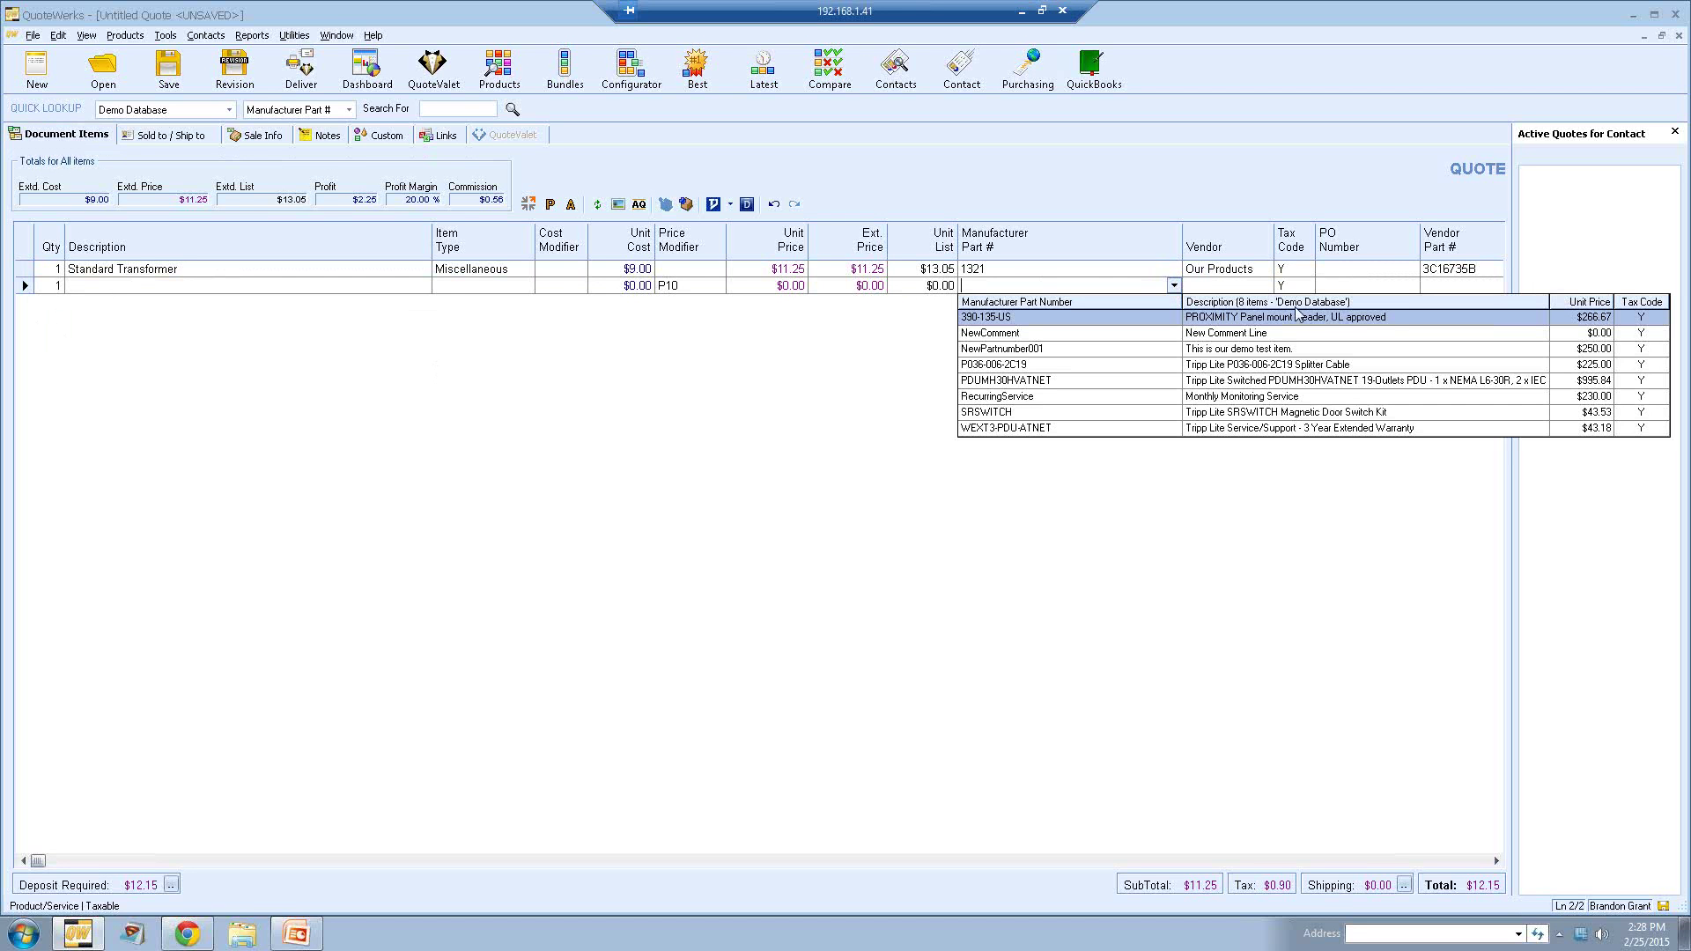
left_click(979, 286)
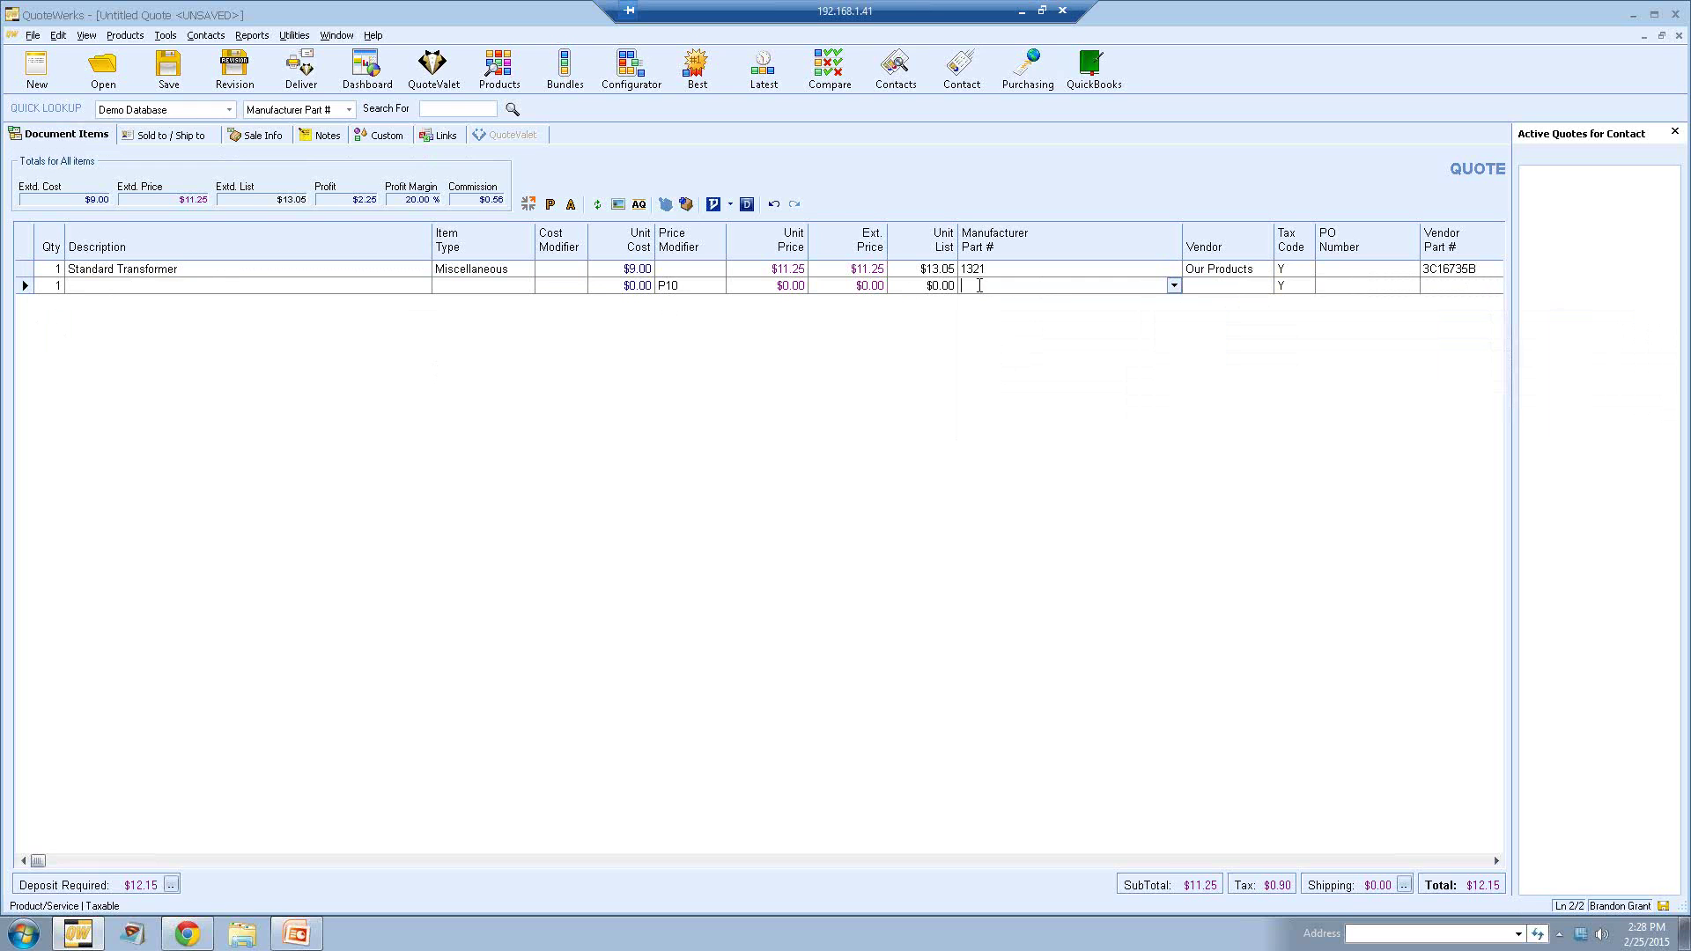
left_click(1174, 286)
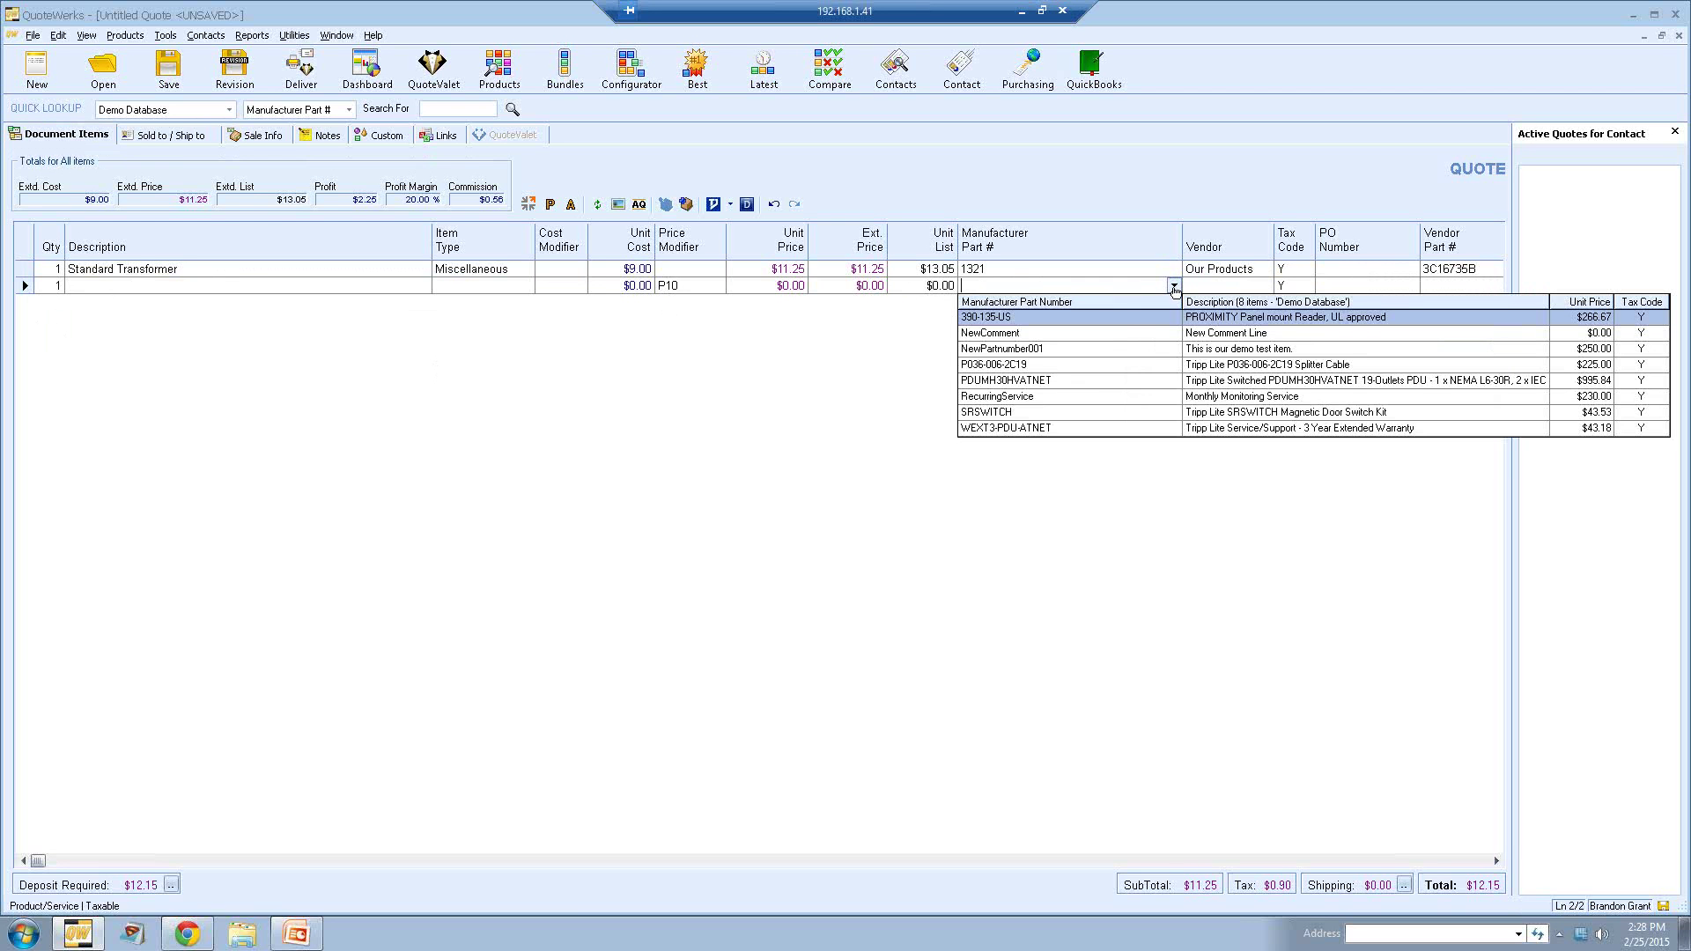
left_click(1174, 285)
left_click(983, 286)
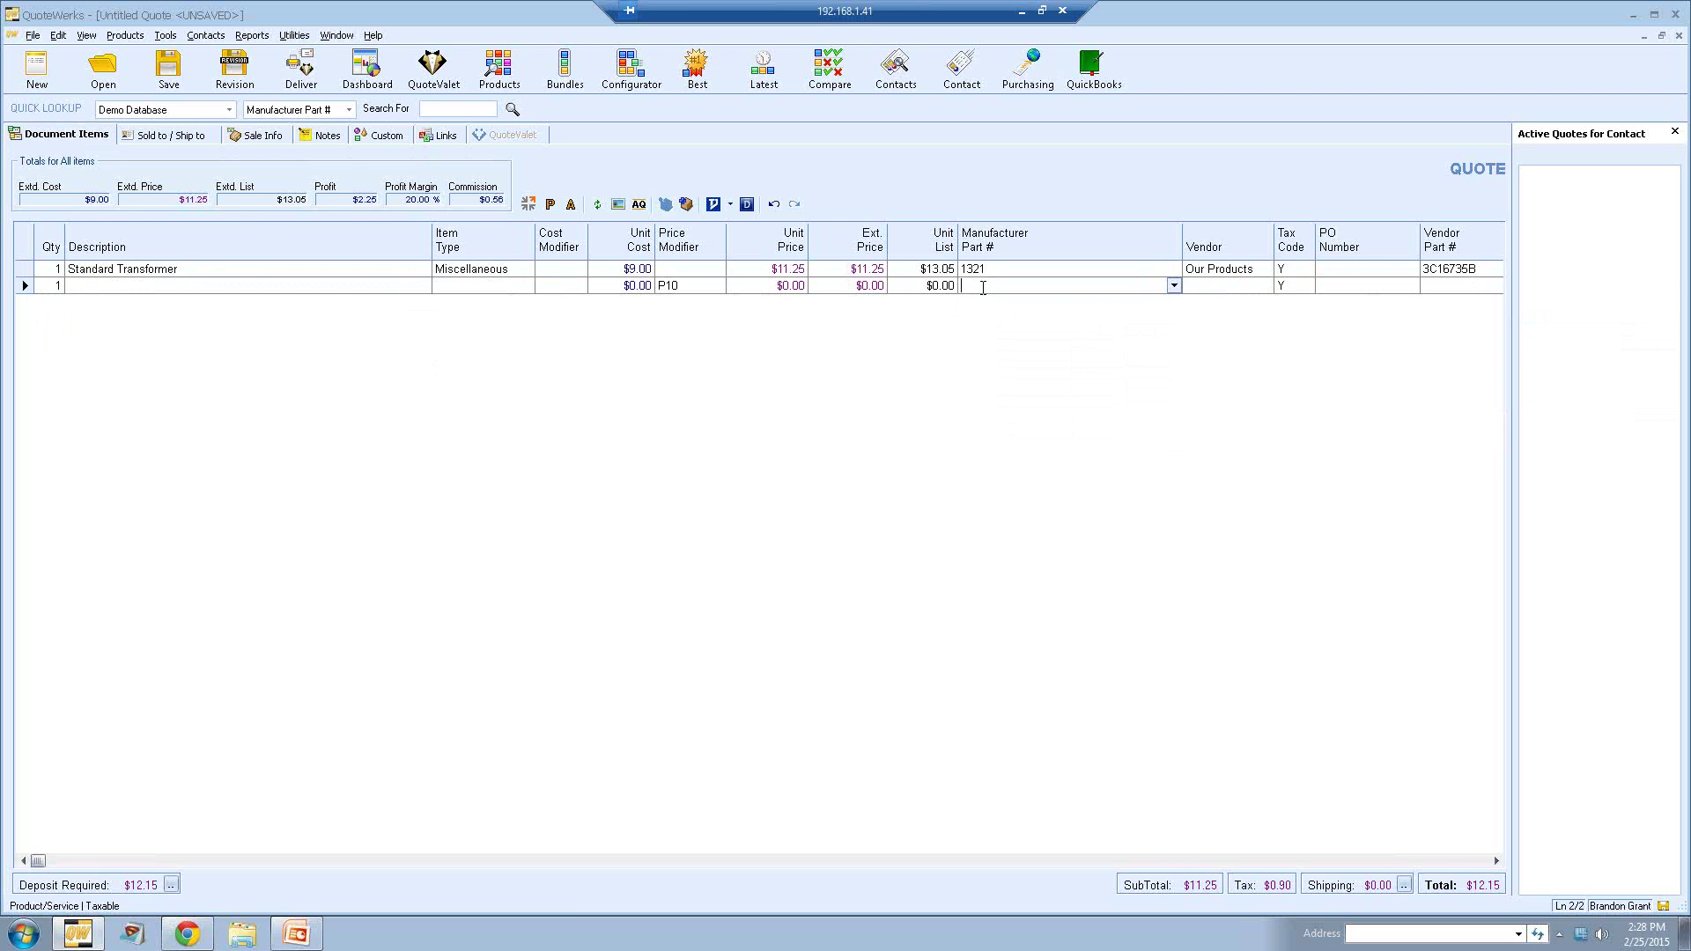
type("PD")
left_click(1173, 286)
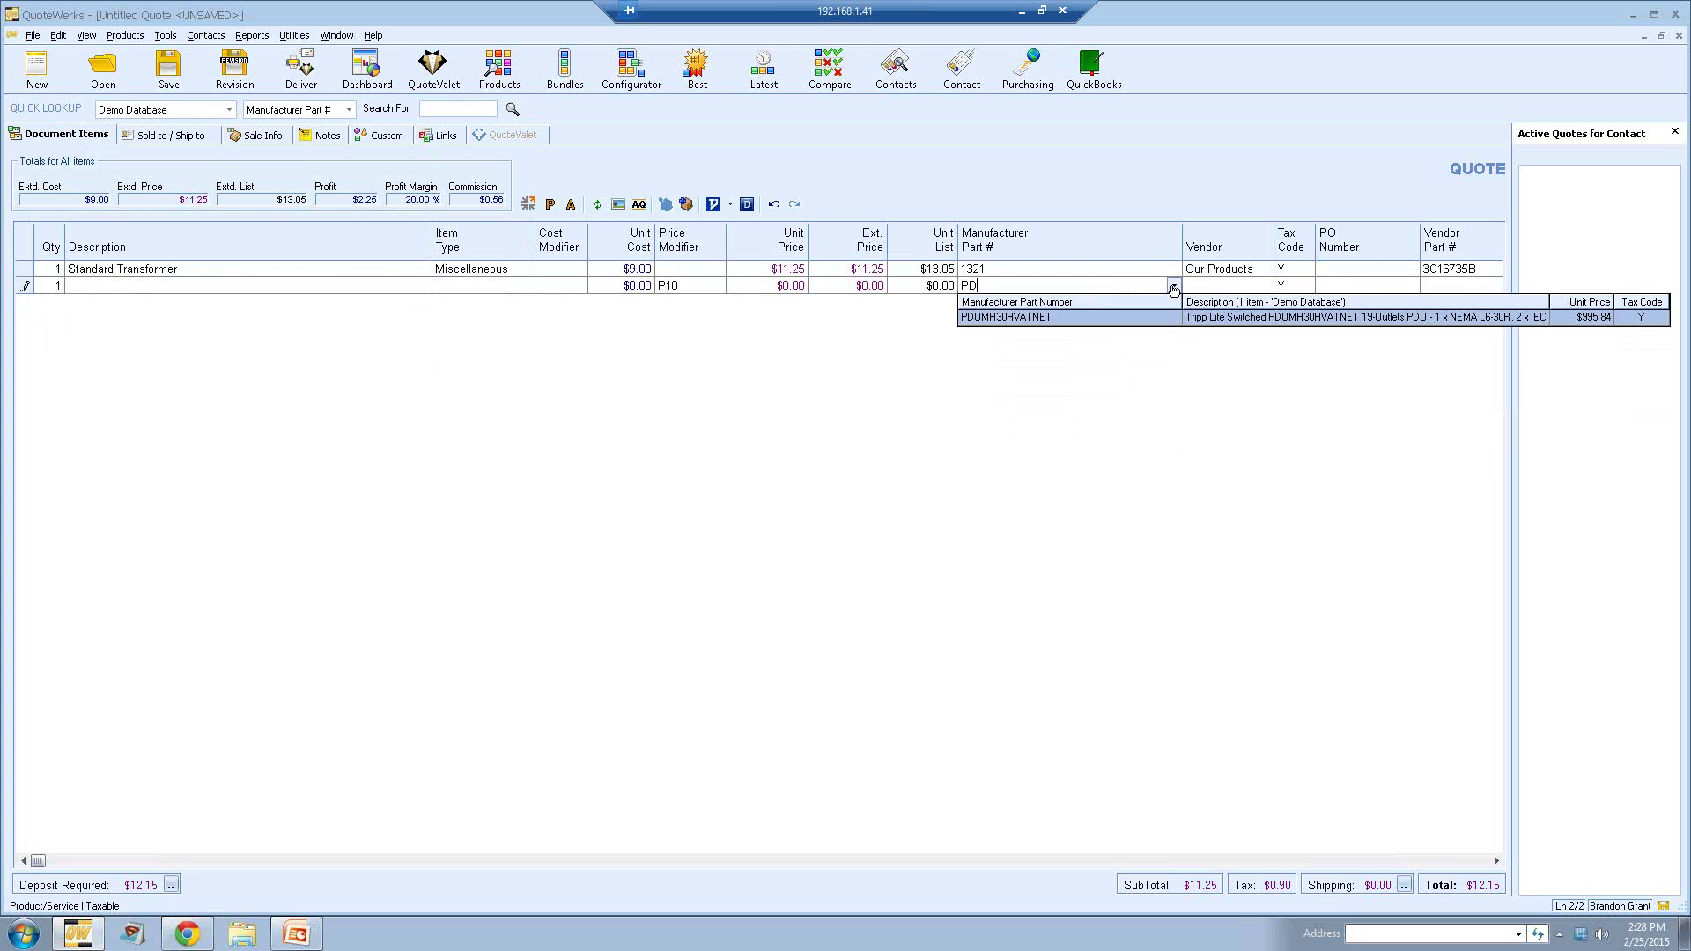
left_click(1032, 319)
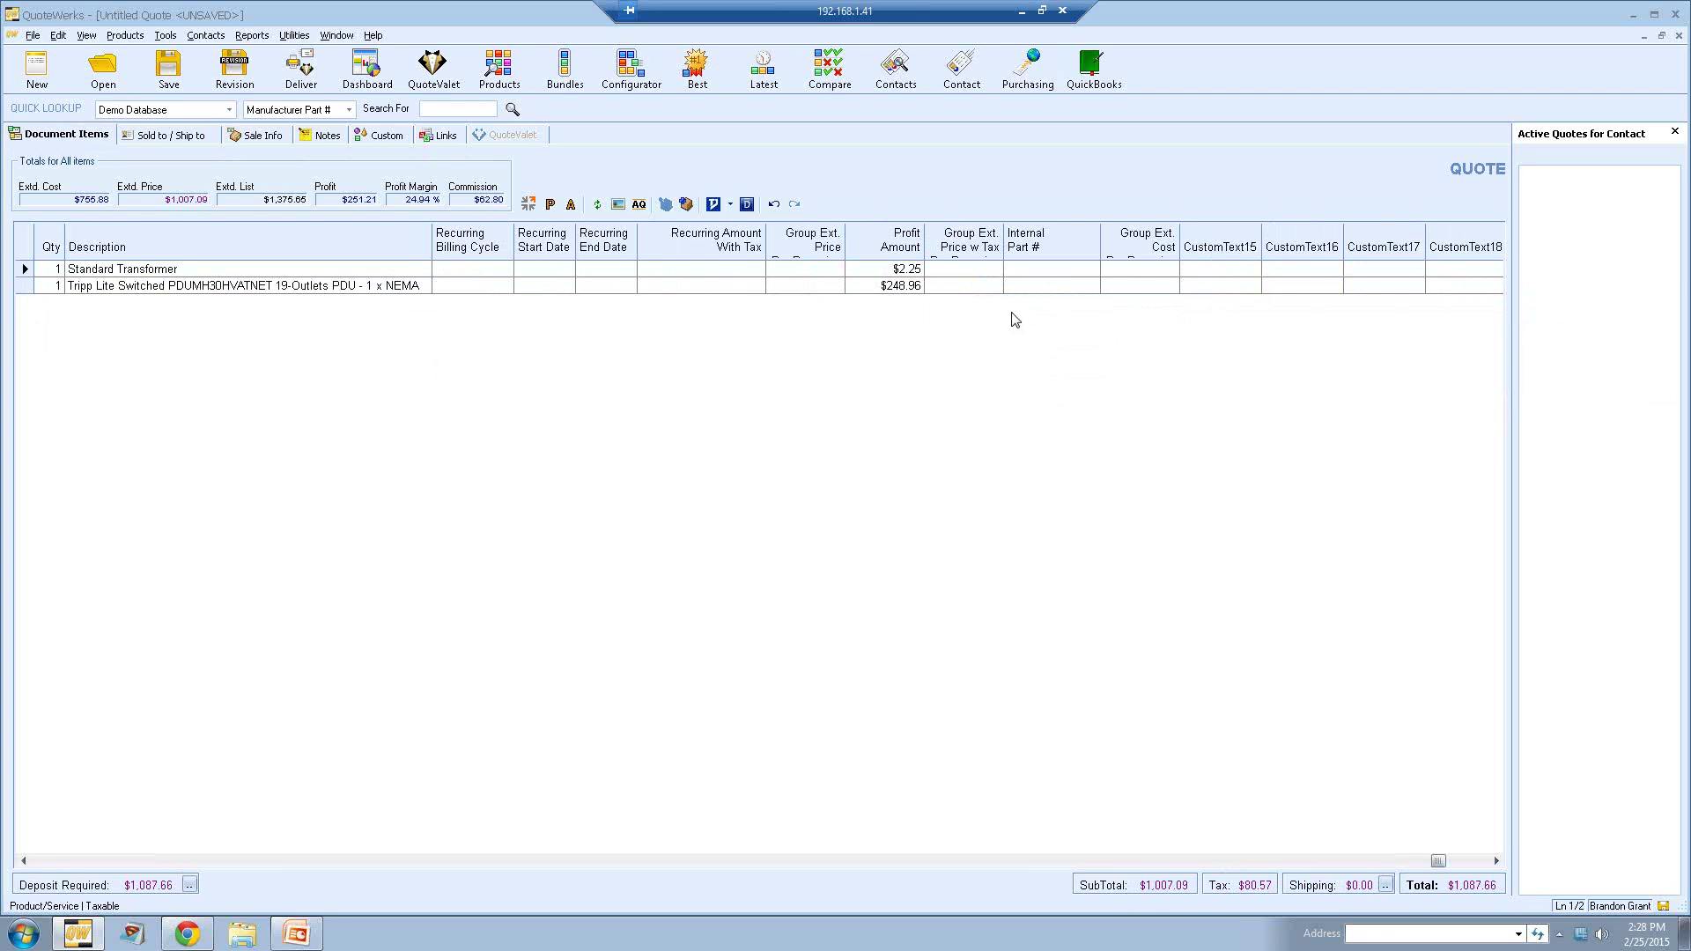
Step: Inspect the manufacturer part number and vendor of the Tripp Lite line and select that whole line
left_click(25, 860)
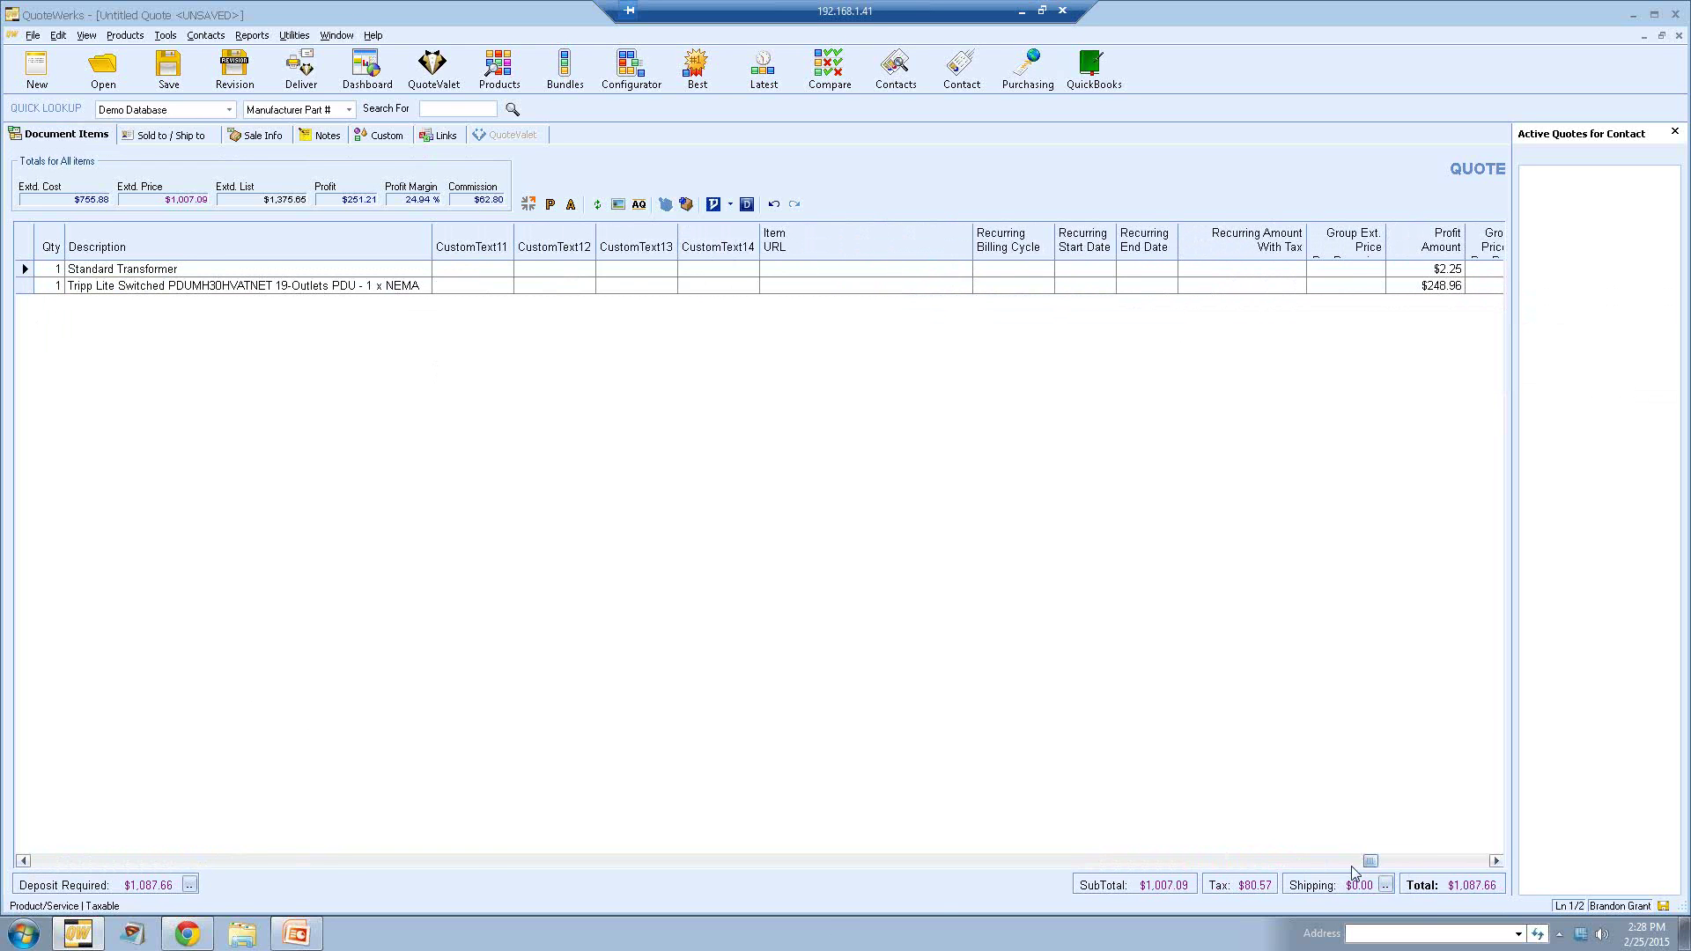
left_click_drag(1370, 861, 37, 861)
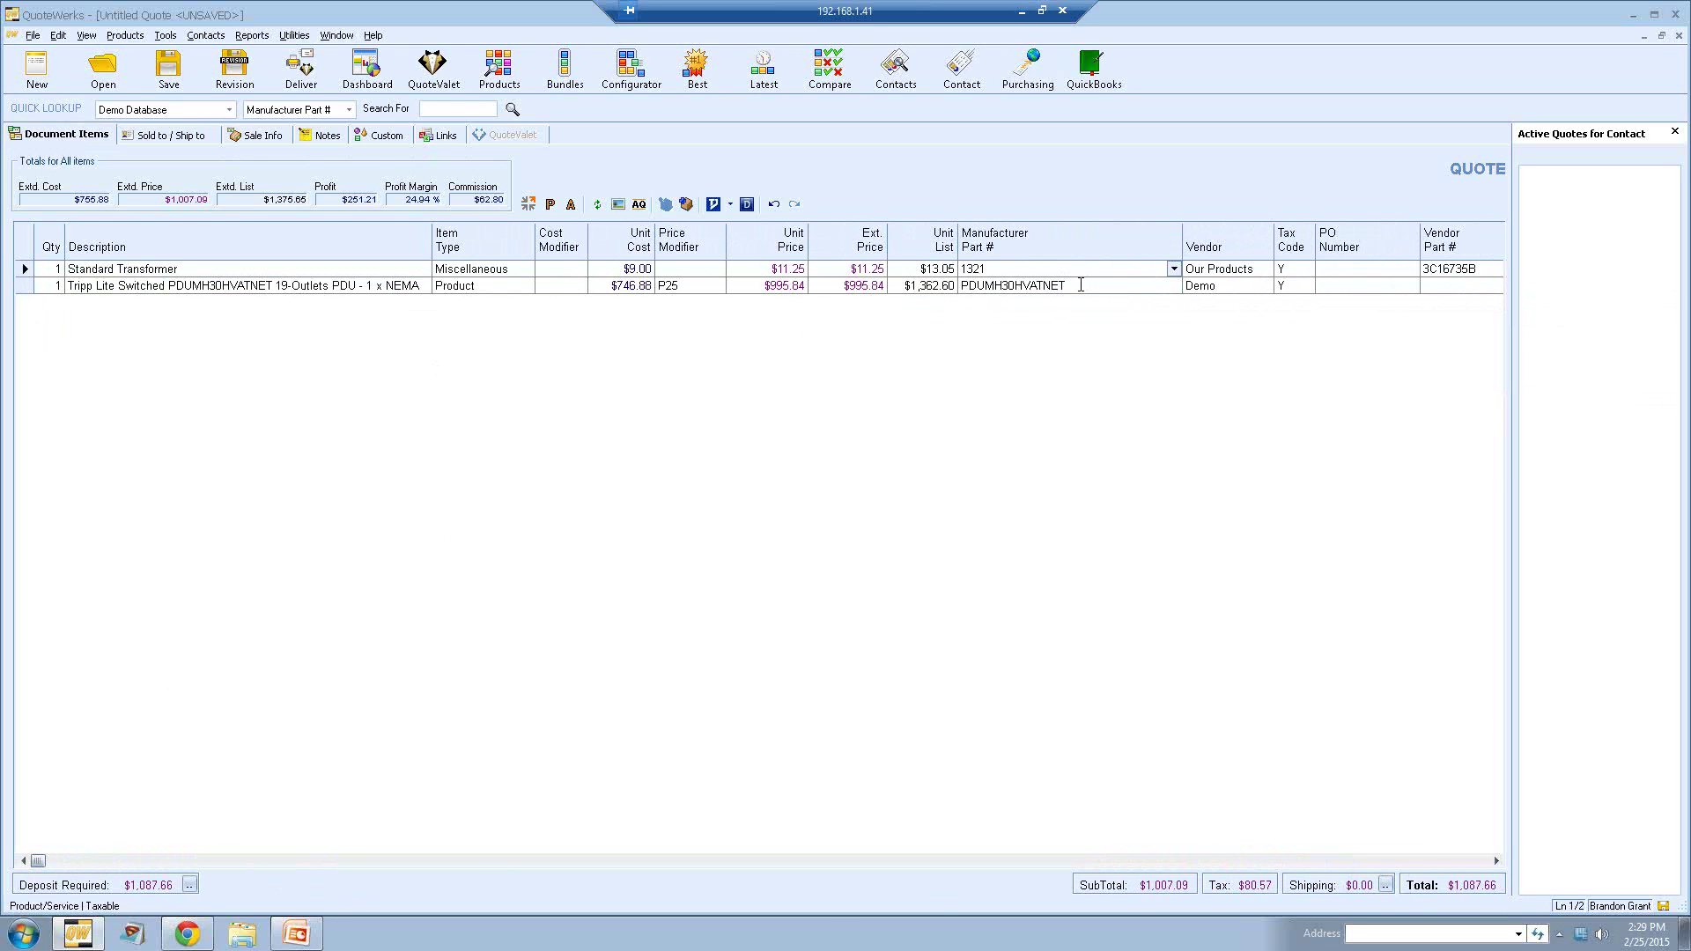
left_click(1113, 287)
left_click(23, 286)
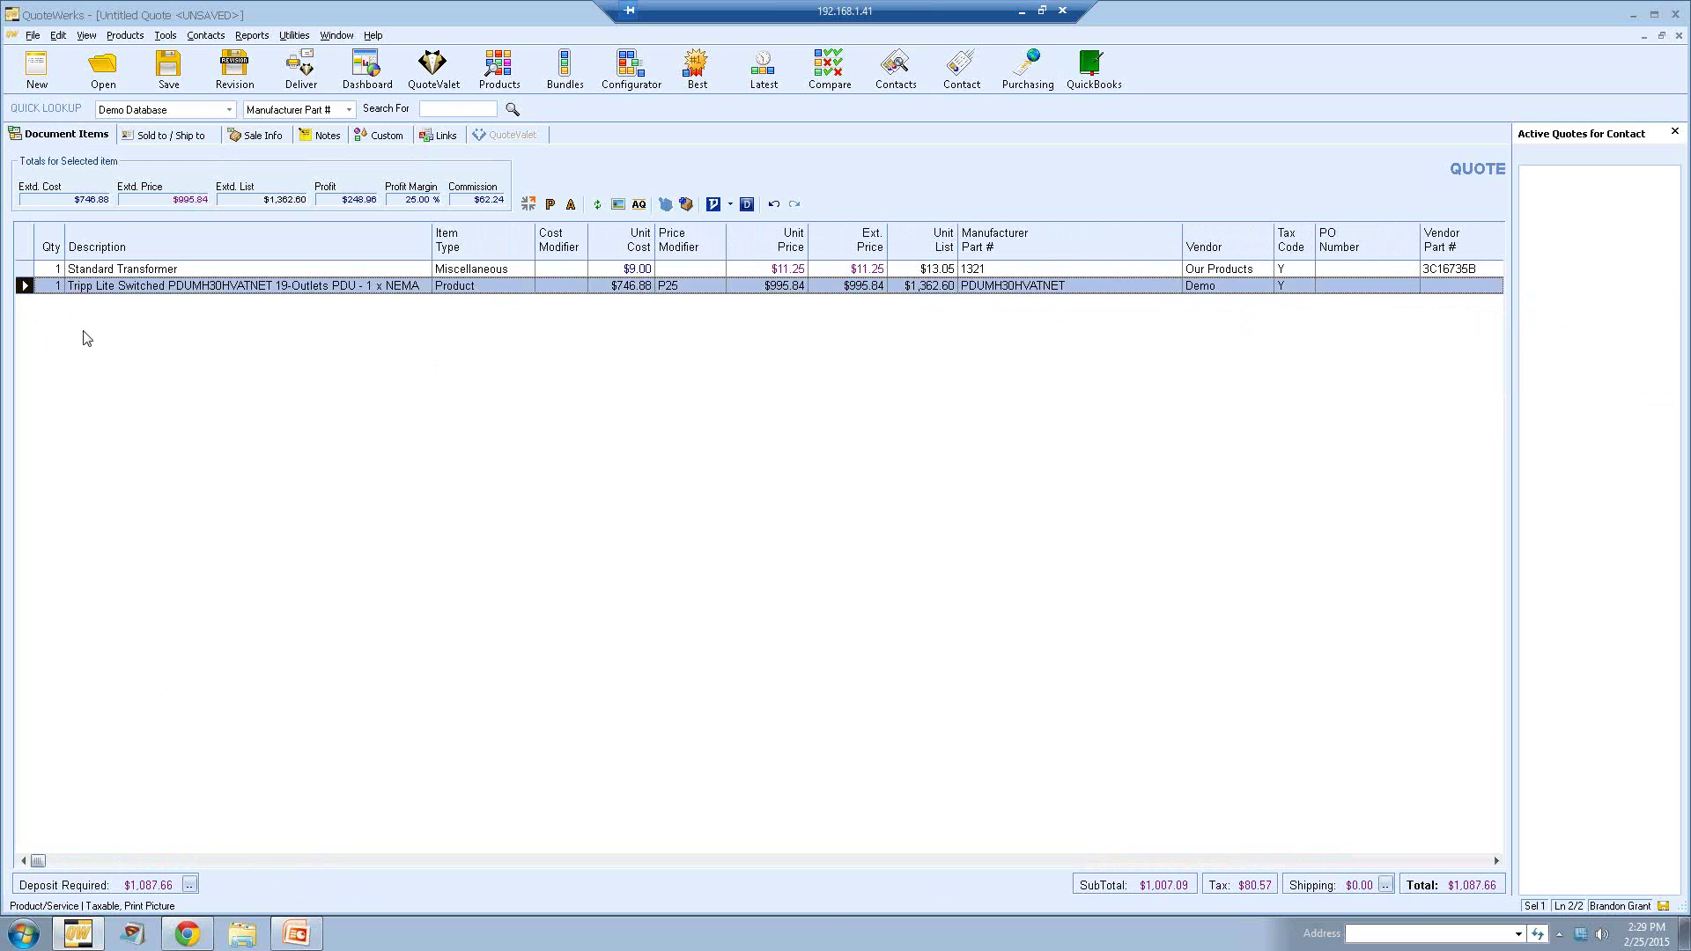
Step: Add an empty third quote line and view the vendors available for it
key("Down")
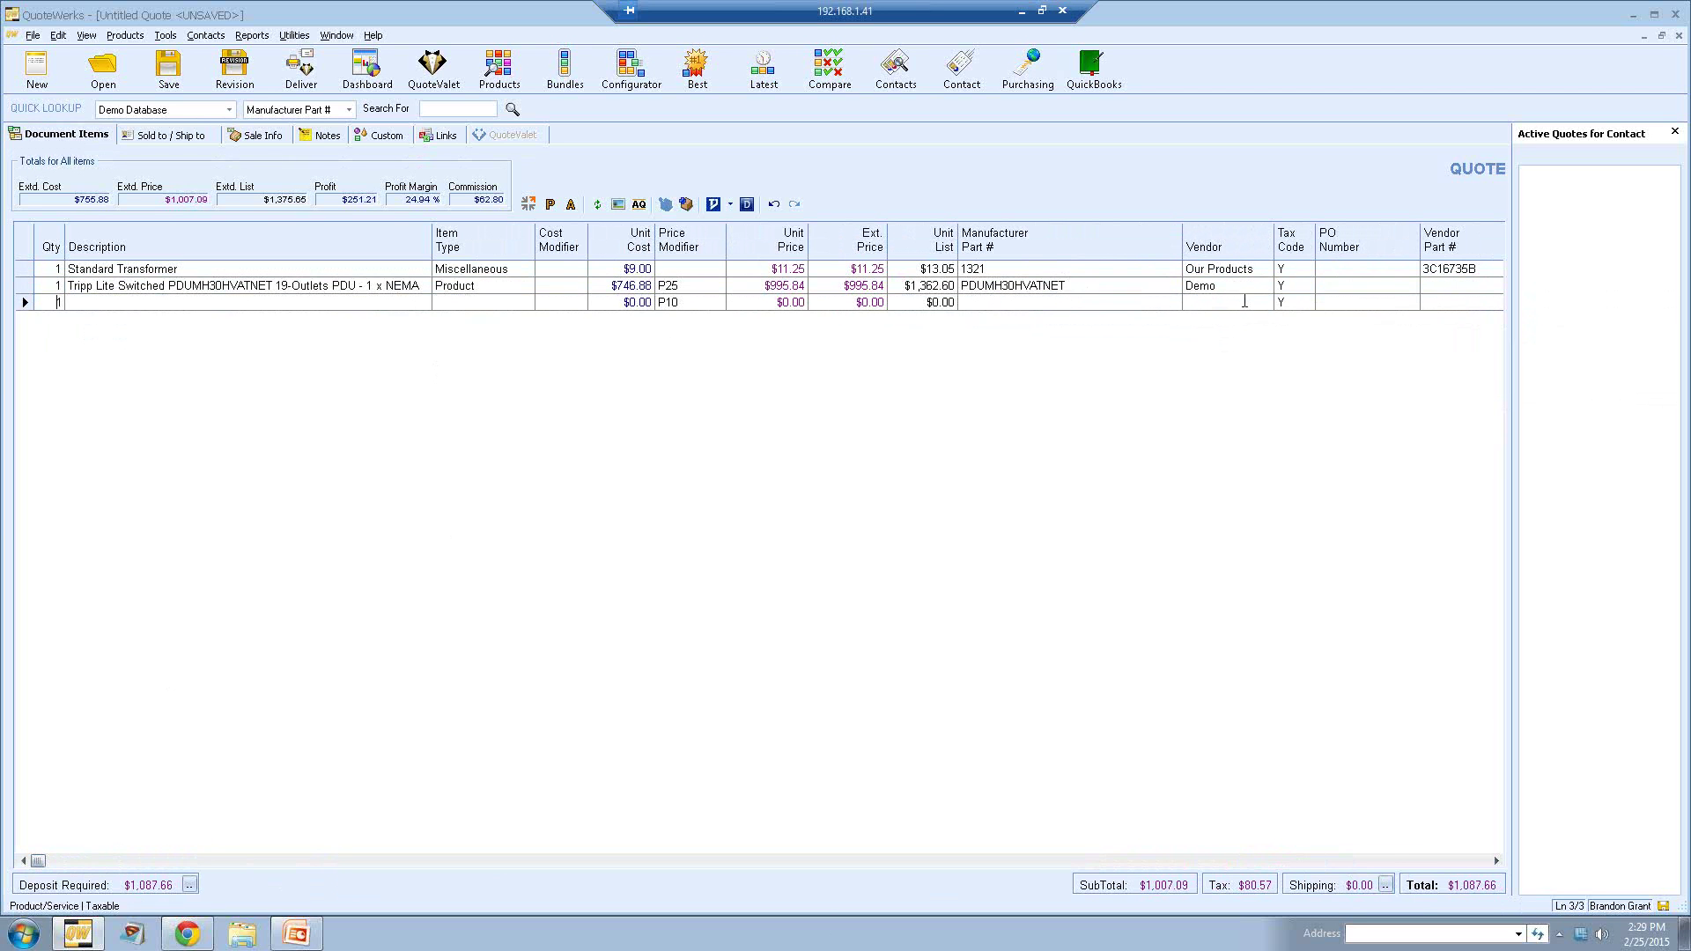
left_click(1266, 302)
left_click(1266, 303)
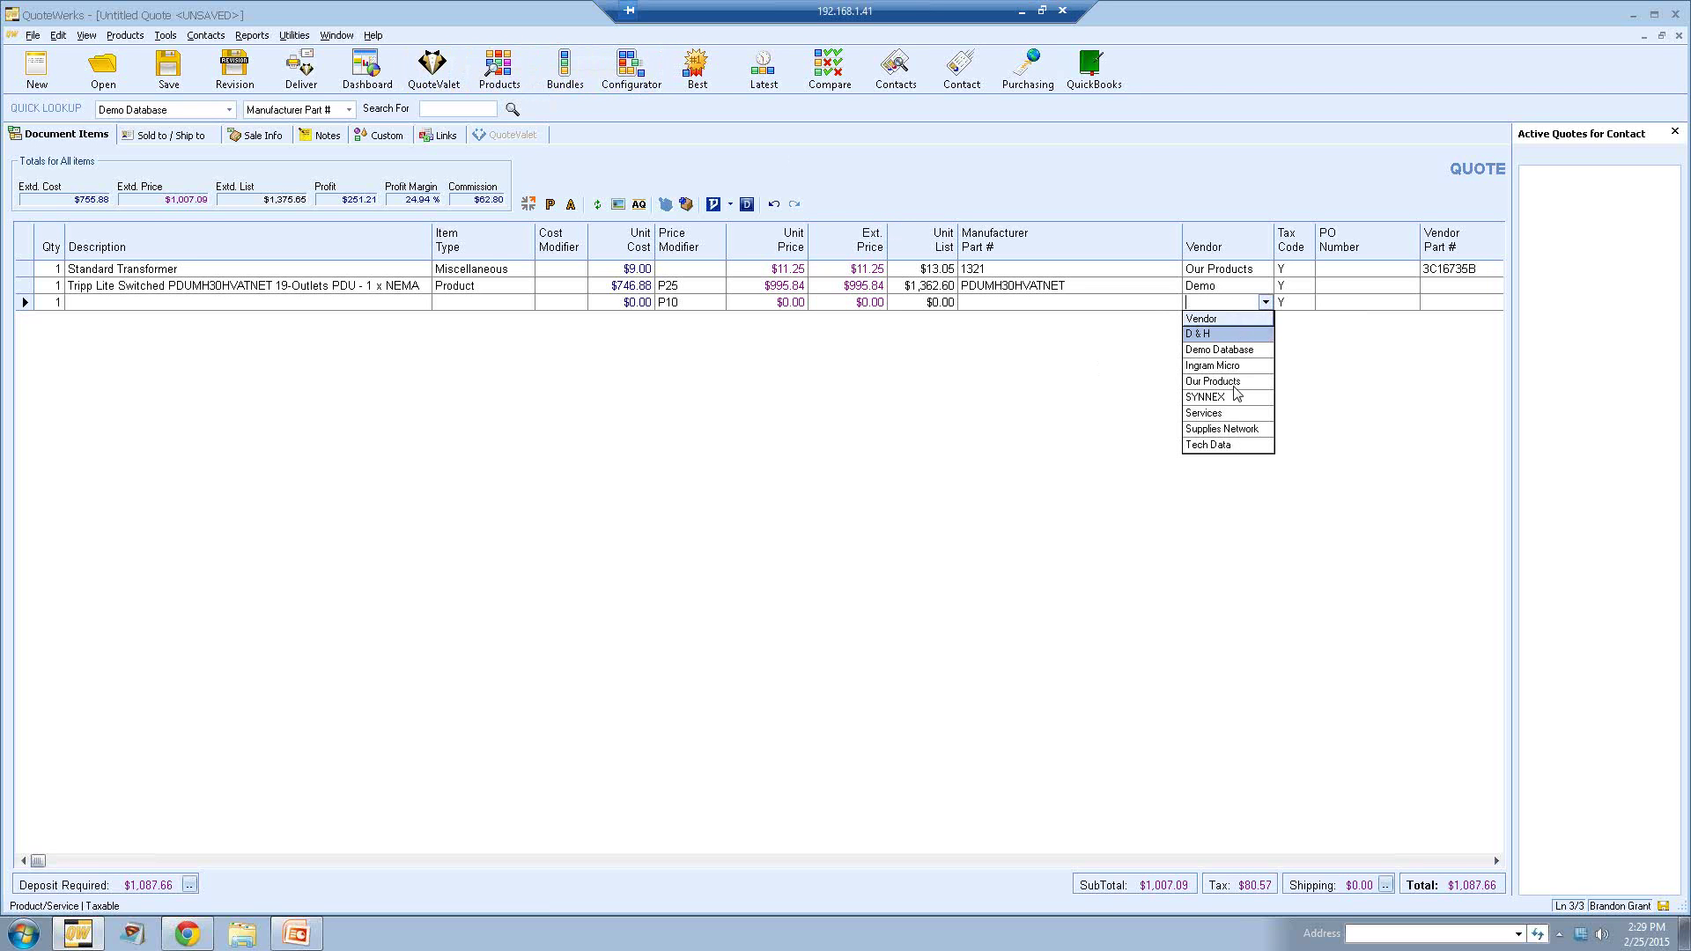
left_click(1265, 302)
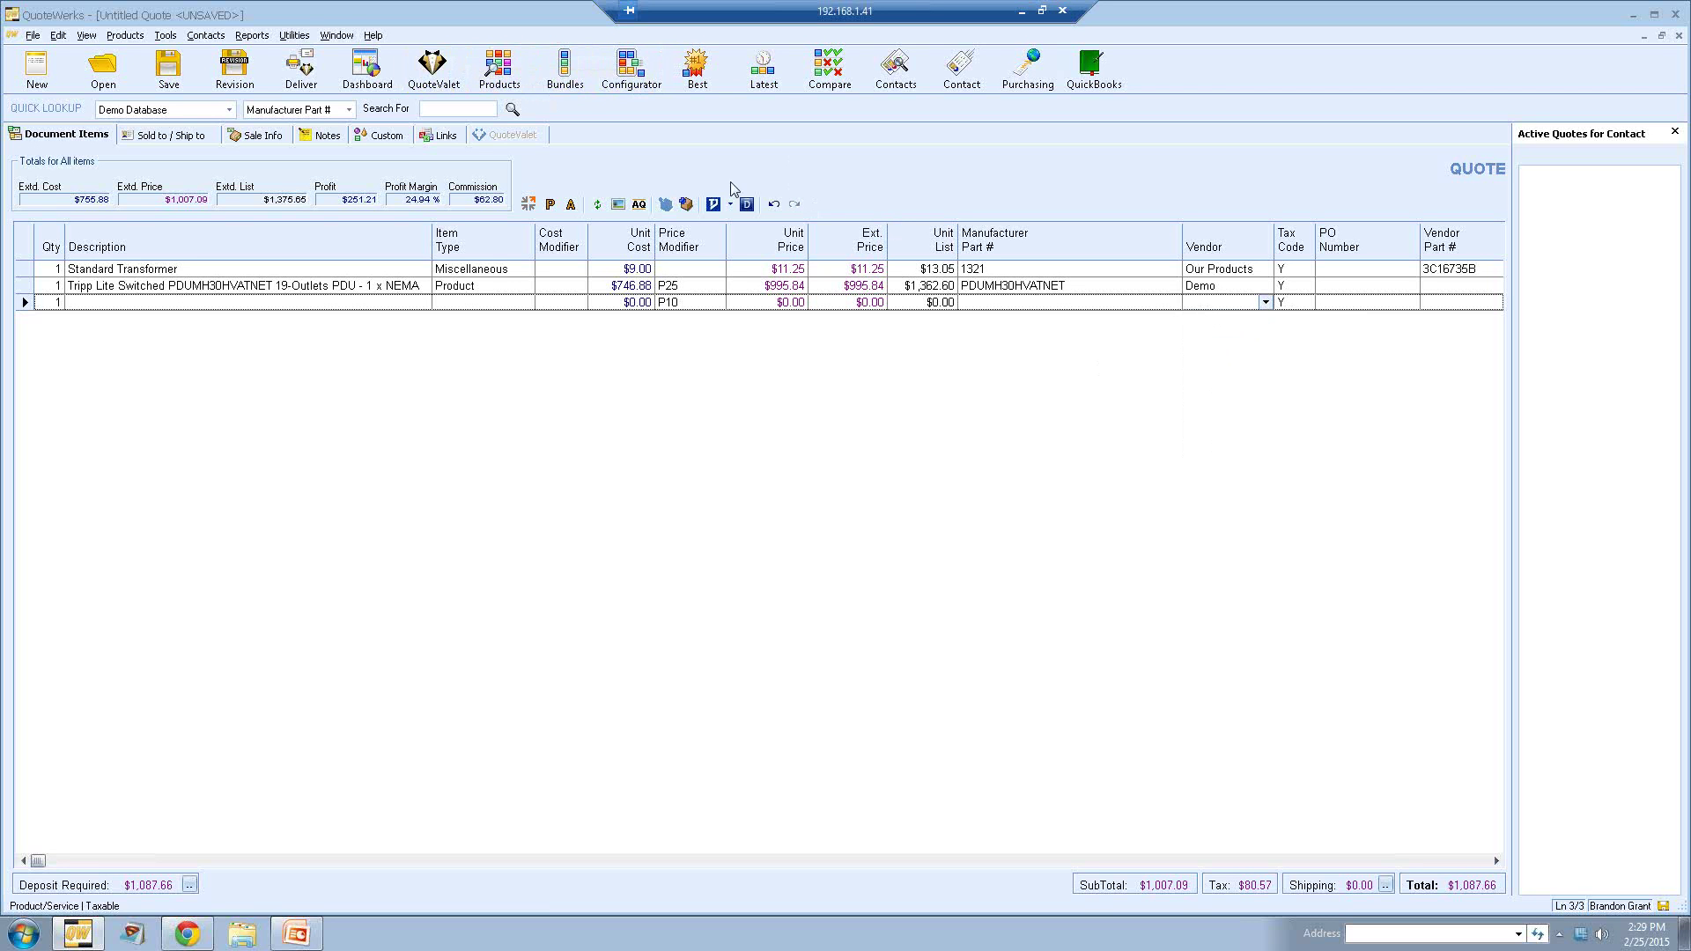
Step: Locate the Vendor Maintenance utility and check it against the vendor choices of the third quote line
left_click(293, 37)
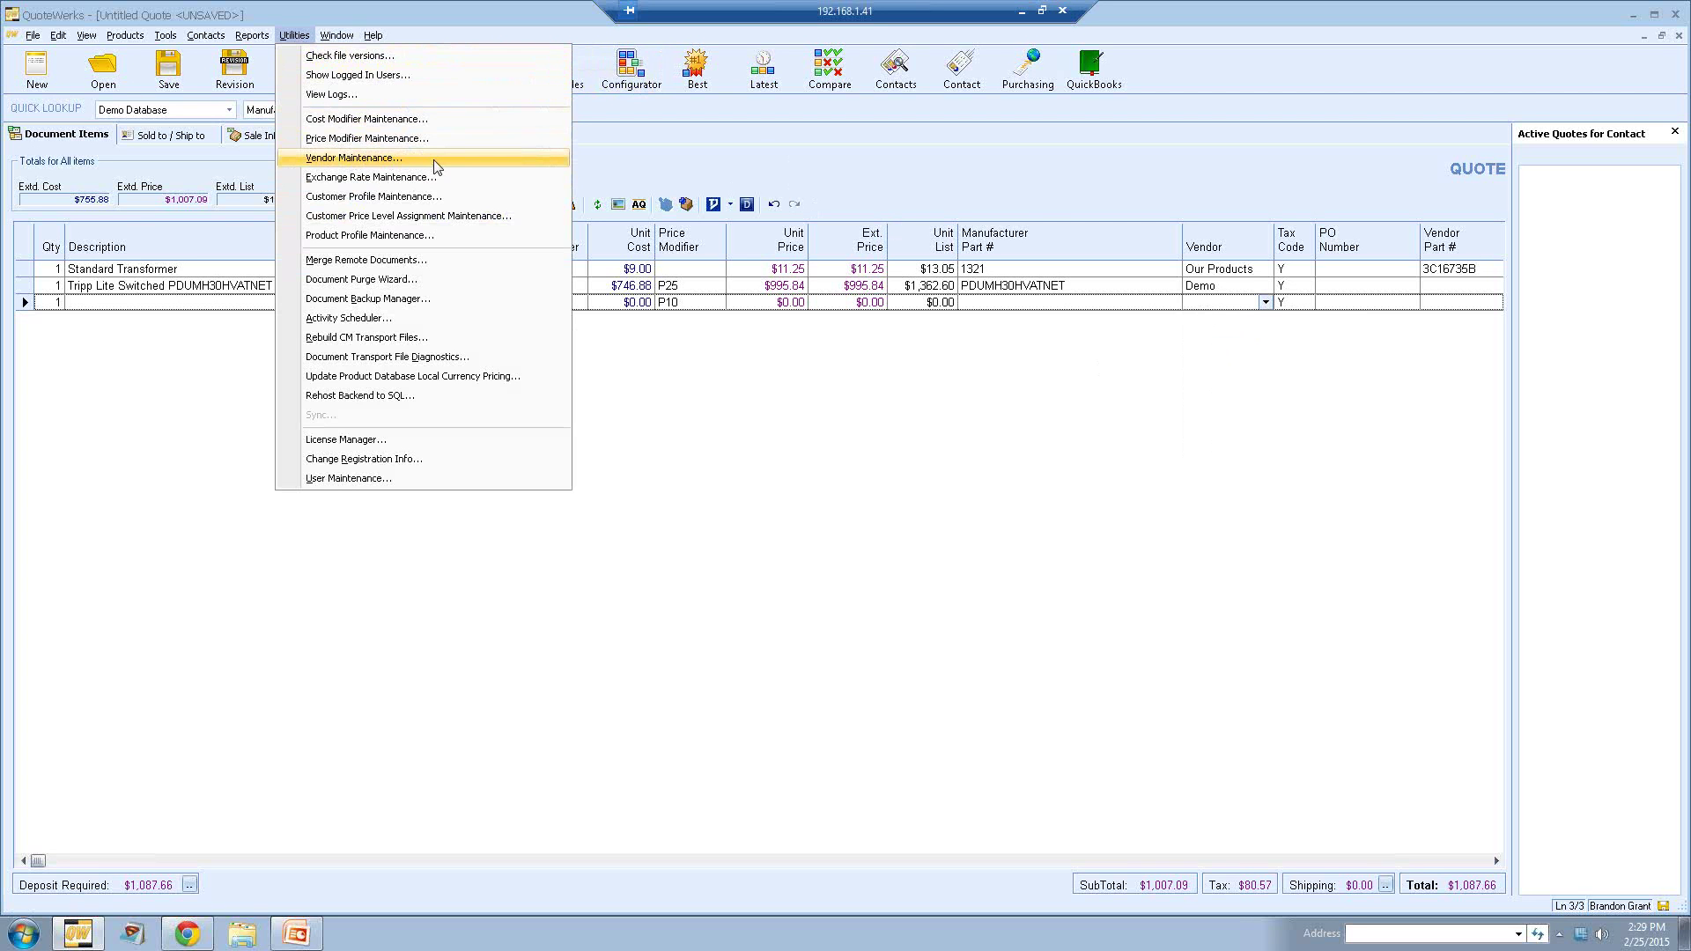
left_click(901, 179)
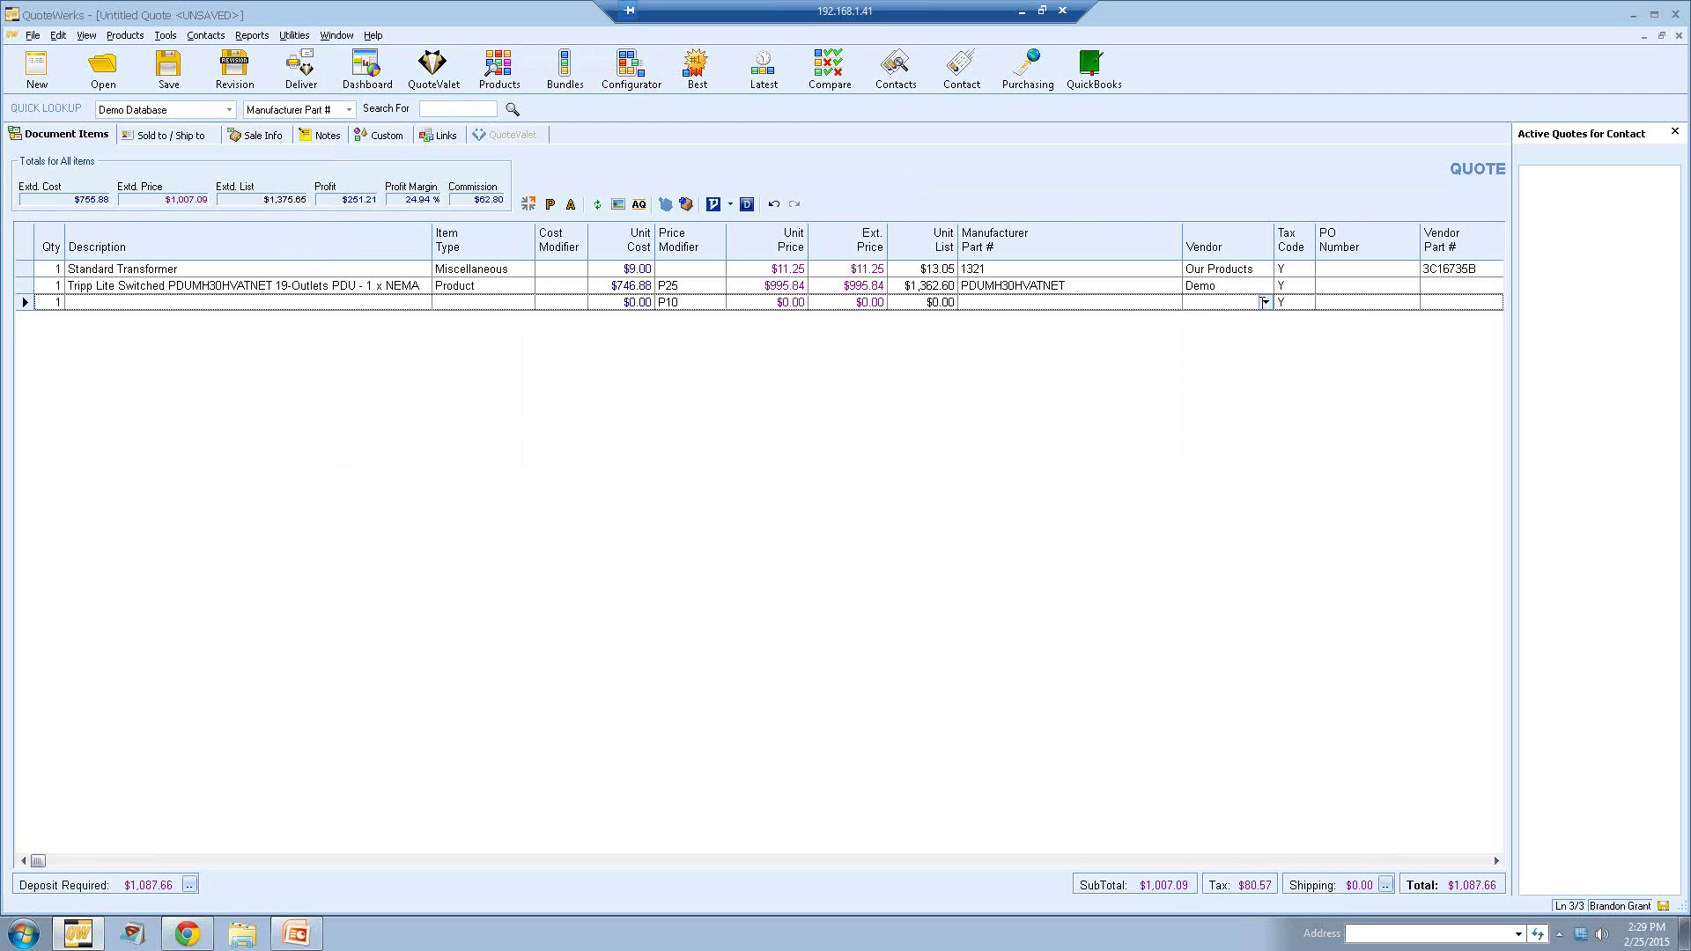
left_click(1265, 303)
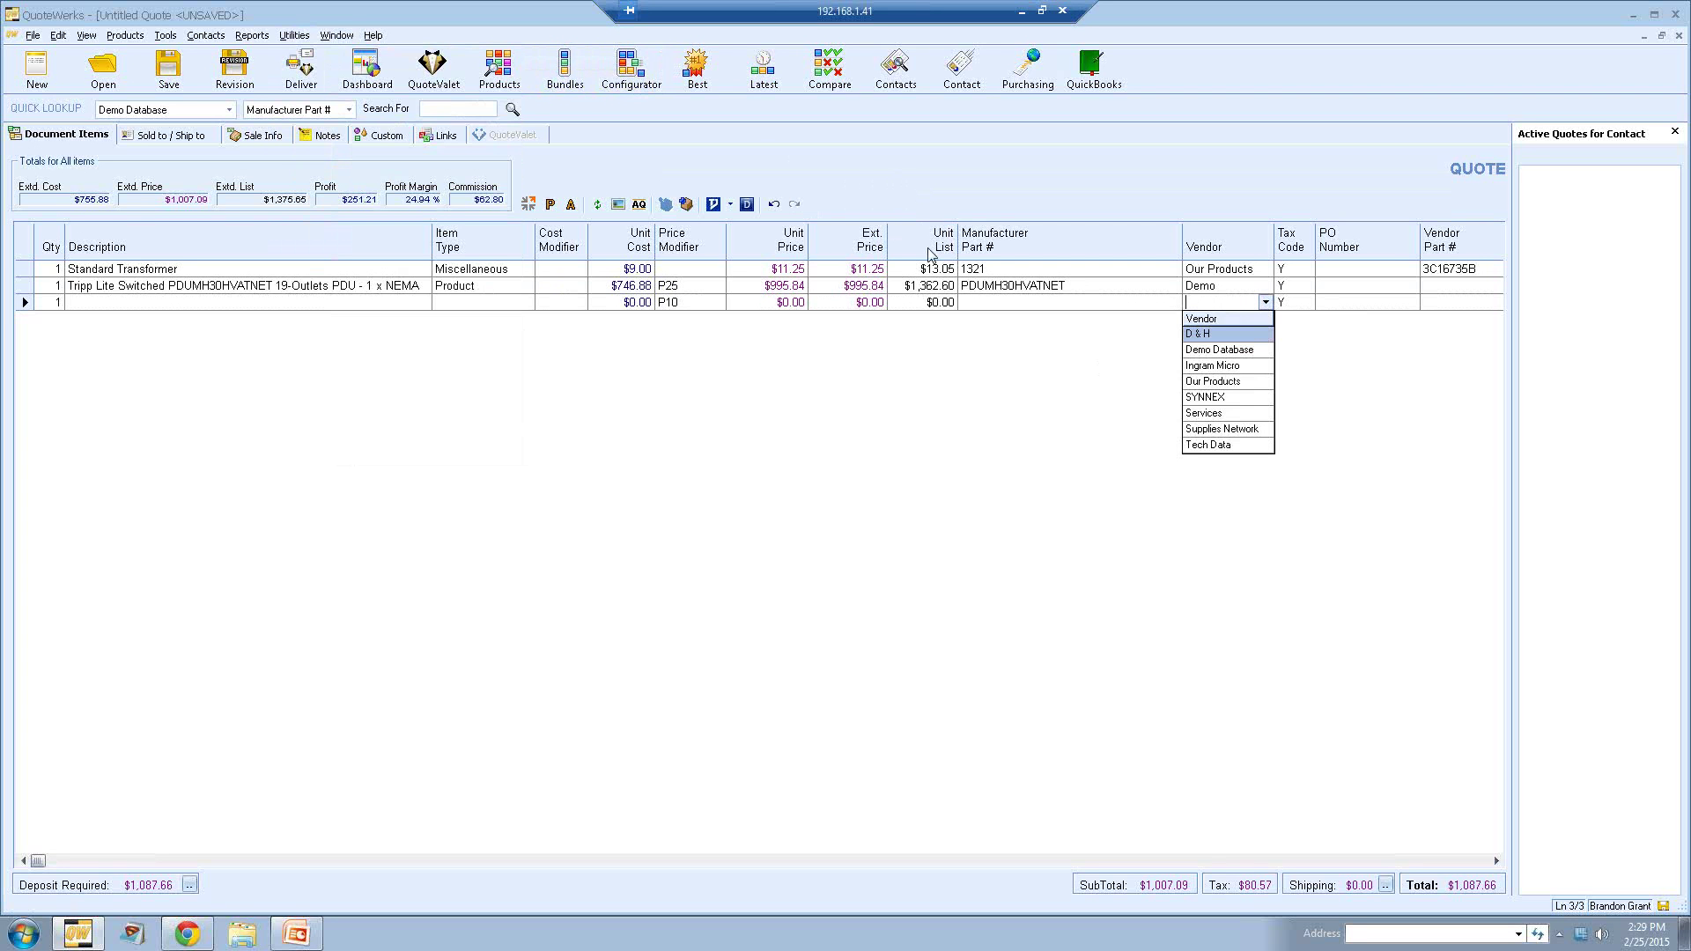
key("Escape")
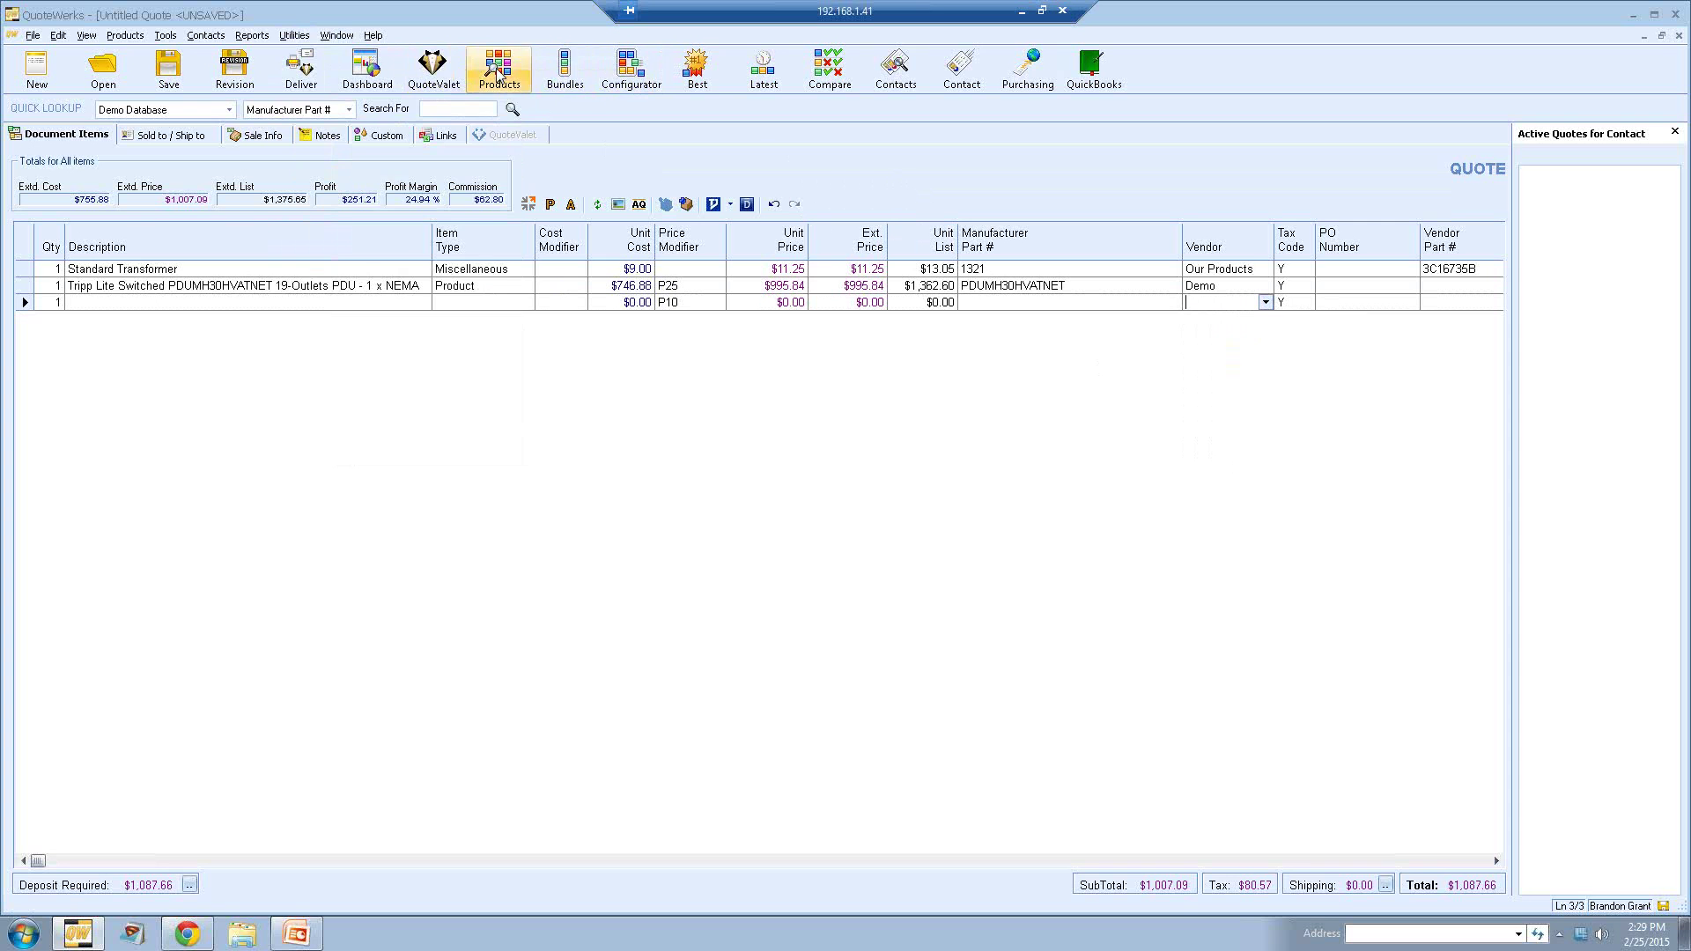
left_click(294, 35)
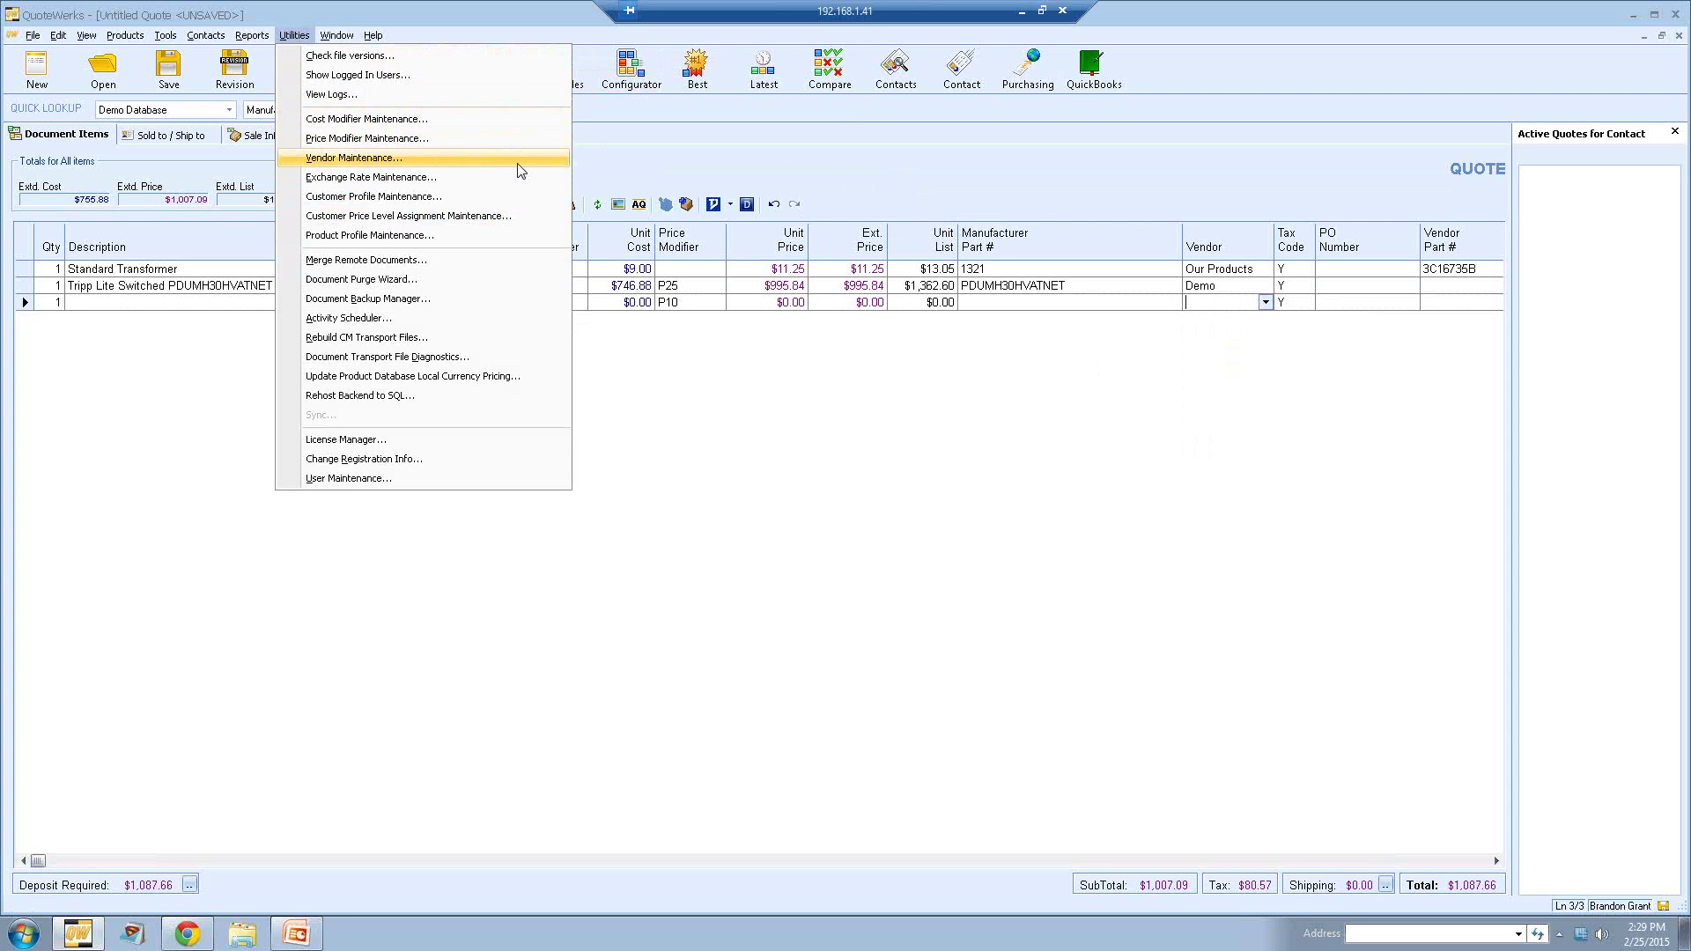
left_click(668, 168)
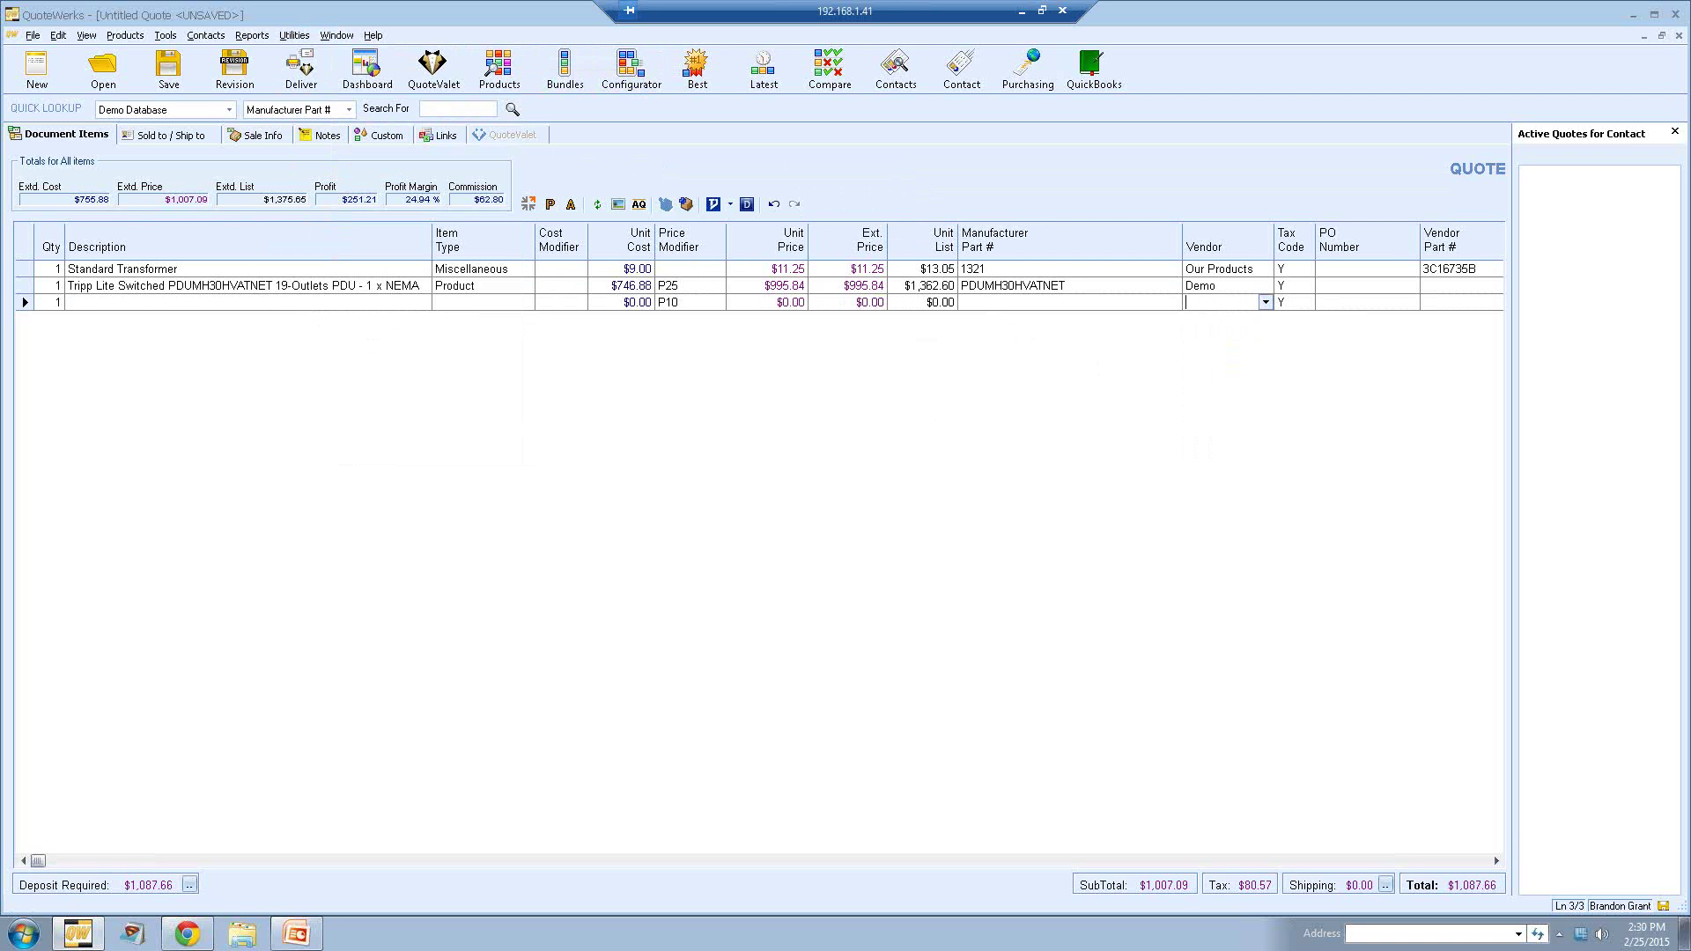
Step: Open Product Lookup for the third line and review which databases are included in the Multiple Database Search
left_click(999, 302)
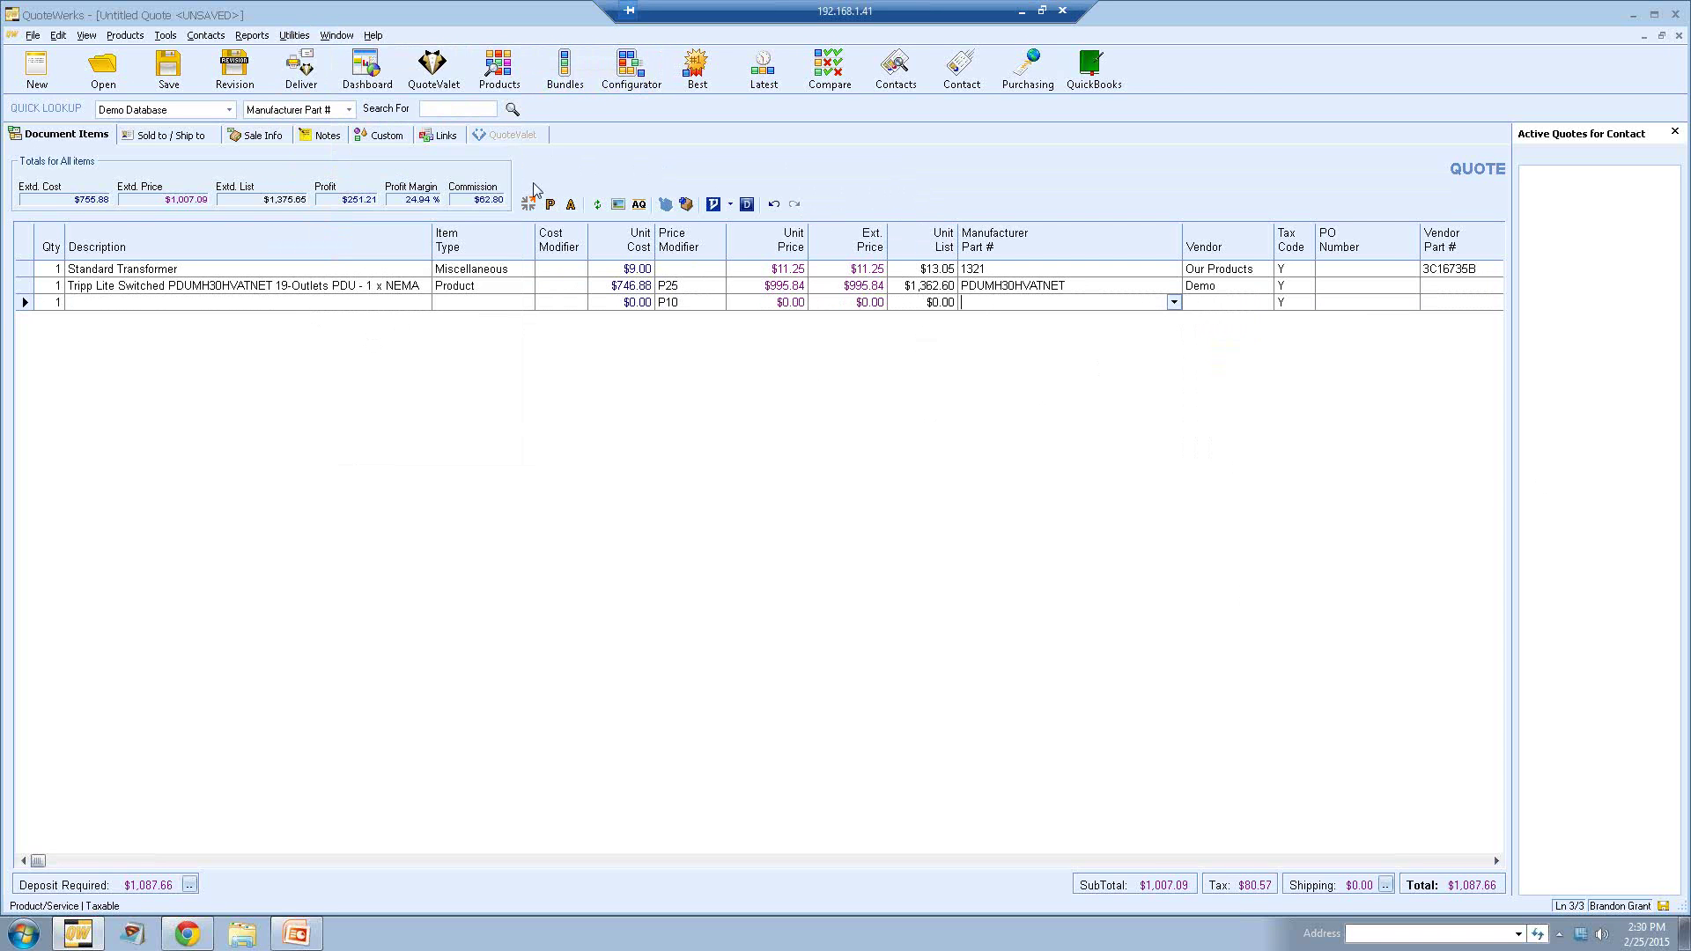
left_click(499, 74)
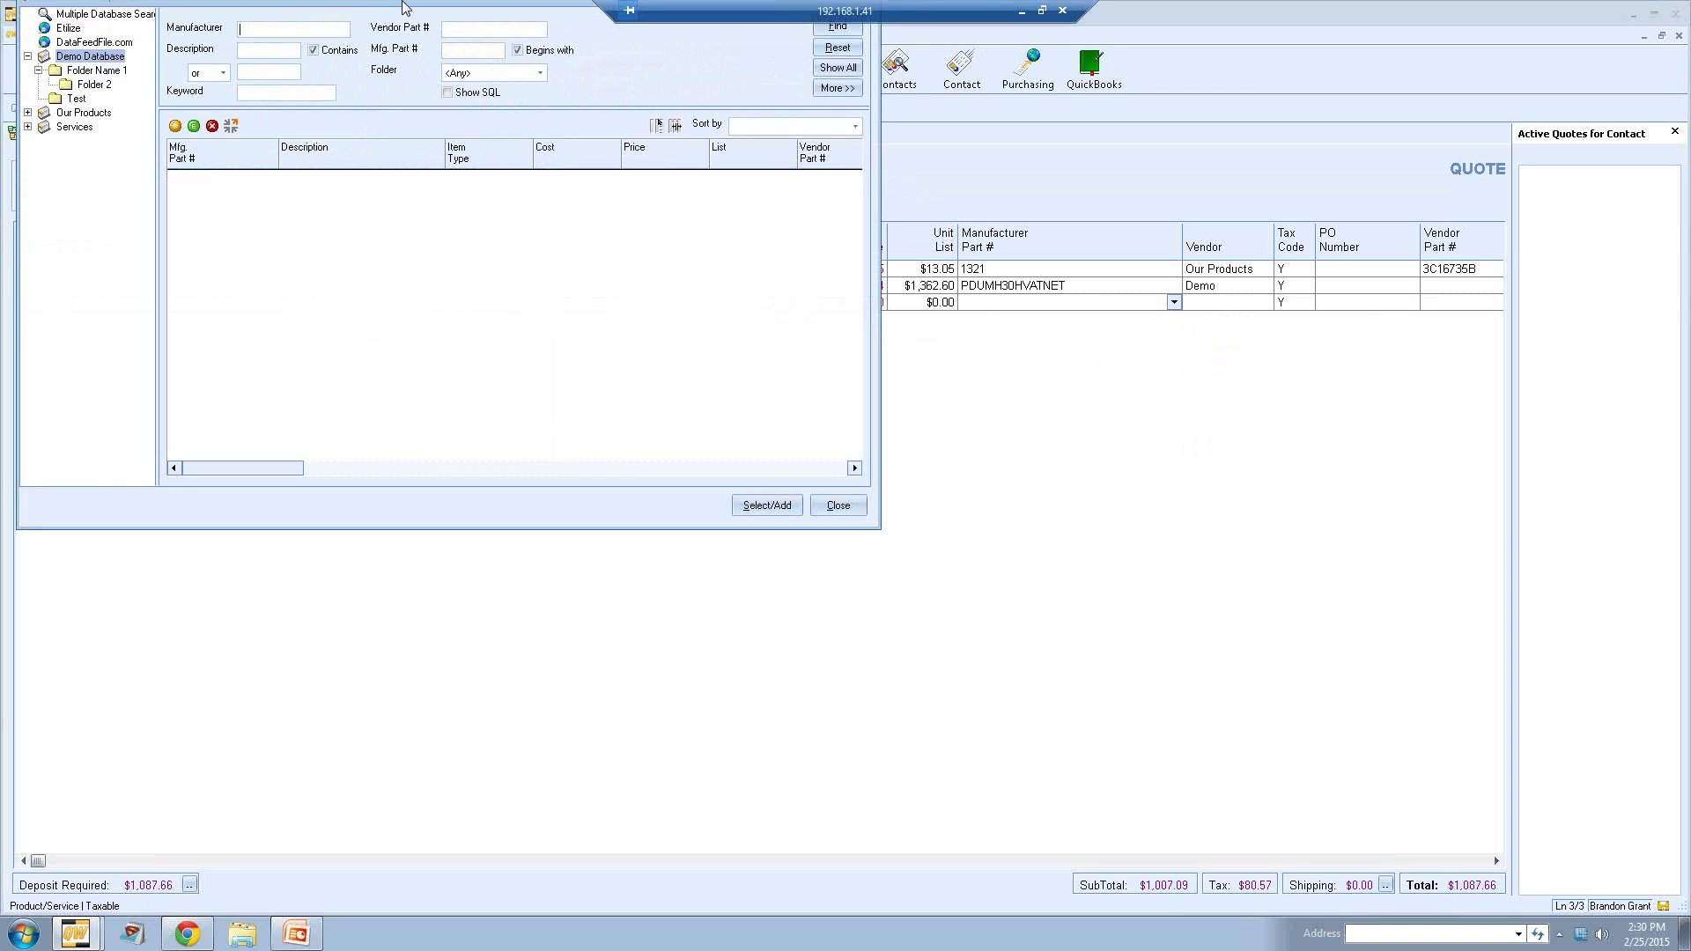
left_click_drag(405, 9, 698, 171)
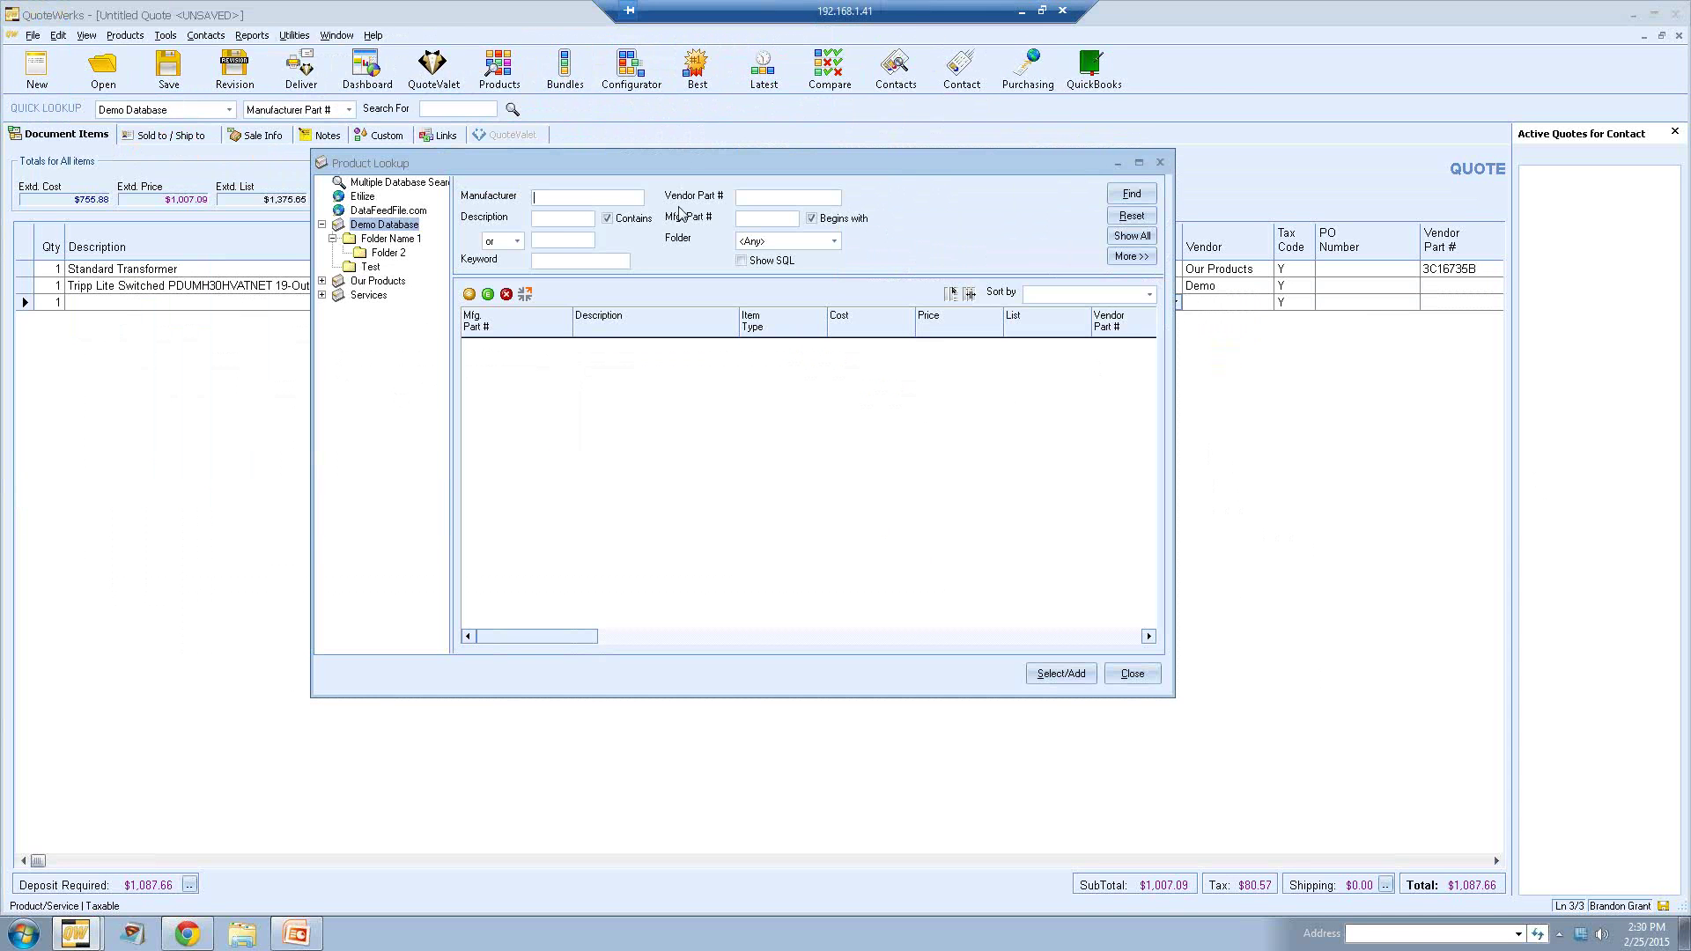
left_click(391, 185)
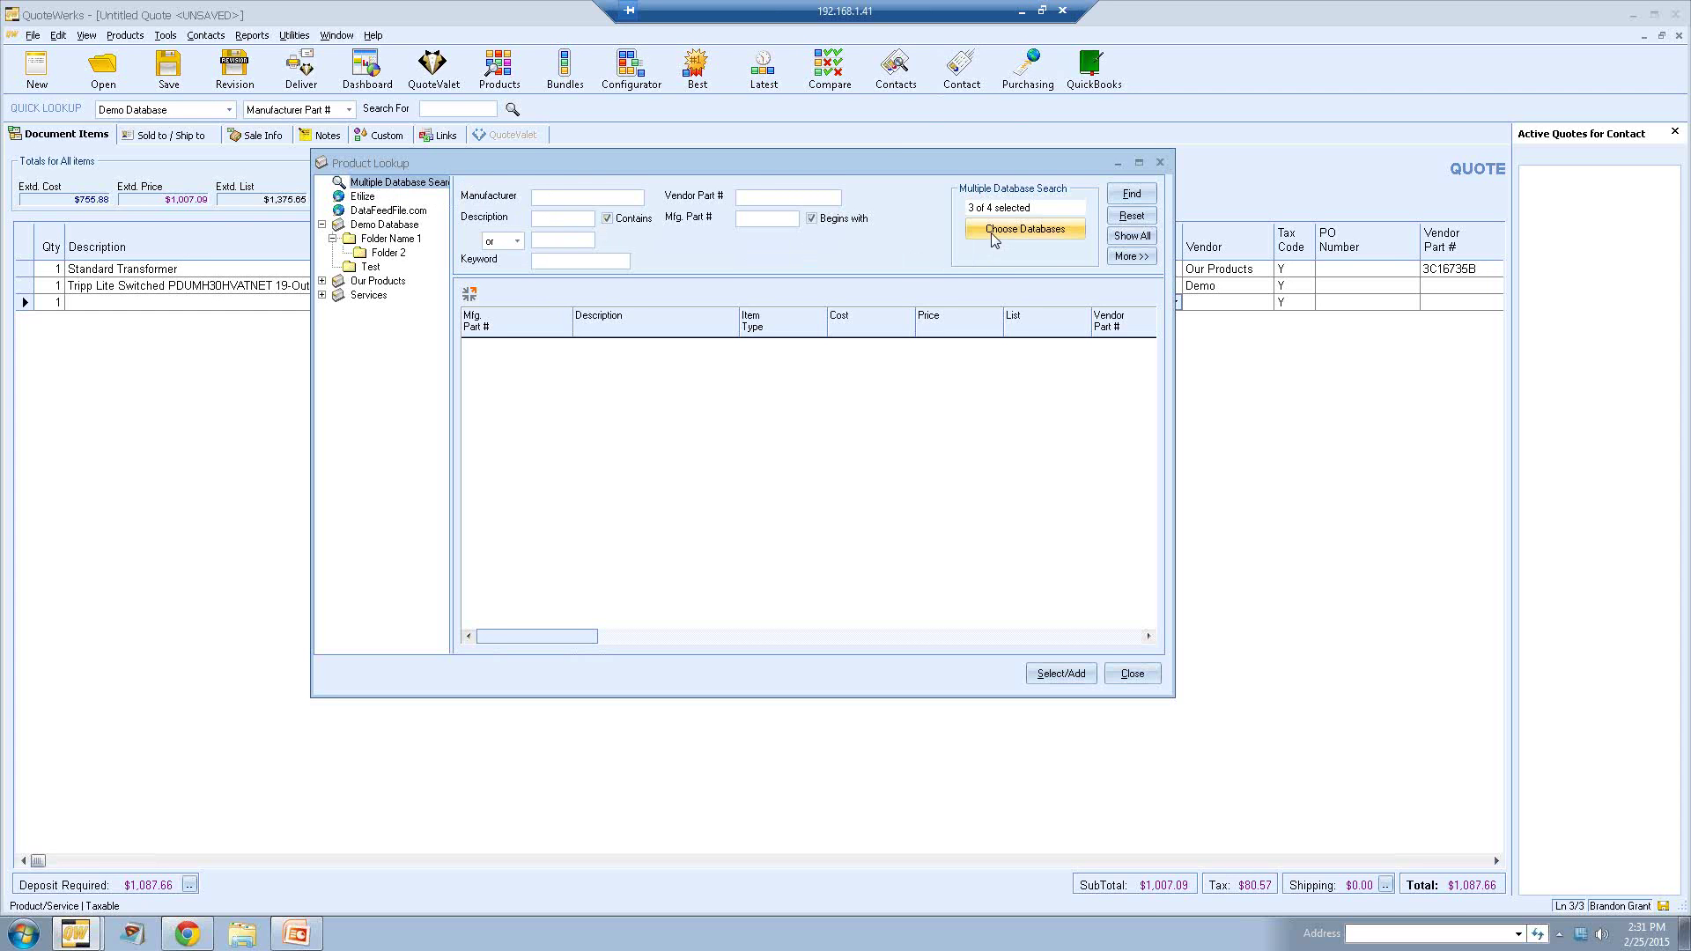
left_click(1075, 236)
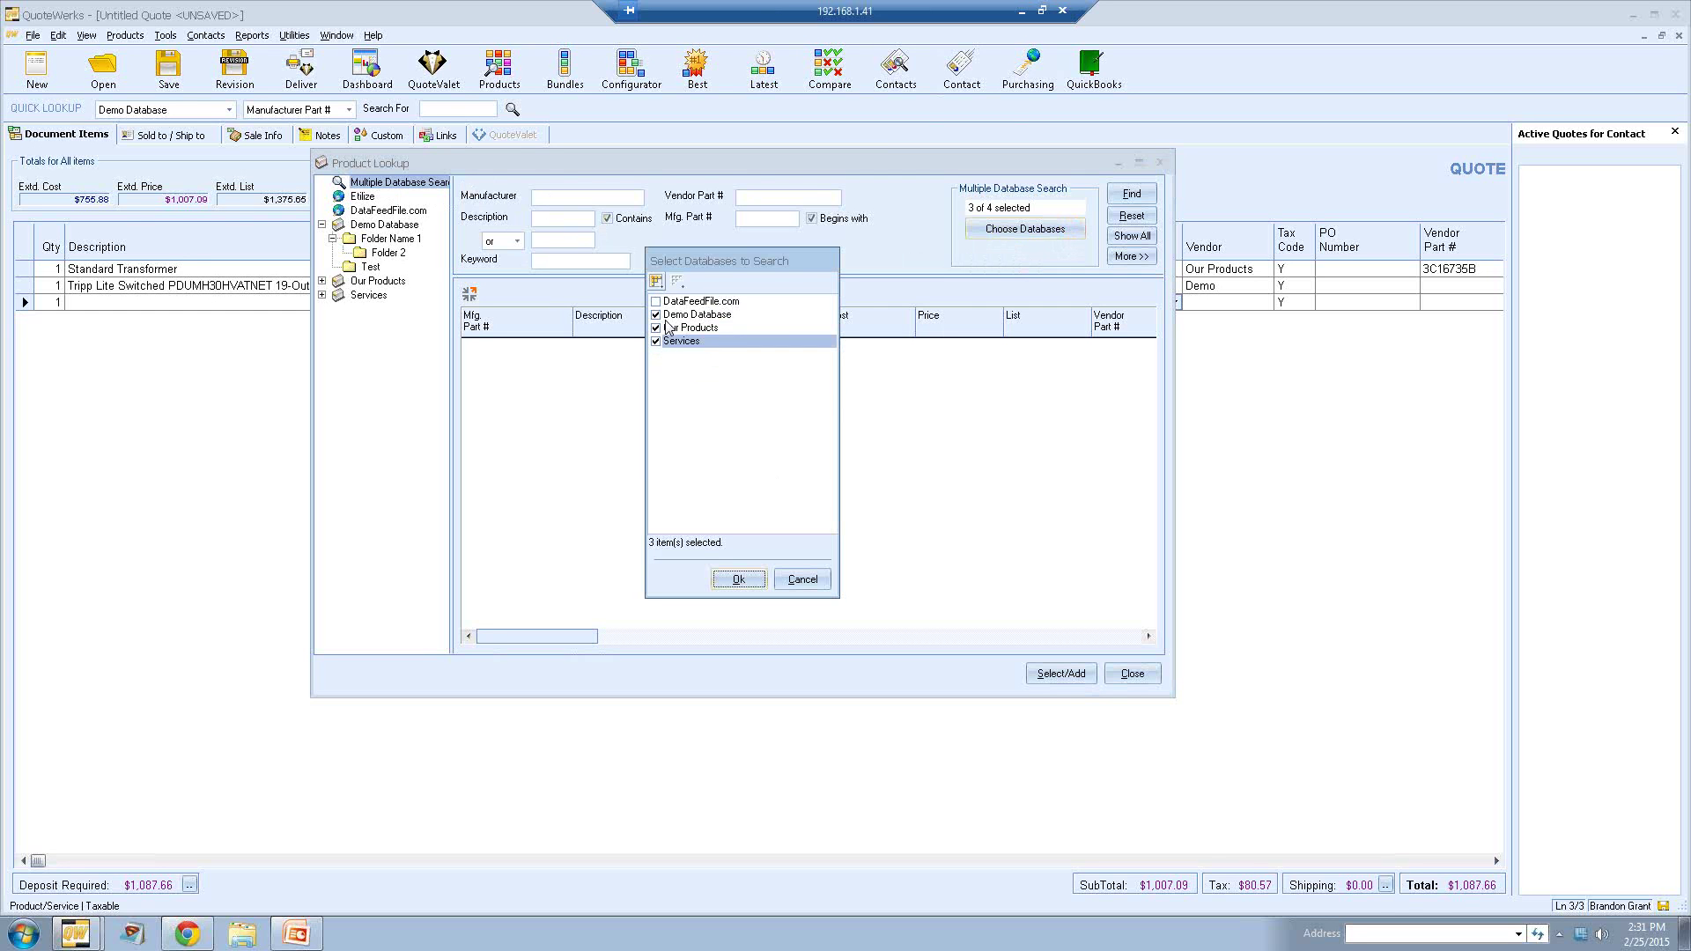
left_click(738, 578)
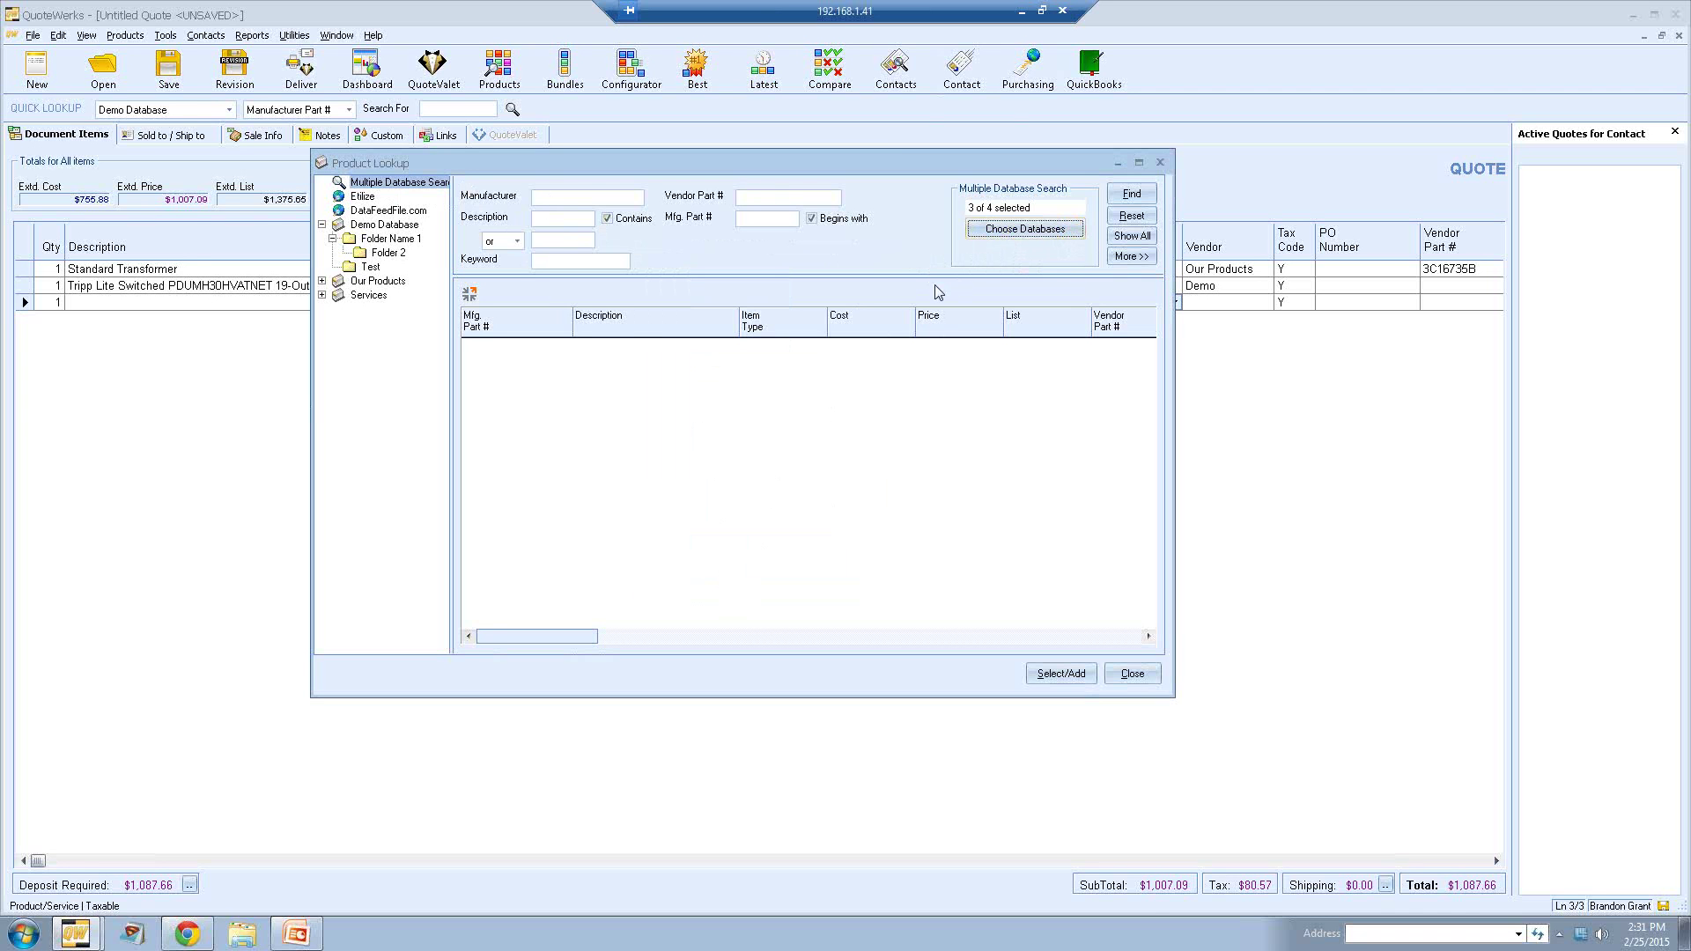
Step: Switch Product Lookup to the Demo Database and collapse its folders
left_click(568, 219)
left_click(370, 226)
left_click(322, 225)
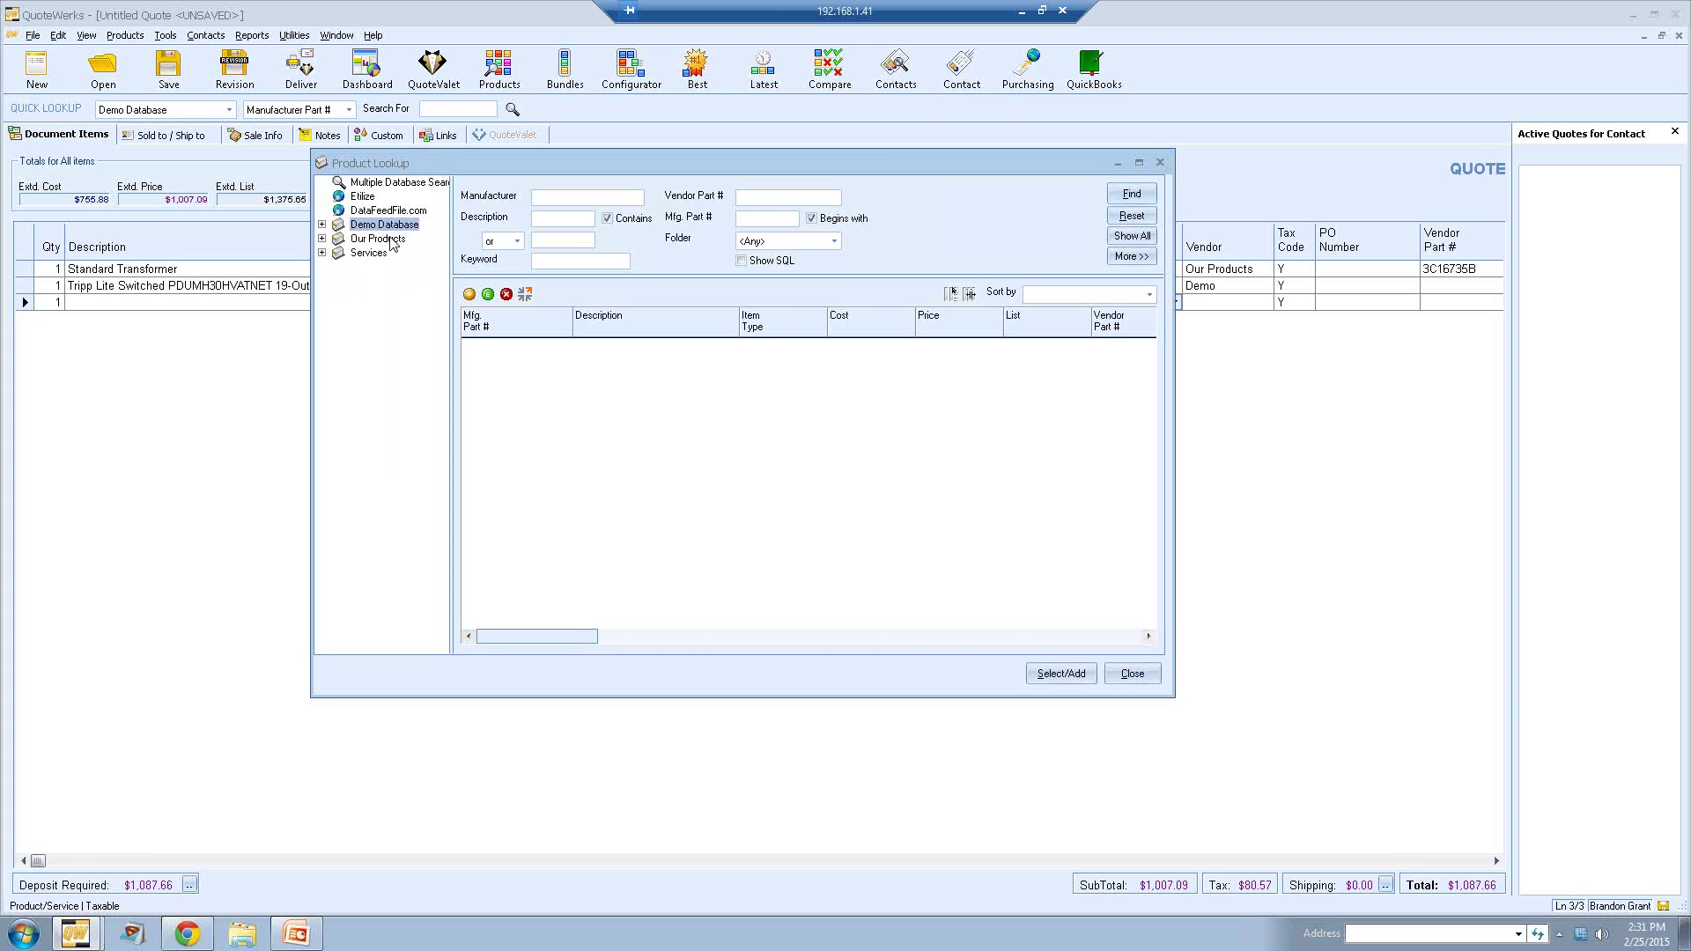
Step: Search the product descriptions across multiple databases for "switch" and widen Product Lookup to show each result's vendor
left_click(374, 184)
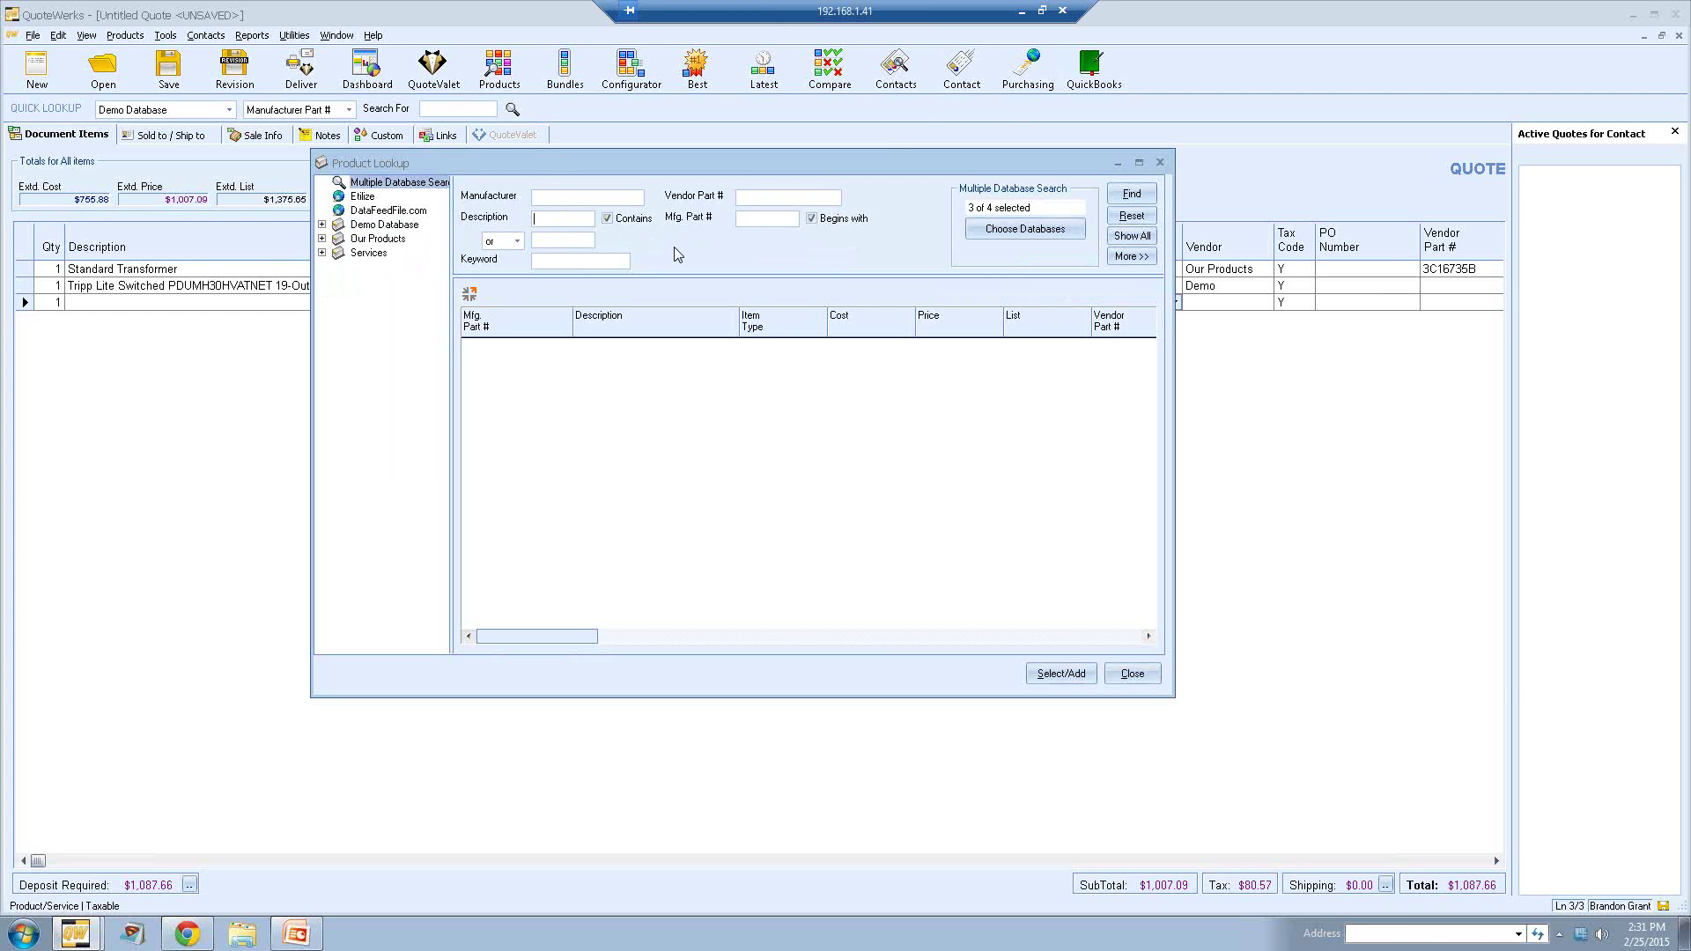
type("switch")
key("Return")
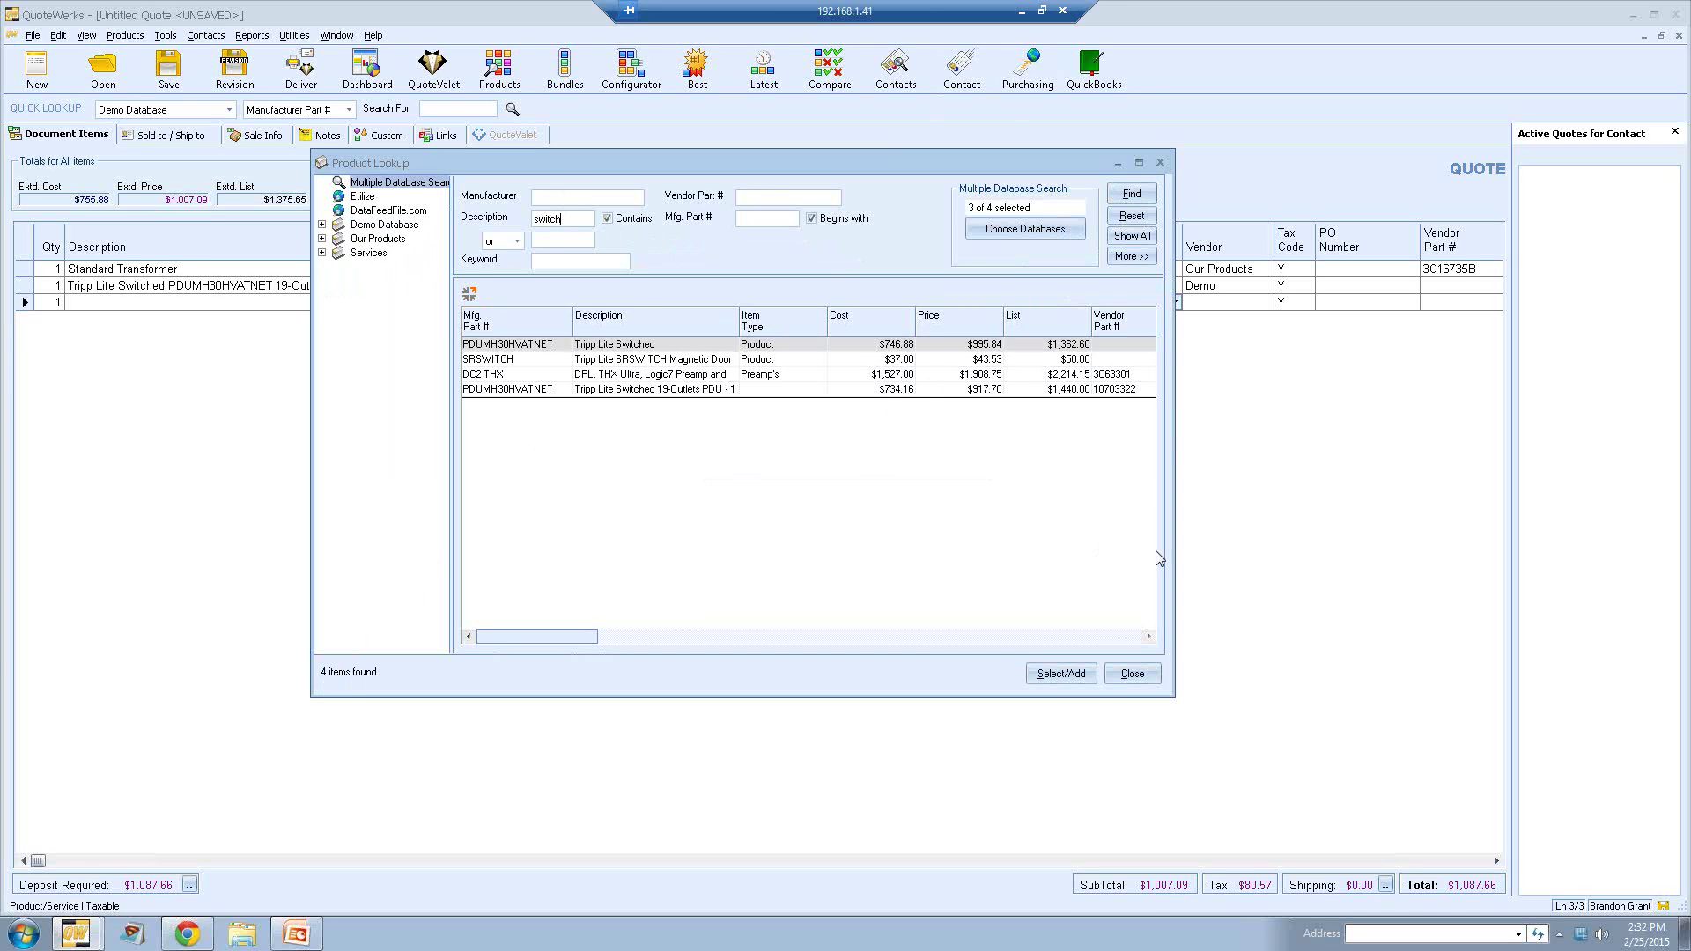
left_click_drag(1177, 395, 1321, 400)
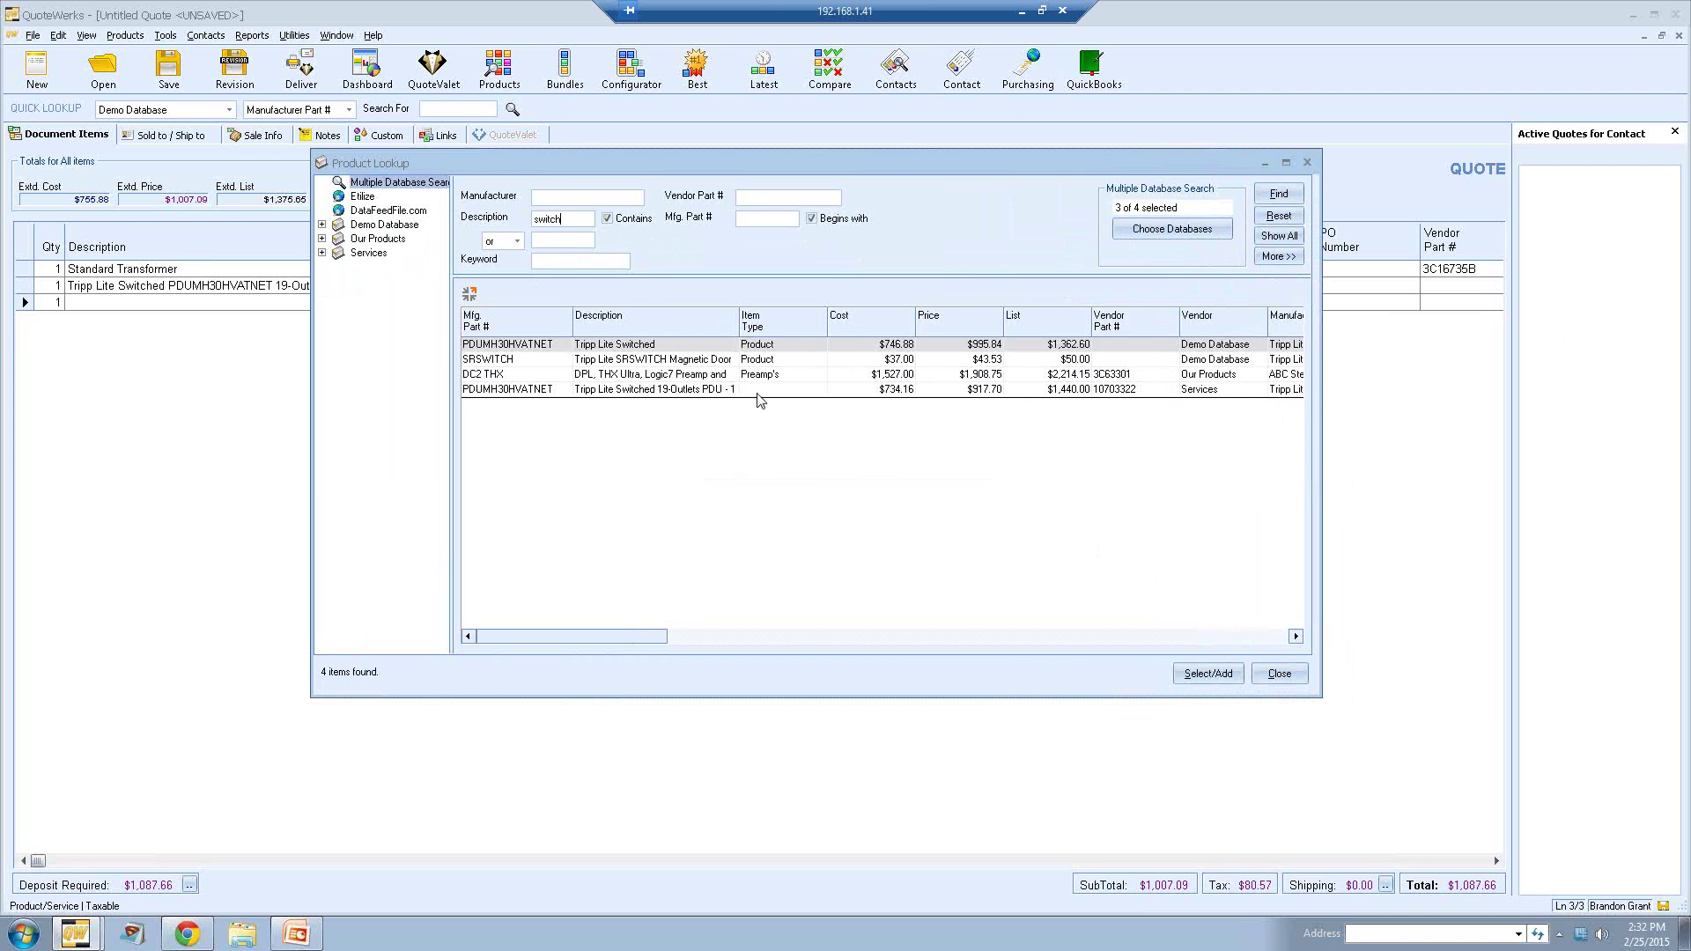
Step: Preview adding the Tripp Lite Switched product from the Demo Database, cancel without adding it, and close Product Lookup
left_click(768, 346)
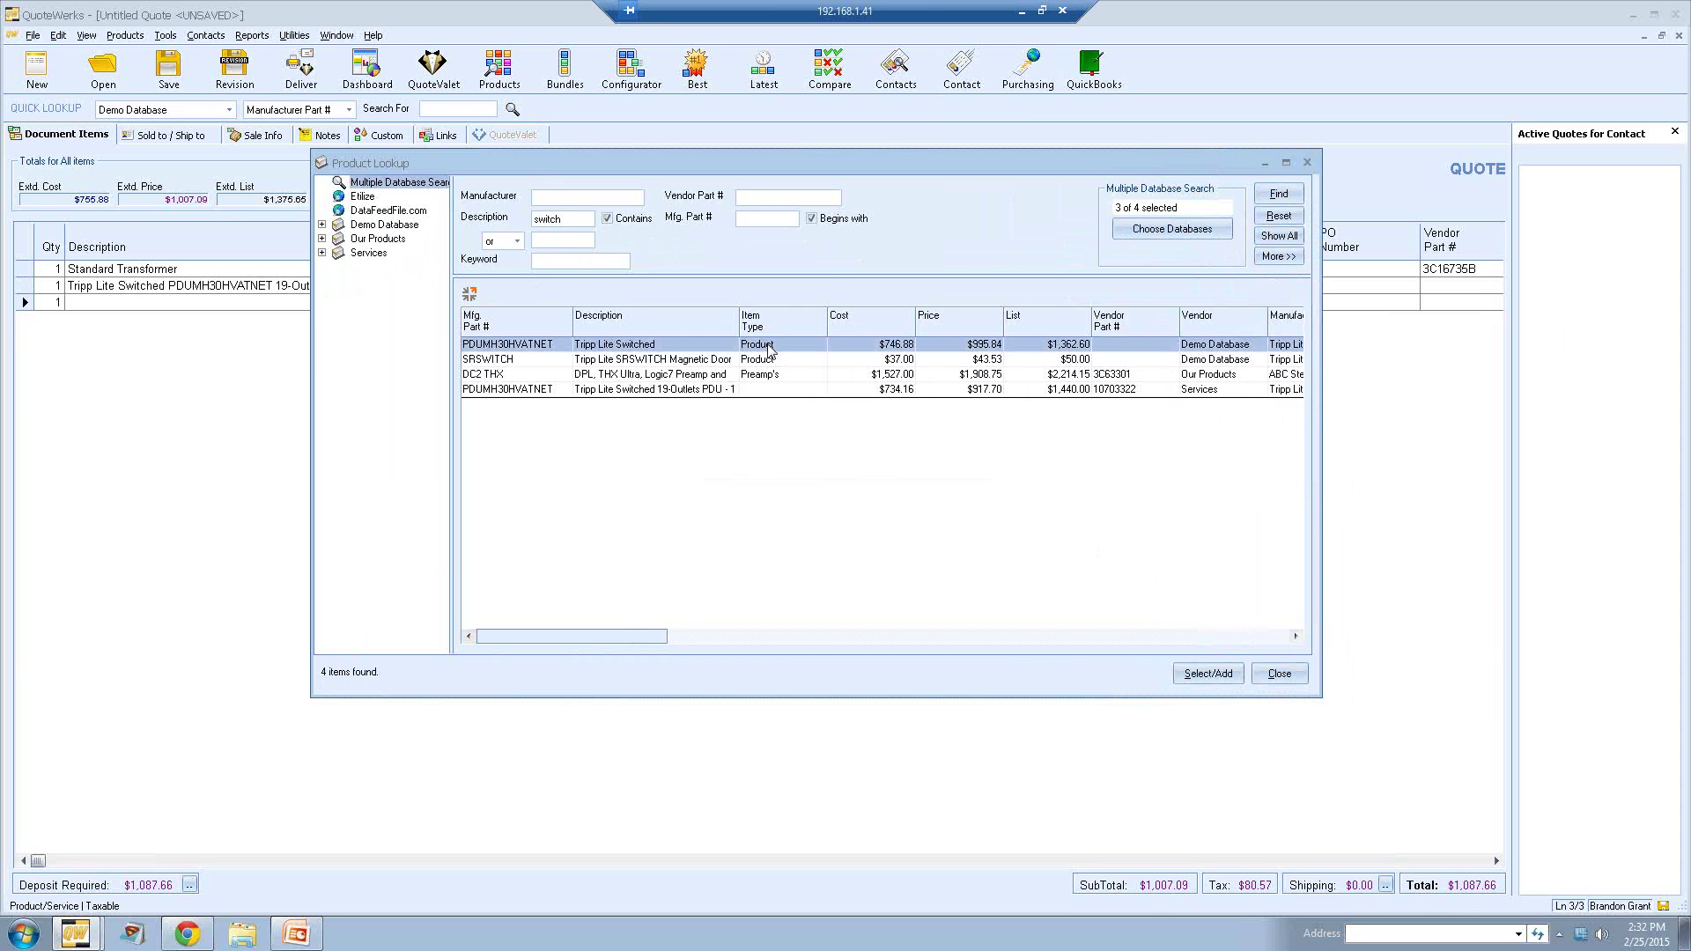
double_click(768, 346)
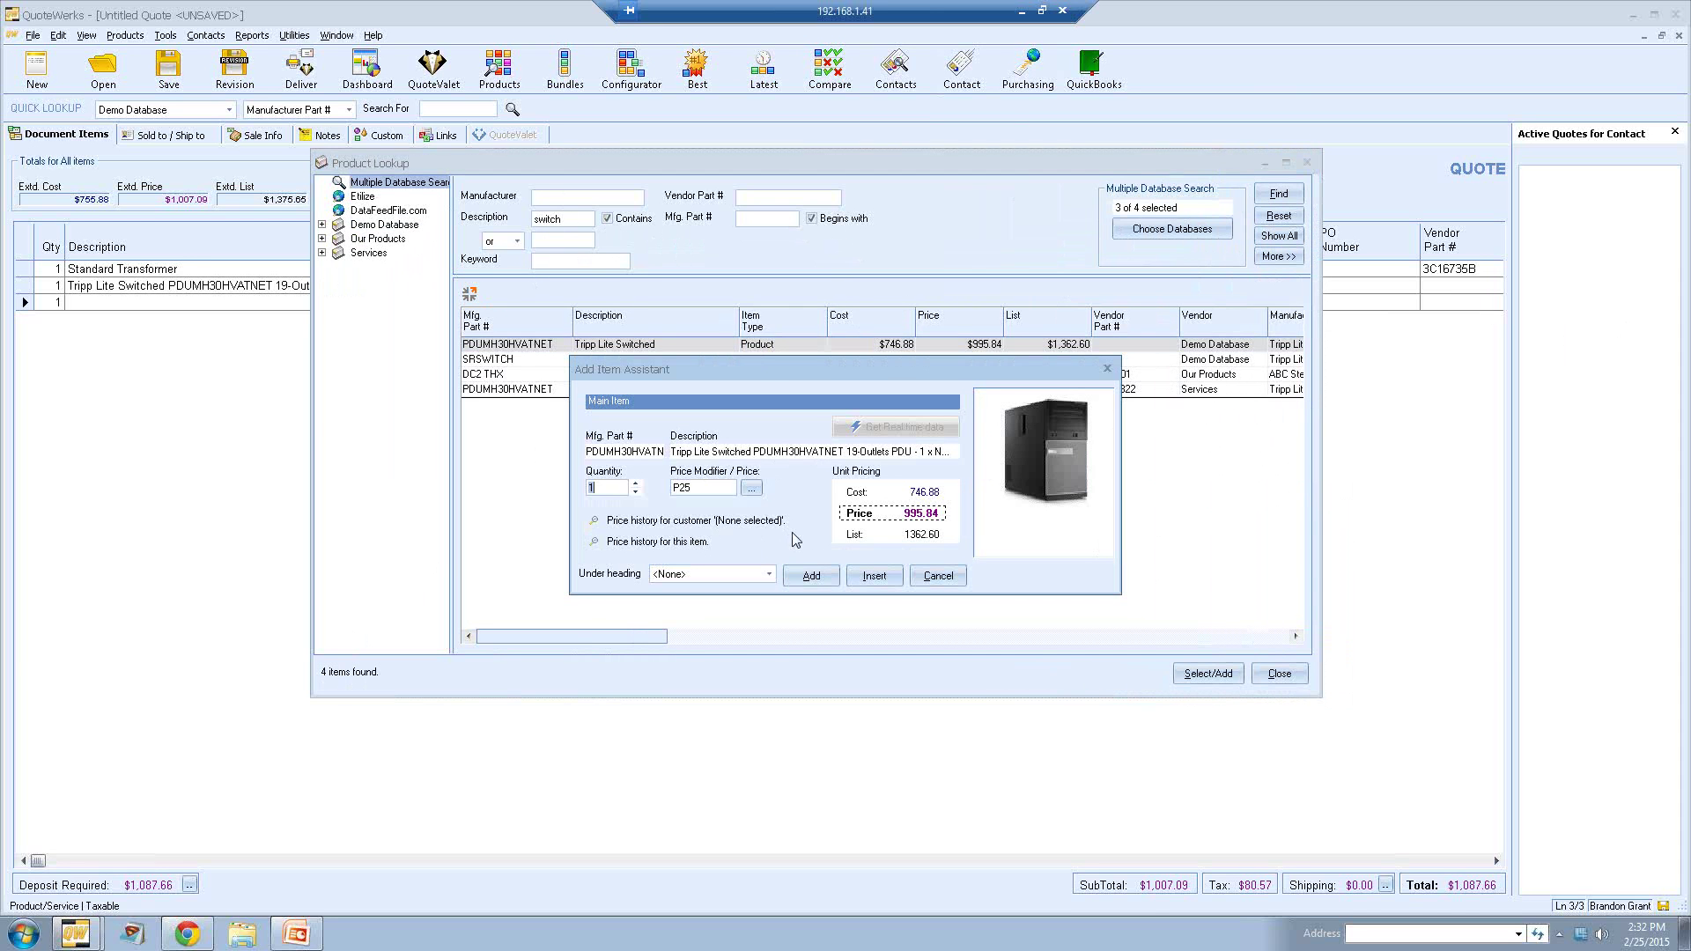
left_click(923, 577)
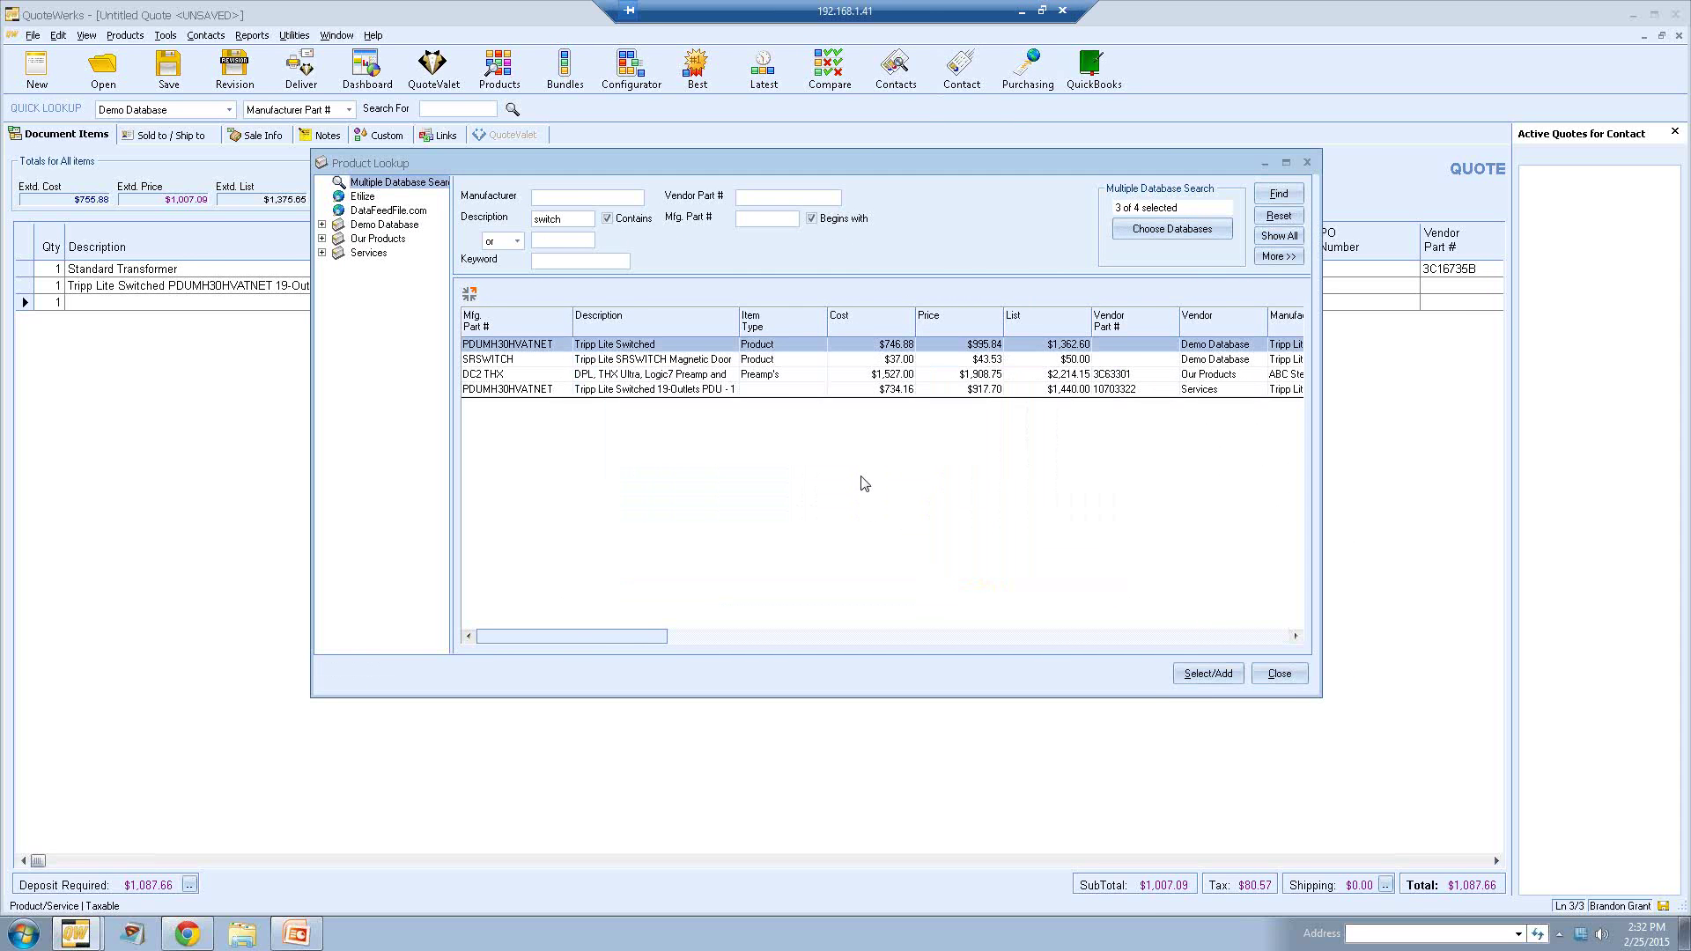
left_click(1197, 674)
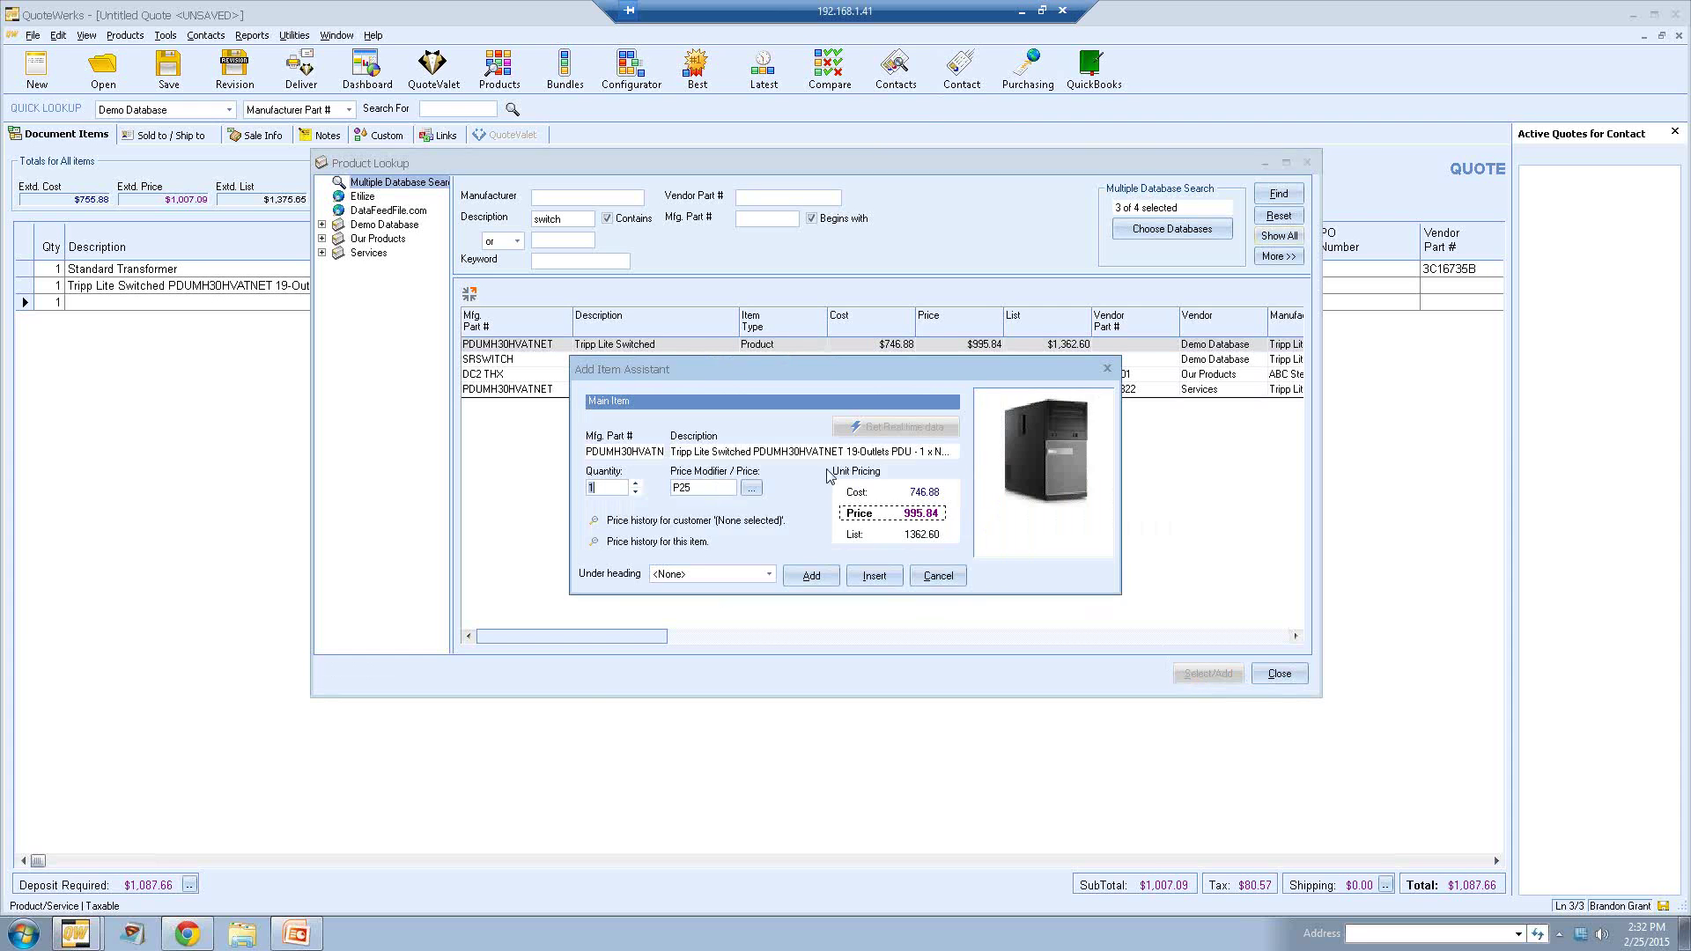
left_click(937, 578)
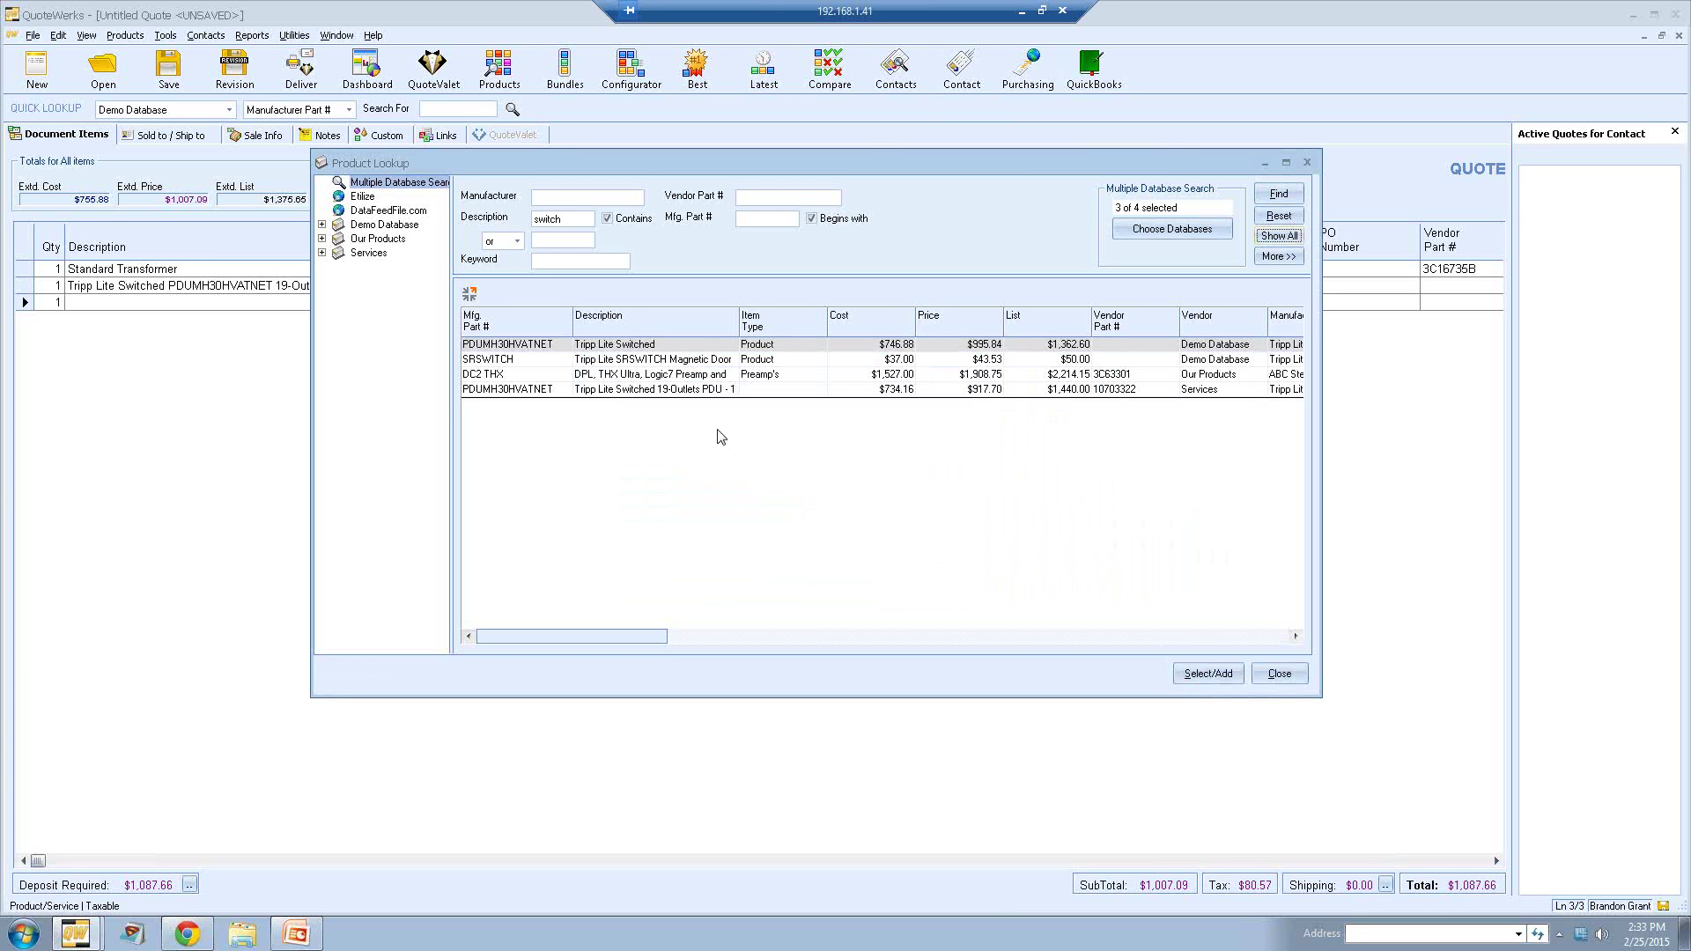
left_click(1279, 673)
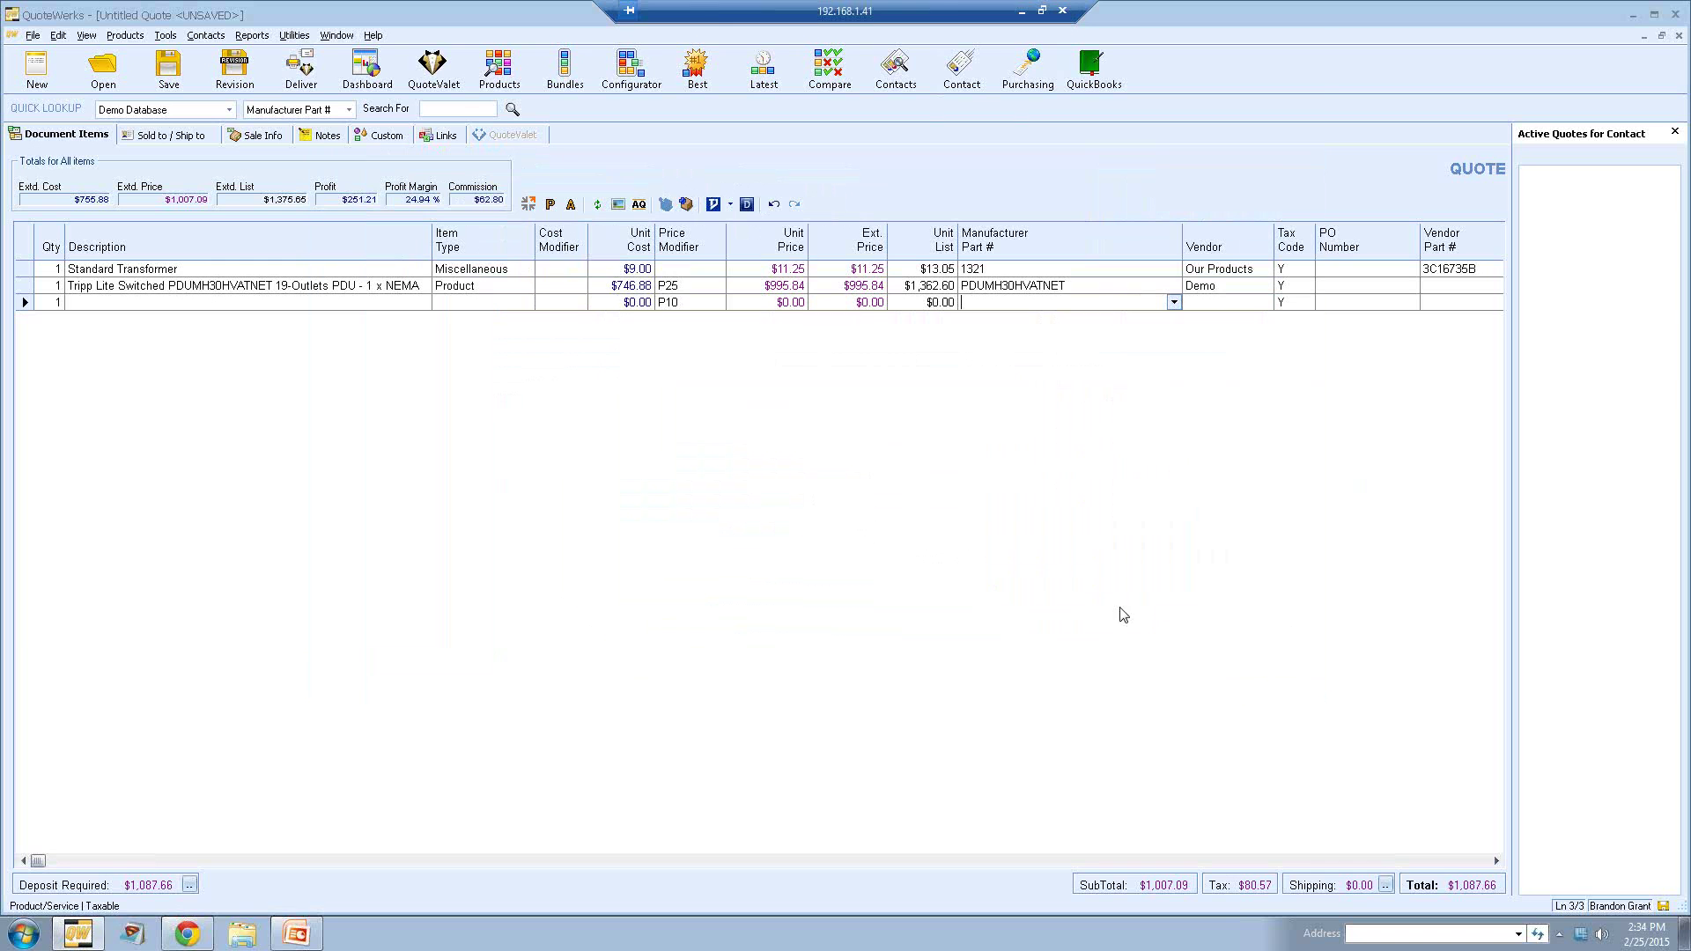
Step: Open the recent quote "Aspire Technologies, Inc. - Cisco Package" and hide its list of active quotes for the contact
left_click(32, 35)
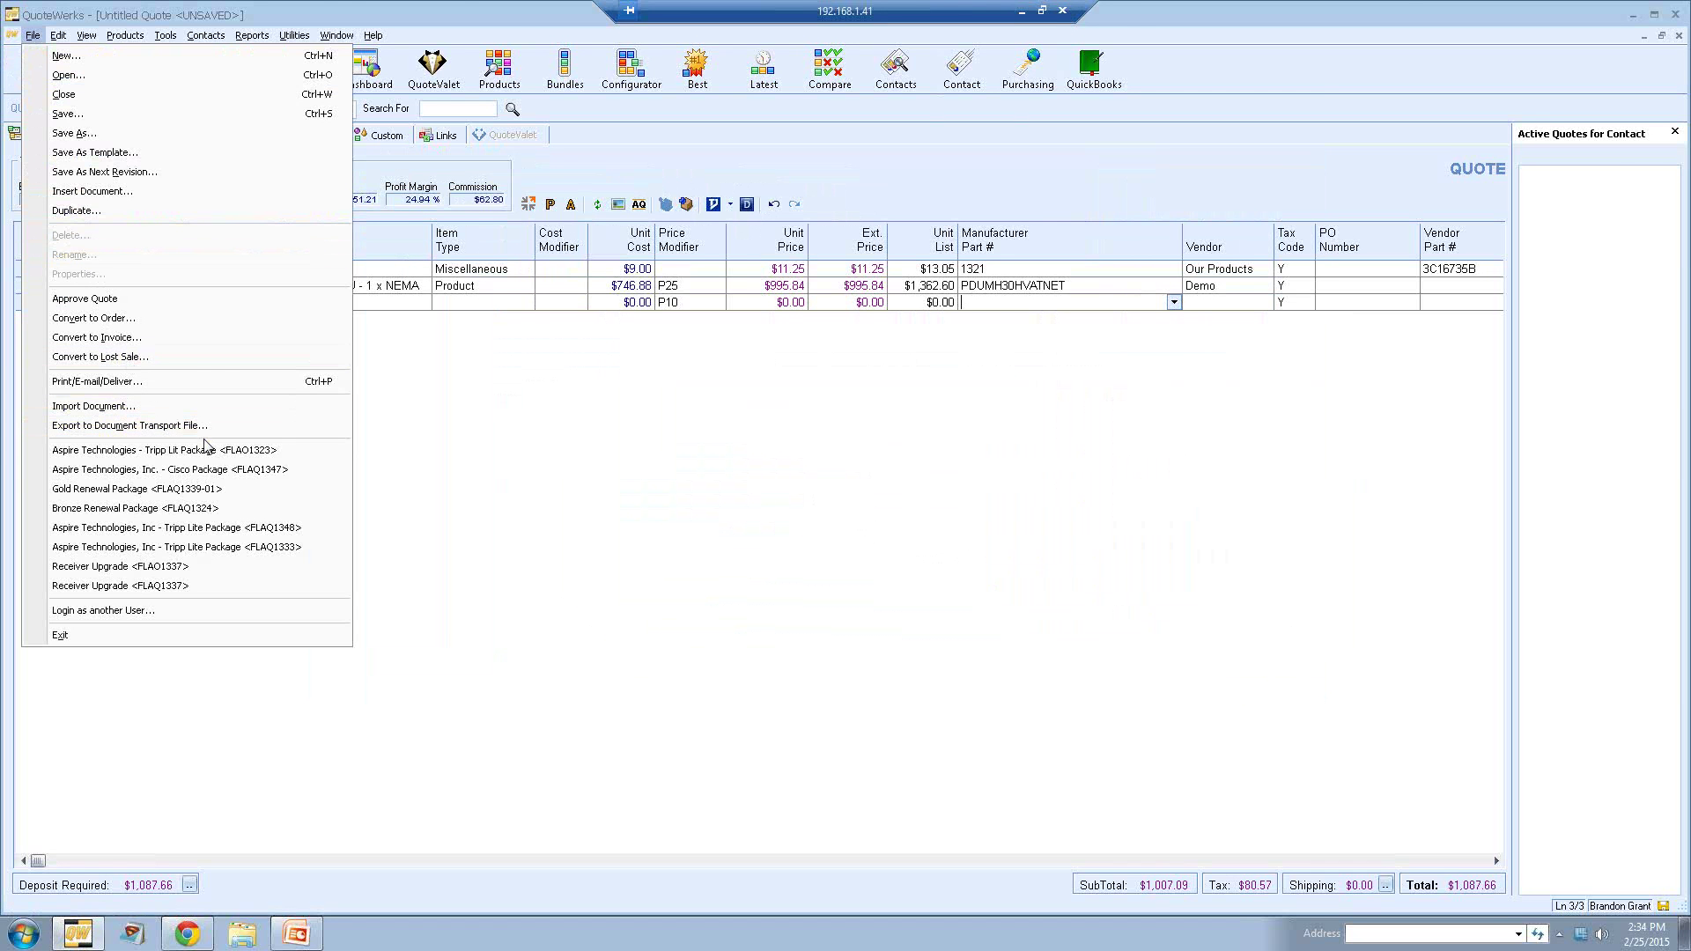
left_click(214, 473)
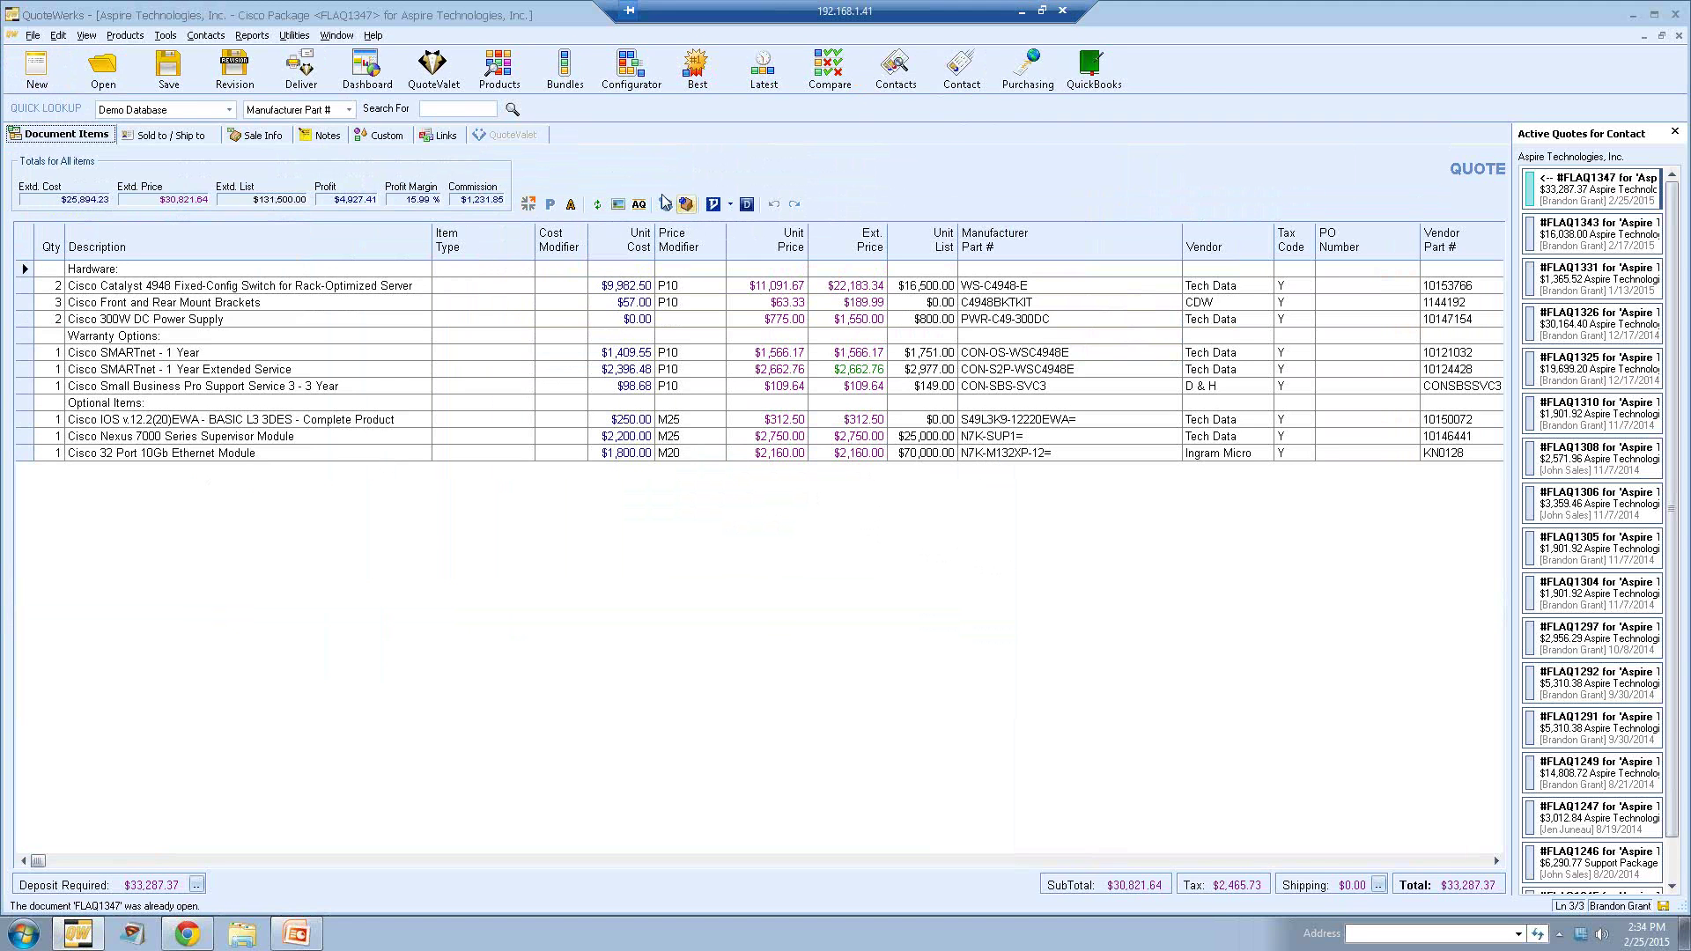
left_click(1674, 131)
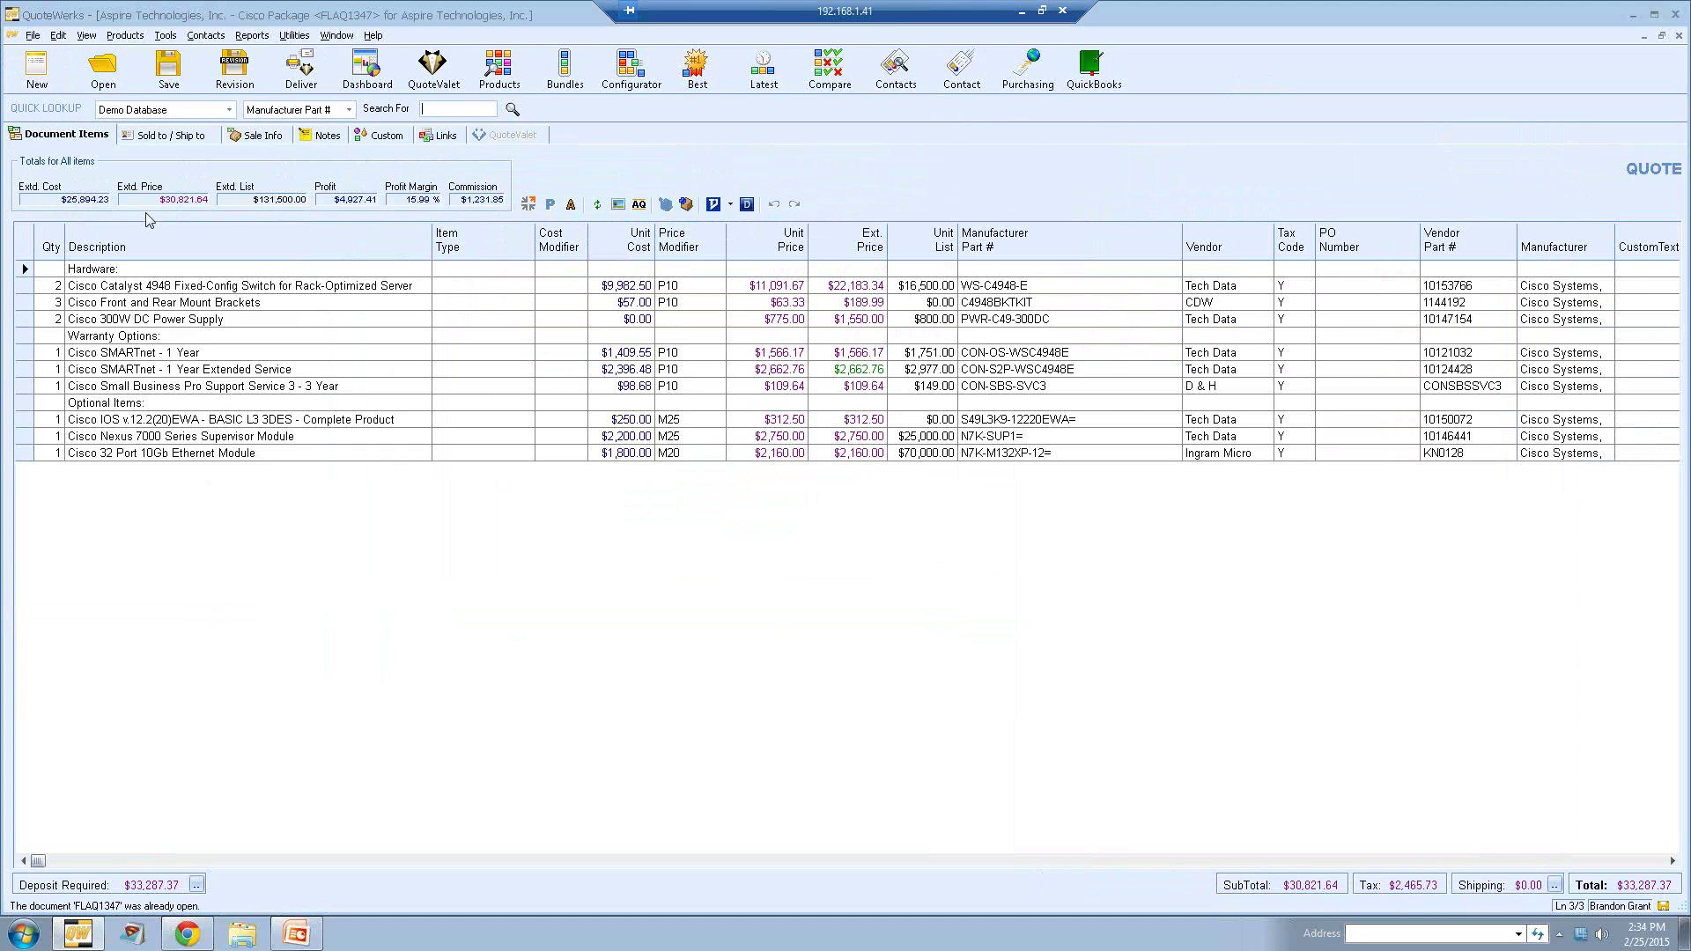
Step: Add the Terms payment option to the quote's sale information
left_click(255, 137)
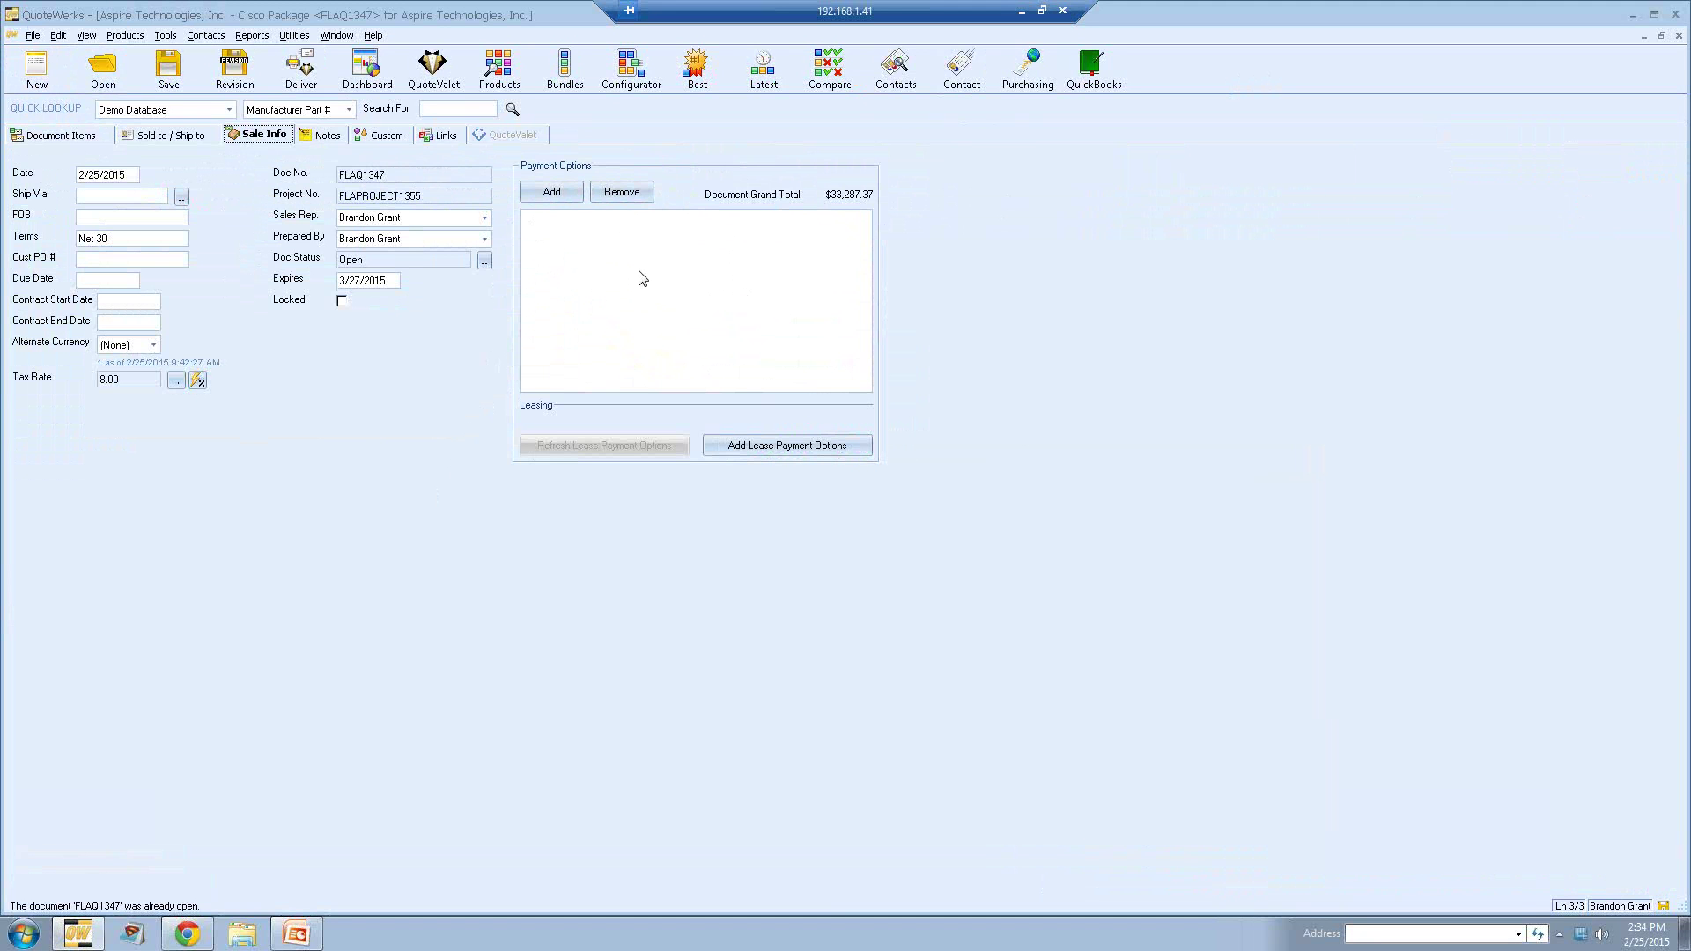
left_click(554, 193)
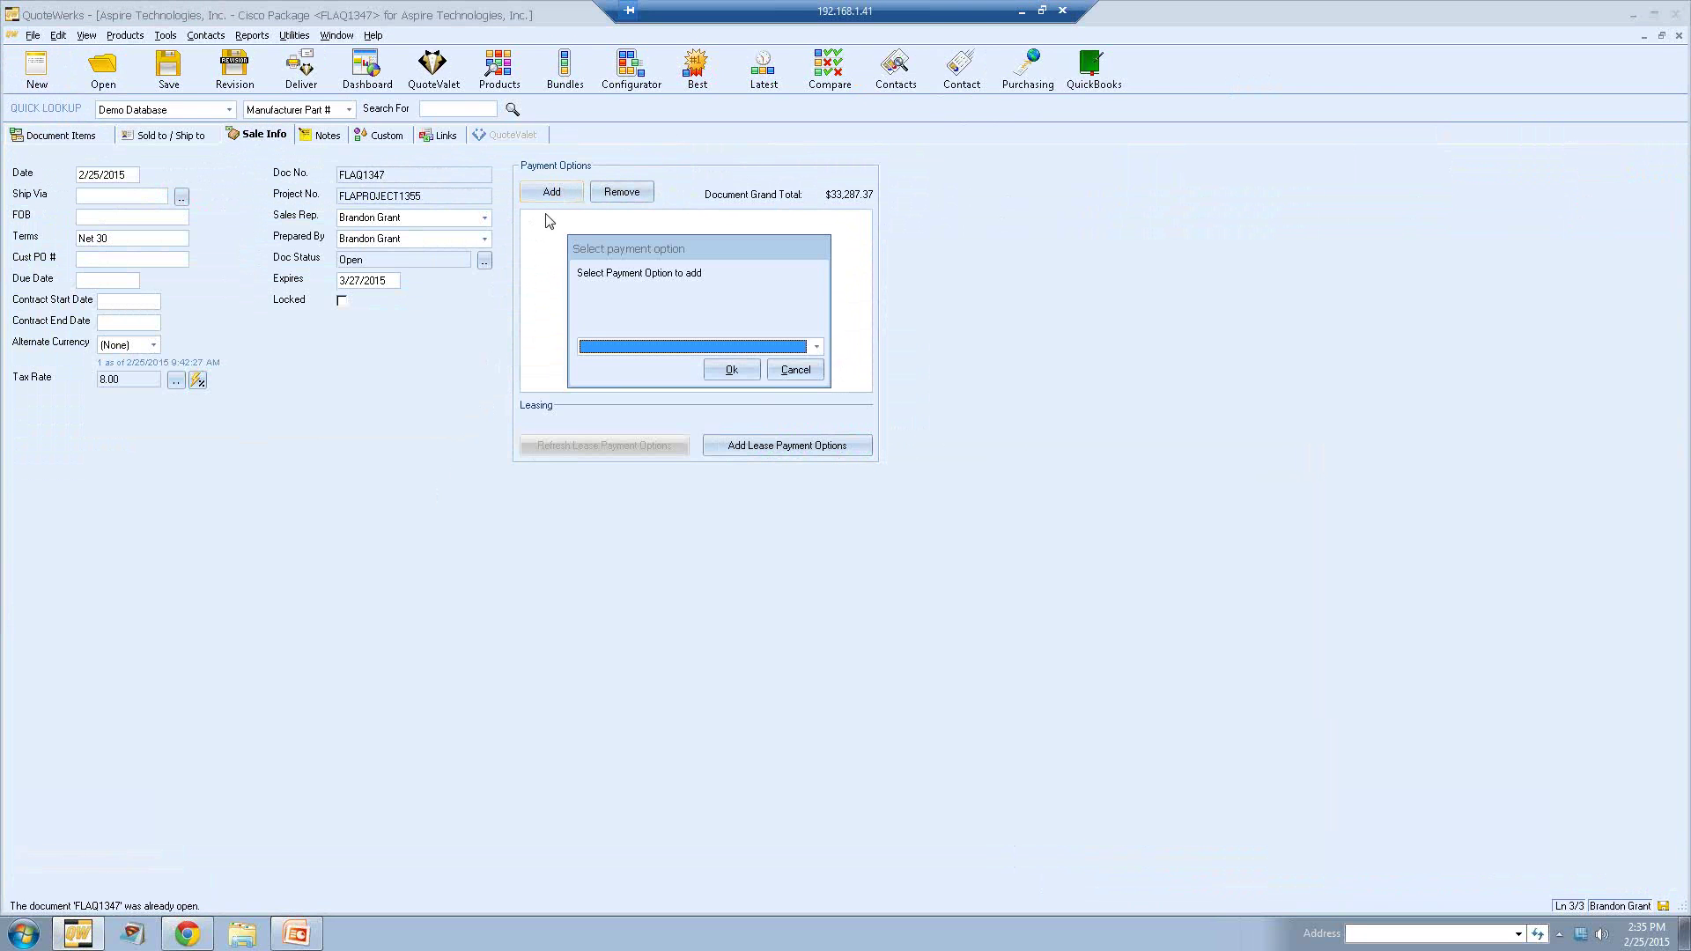
left_click(669, 346)
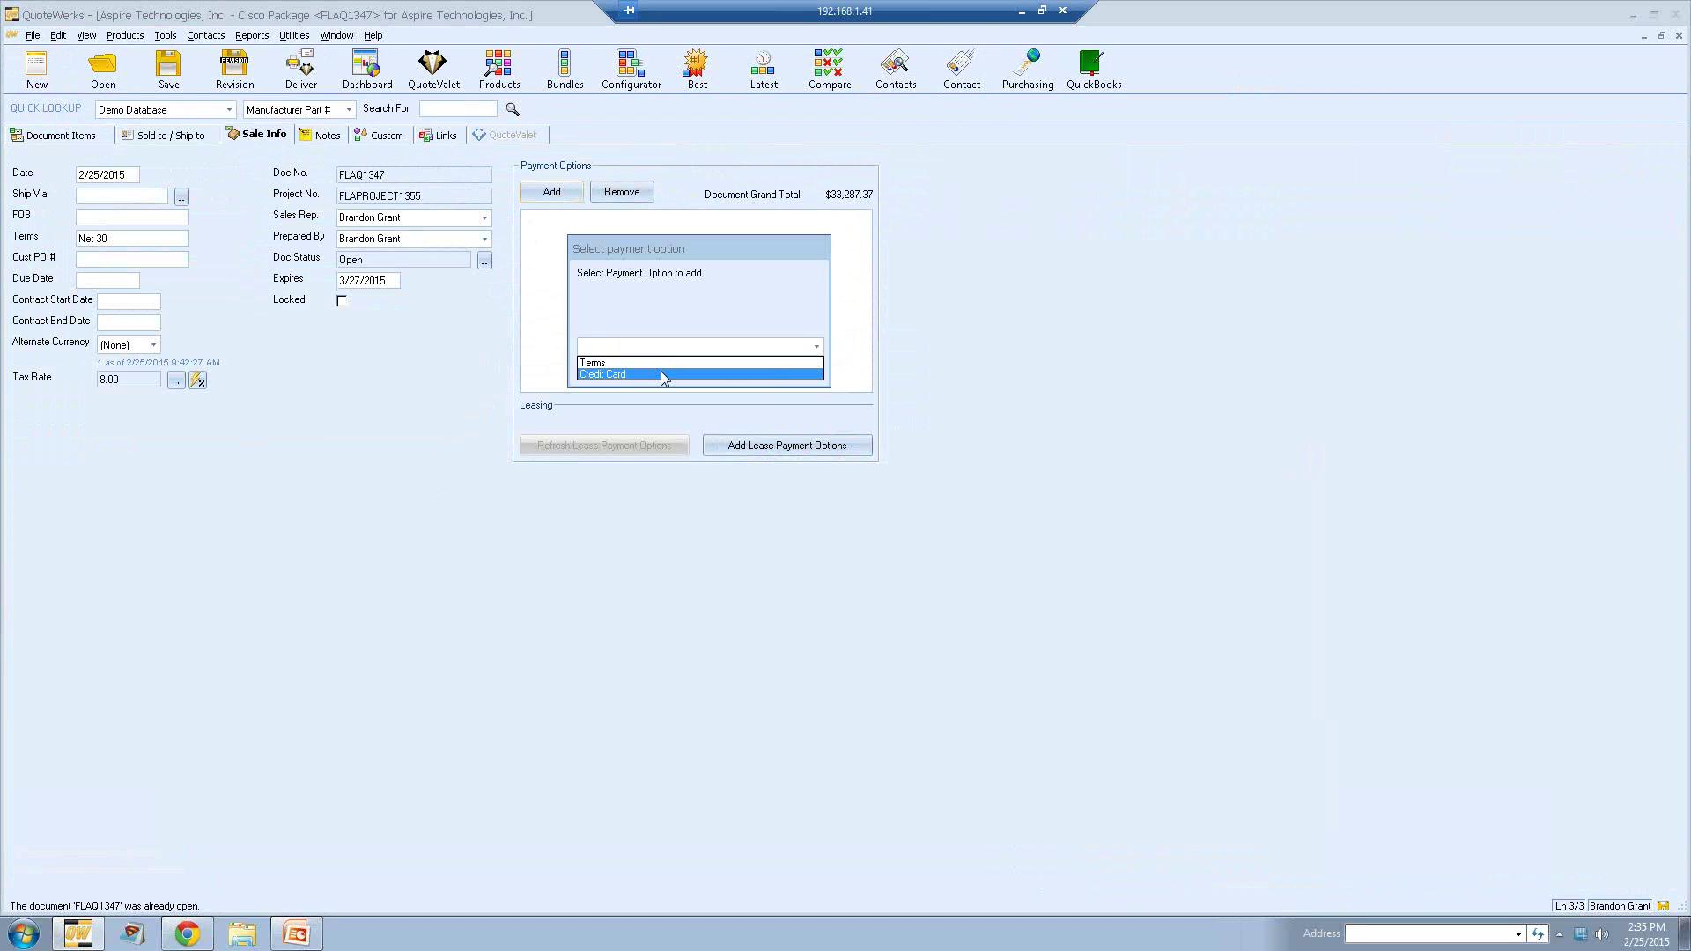
left_click(655, 363)
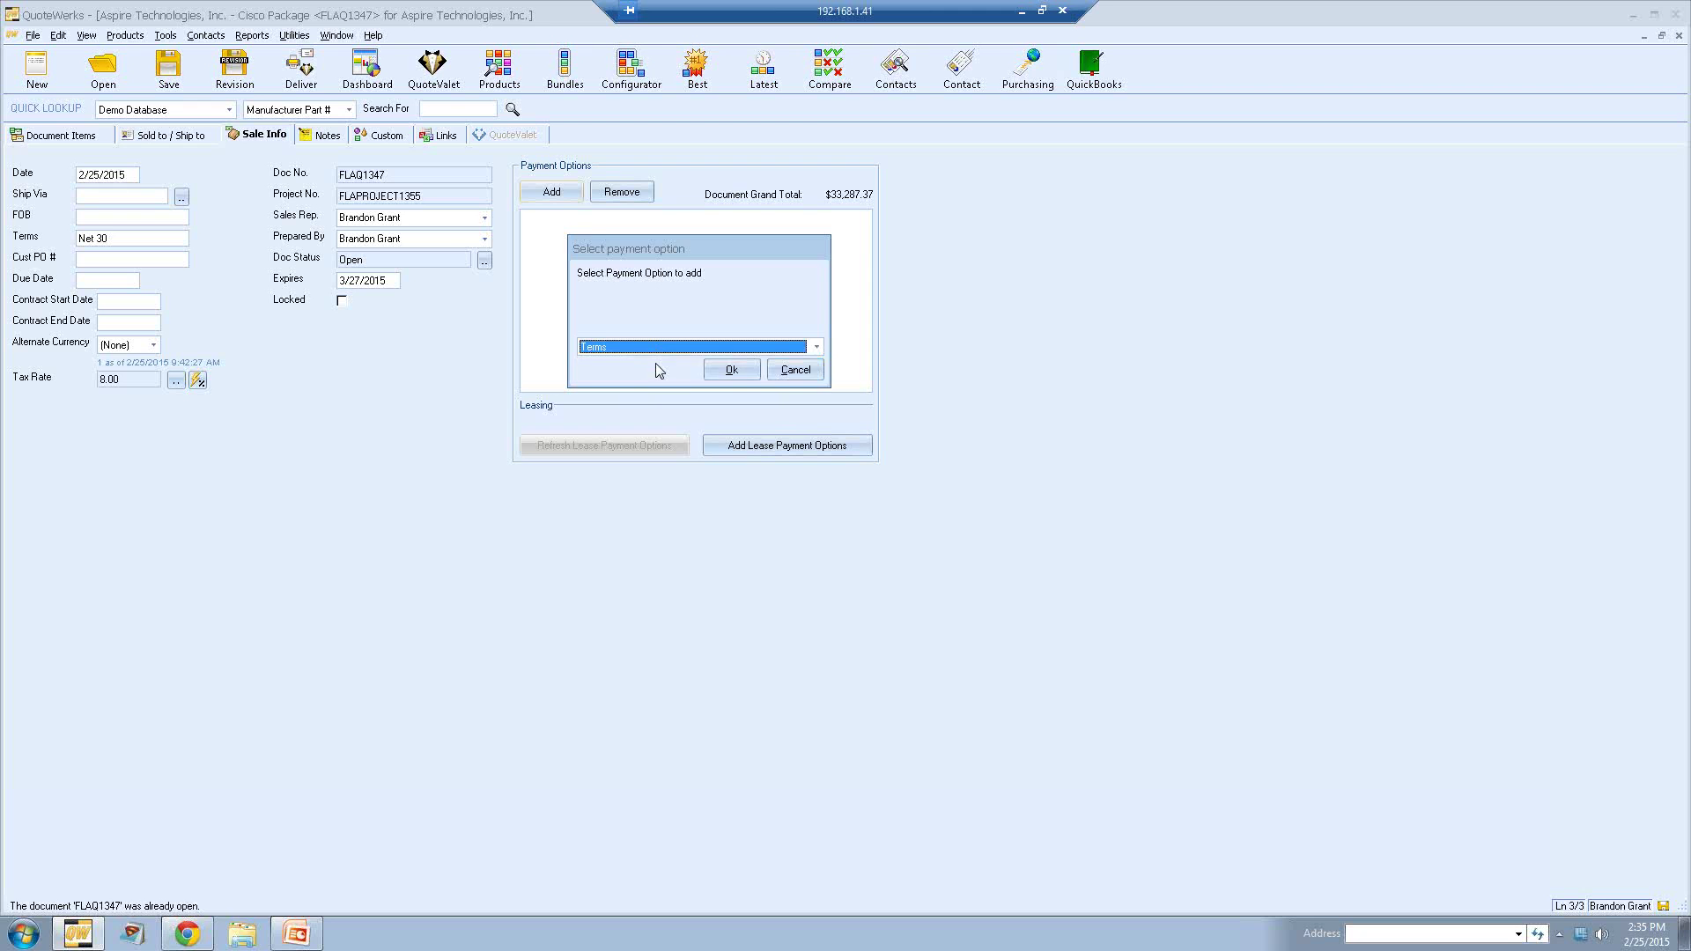
left_click(717, 370)
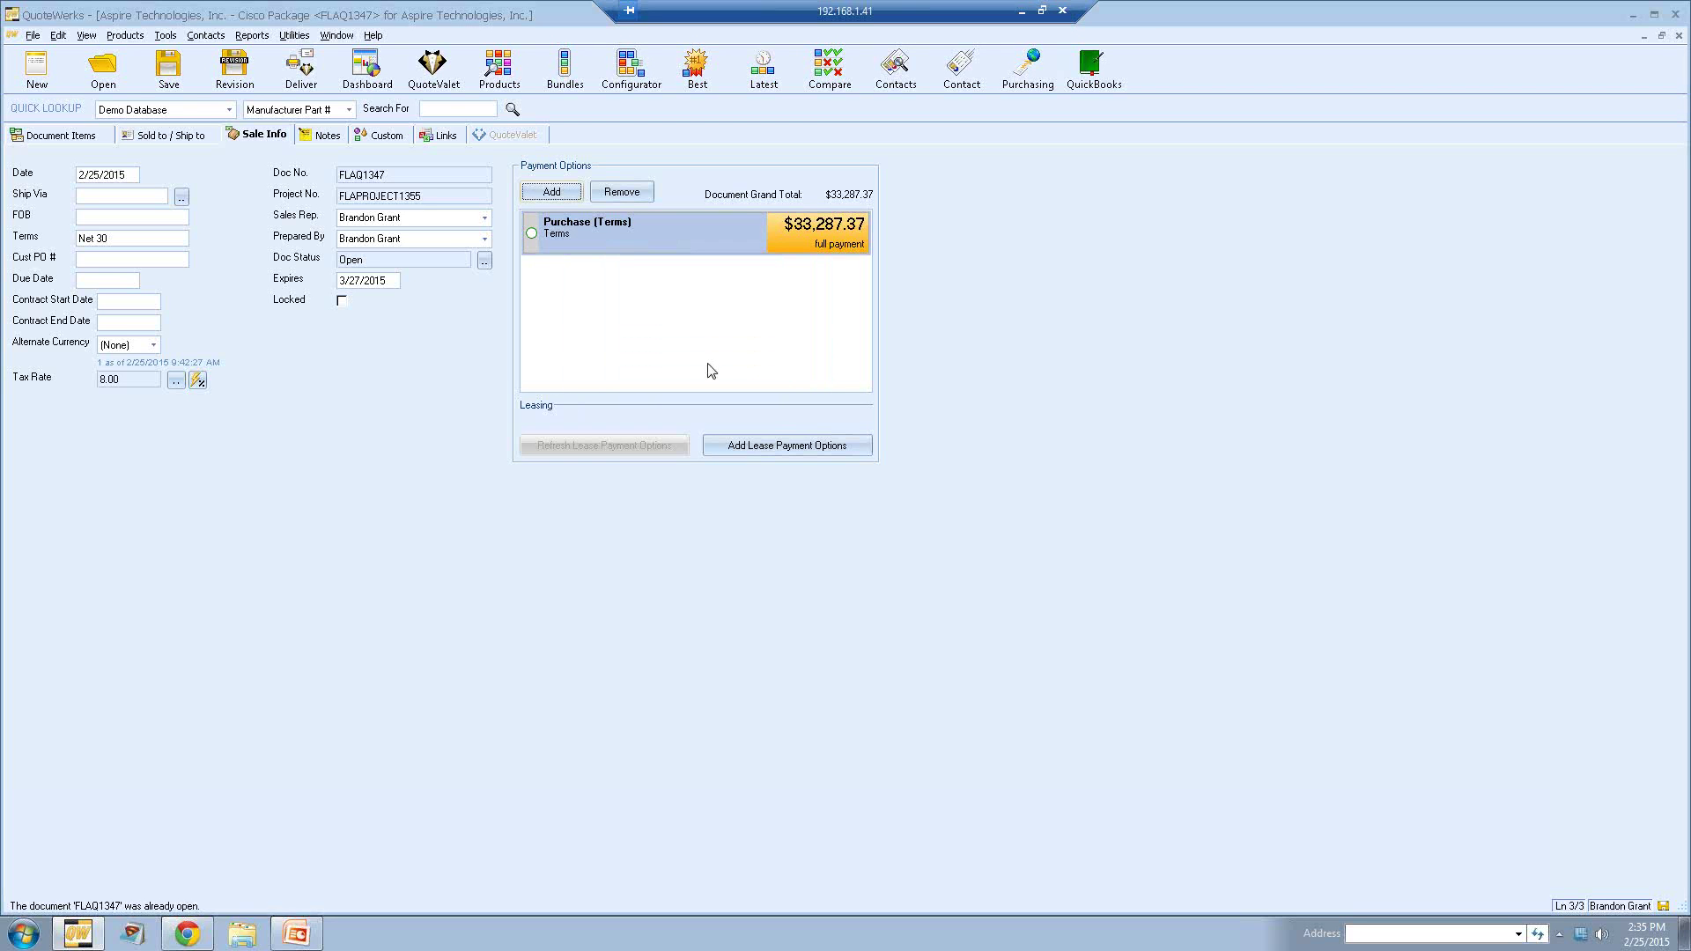
Step: Add Credit Card as a second payment option for the quote
left_click(563, 201)
left_click(626, 345)
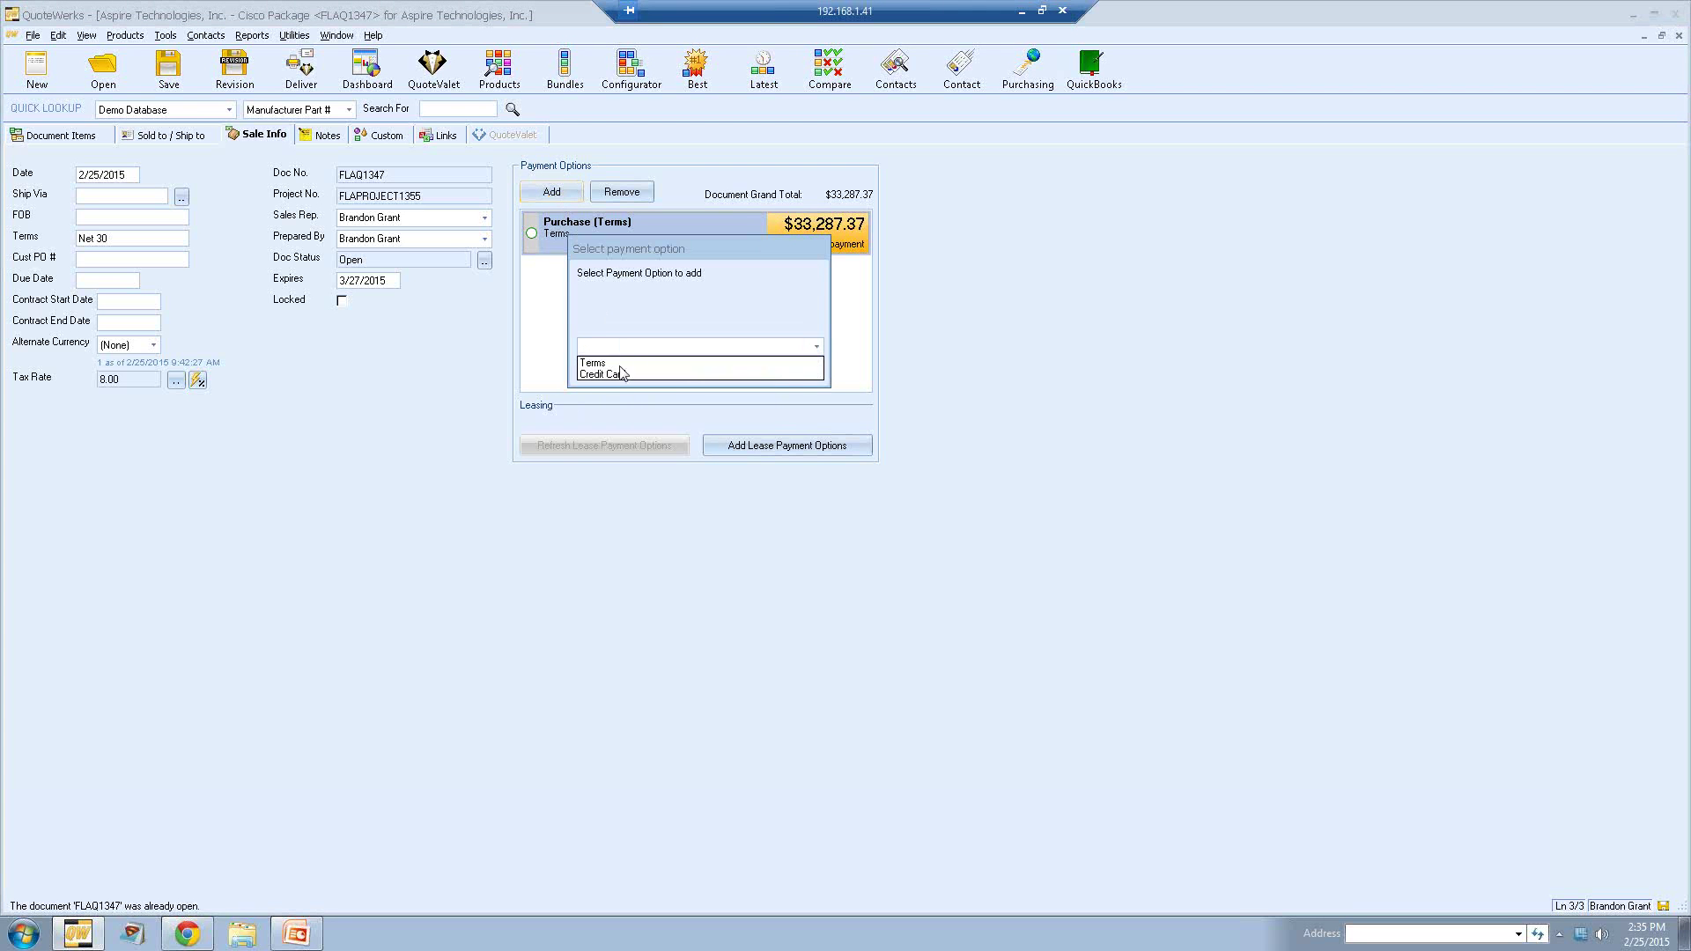
left_click(621, 379)
left_click(721, 370)
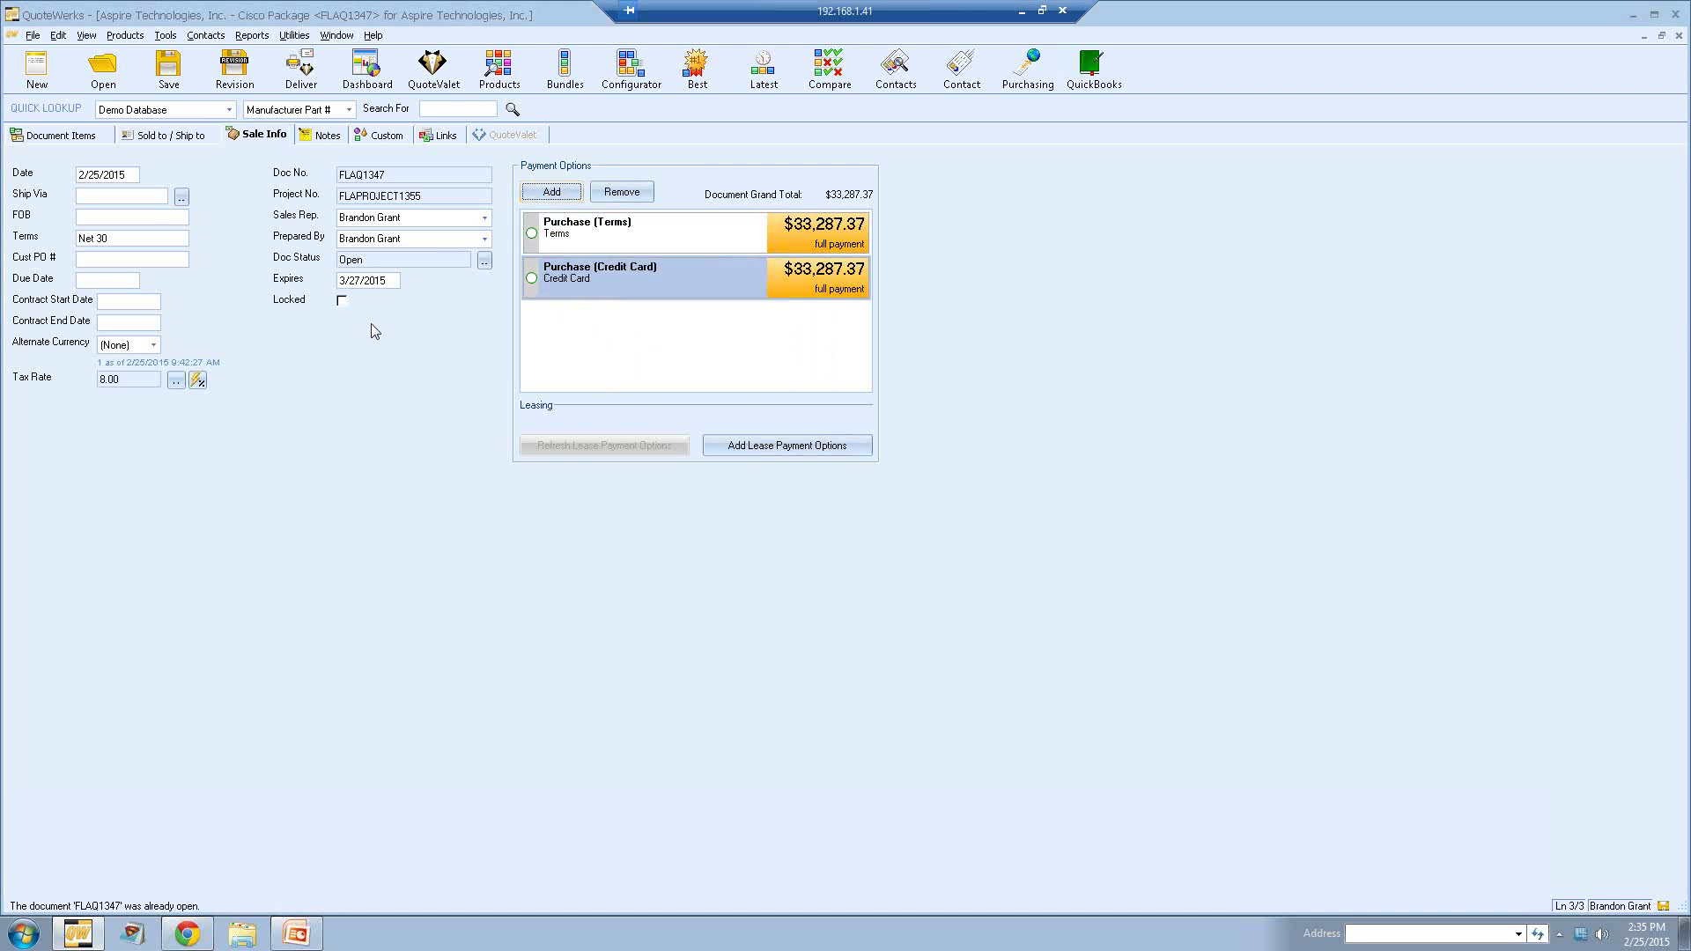
Step: Mark the Credit Card purchase as the quote's chosen payment option and compare it with the Terms entry
left_click(611, 287)
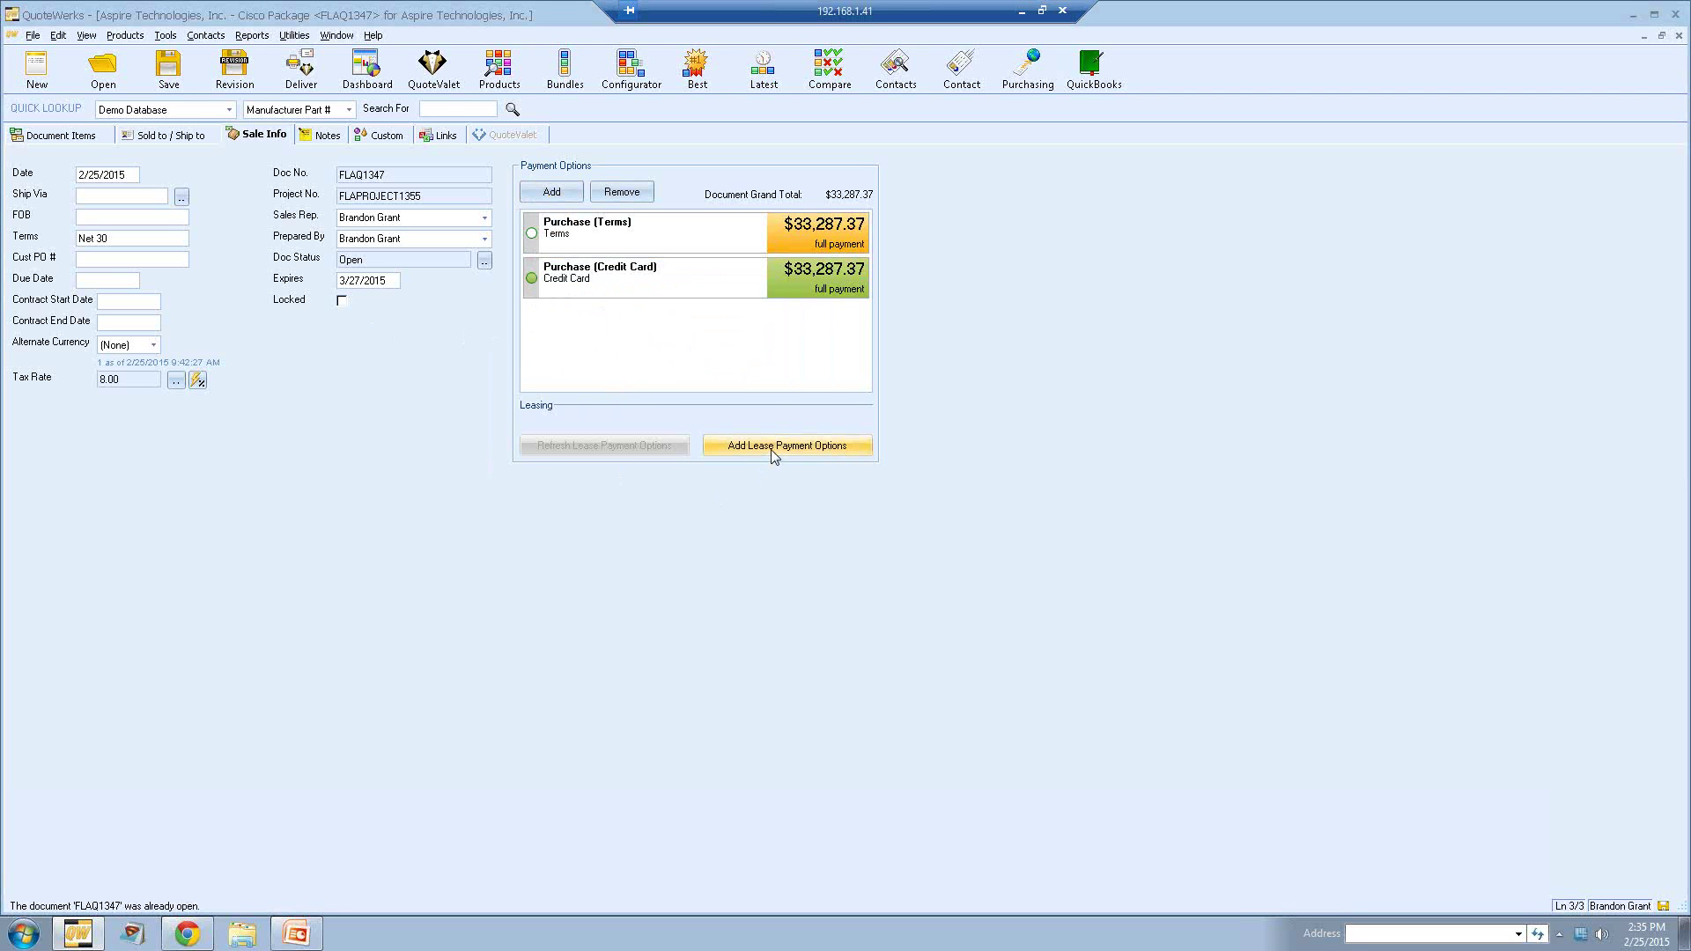
left_click(621, 280)
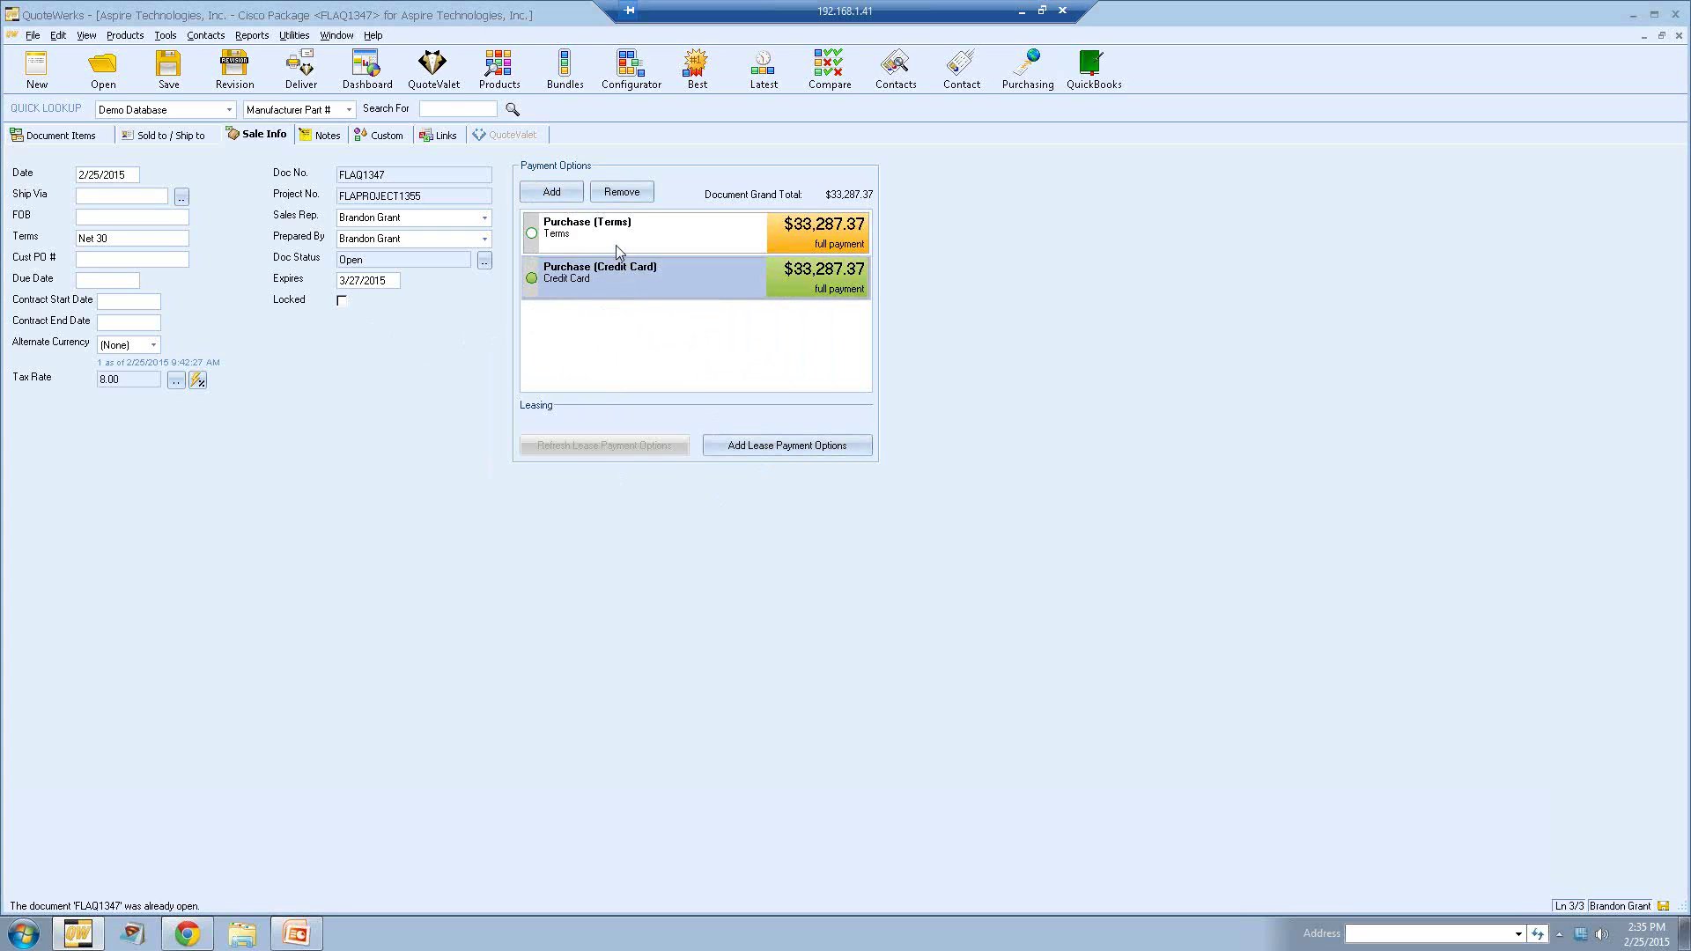
left_click(620, 256)
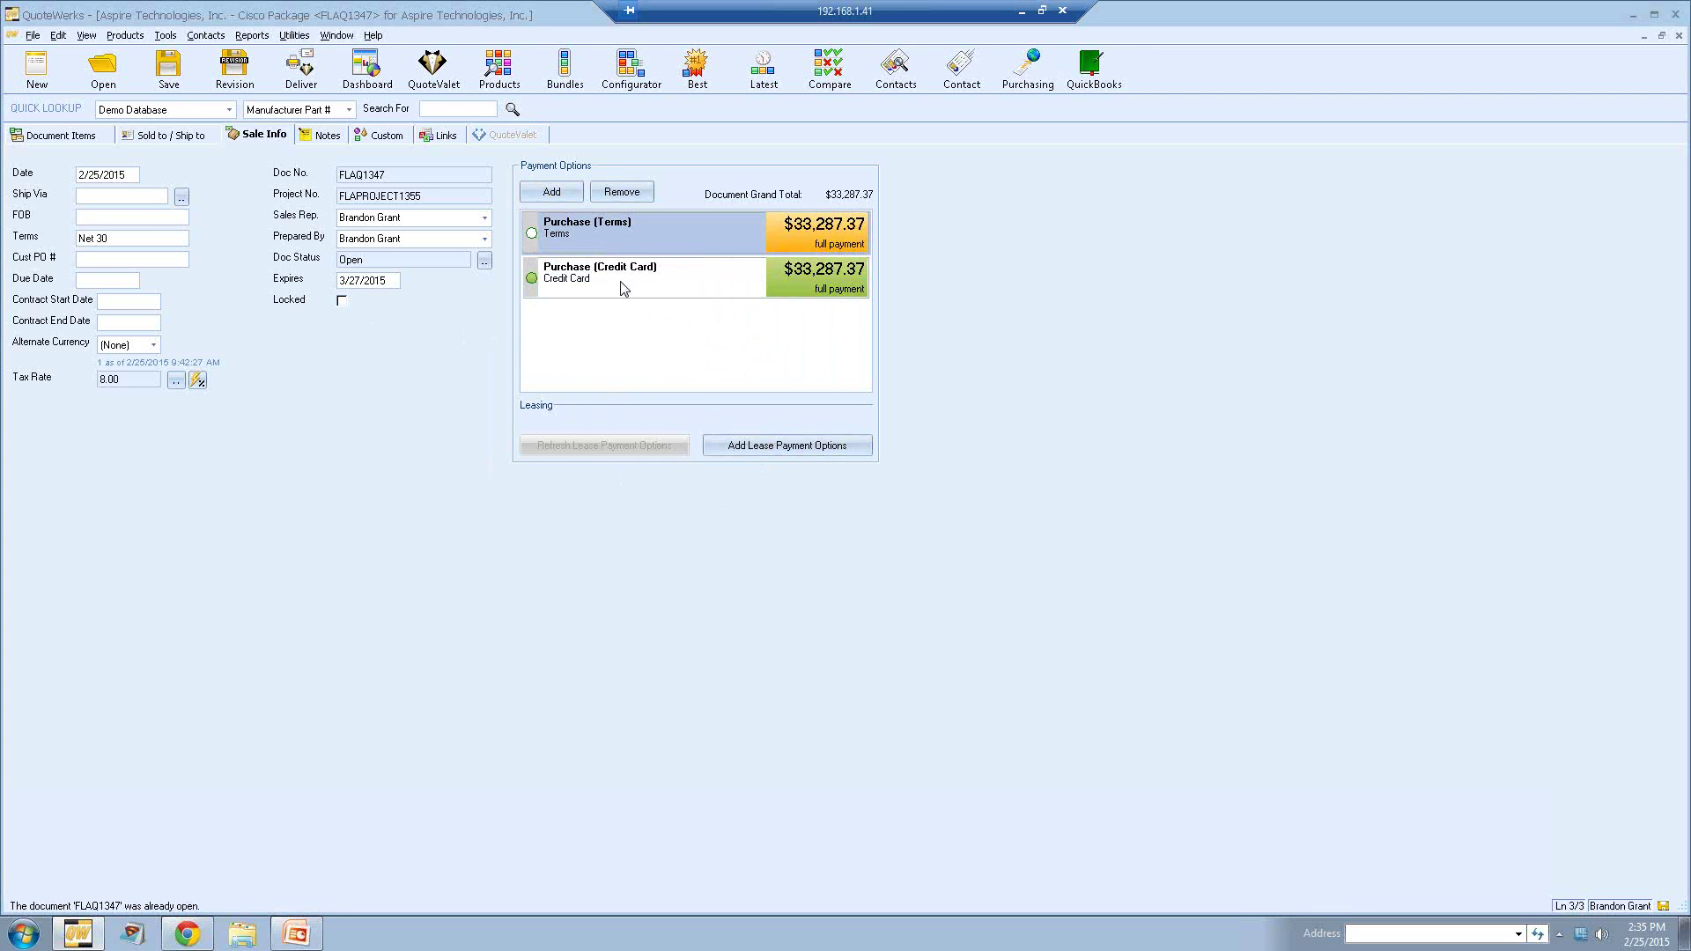
left_click(622, 275)
left_click(625, 240)
Step: View the default payment options for new documents in the program options and close without changes
left_click(166, 36)
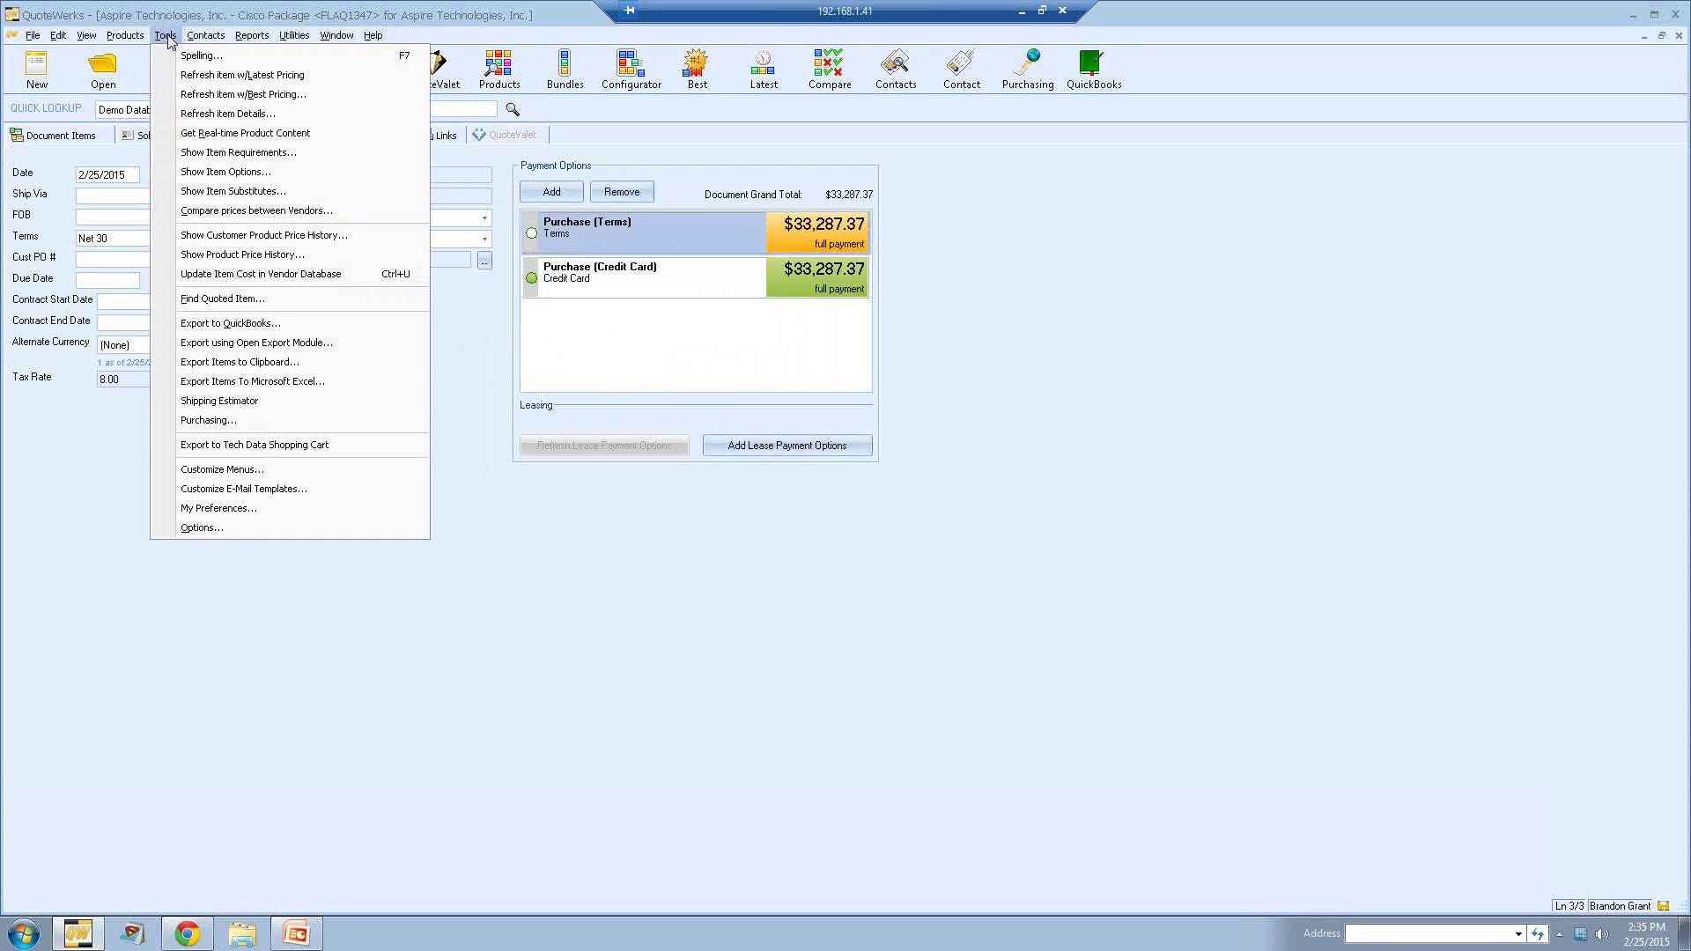
left_click(228, 527)
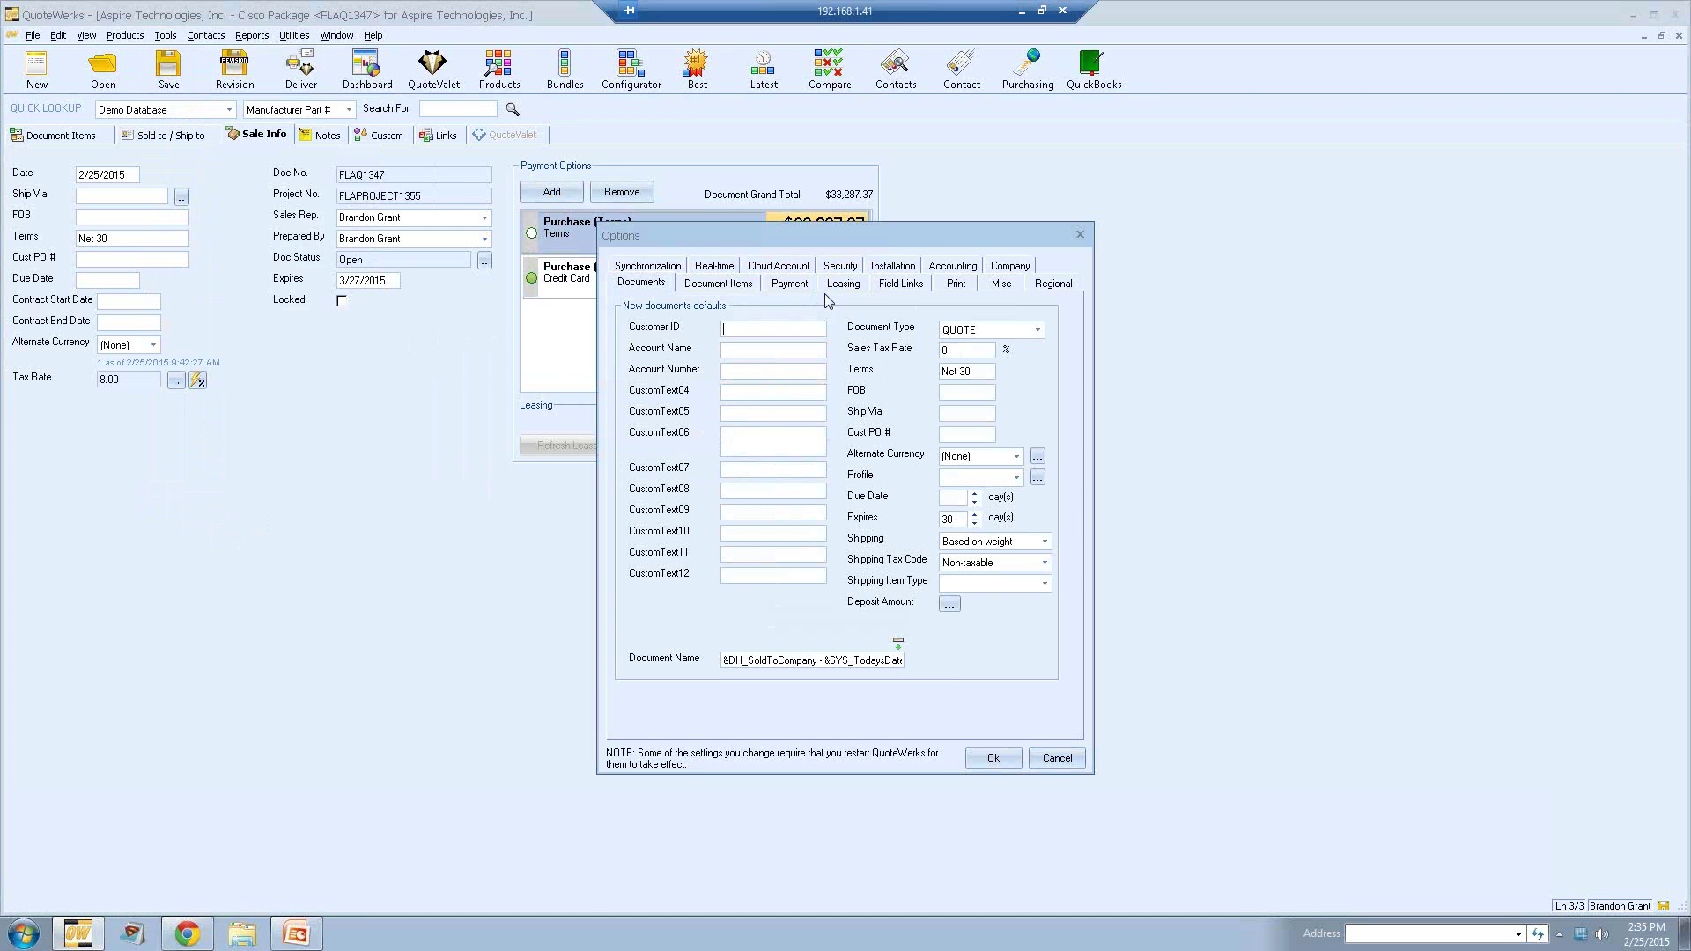
left_click(792, 284)
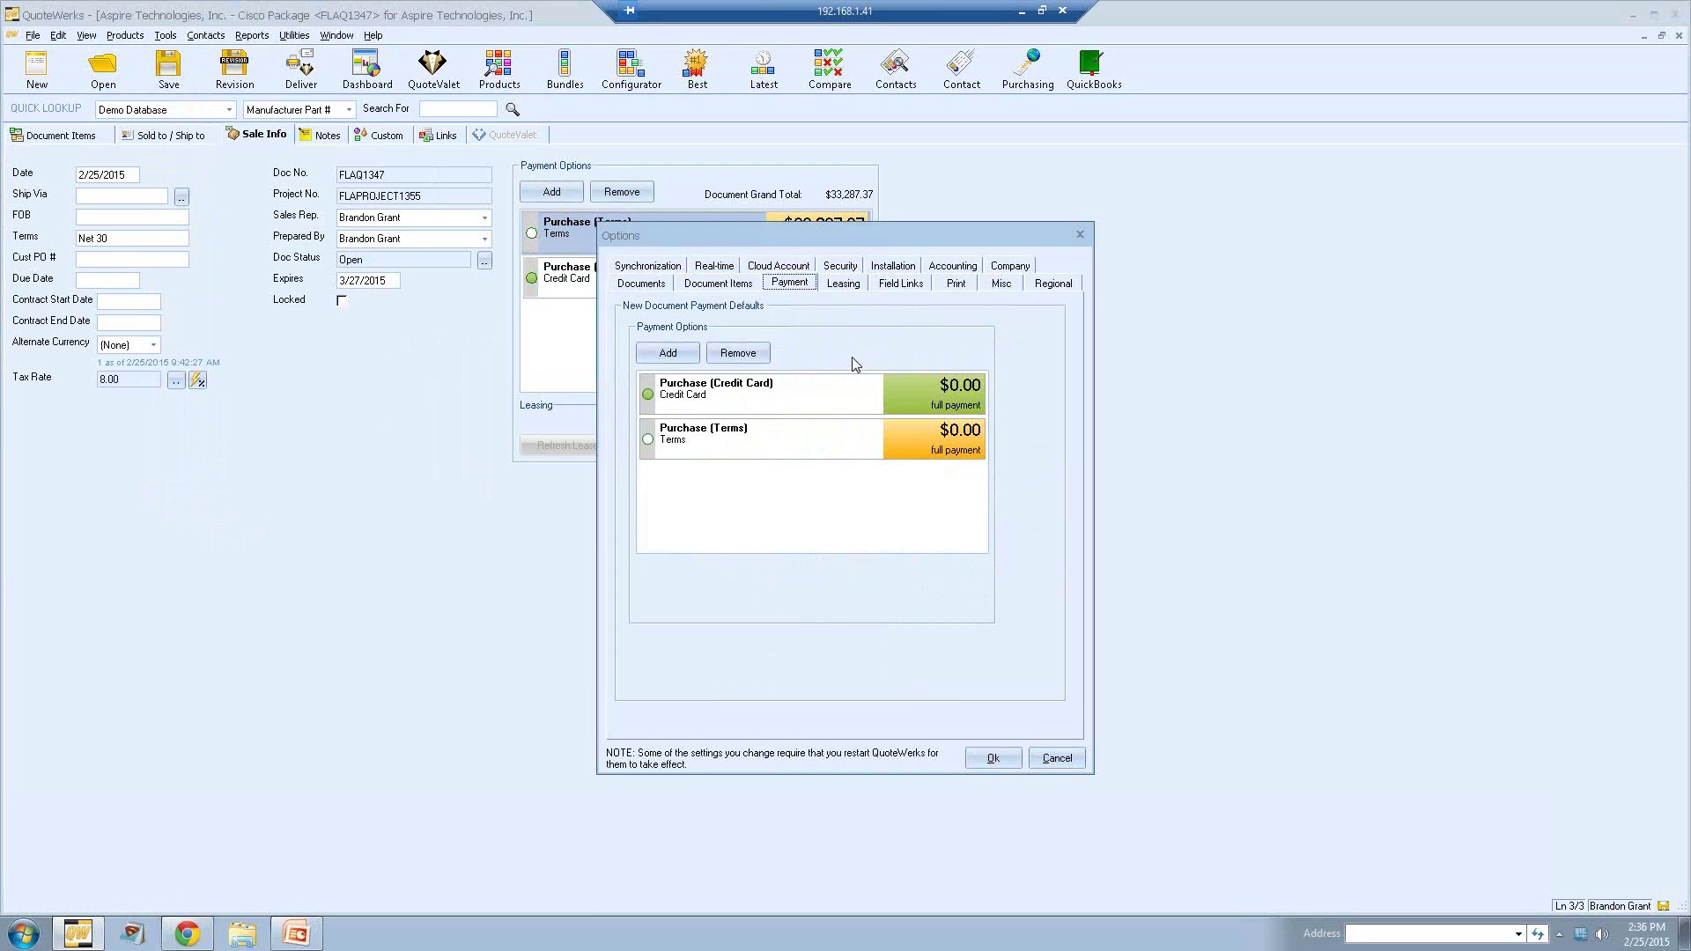
left_click(1052, 762)
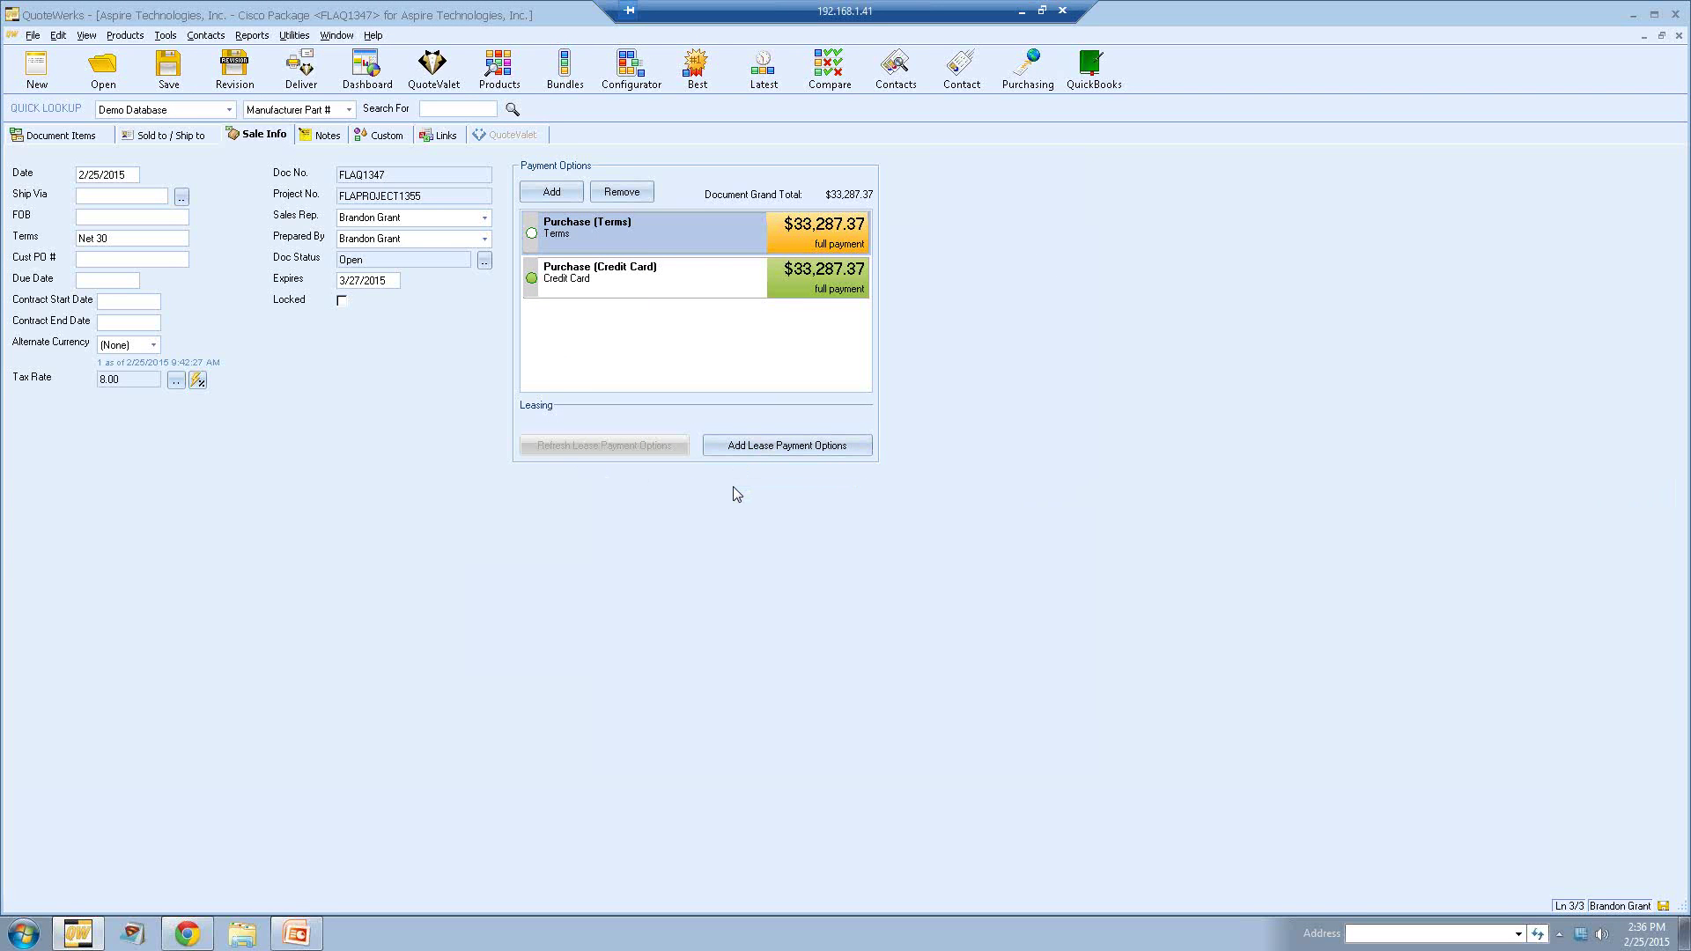
Step: Calculate lease payments with 0 points, adding the 48-month term and the $1 Lease purchase option to the criteria
left_click(766, 449)
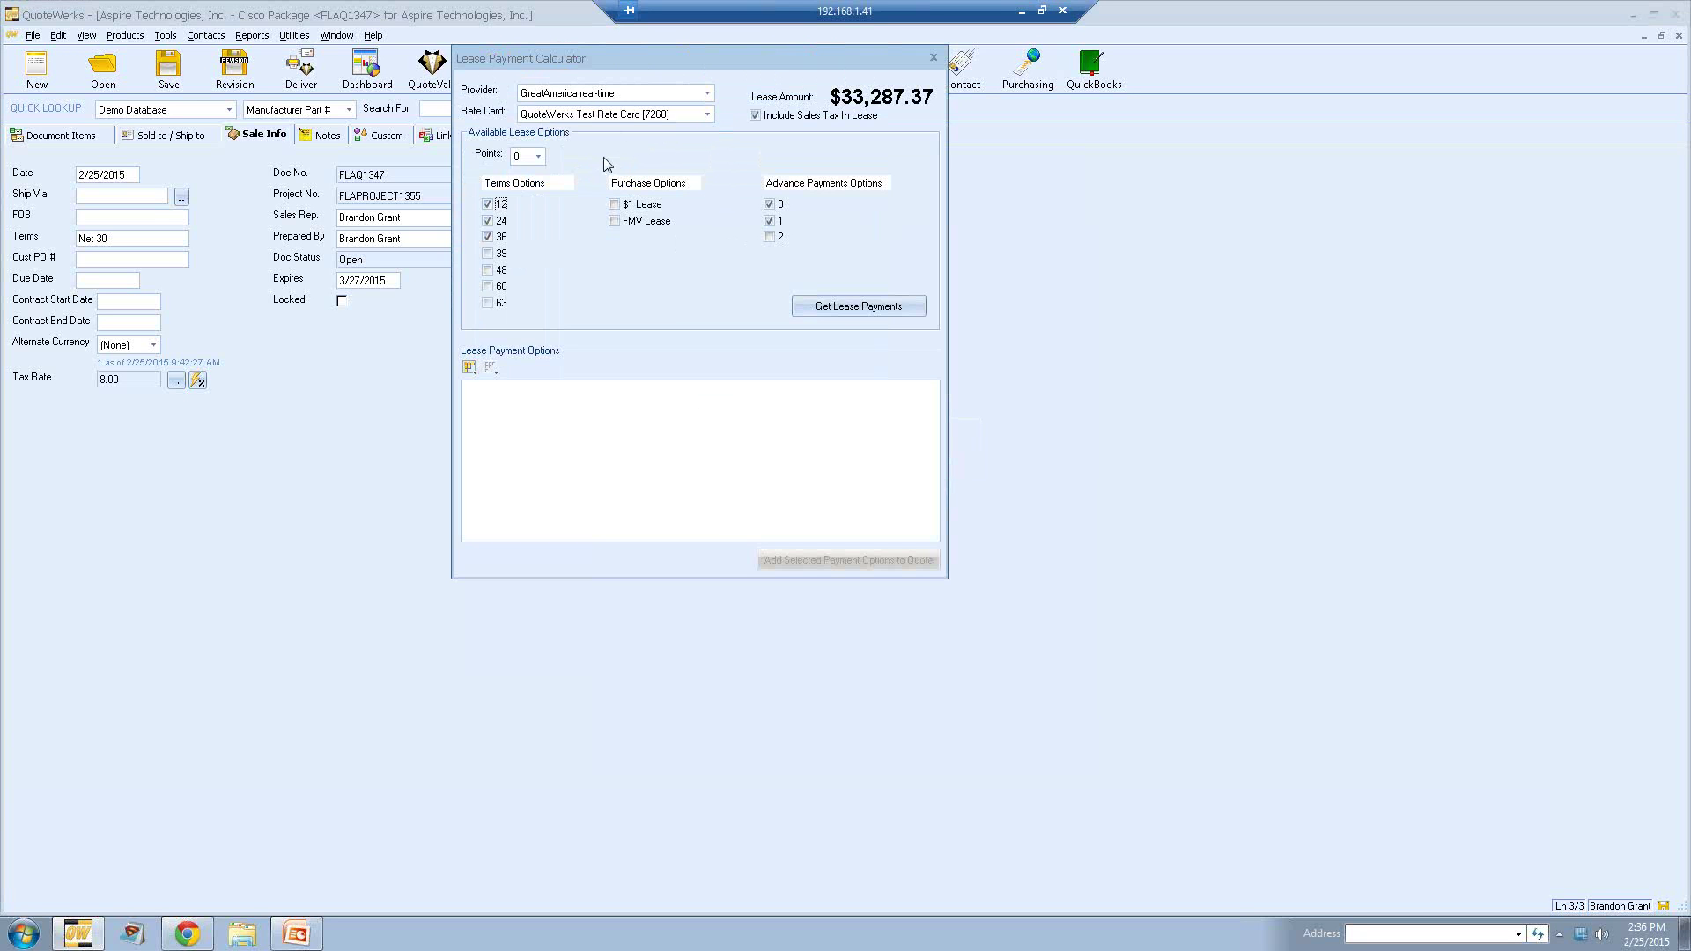
left_click(538, 157)
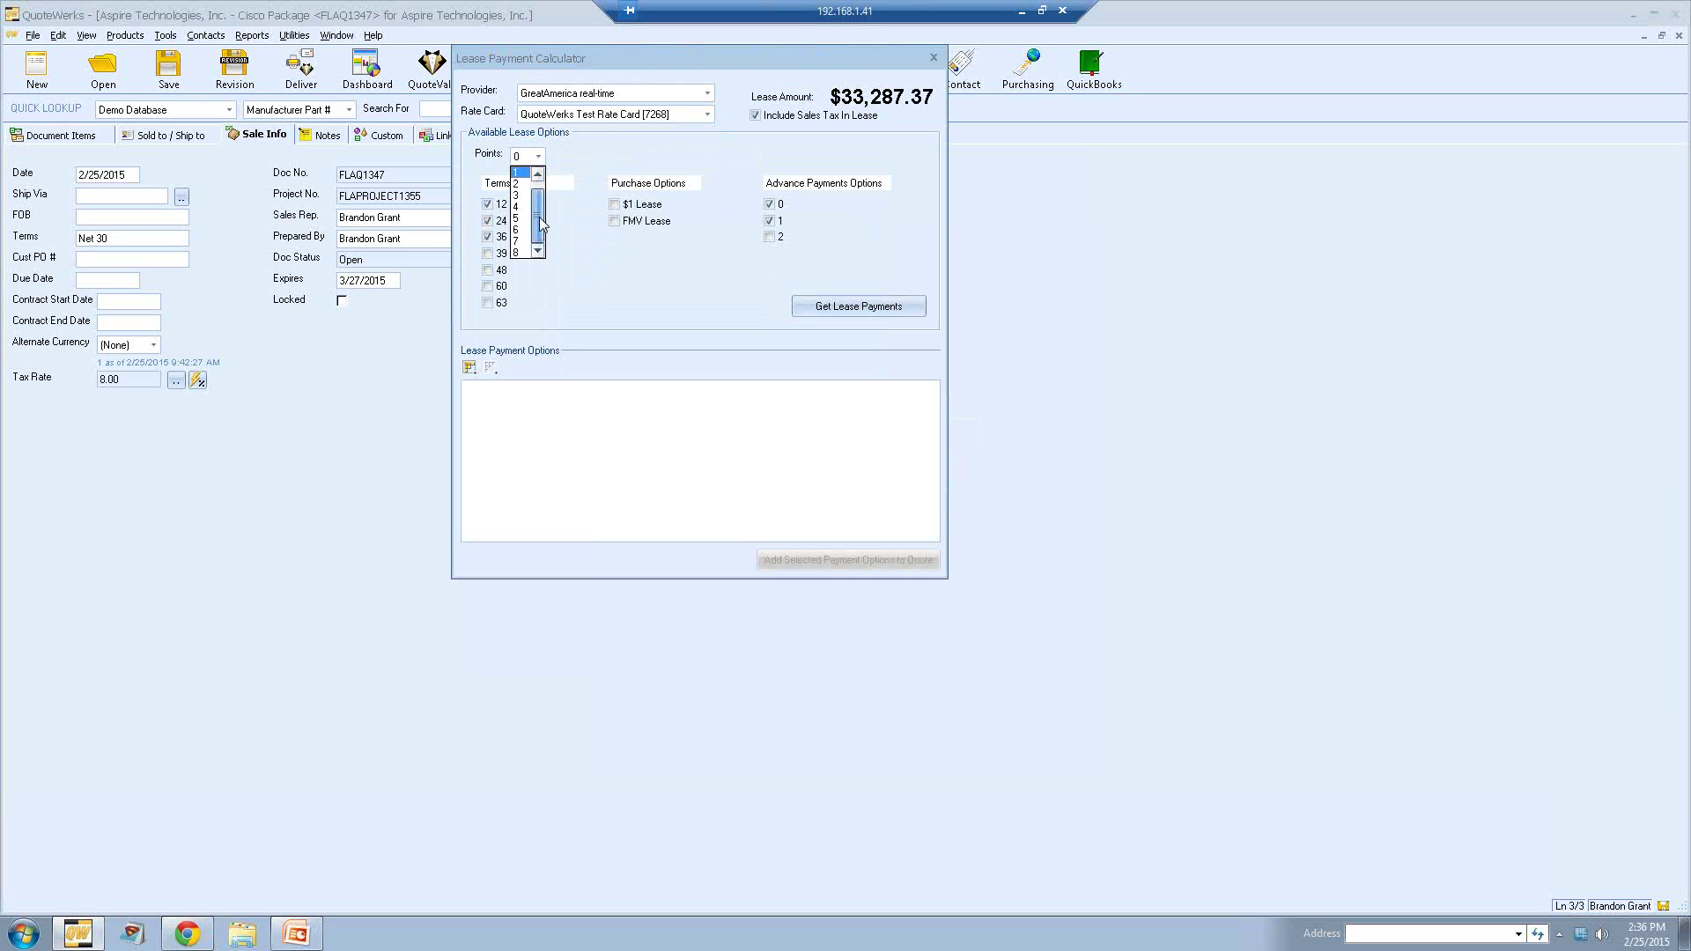
left_click(524, 173)
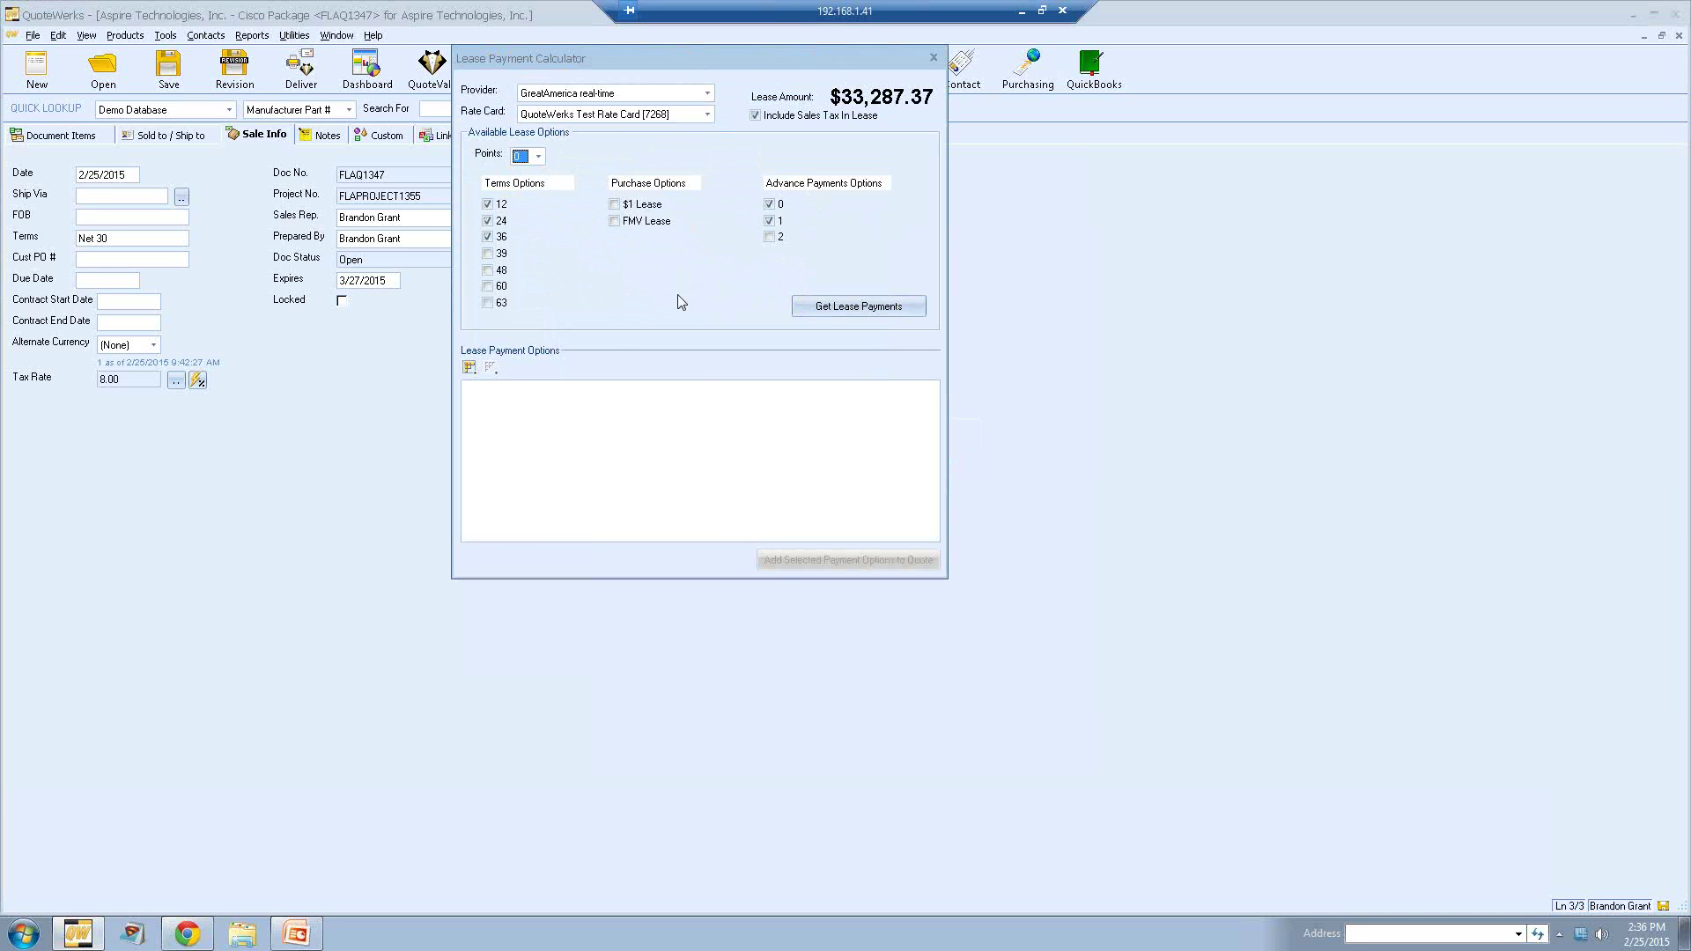
left_click(489, 238)
left_click(488, 270)
left_click(614, 205)
left_click(914, 308)
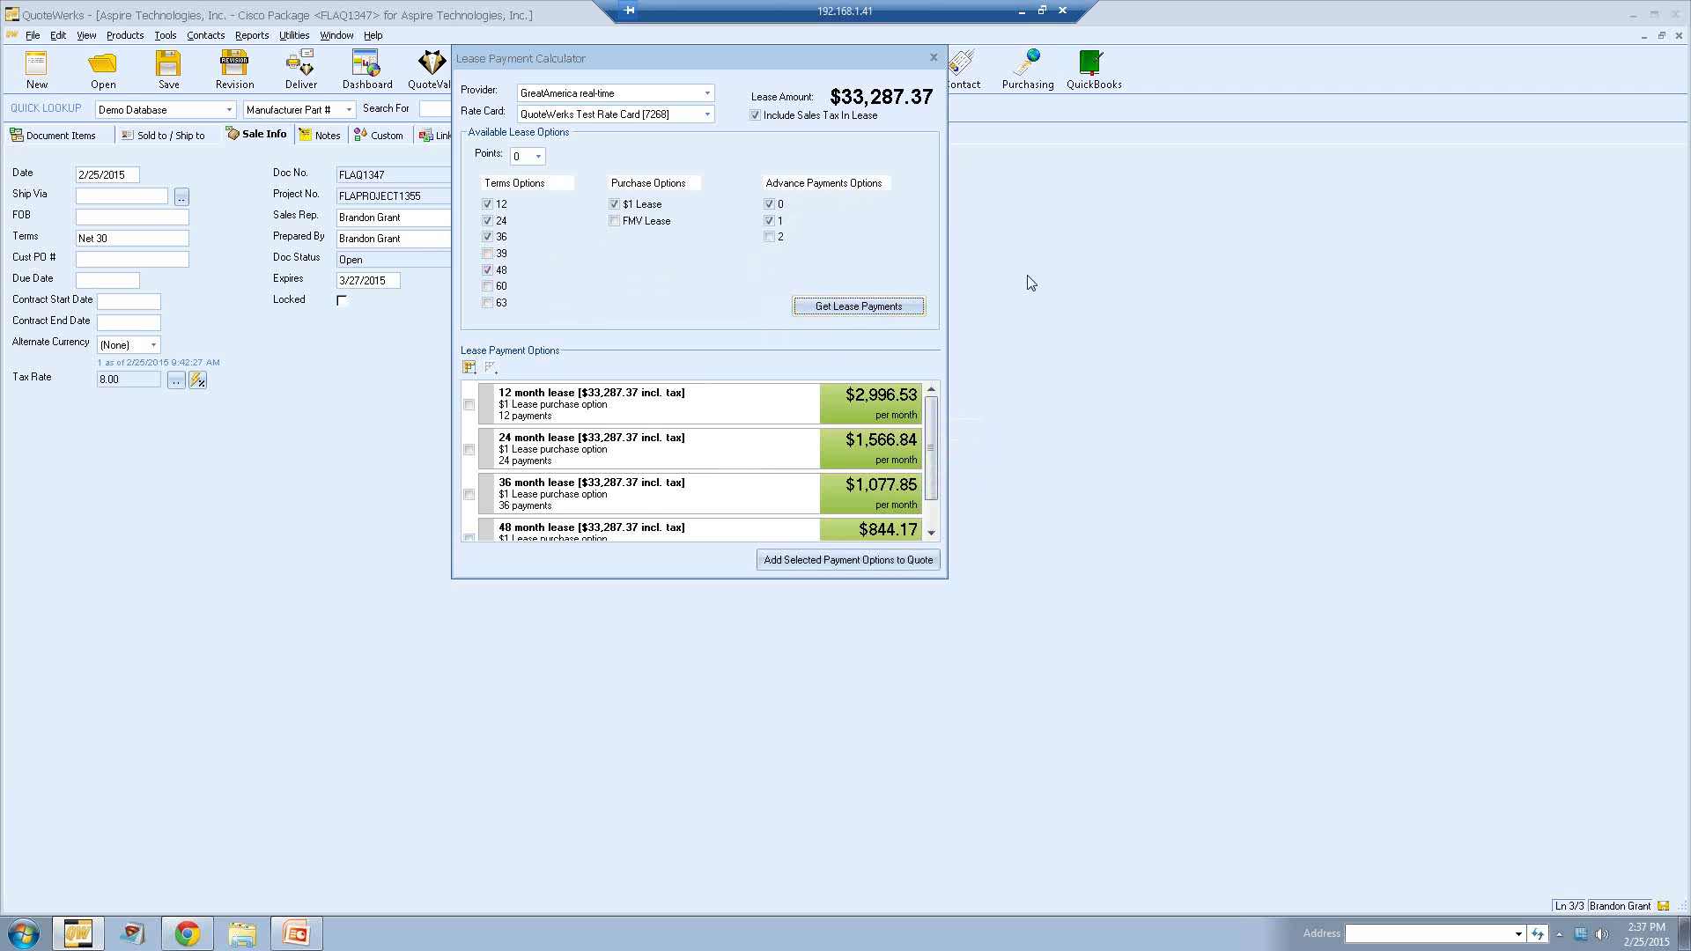
Step: Select the 12, 24 and 36 month $1 leases among the lease payment options and look through the rest
mouse_move(934, 417)
left_mouse_down()
mouse_move(933, 517)
mouse_move(937, 398)
left_mouse_up()
left_click(469, 406)
left_click(469, 450)
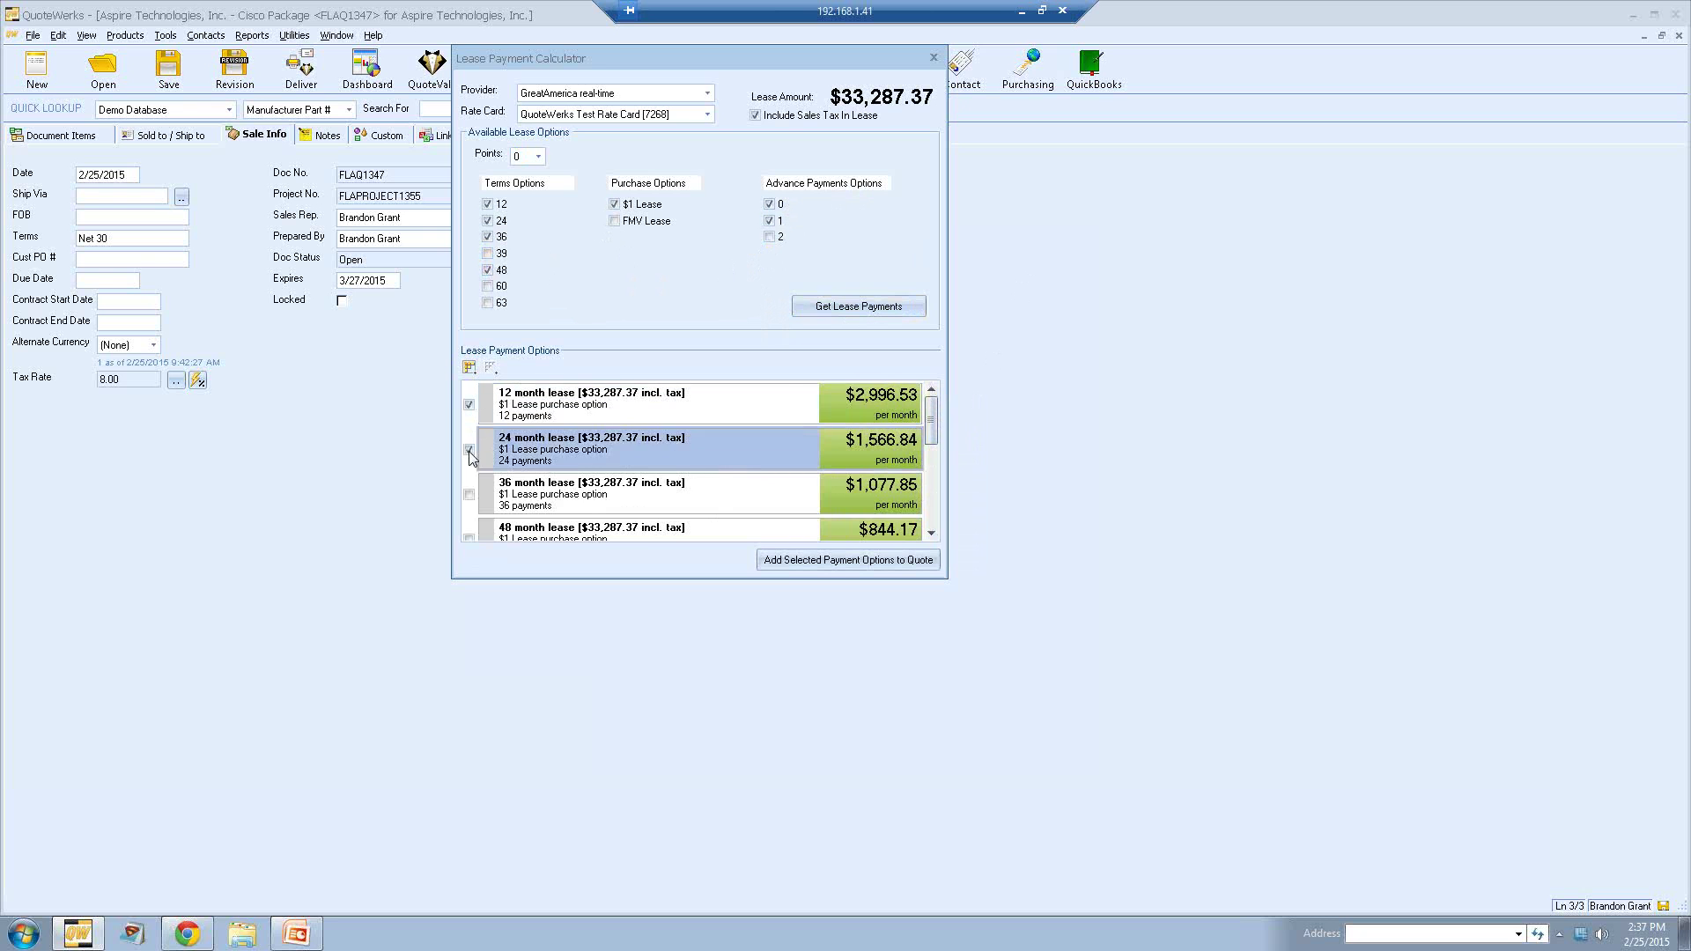
left_click(469, 495)
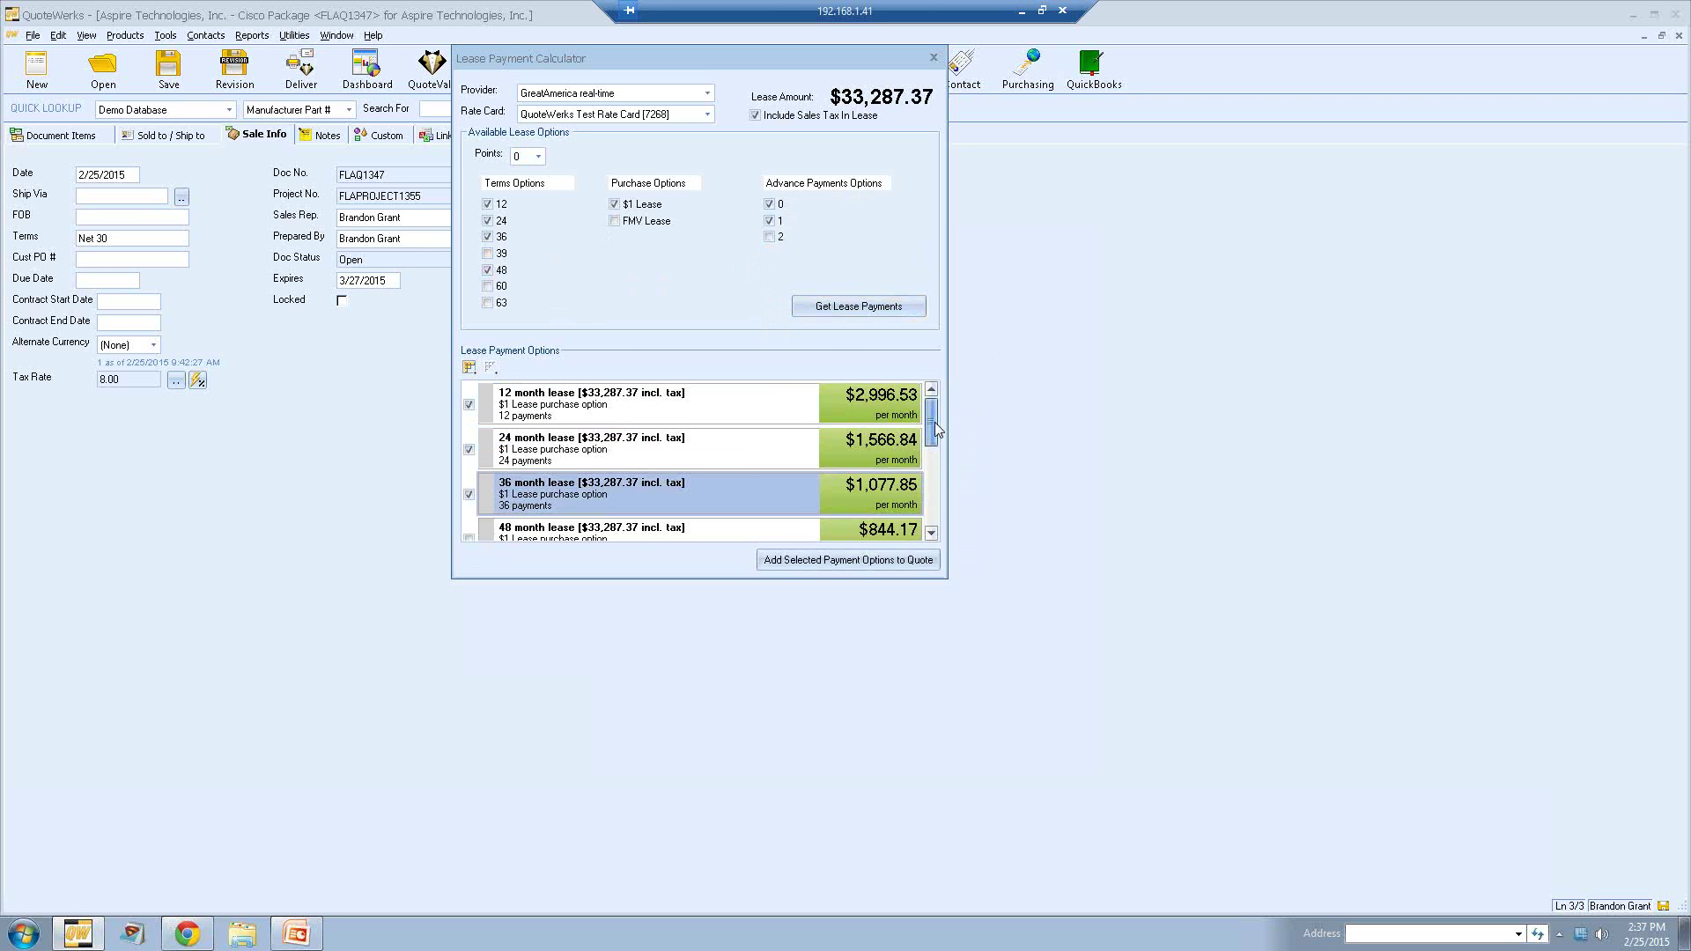
mouse_move(934, 421)
left_mouse_down()
mouse_move(937, 521)
mouse_move(937, 389)
left_mouse_up()
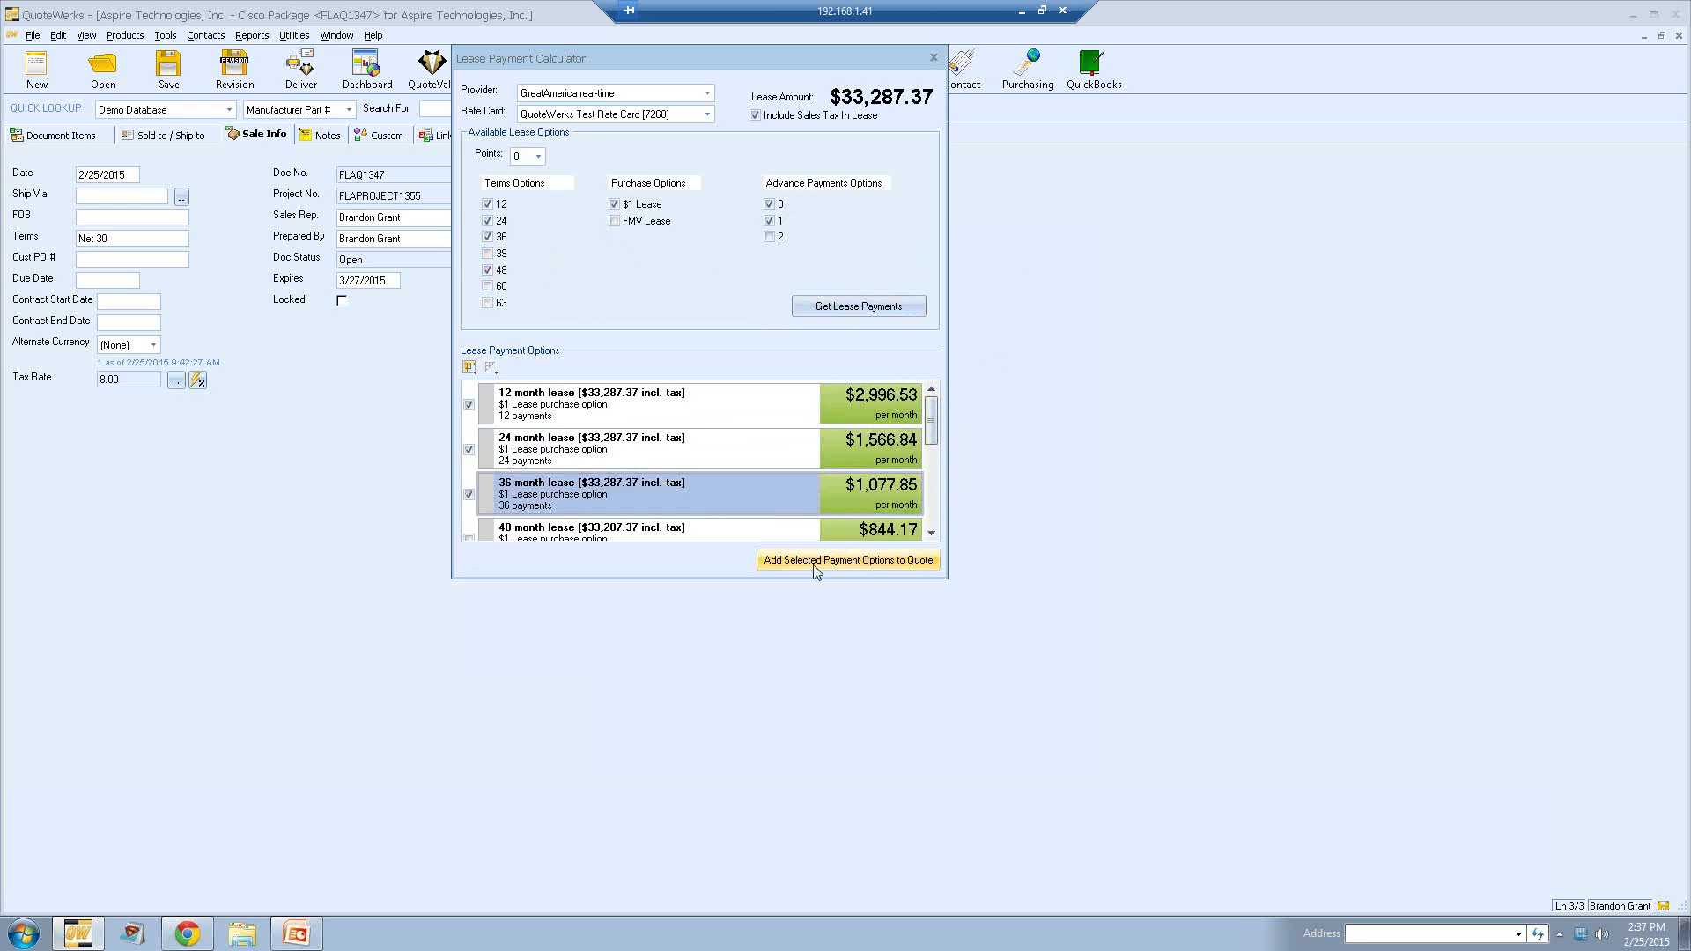
left_click(931, 533)
left_click_drag(930, 504, 931, 419)
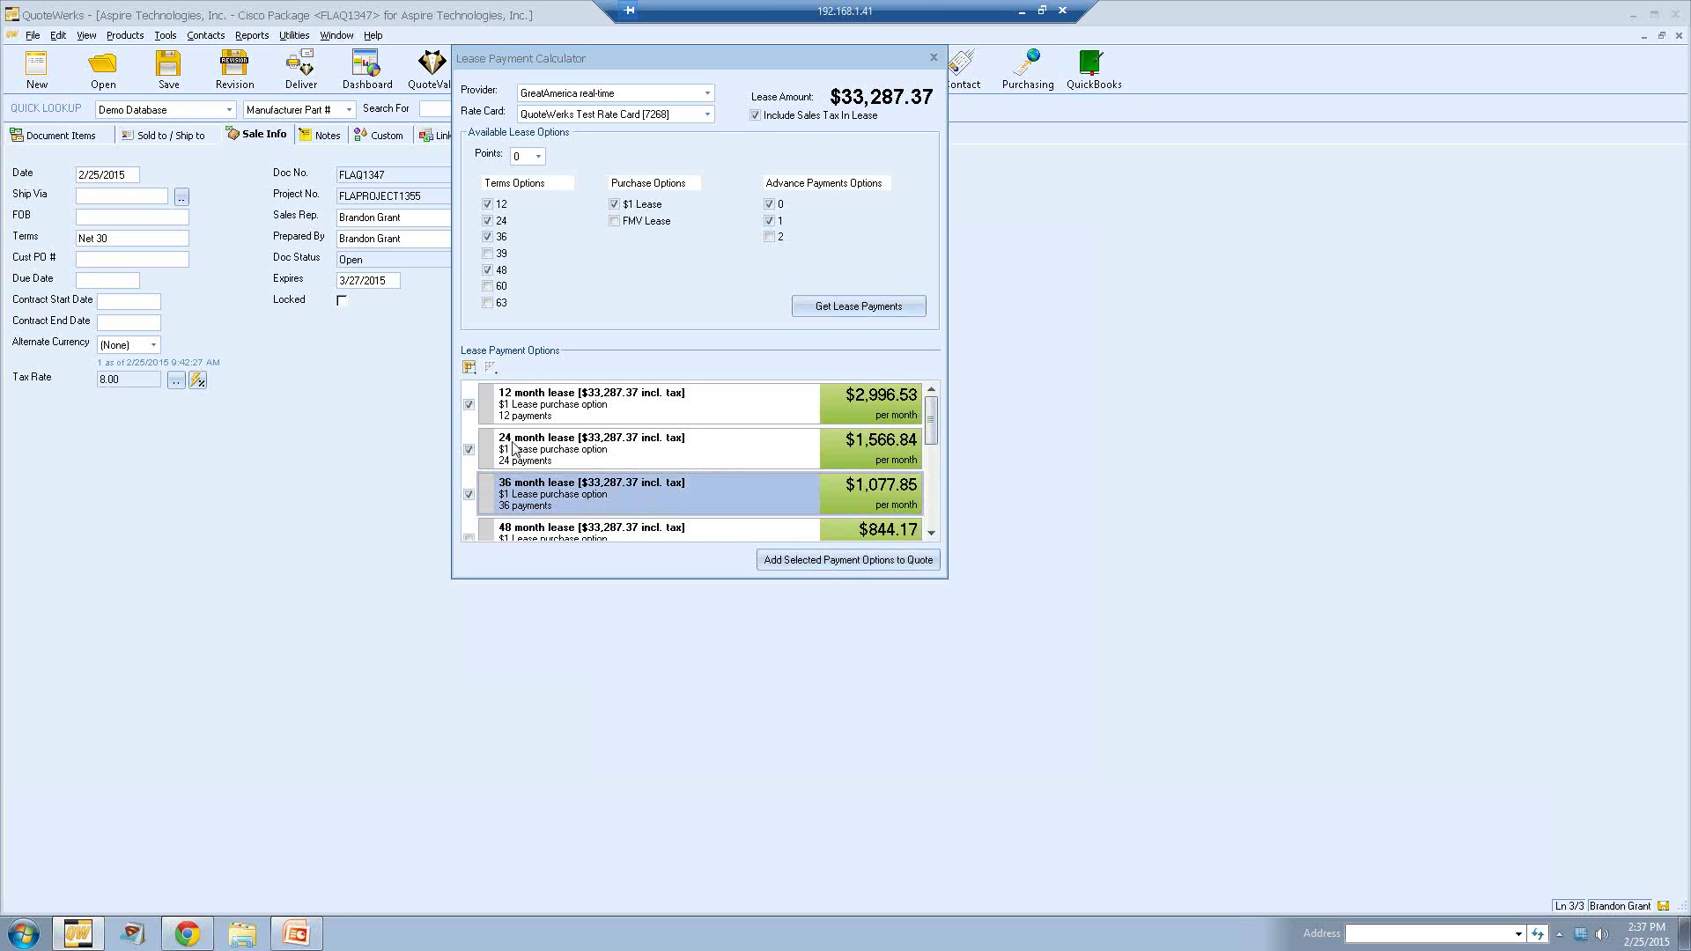
left_click_drag(931, 441, 929, 401)
Step: Clear the lease option selection and reselect the 12, 24 and 36 month $1 leases
left_click(491, 368)
left_click(470, 407)
left_click(470, 451)
left_click(470, 495)
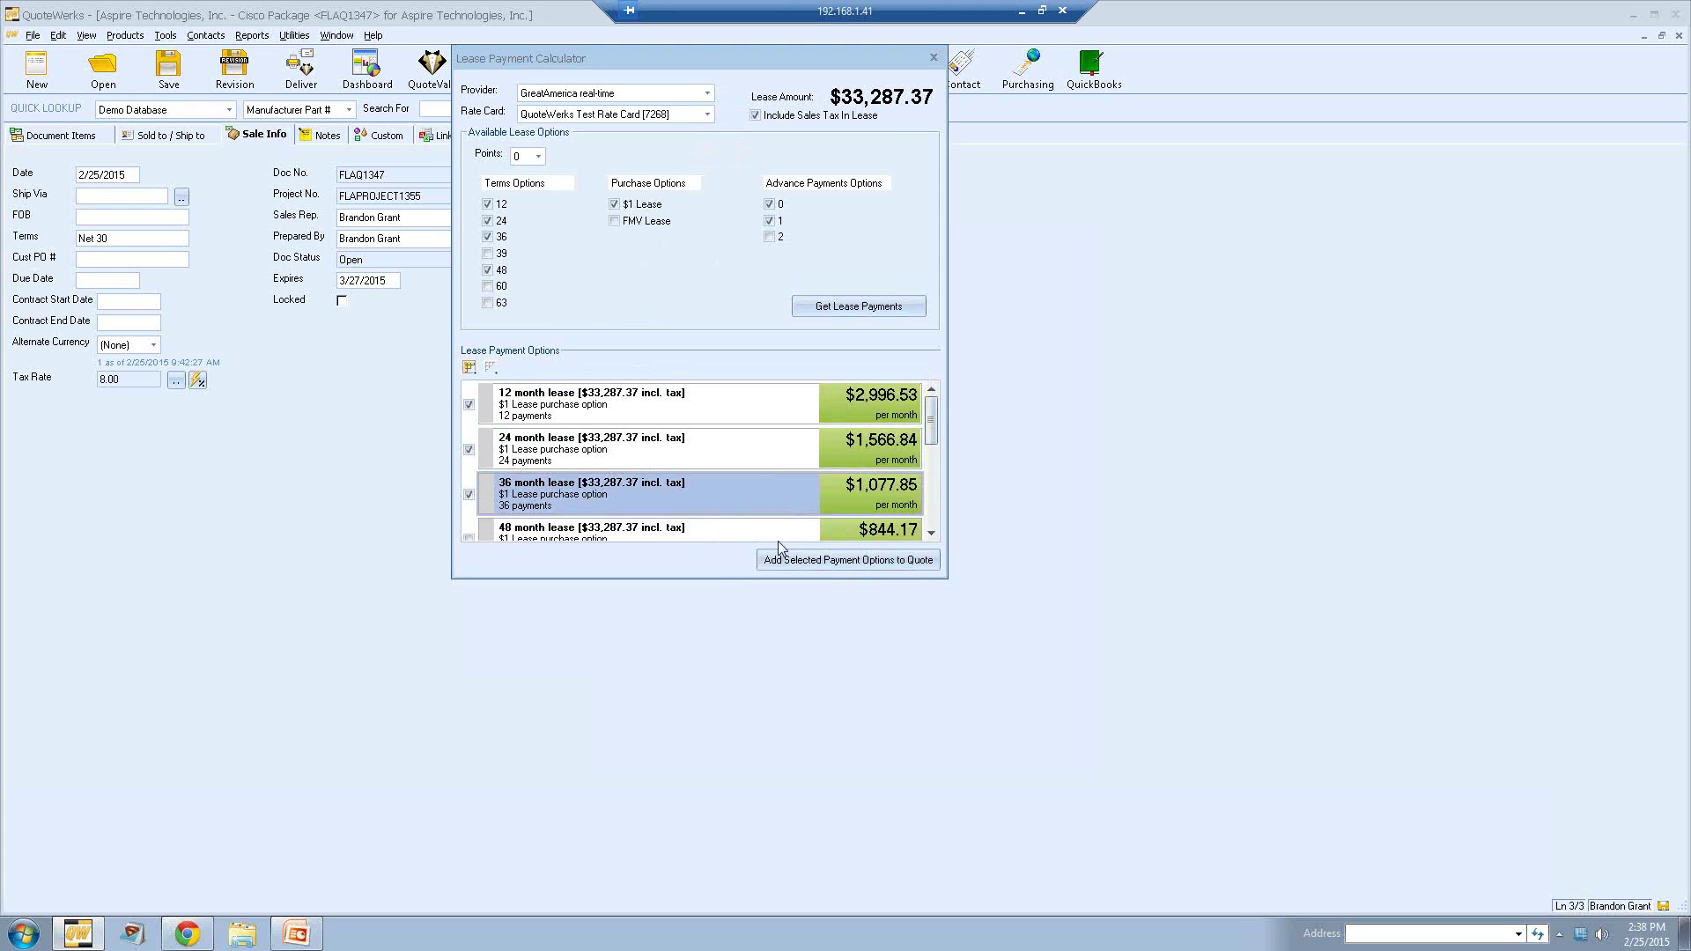
Step: Add the selected 12, 24 and 36 month $1 leases to the quote's payment options and review them
left_click(808, 561)
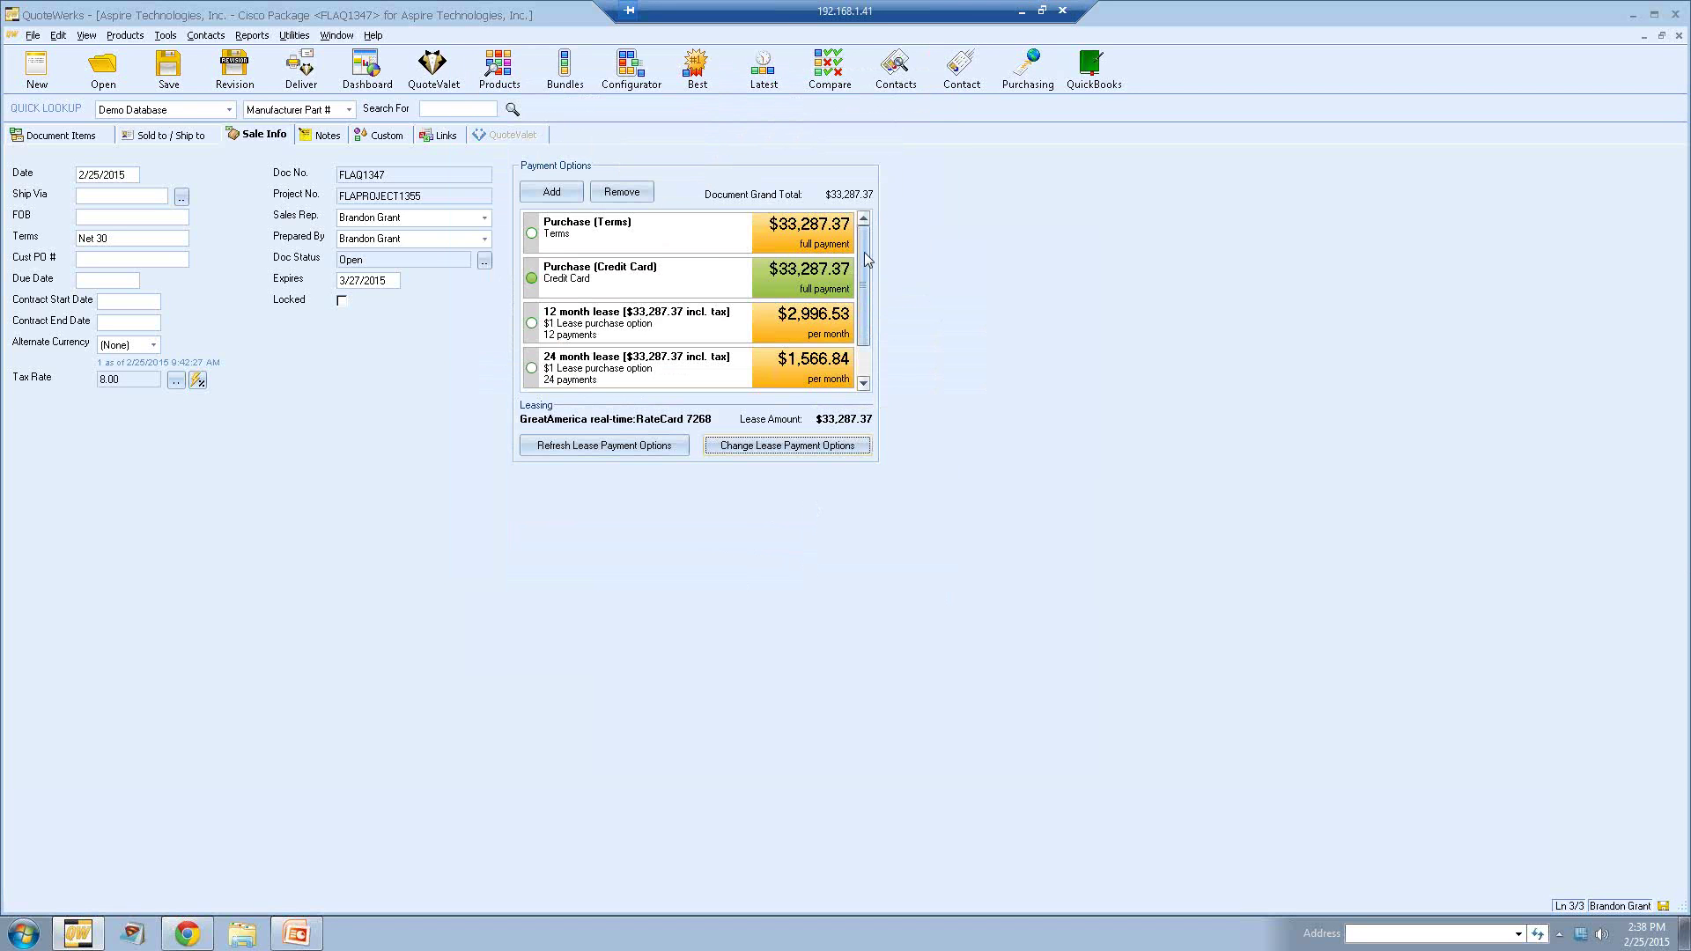
left_click_drag(864, 250, 864, 281)
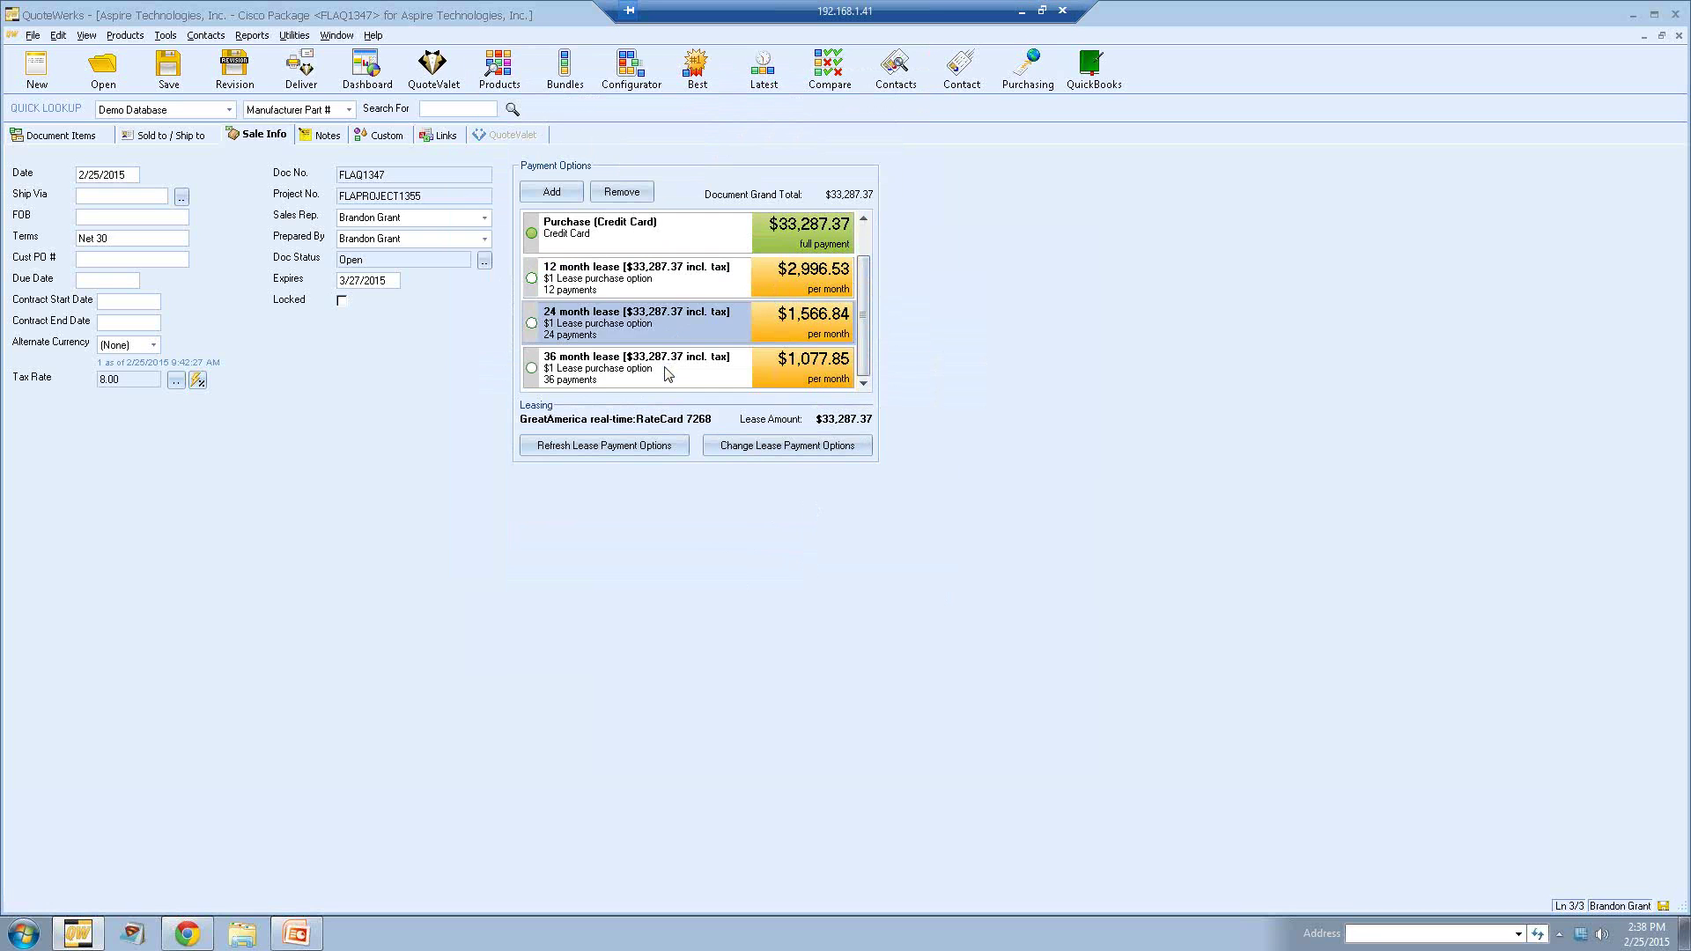
Step: Set the lease criteria to provider SampleLeaseRateCards2, the 12, 24, 36 and 48 month terms, $1 Buyout and 0 advance payments
left_click(751, 449)
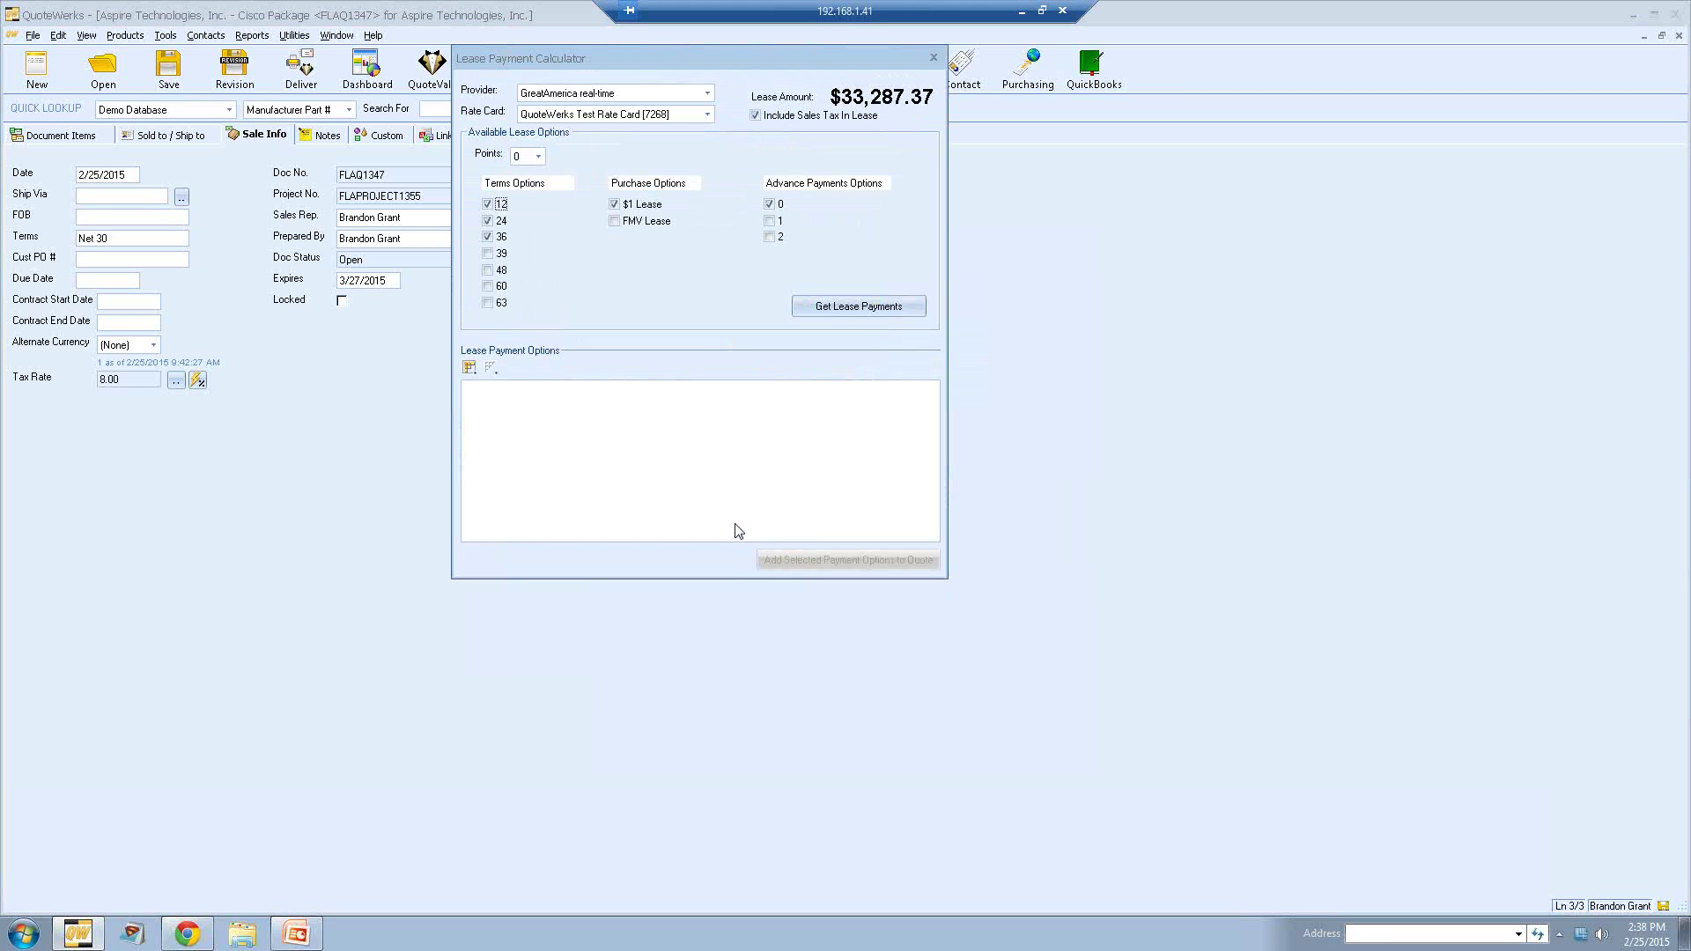
left_click(708, 93)
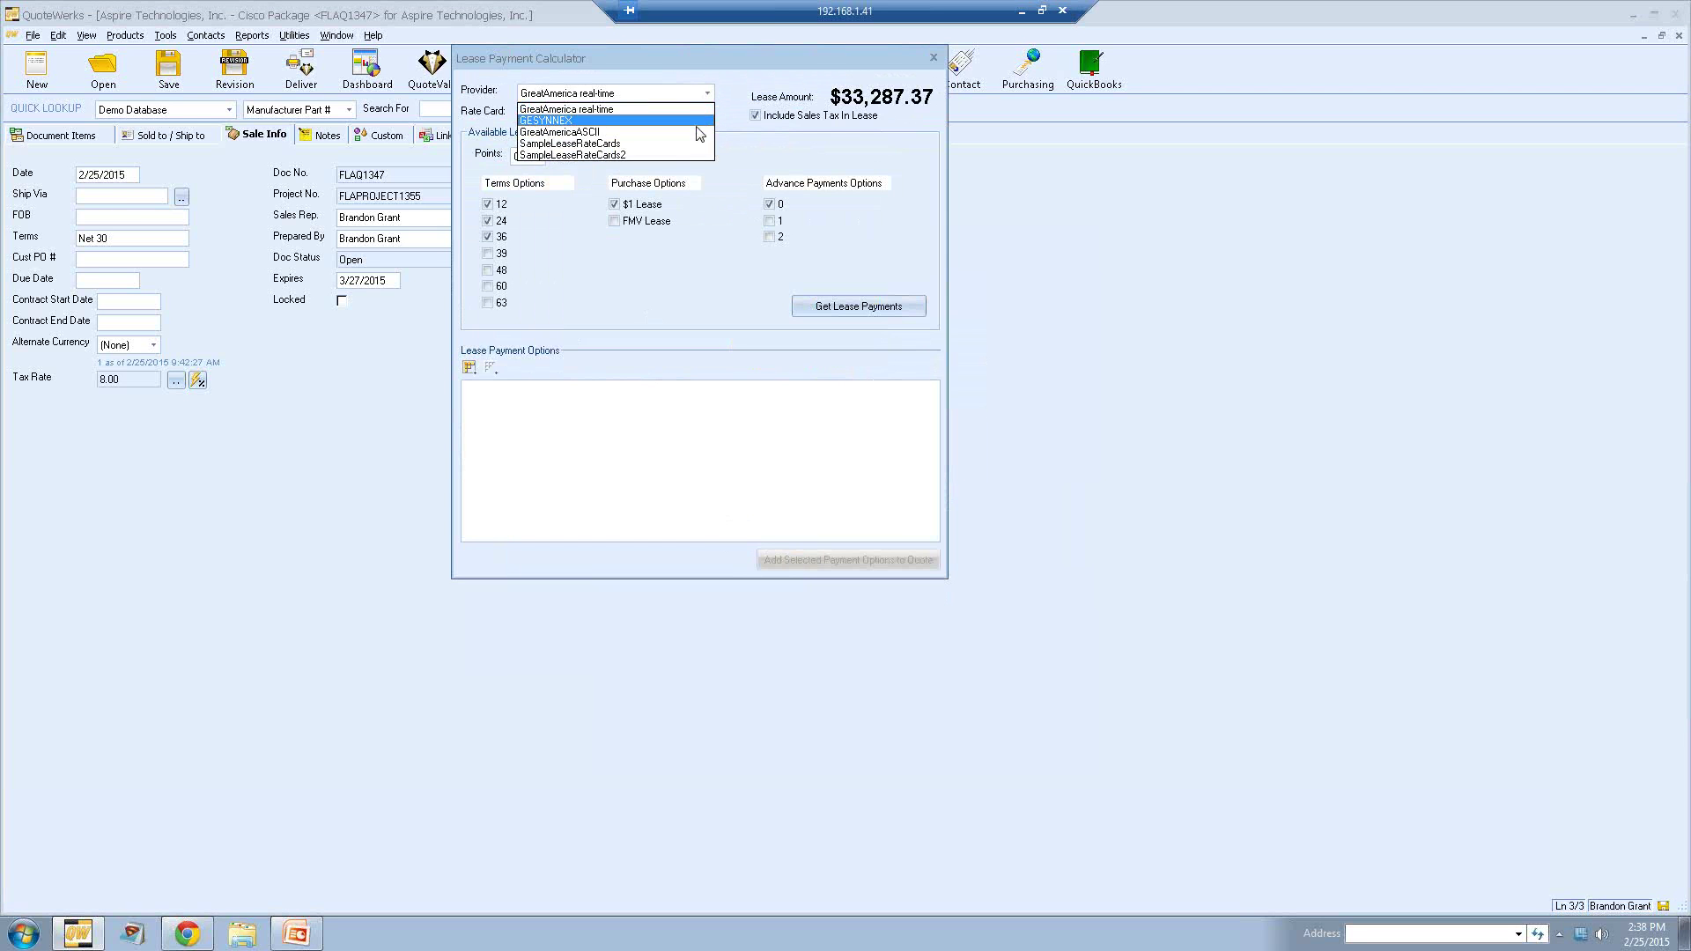
left_click(691, 155)
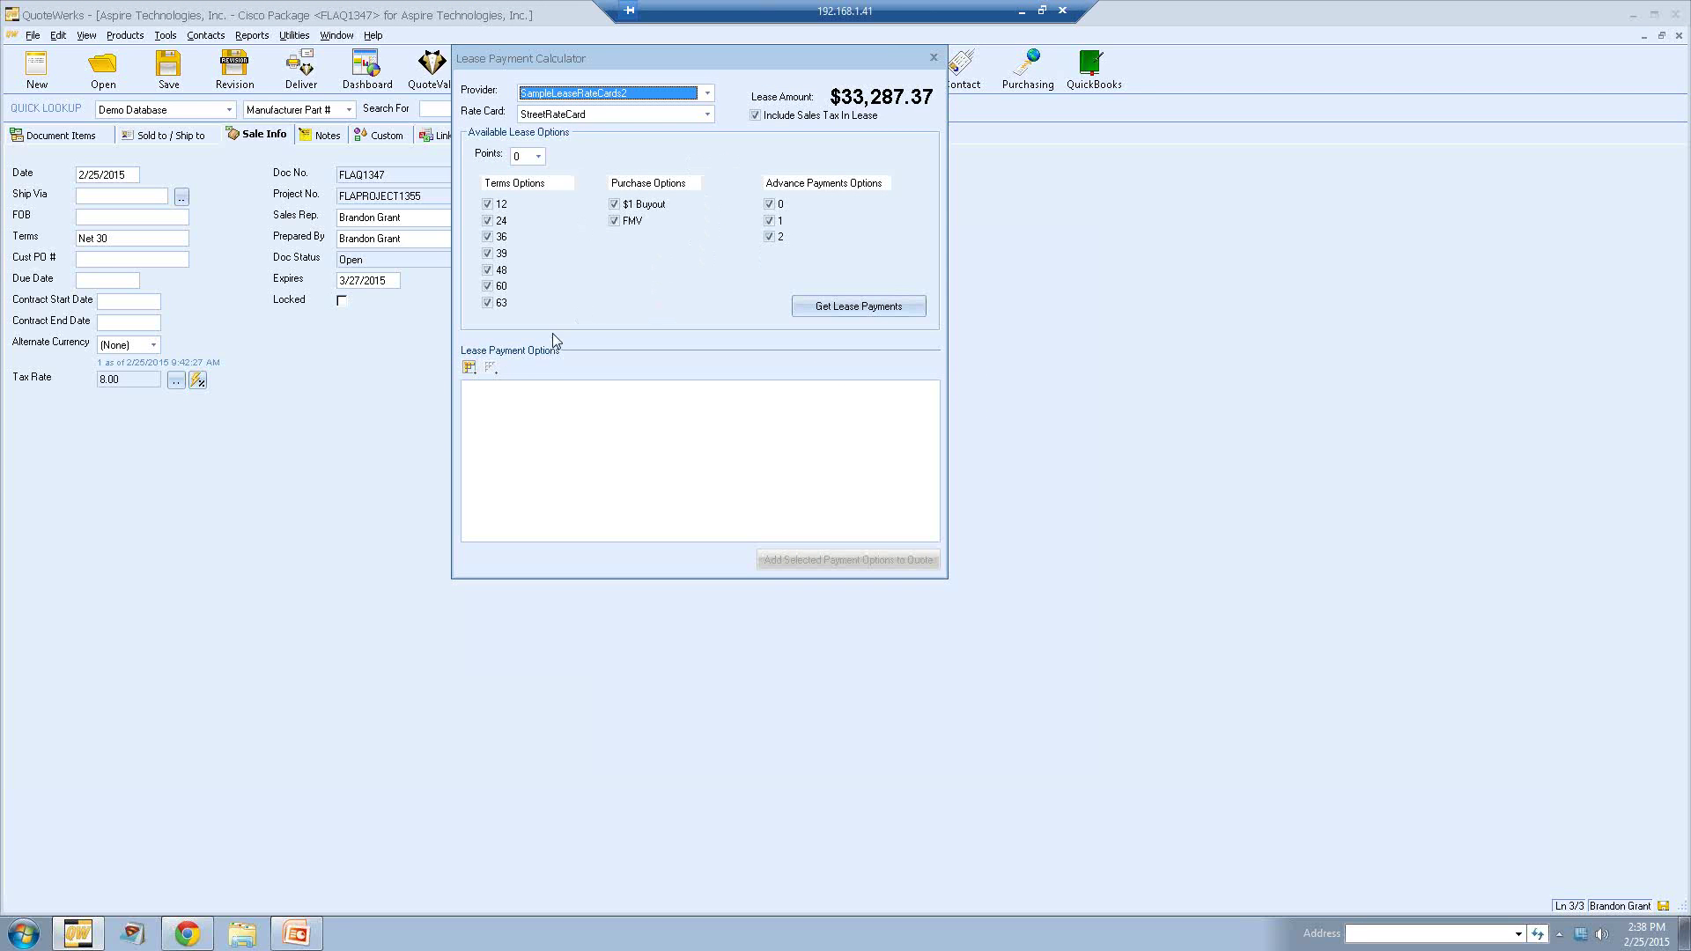
left_click(486, 302)
left_click(487, 285)
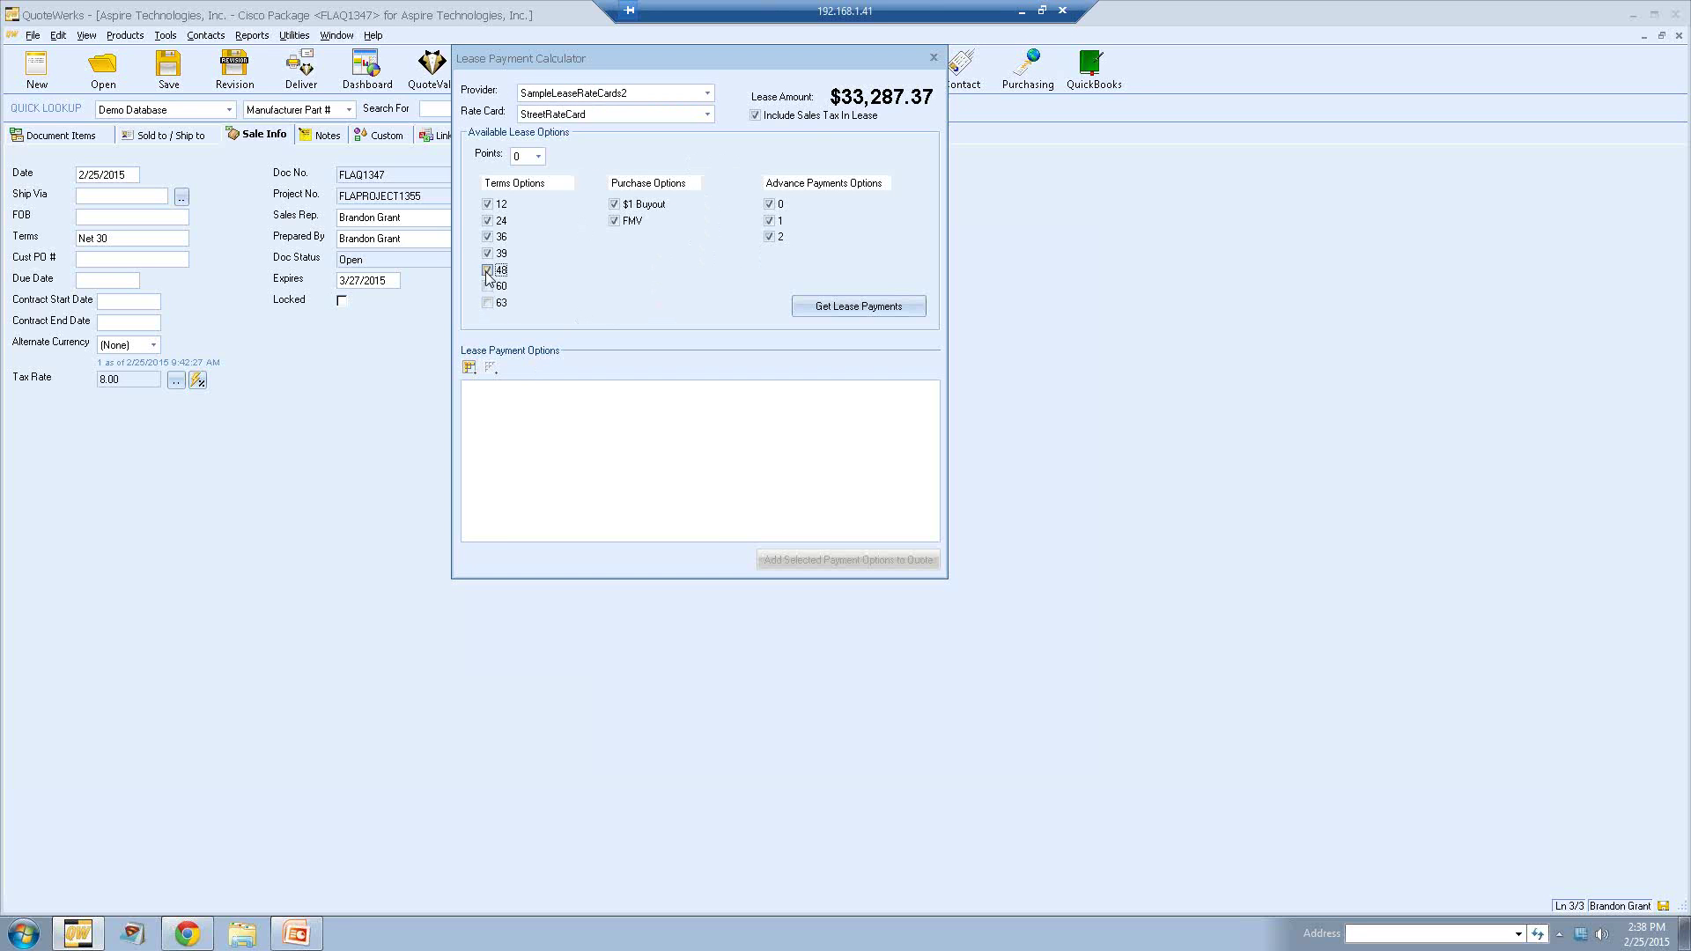
left_click(487, 269)
left_click(487, 253)
left_click(487, 269)
left_click(613, 221)
left_click(769, 220)
left_click(768, 236)
Step: Get the lease payments for the SampleLeaseRateCards2 criteria, look through them and close the calculator without adding any
left_click(796, 310)
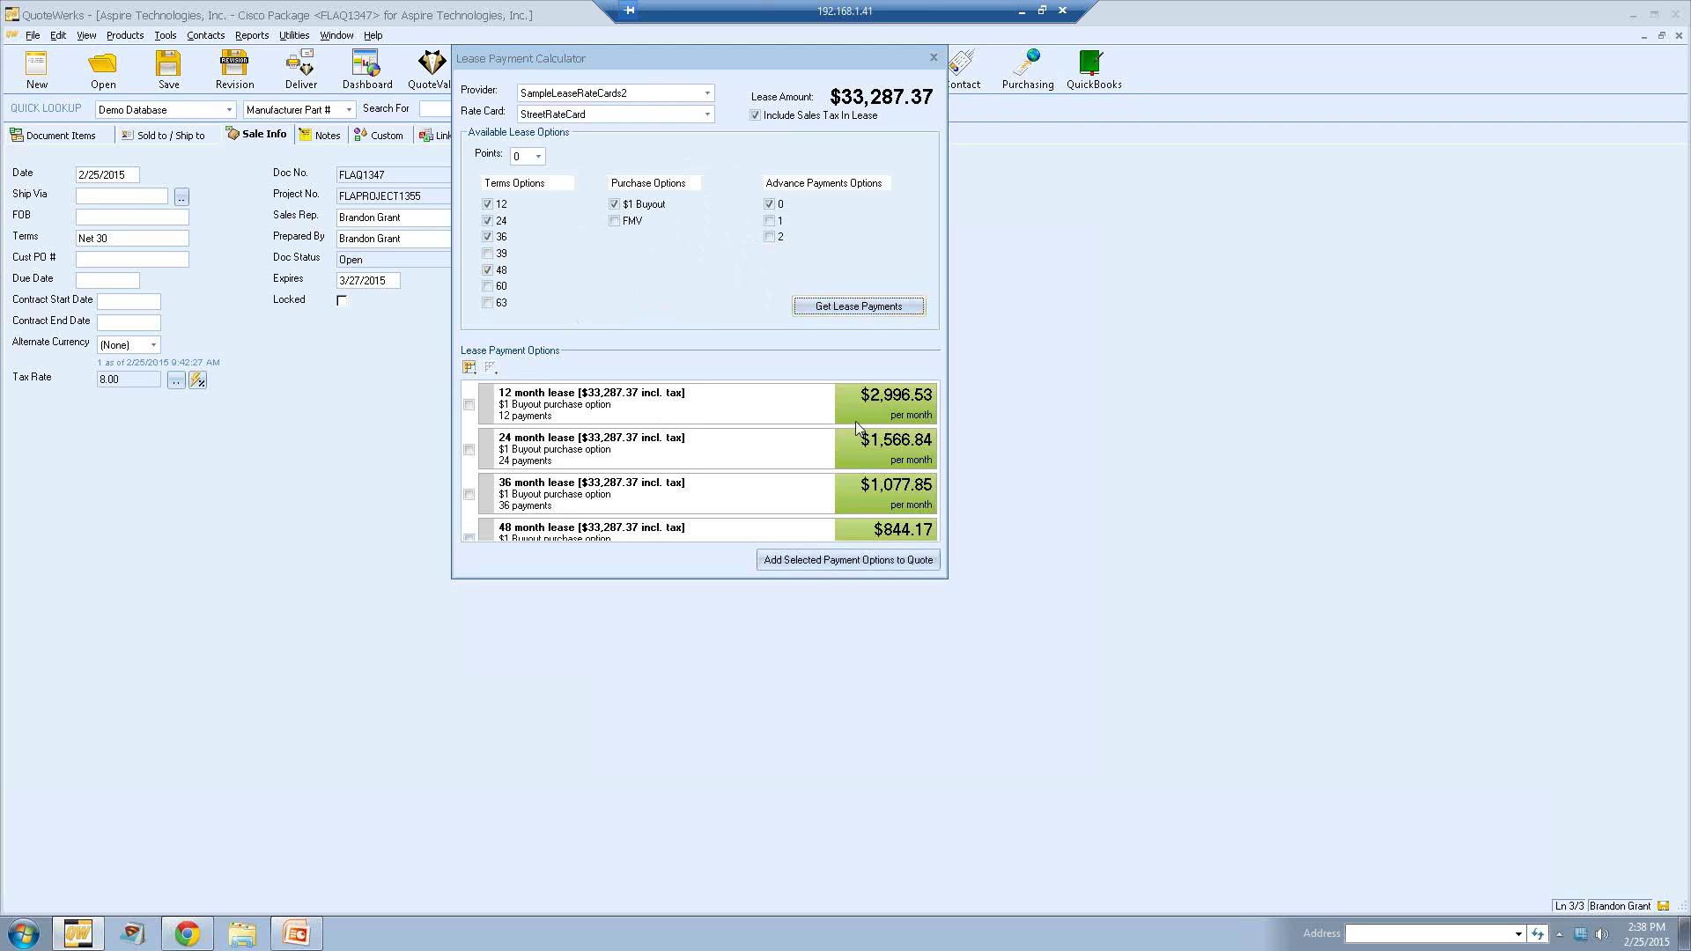
scroll(710, 524, "down", 1)
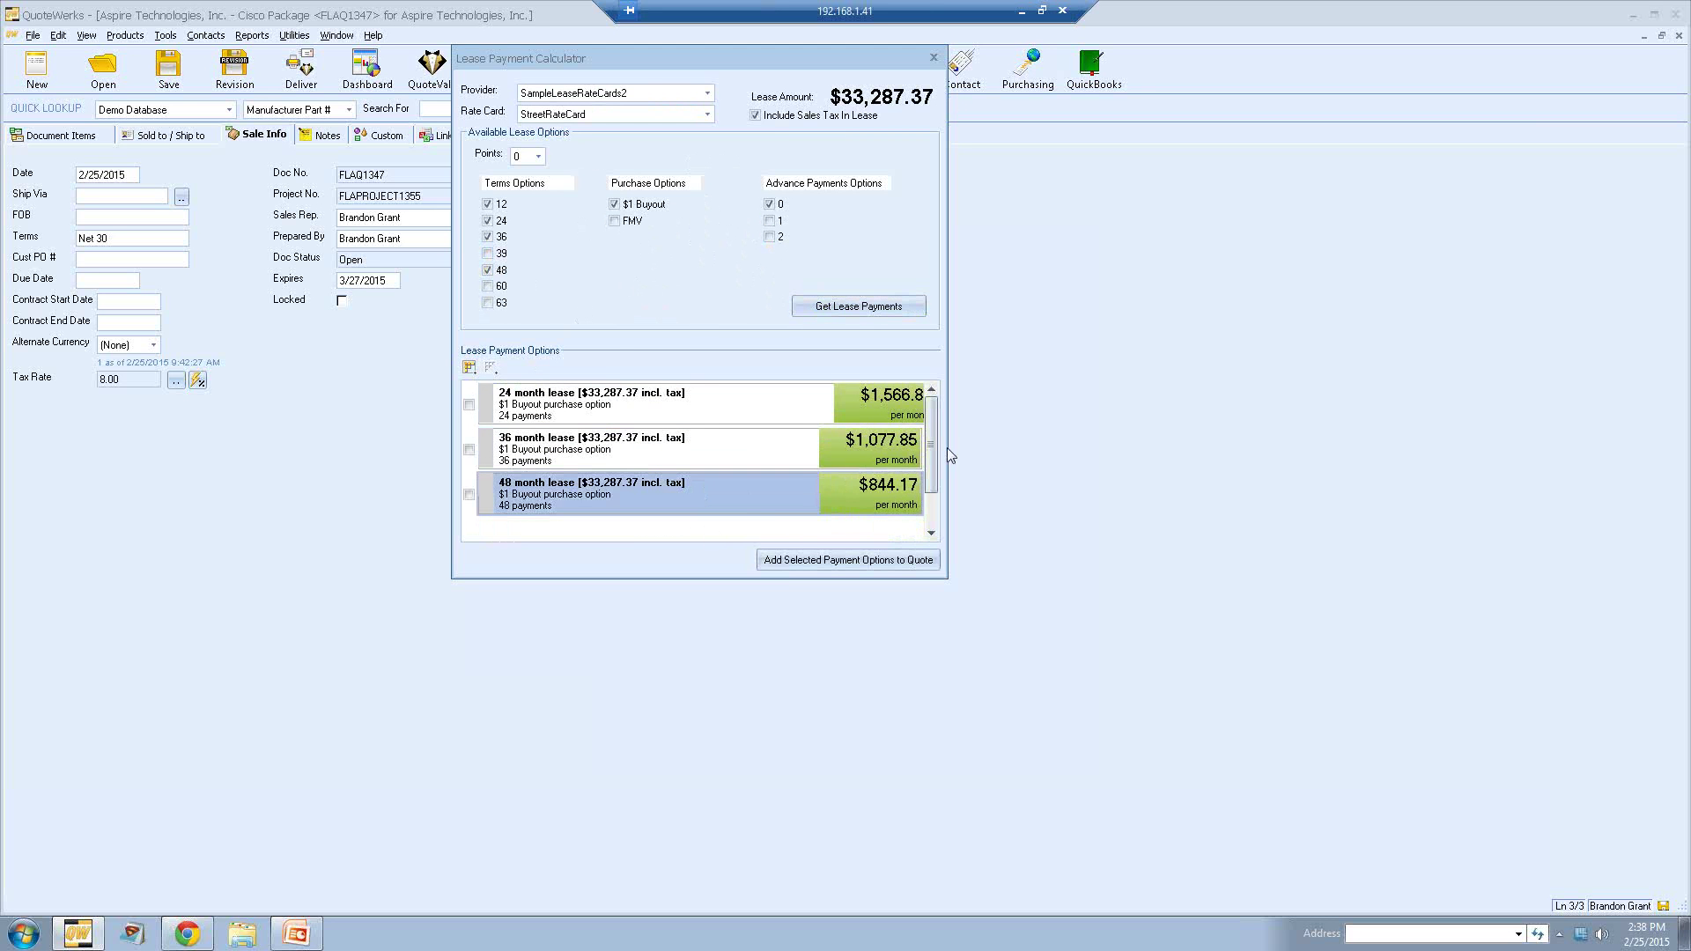
left_click_drag(932, 510, 936, 398)
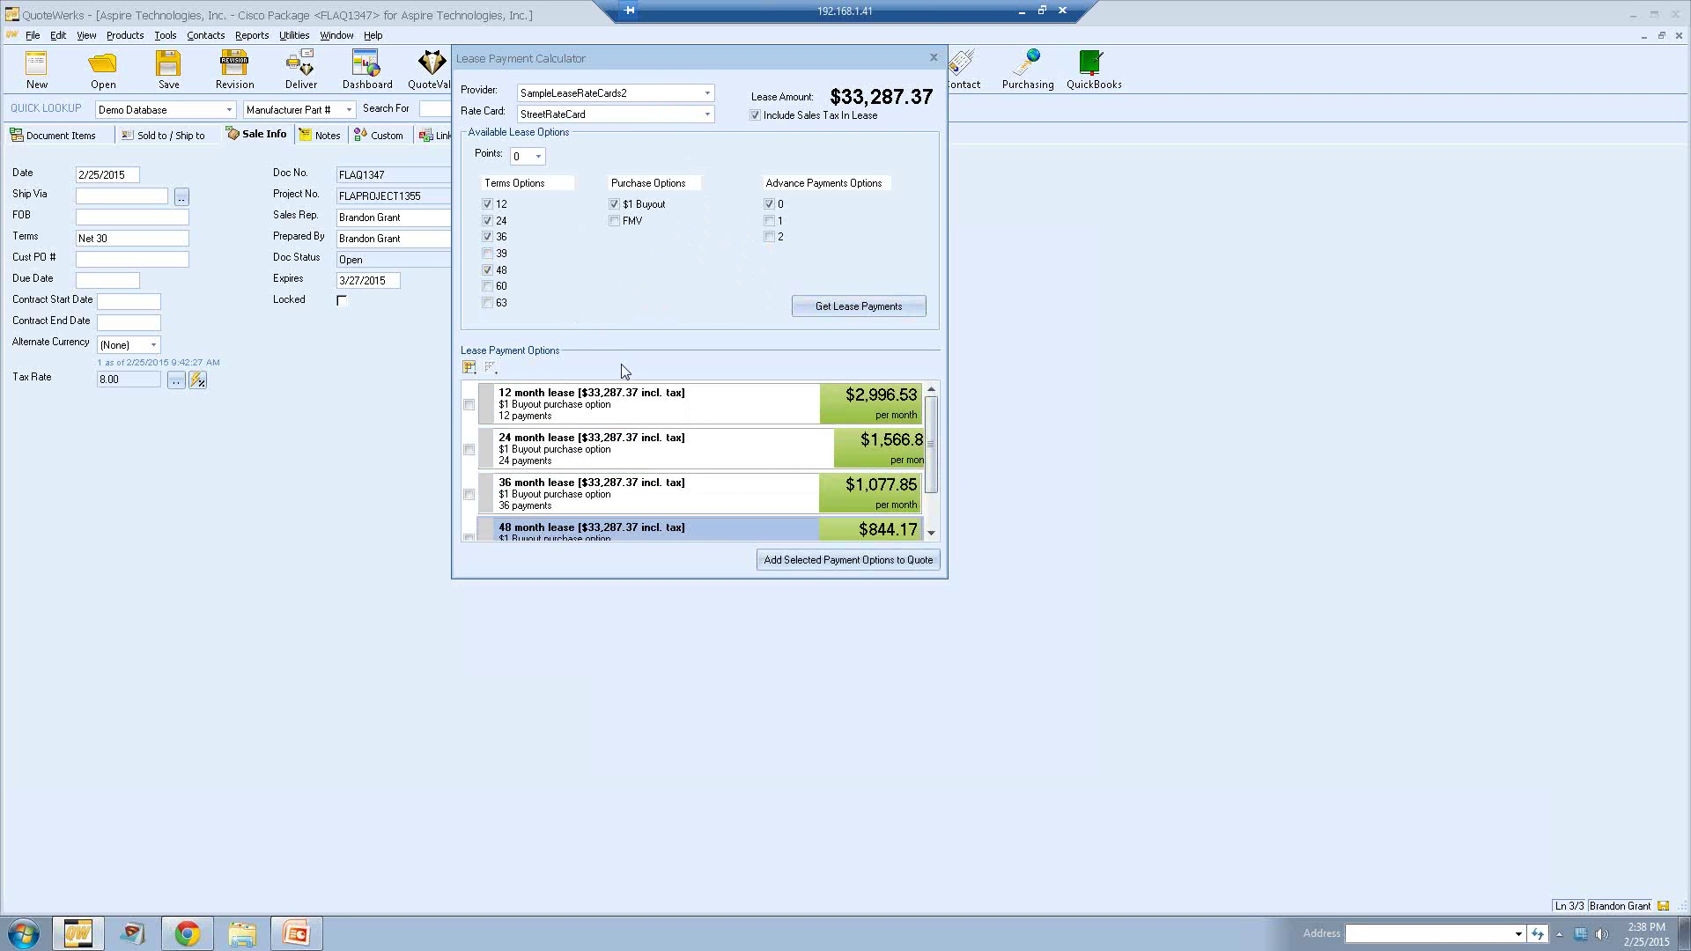
left_click(934, 57)
Step: Choose the 12 month lease as the quote's active payment option and look through the remaining options
scroll(864, 304, "up", 1)
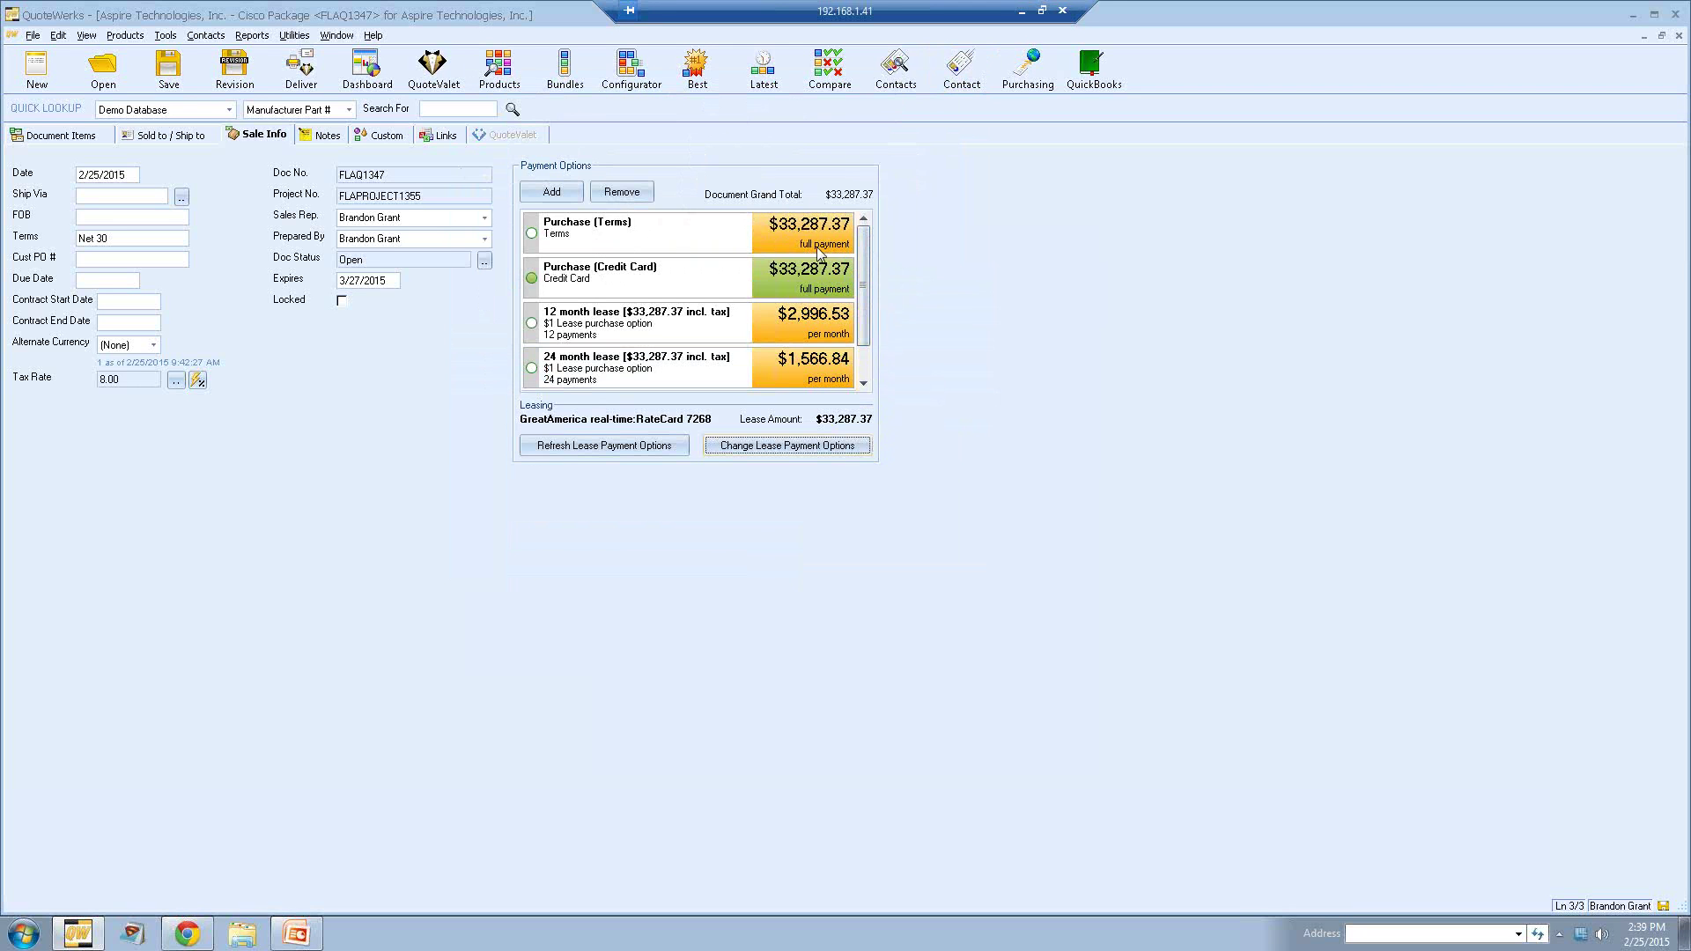
left_click(621, 239)
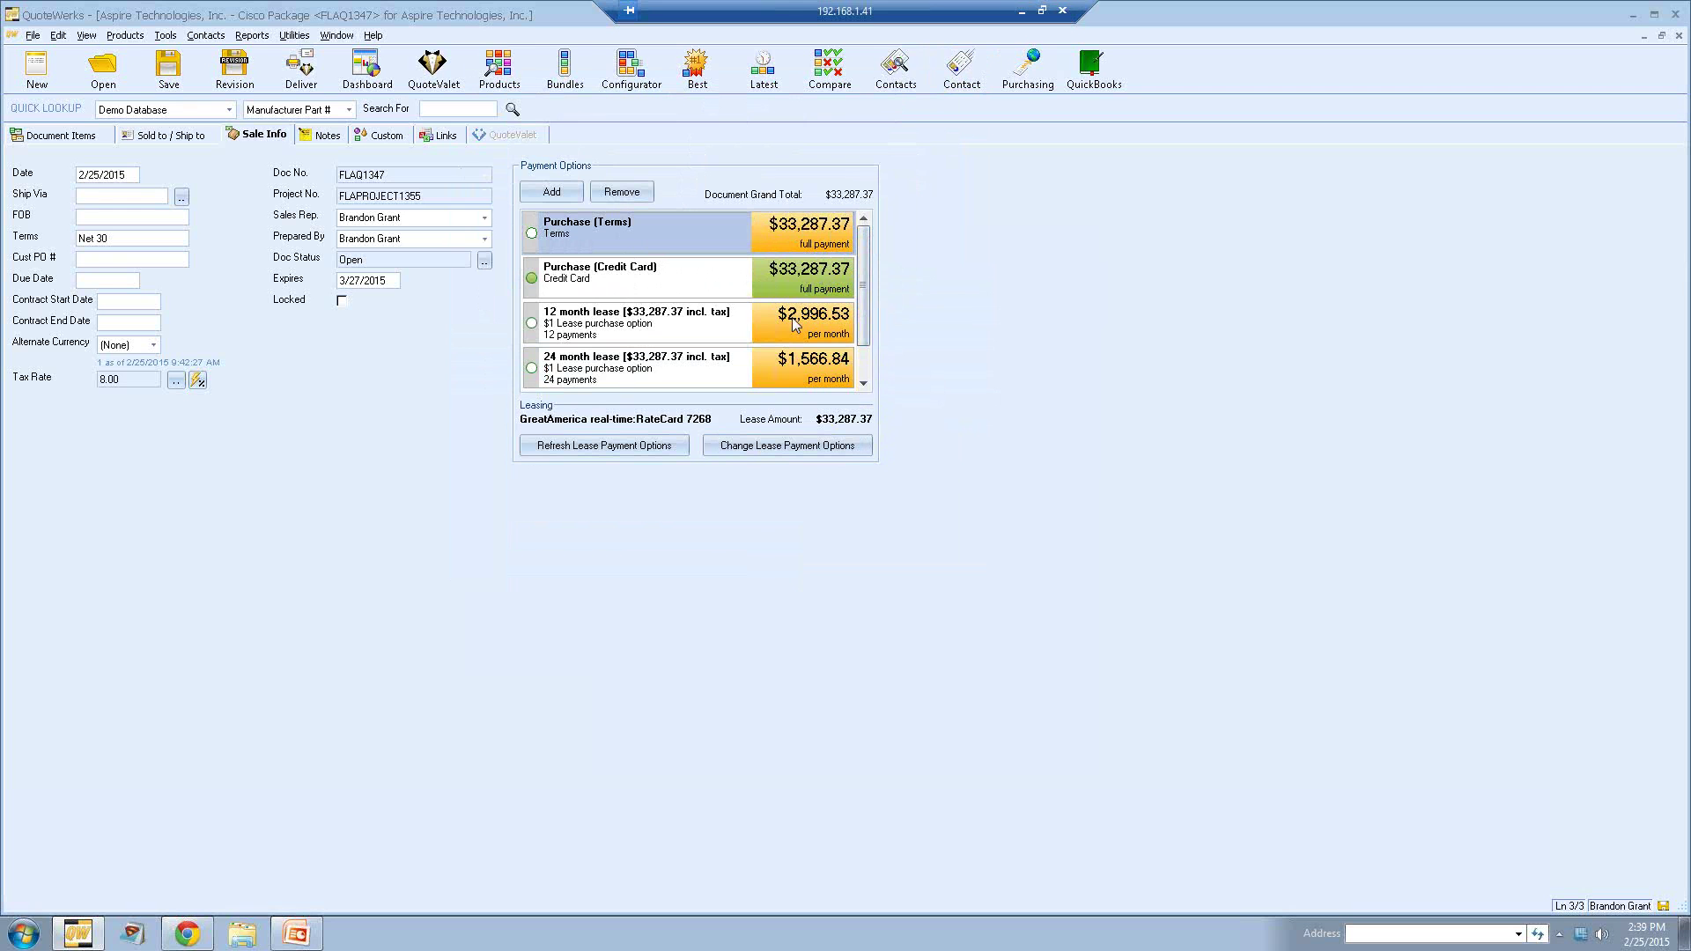
left_click(863, 384)
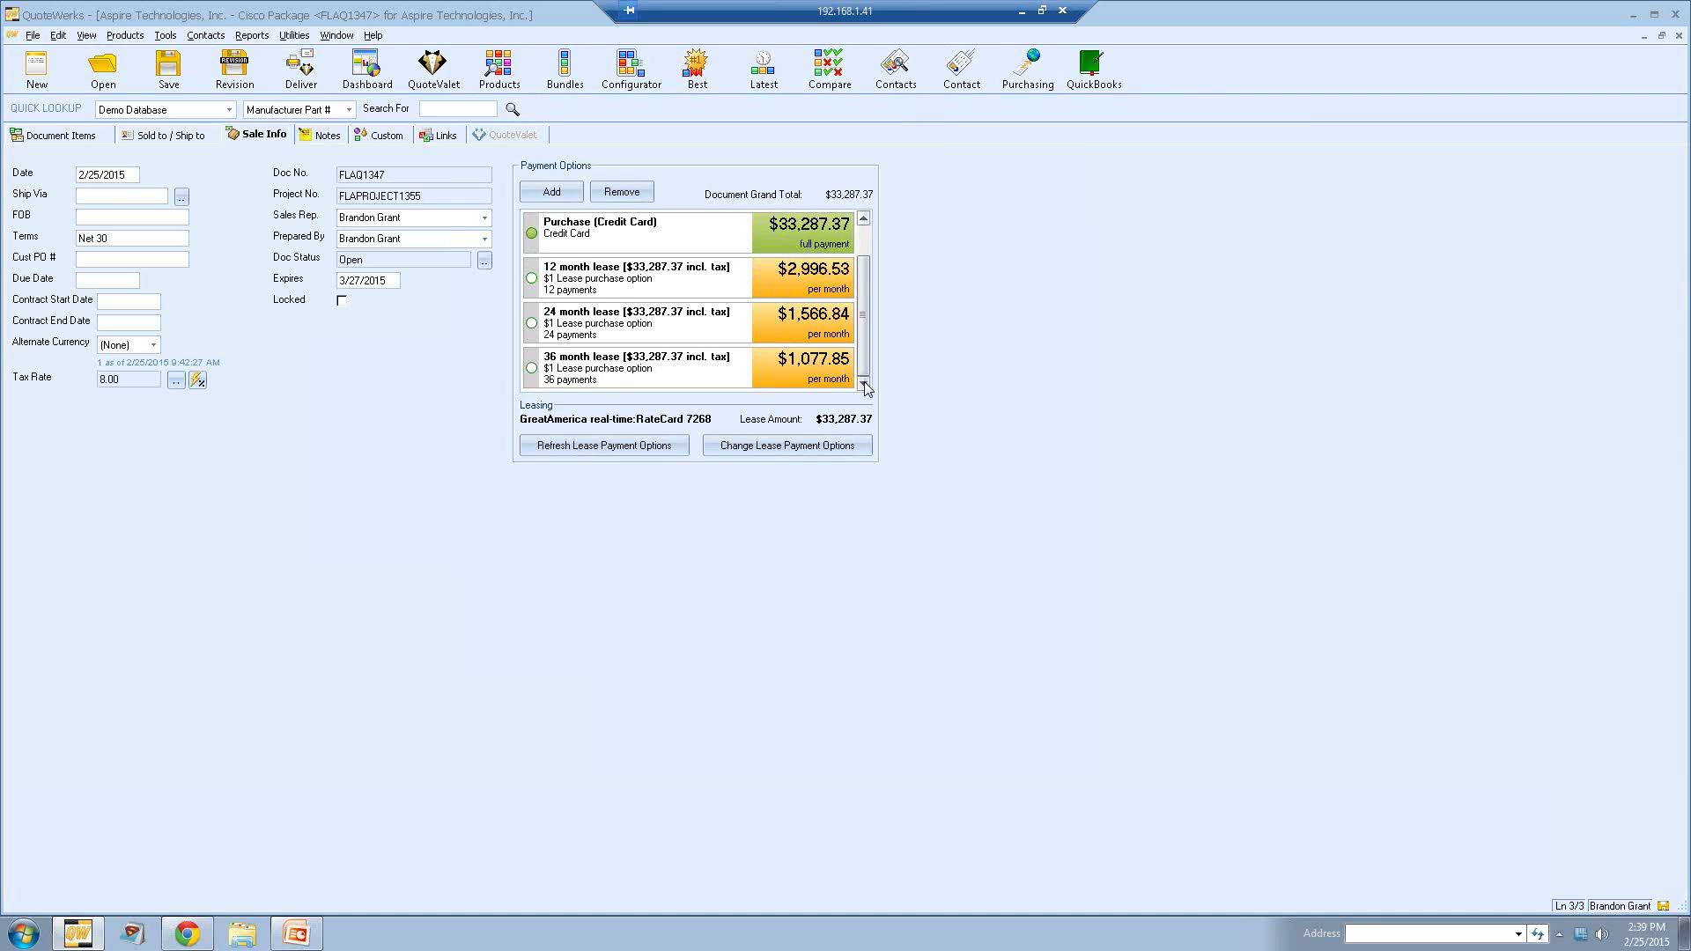
left_click(591, 281)
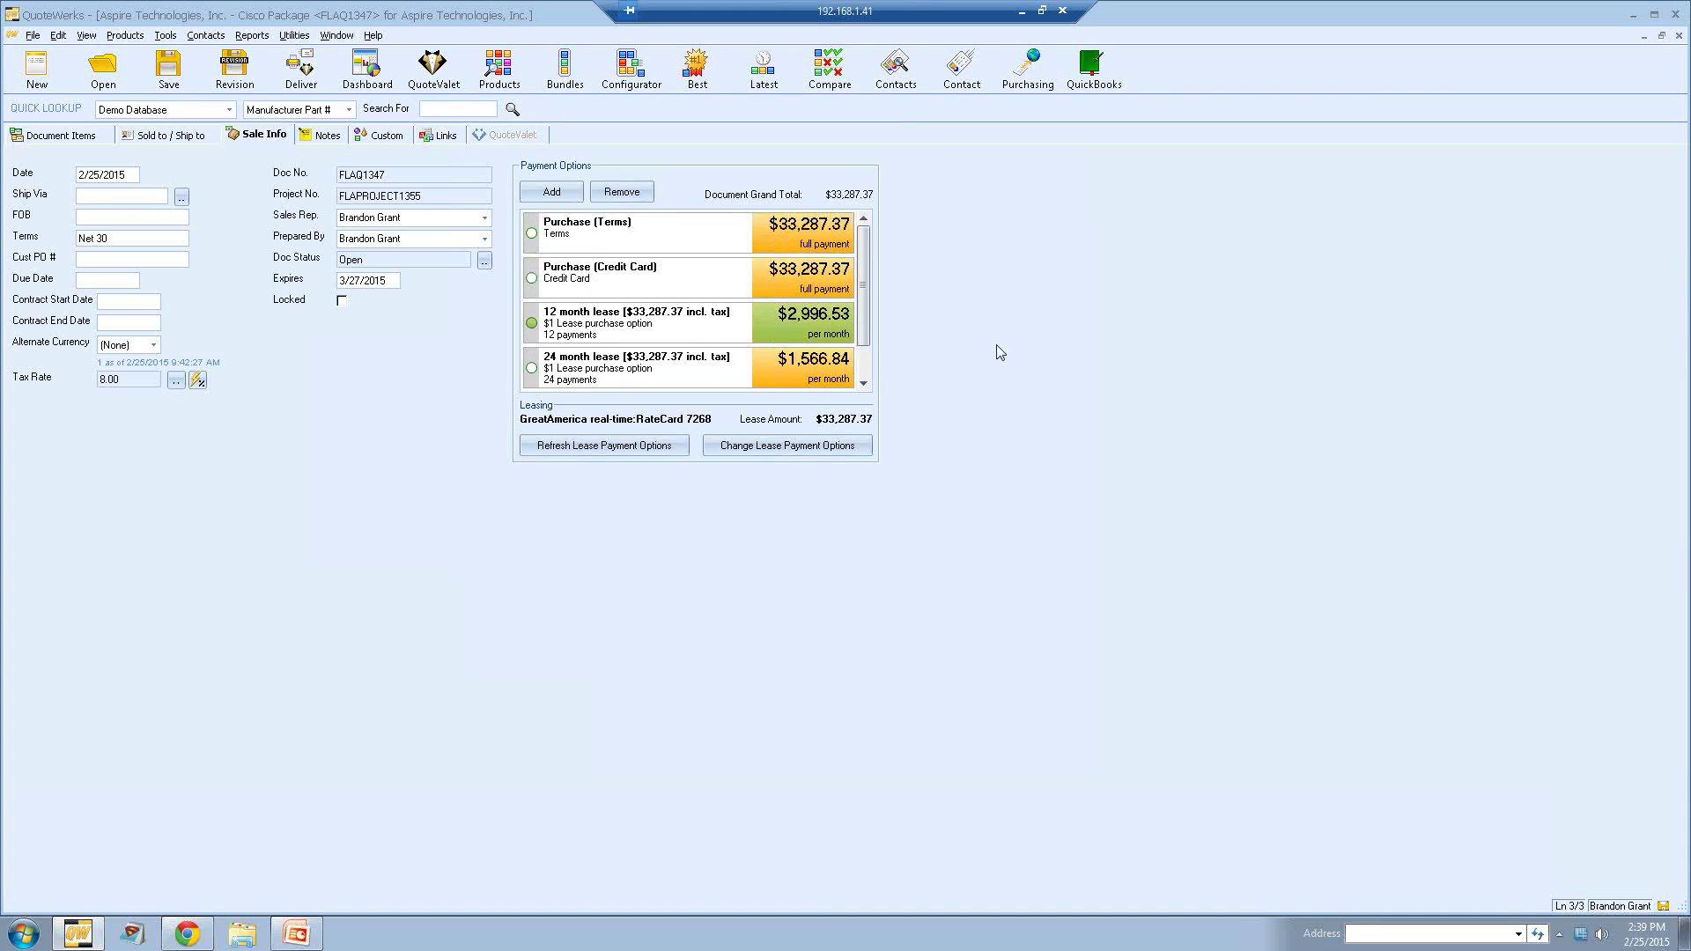
scroll(868, 289, "down", 1)
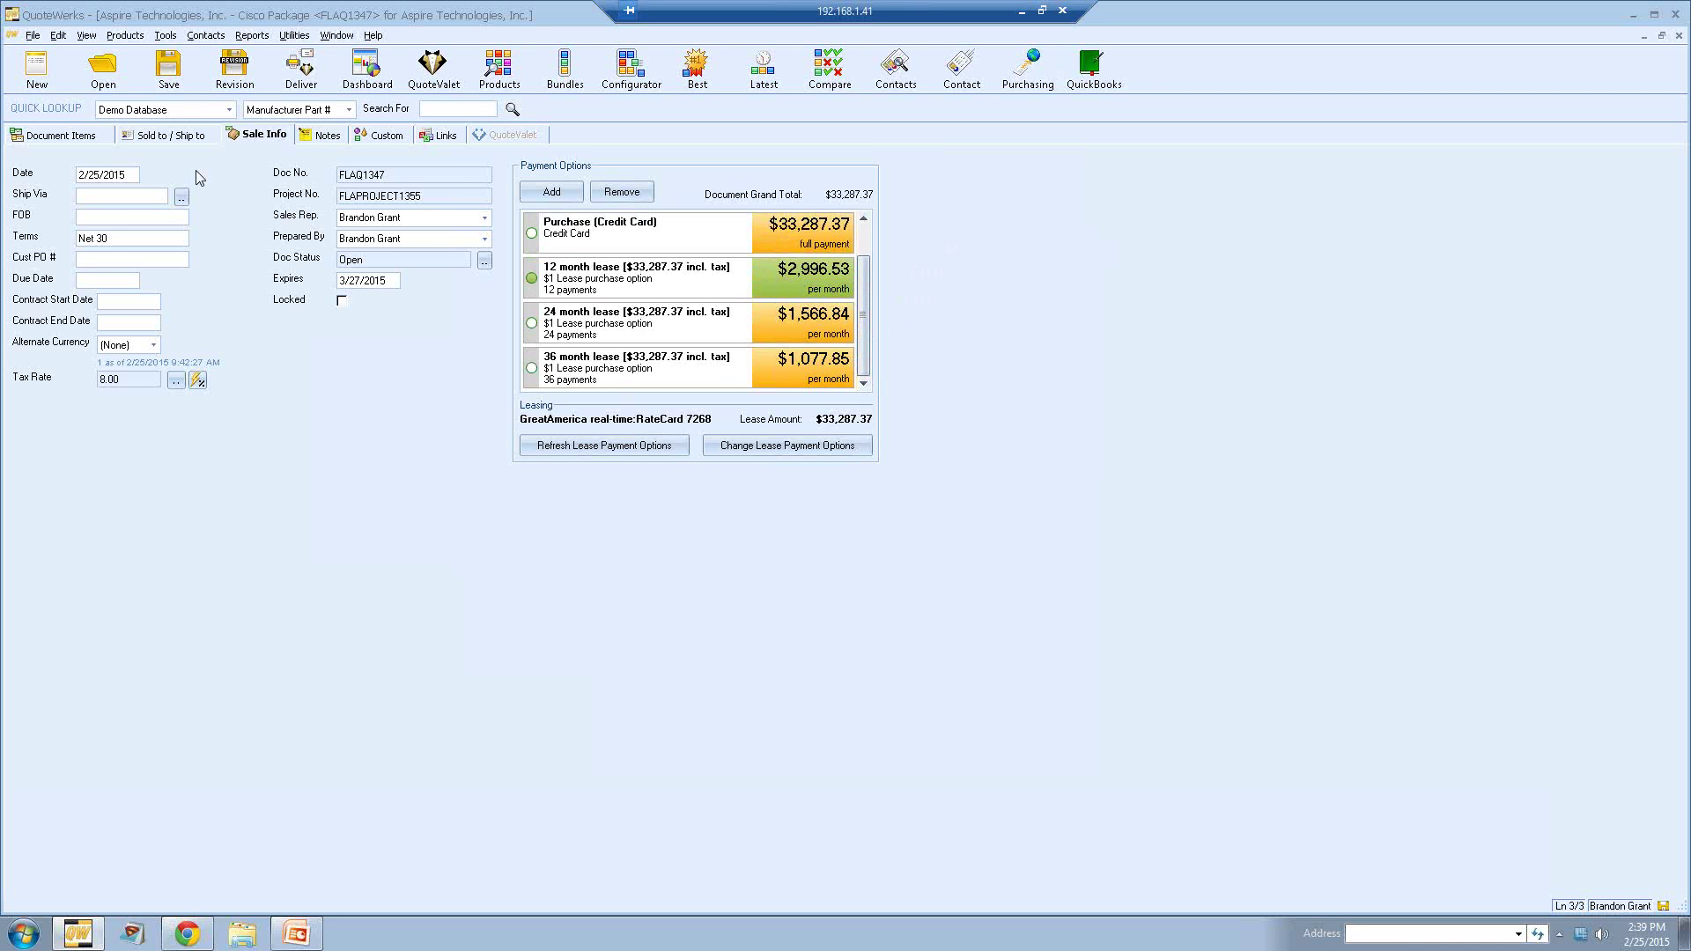
Step: Preview the quote with the Leasing Options layout (quote3_leasing.fpc) and examine its Payment Options section on page 2
left_click(74, 137)
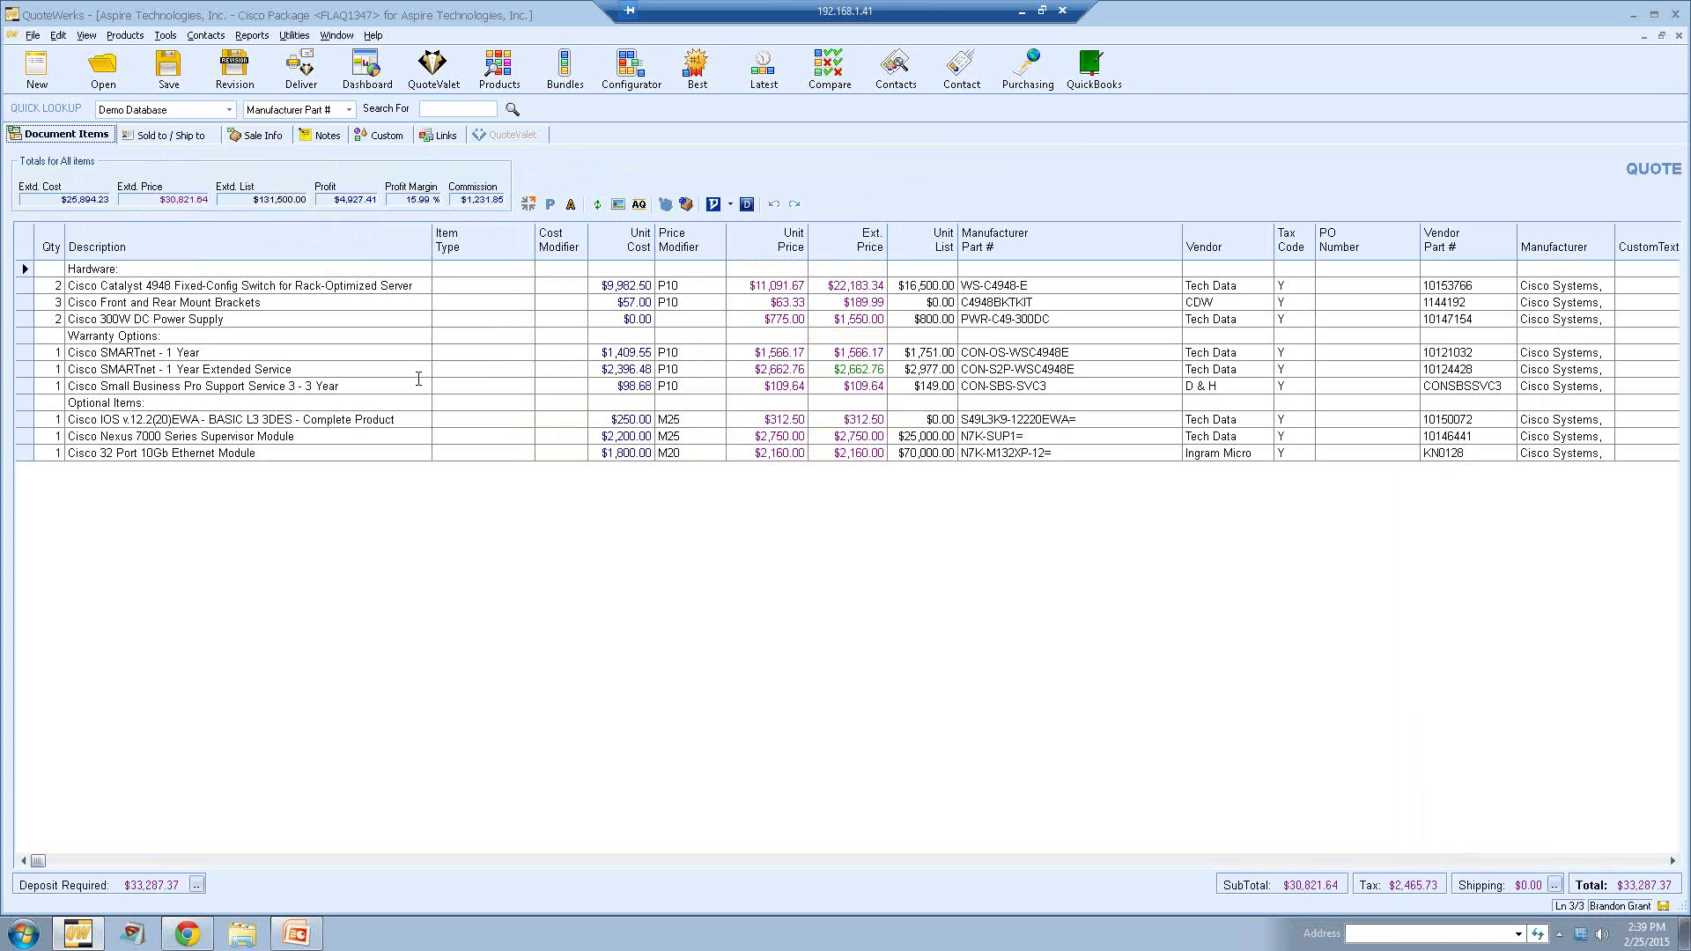
left_click(295, 67)
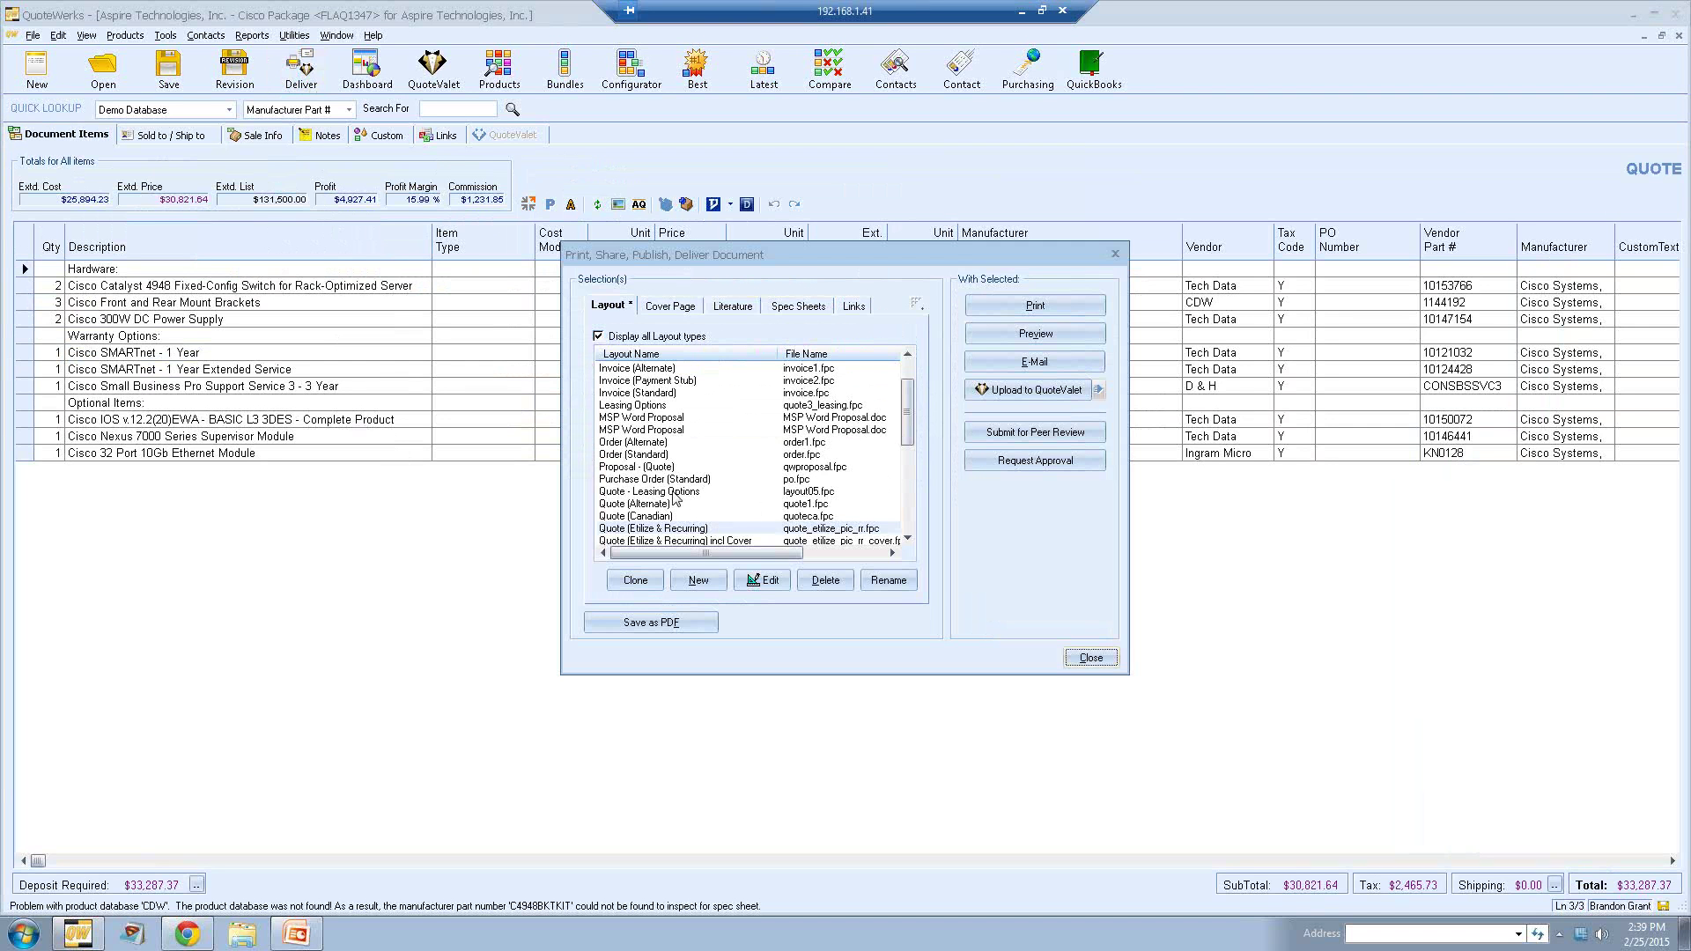
left_click(675, 495)
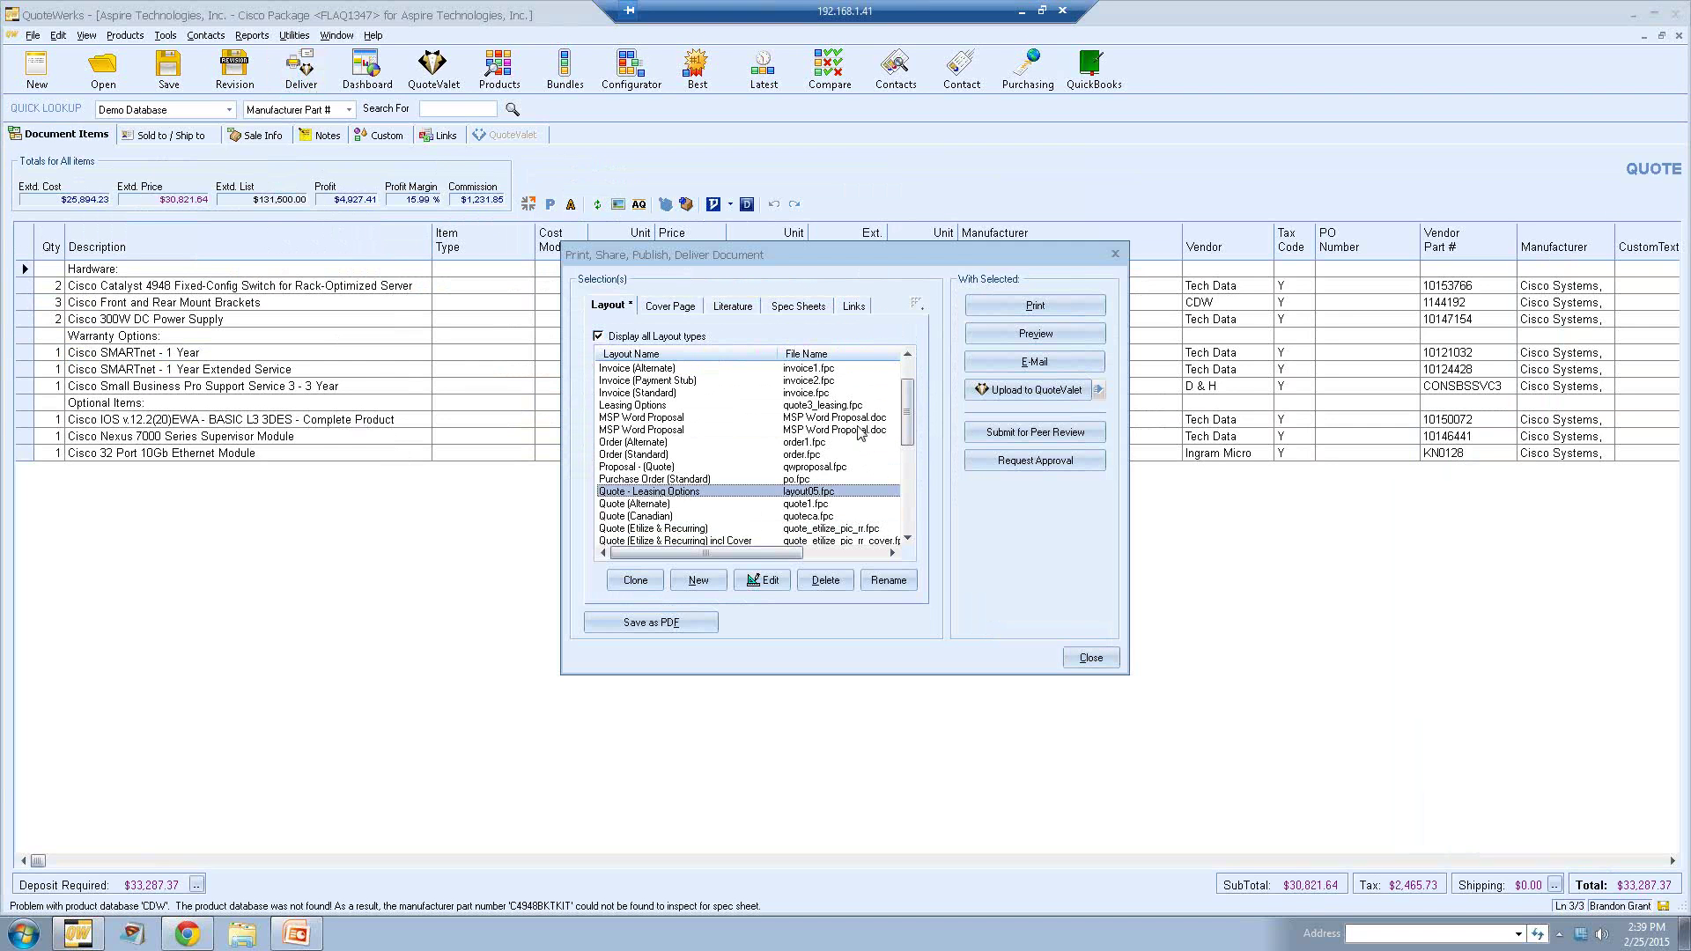
left_click(797, 406)
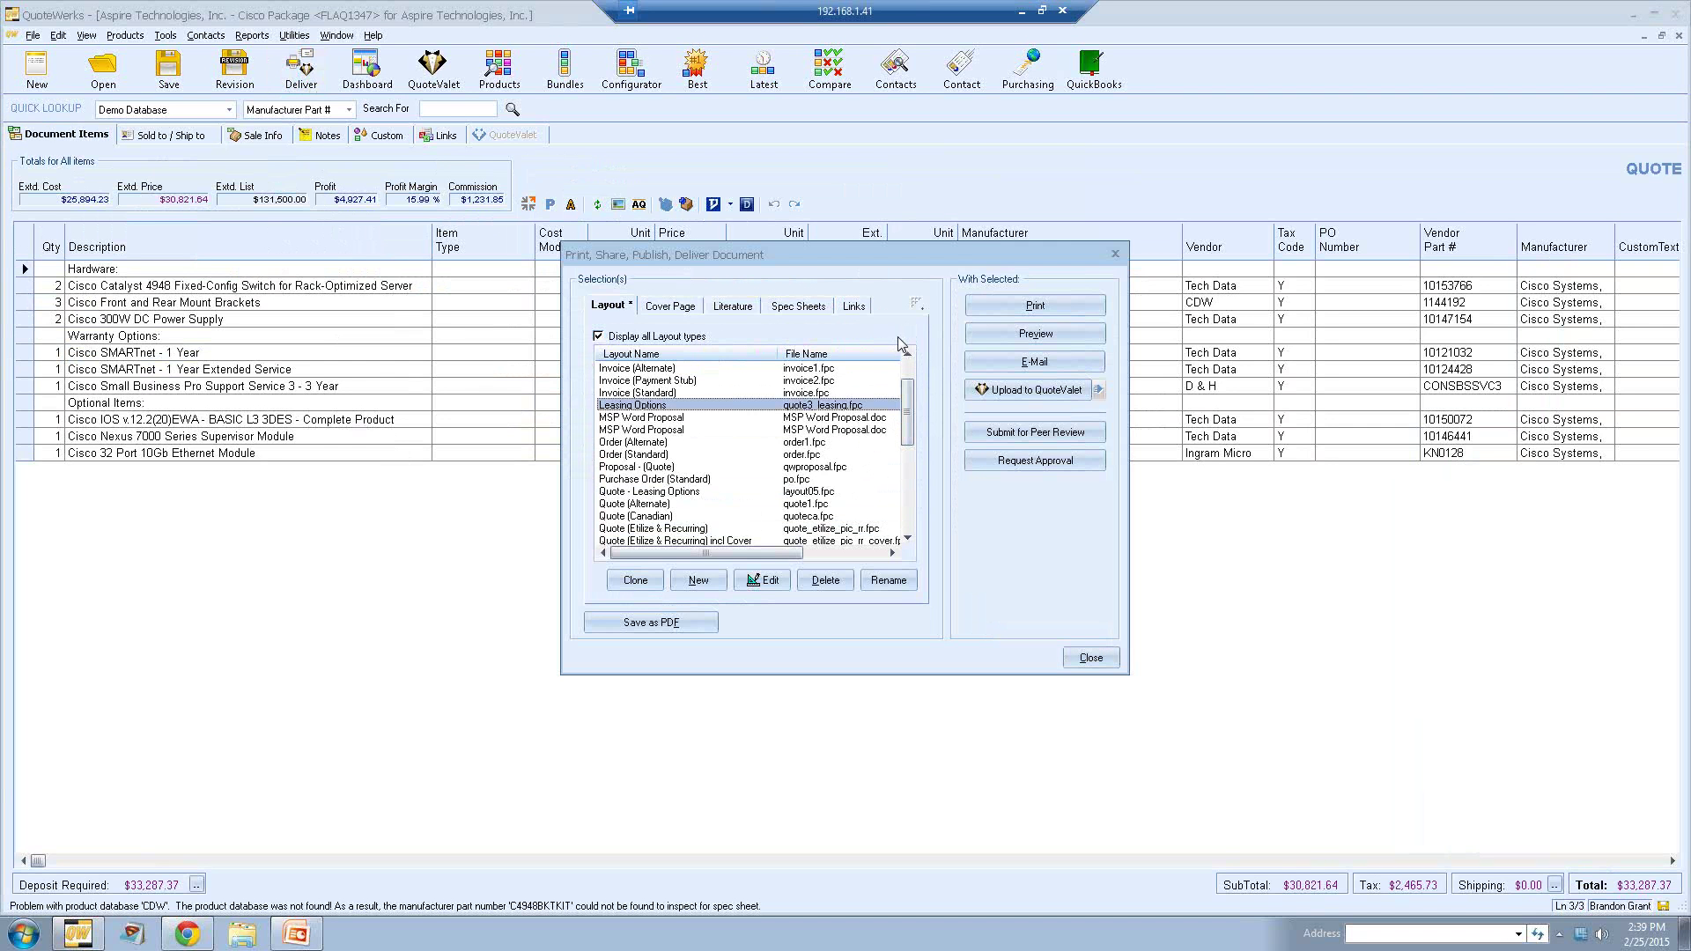
left_click(1007, 335)
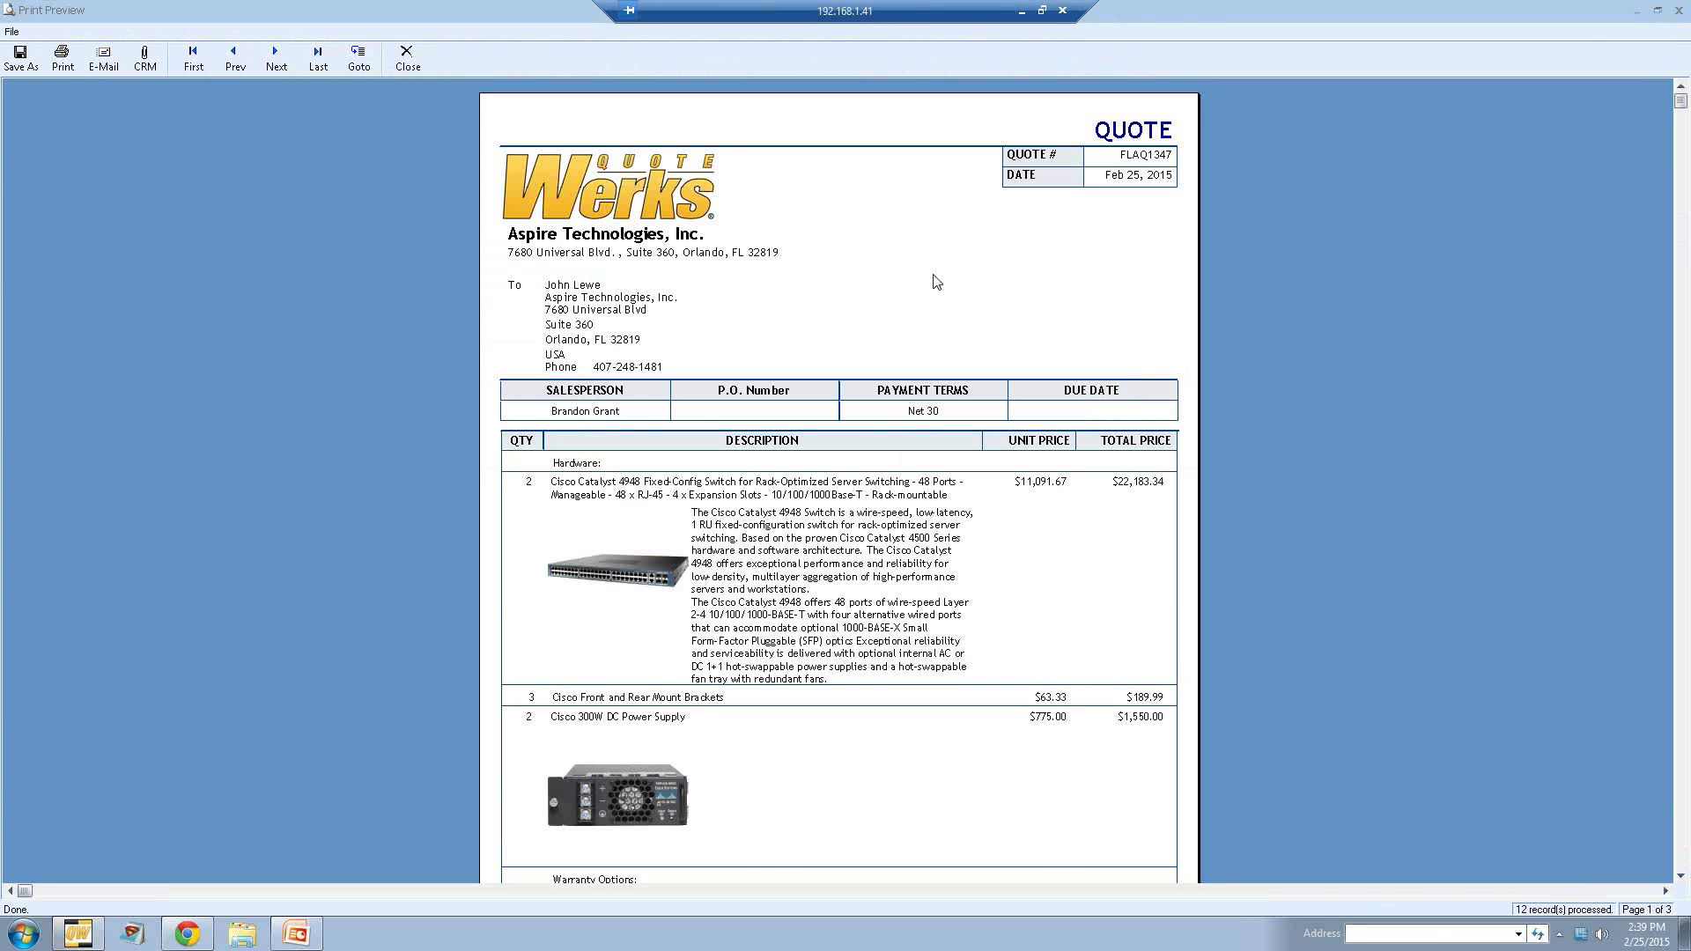
scroll(935, 282, "down", 10)
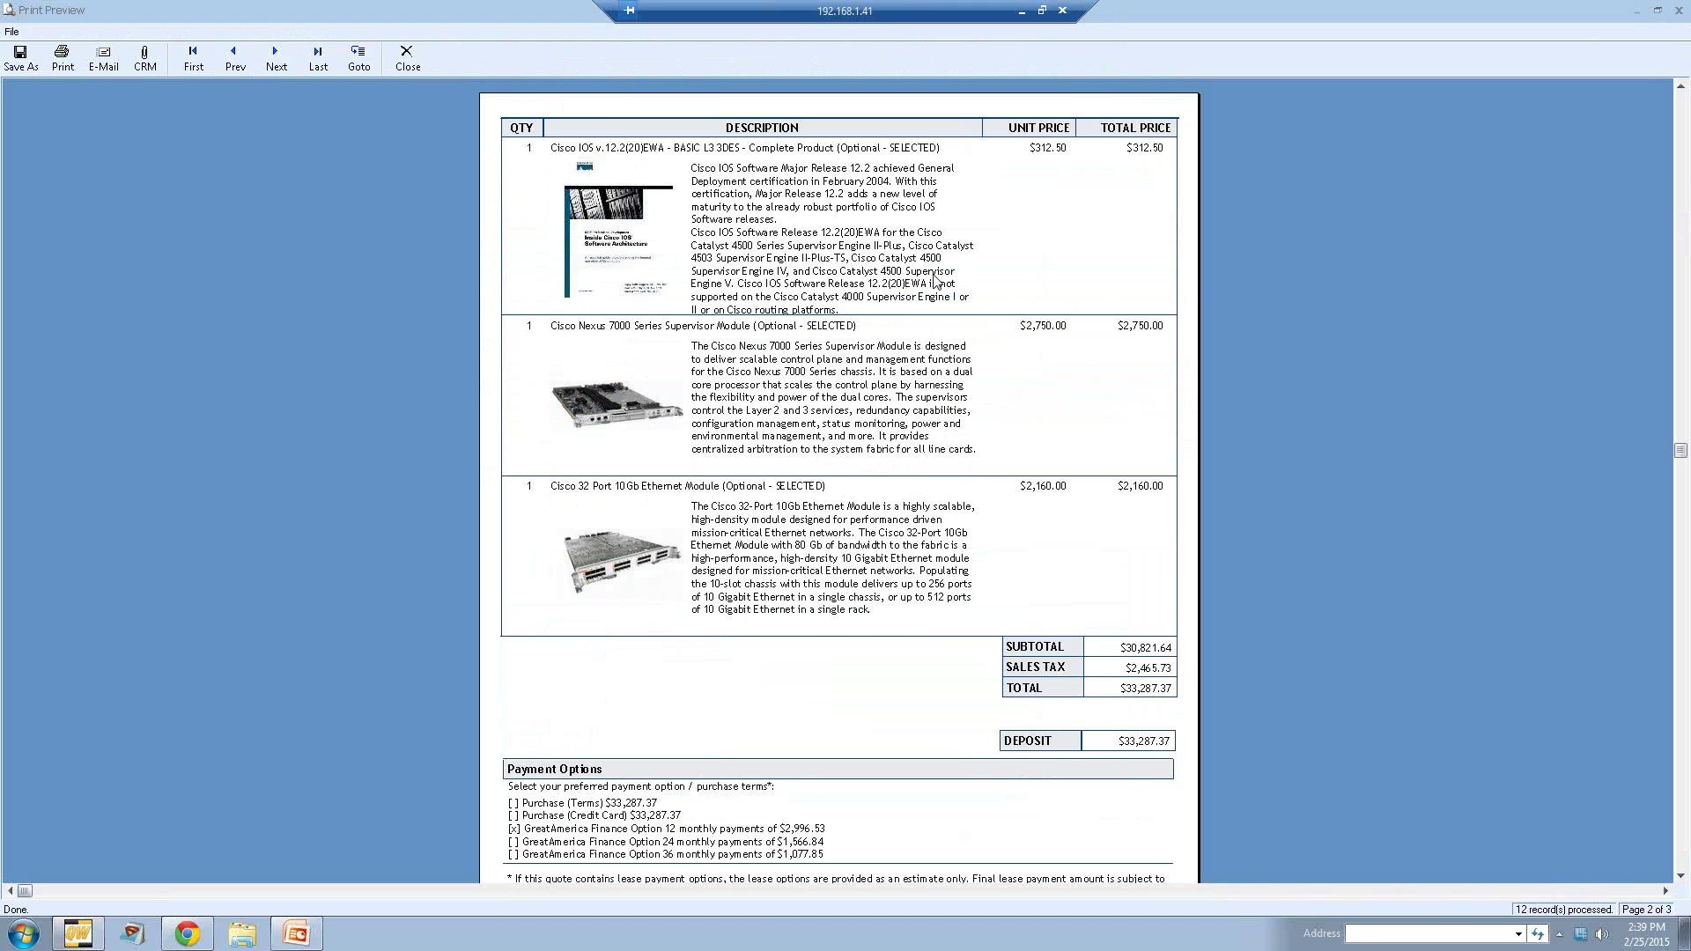
scroll(935, 282, "down", 2)
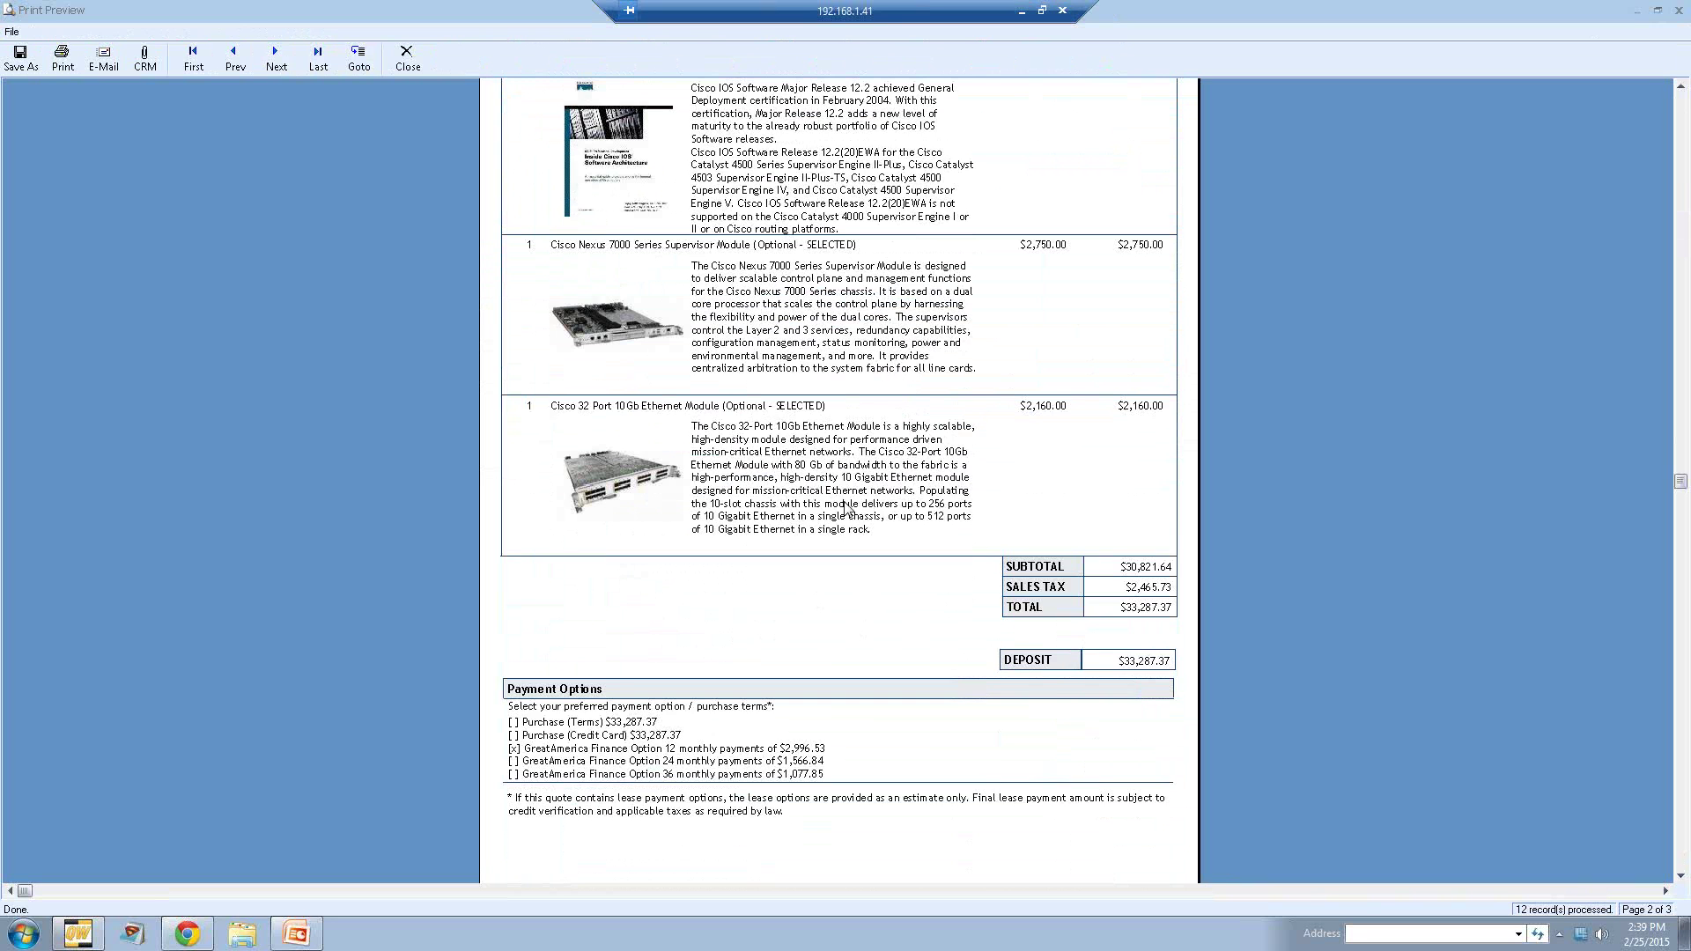
scroll(841, 514, "down", 2)
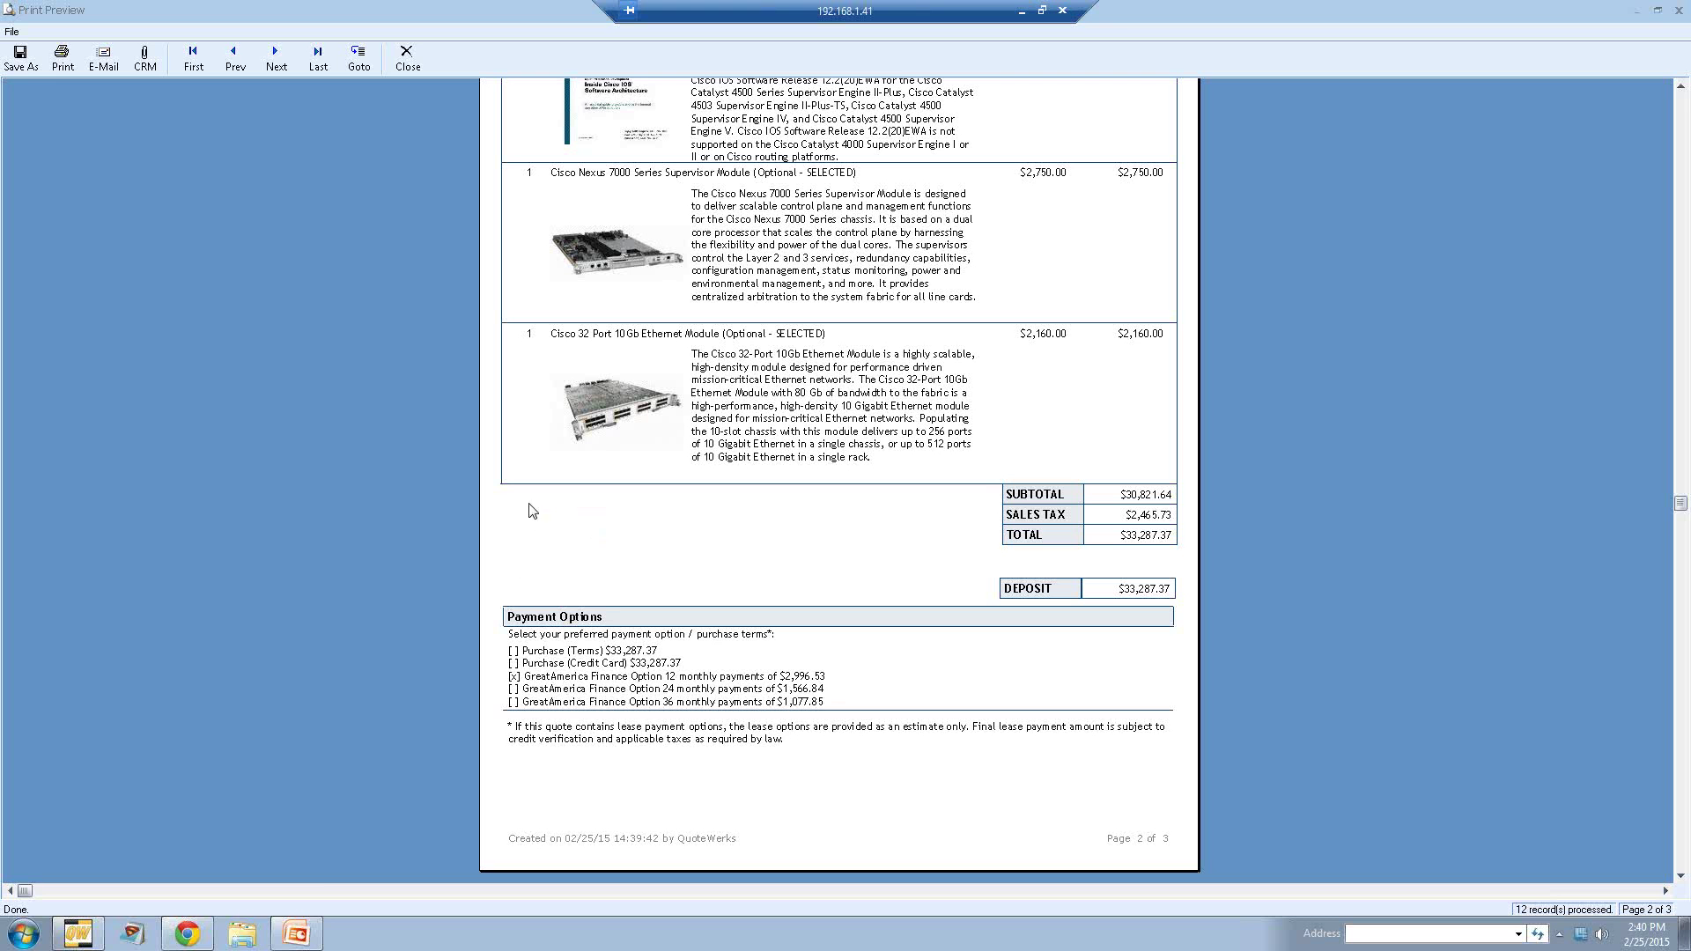
Step: Switch to Chrome, view the QuoteWerks Leasing Integration page through to its Leasing Templates, and return to the print preview
left_click(185, 935)
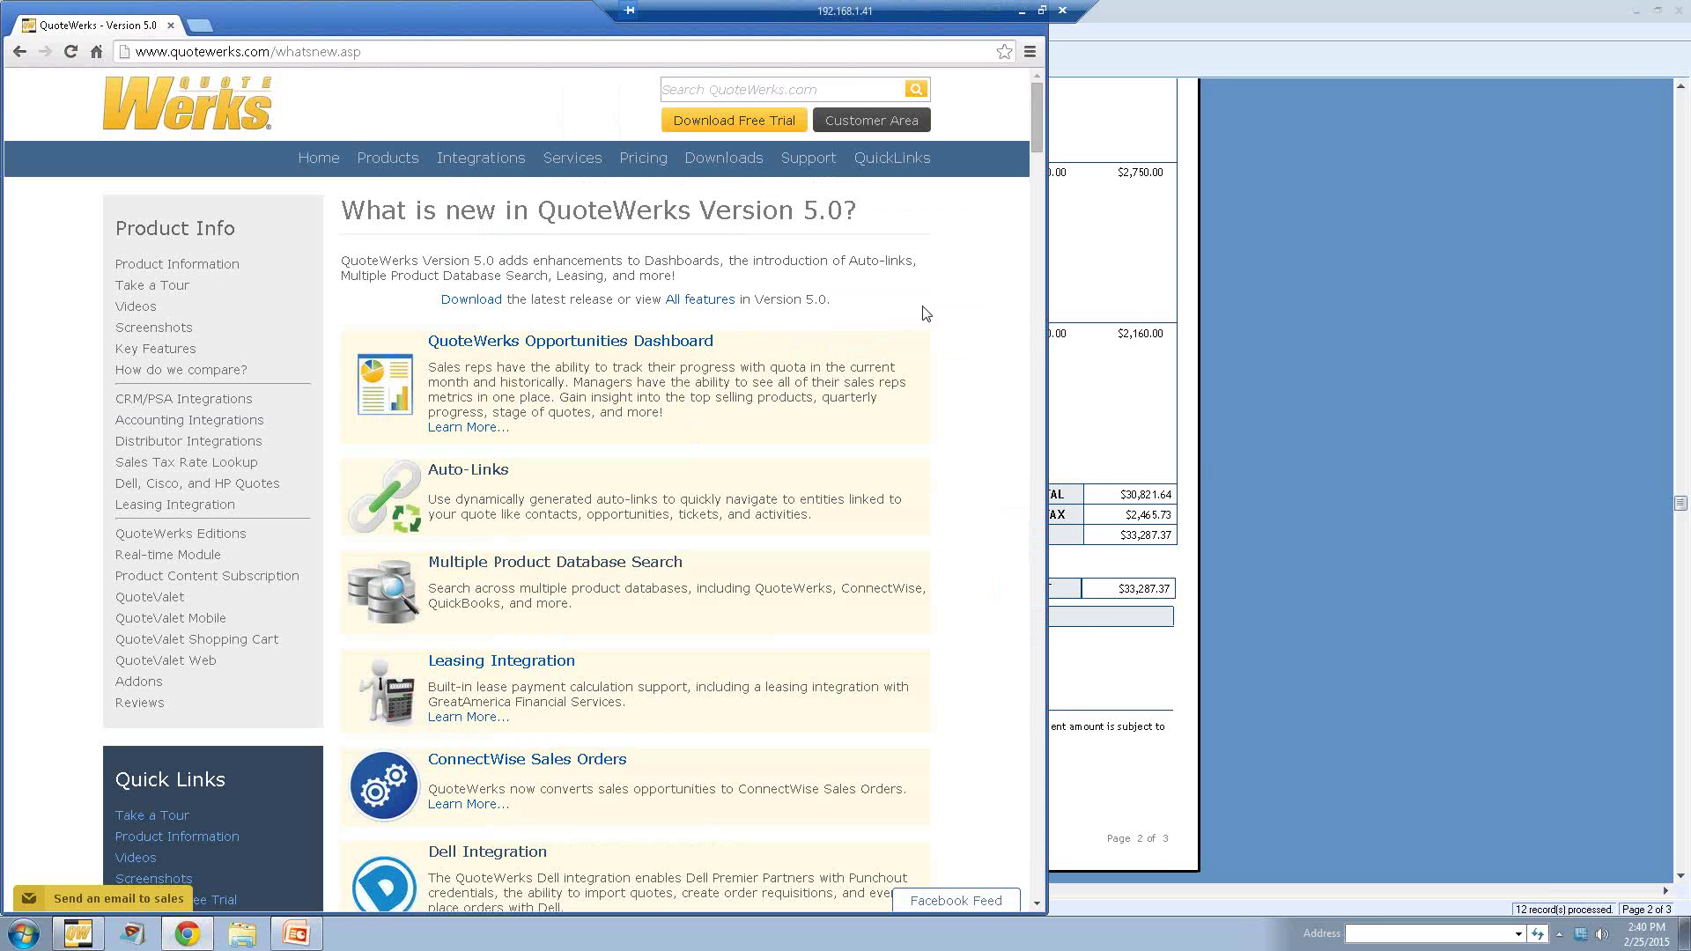
mouse_move(467, 164)
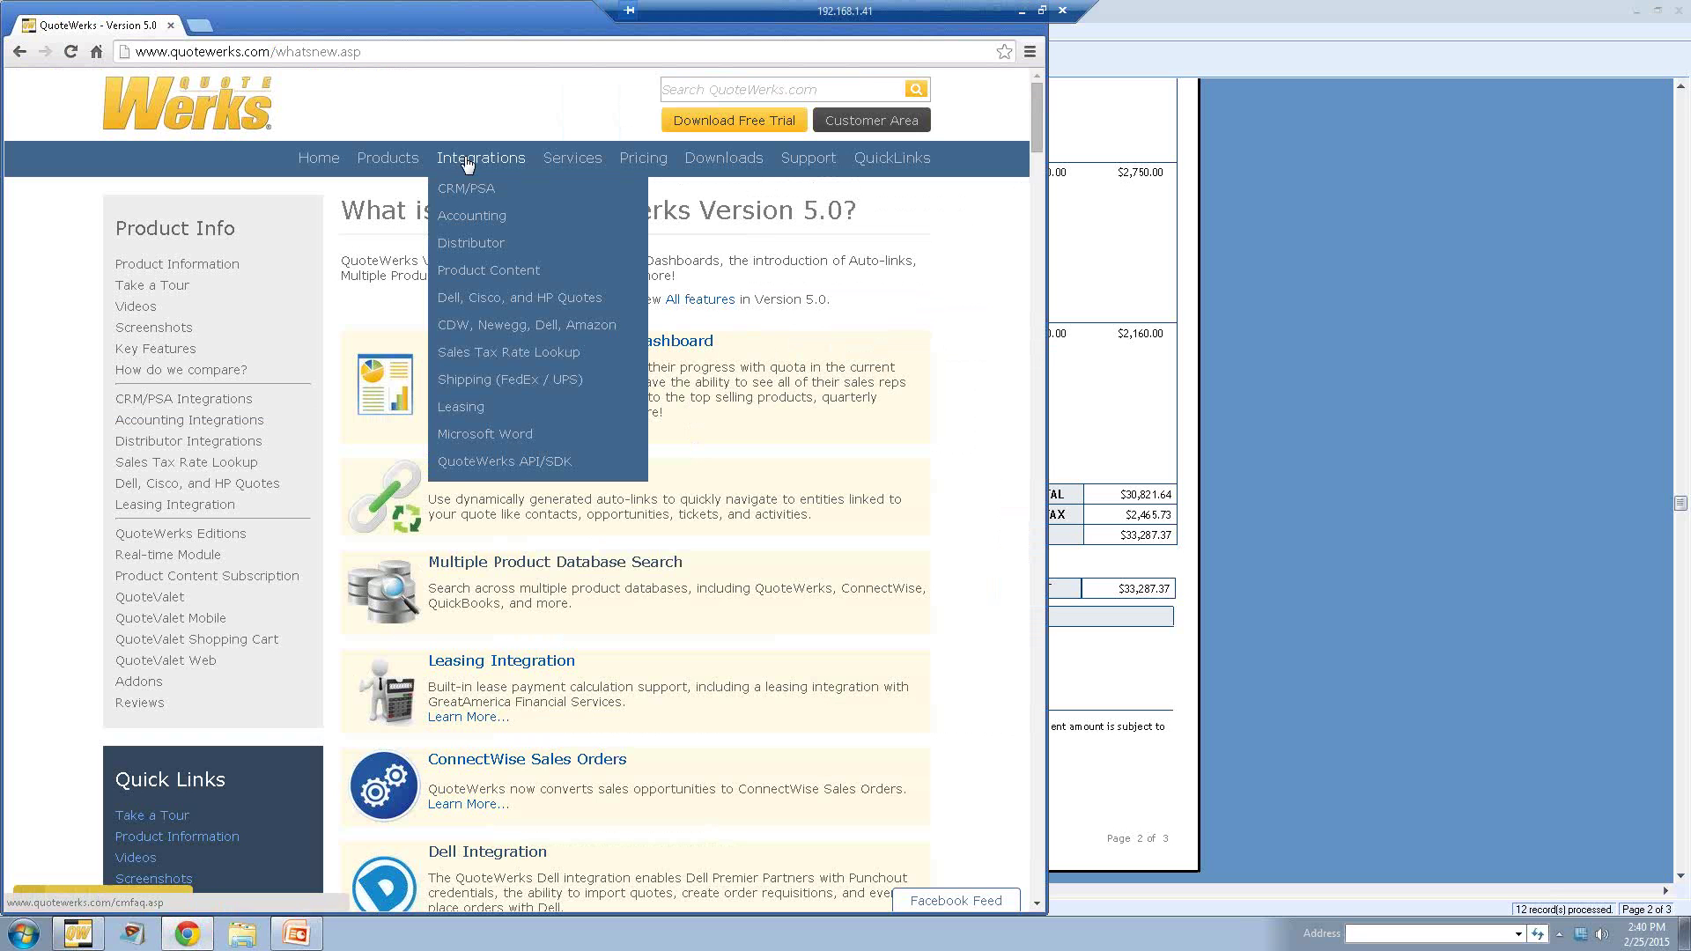
left_click(462, 408)
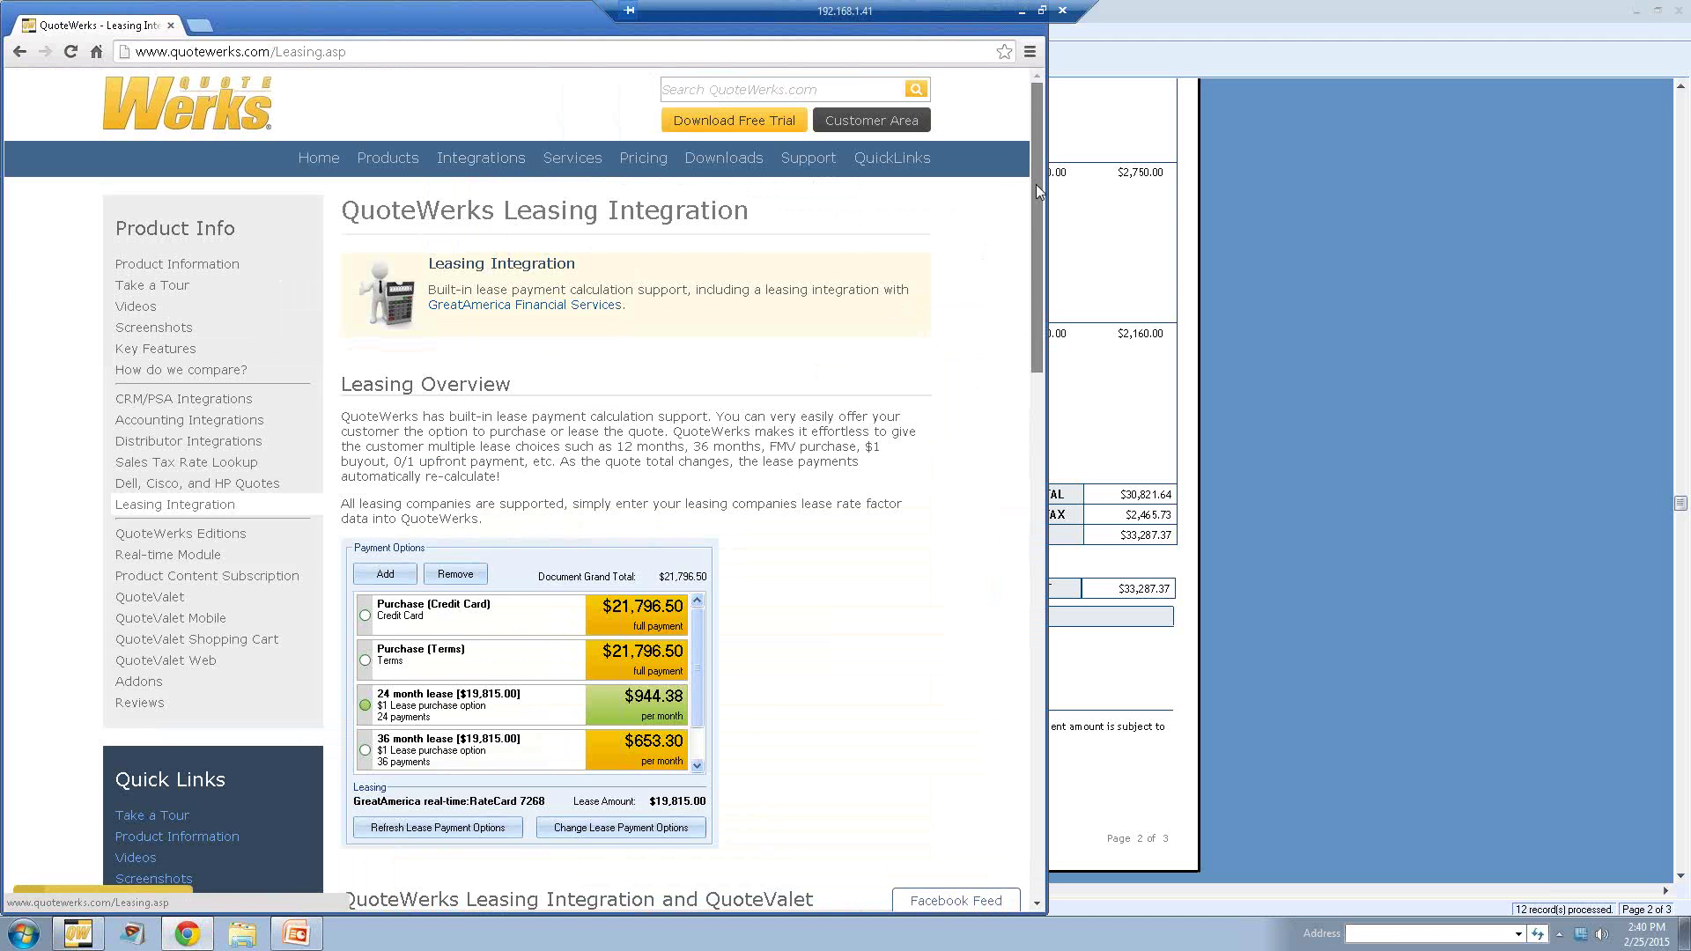
left_click_drag(1036, 183, 1035, 441)
scroll(986, 476, "down", 10)
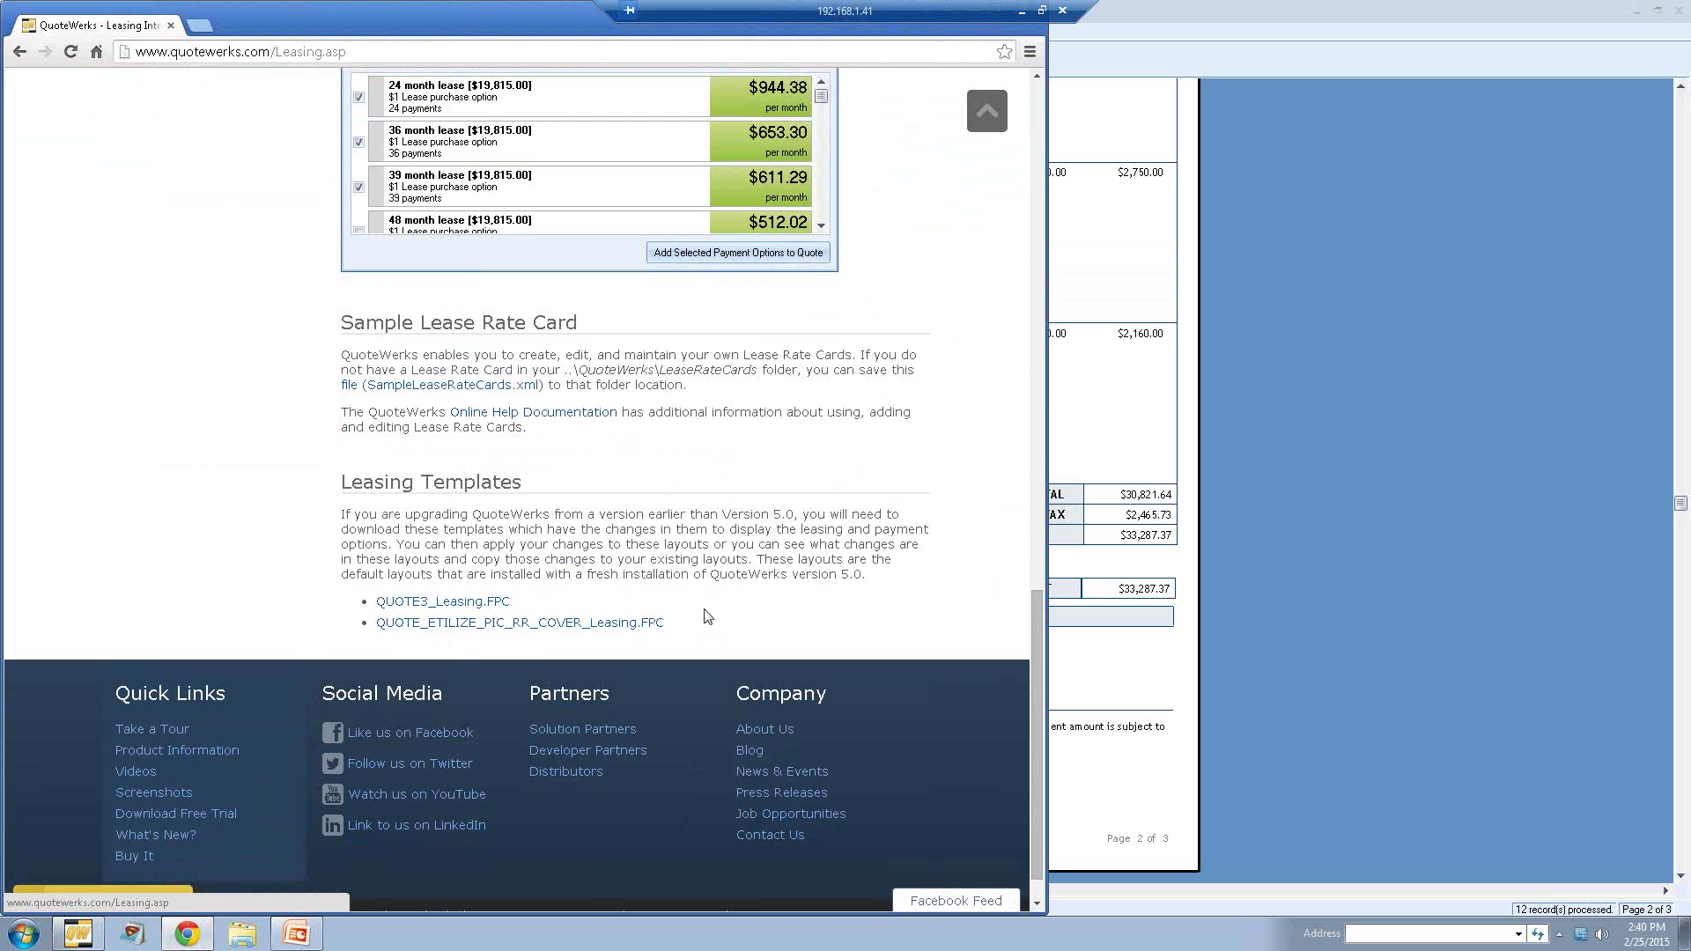
left_click(1114, 274)
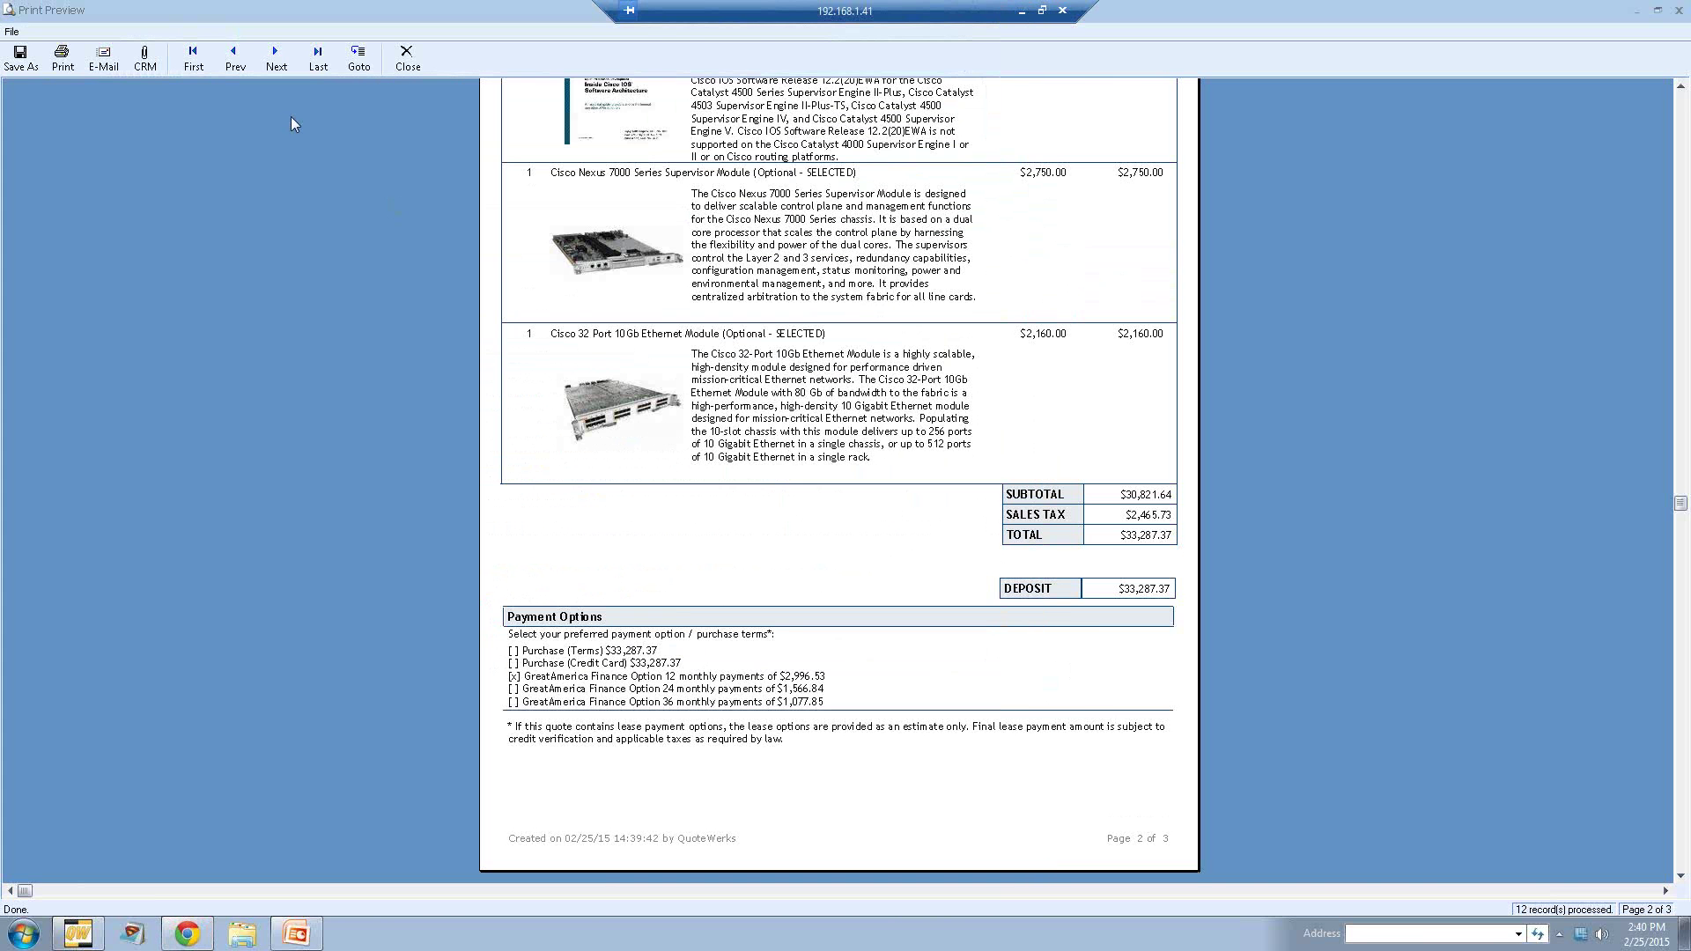
Step: Close the print preview, save the quote and upload it to QuoteValet with the Leasing Options layout
left_click(407, 60)
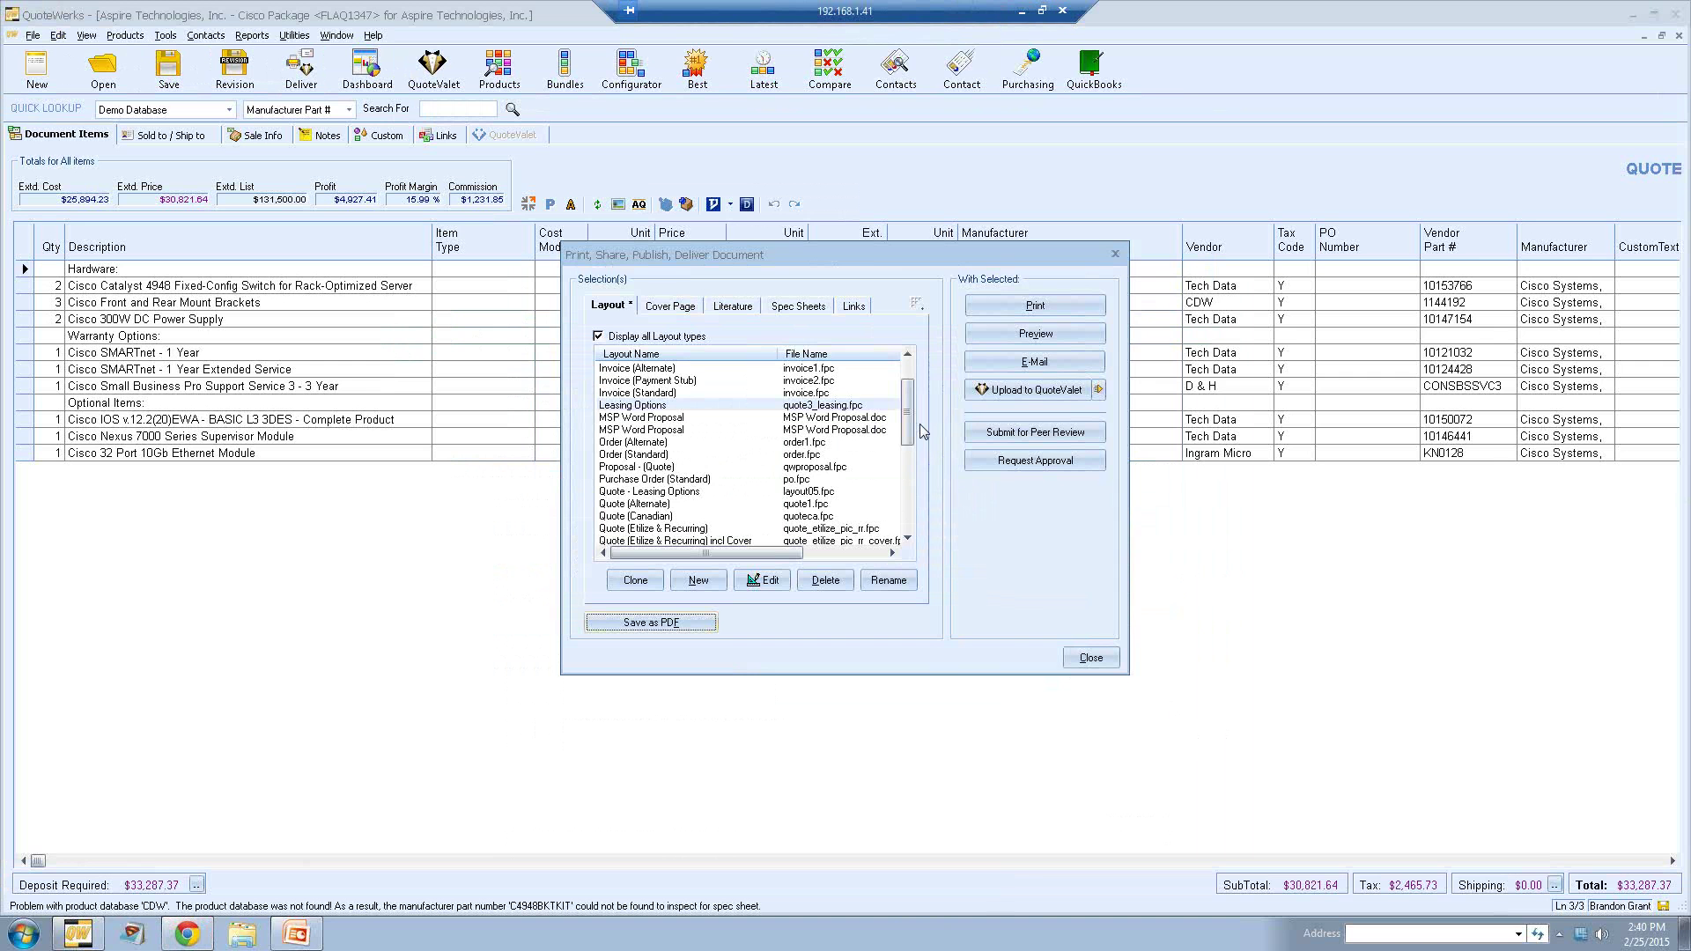
left_click(1006, 397)
left_click(878, 541)
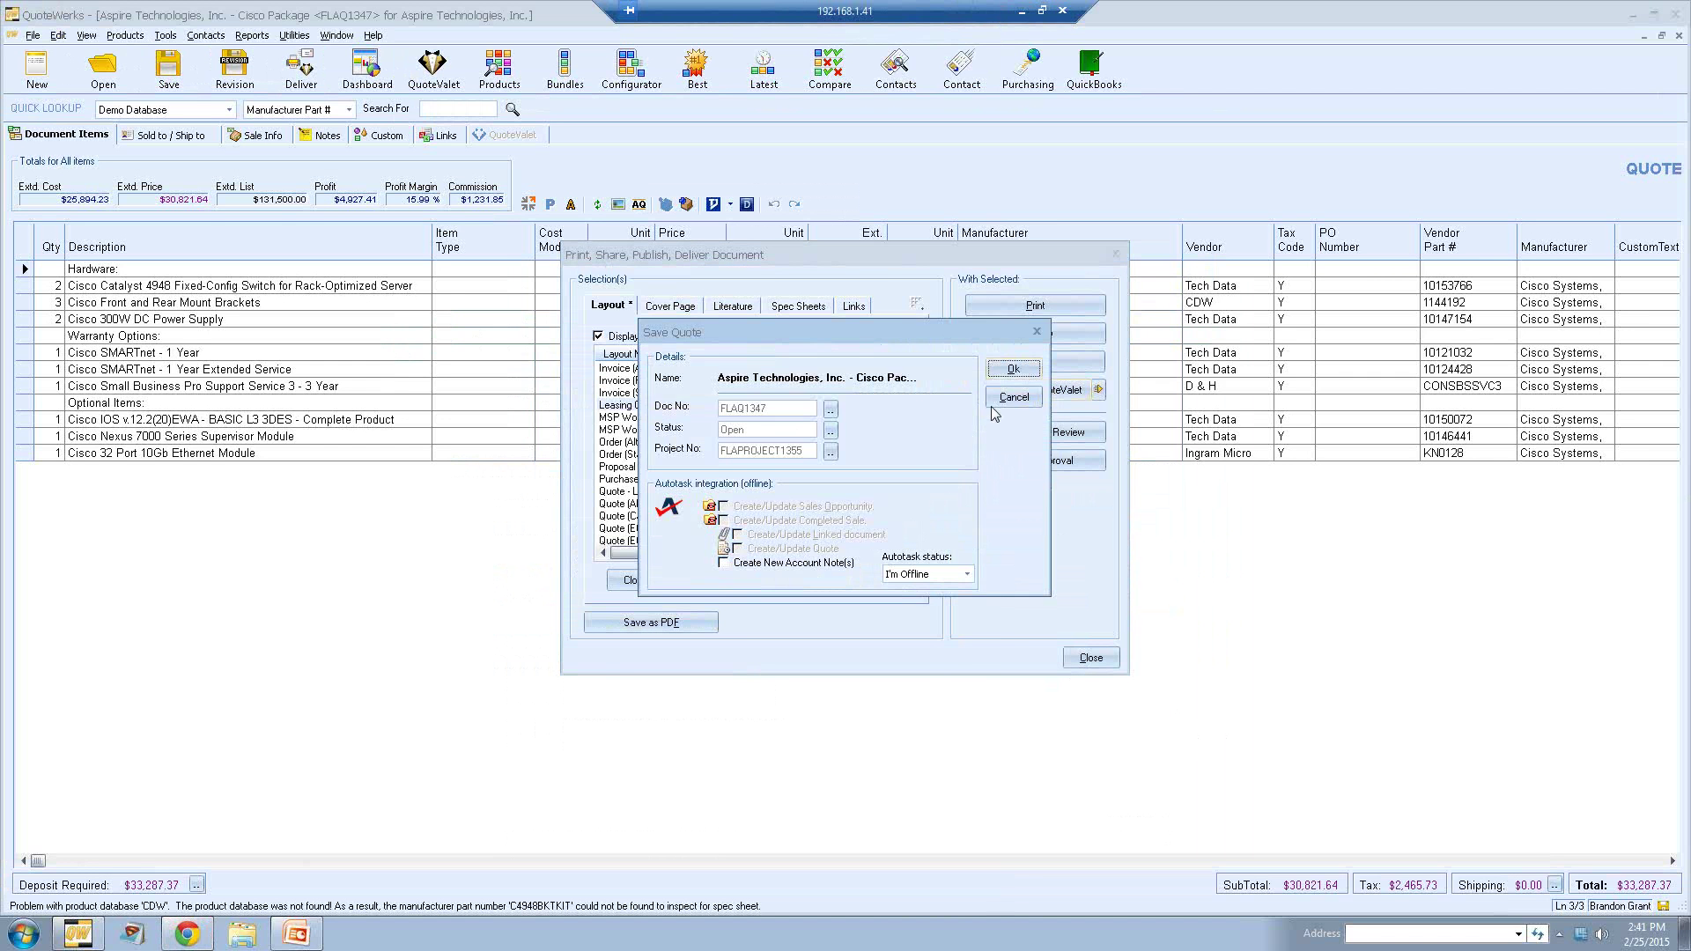
left_click(1013, 369)
left_click(827, 571)
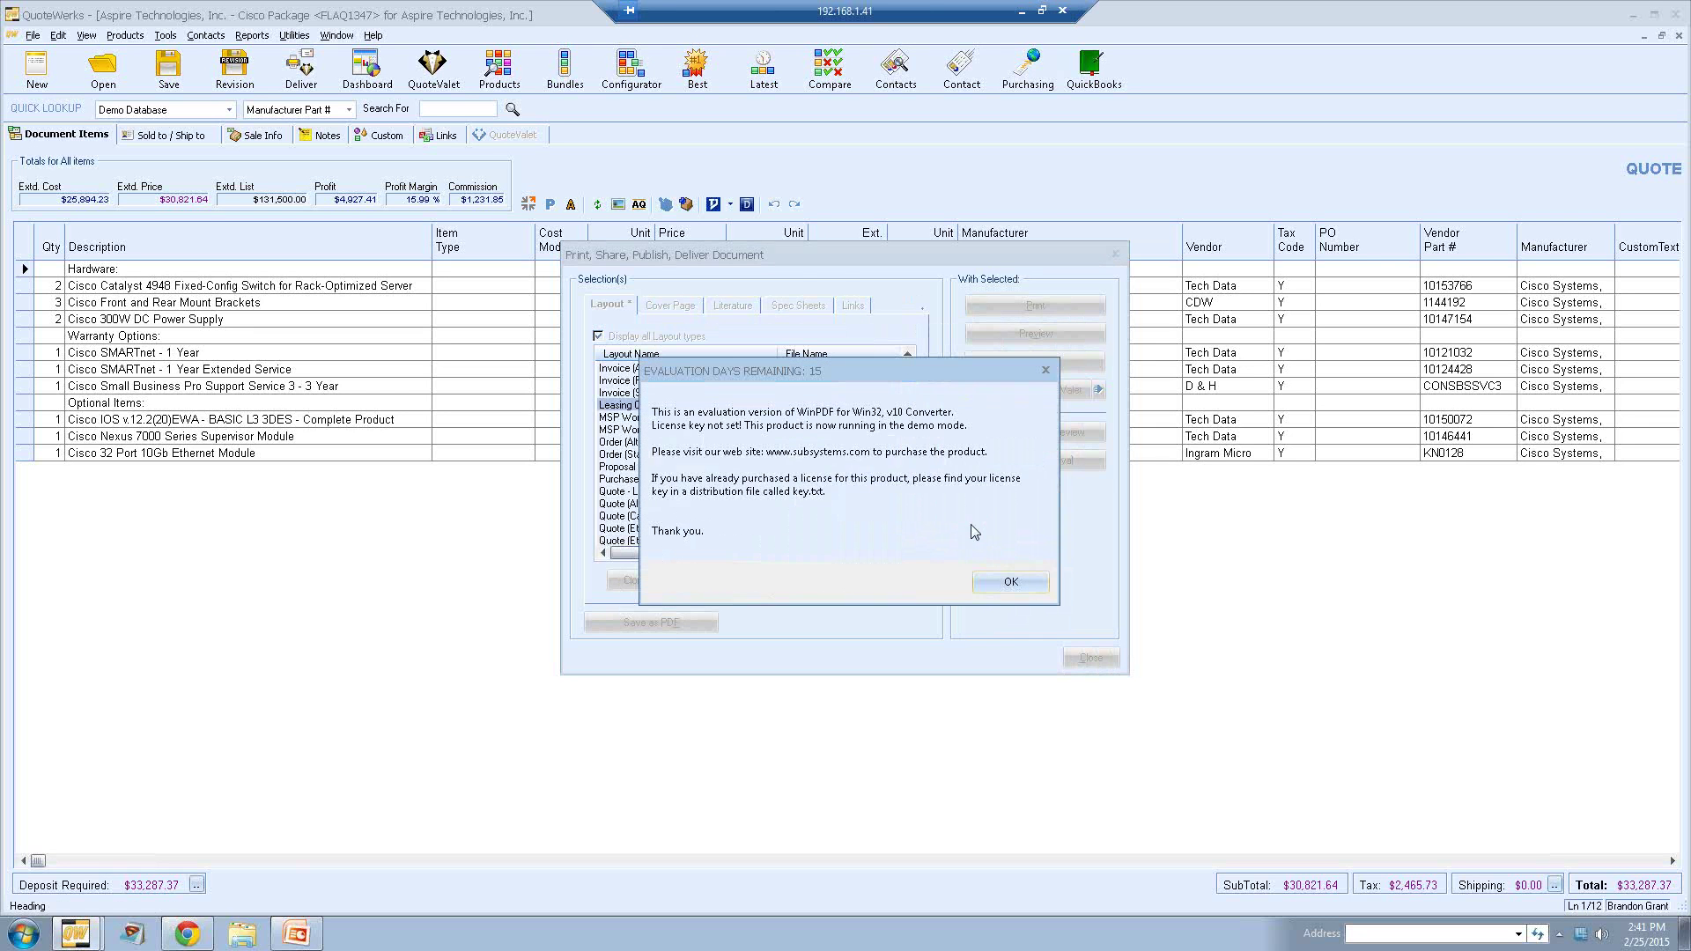
left_click(990, 585)
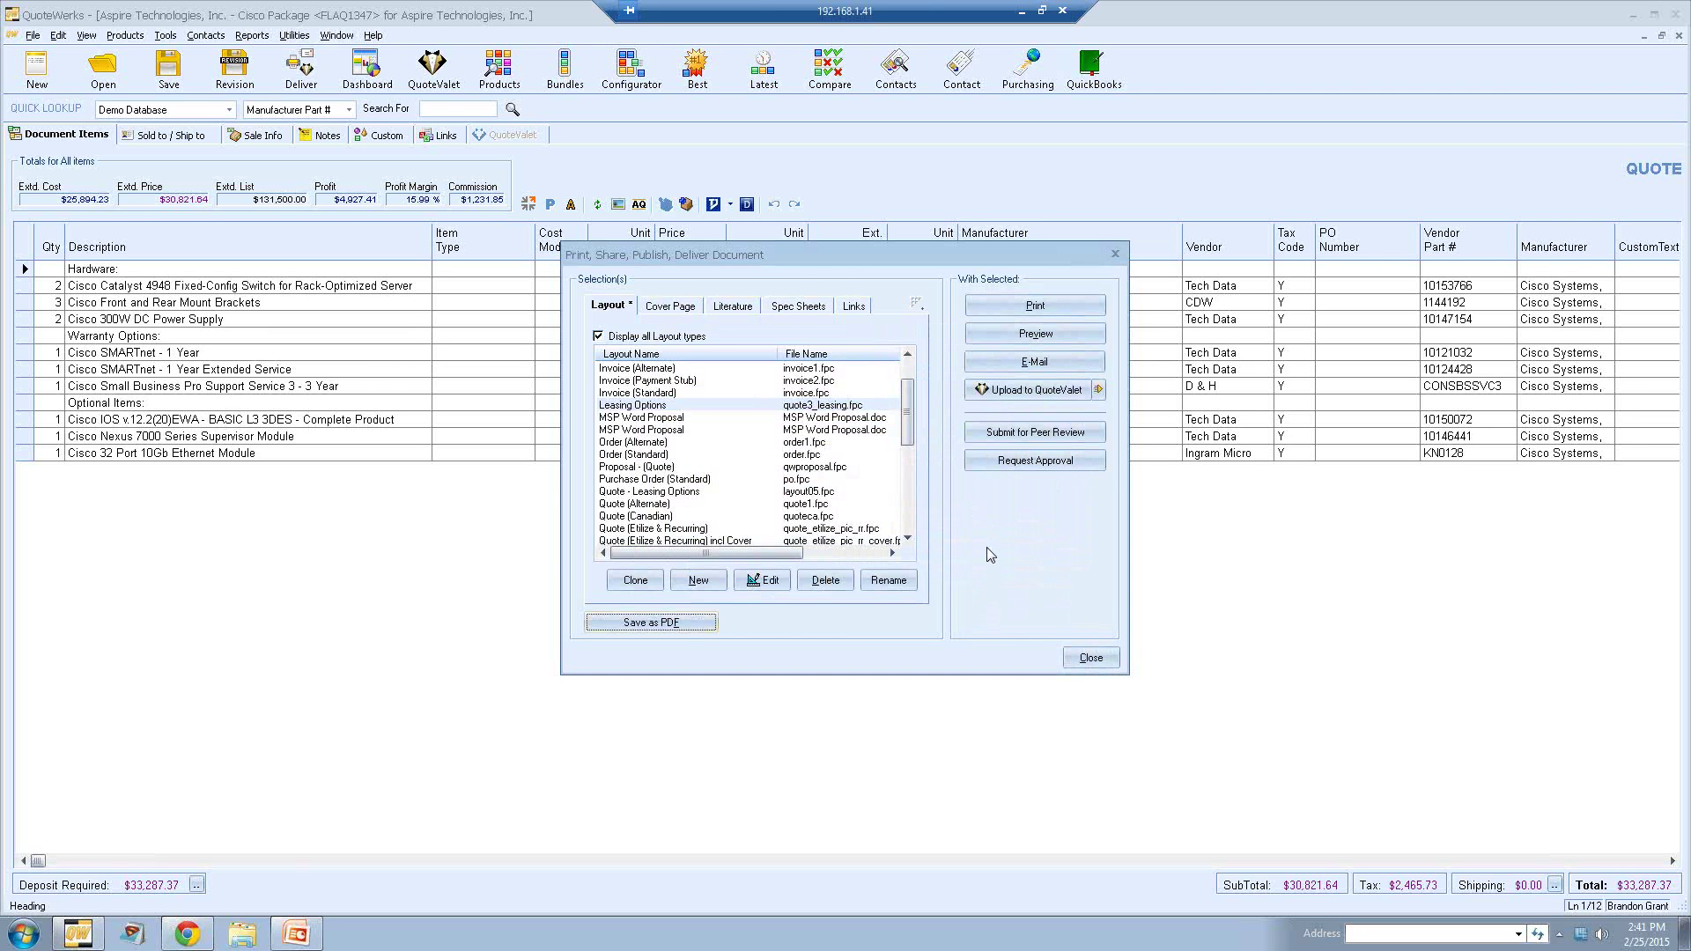
left_click(976, 457)
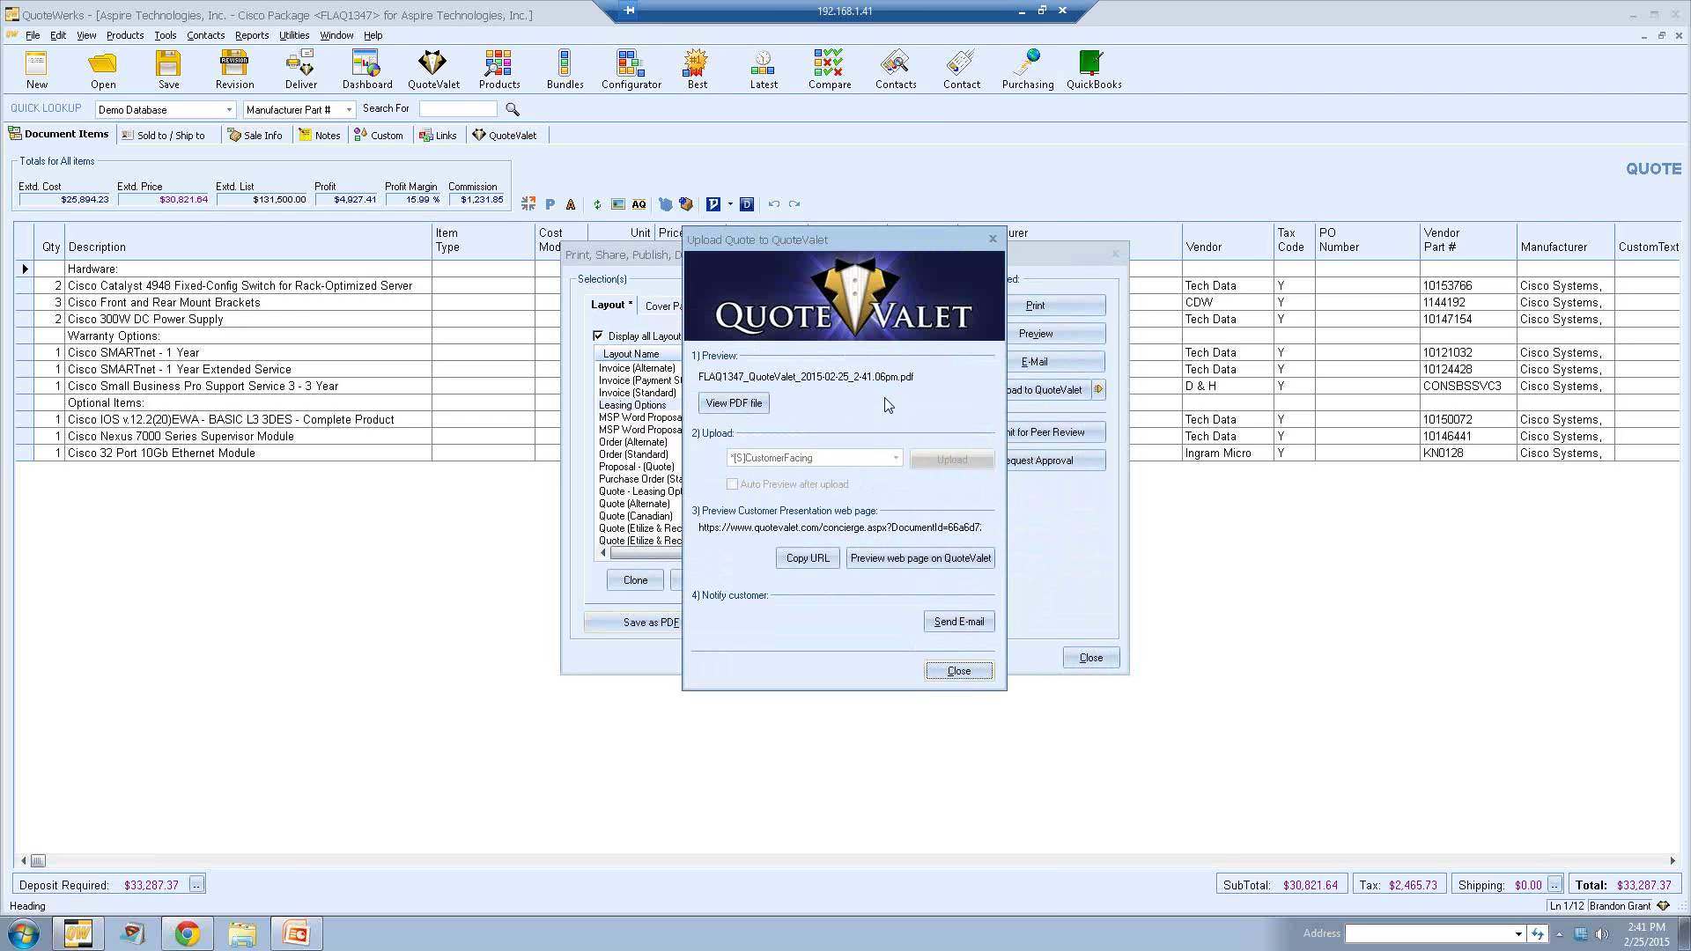
Step: Preview the uploaded quote's web page on QuoteValet, view it through to Payment Options and choose the 24 month lease
left_click(890, 560)
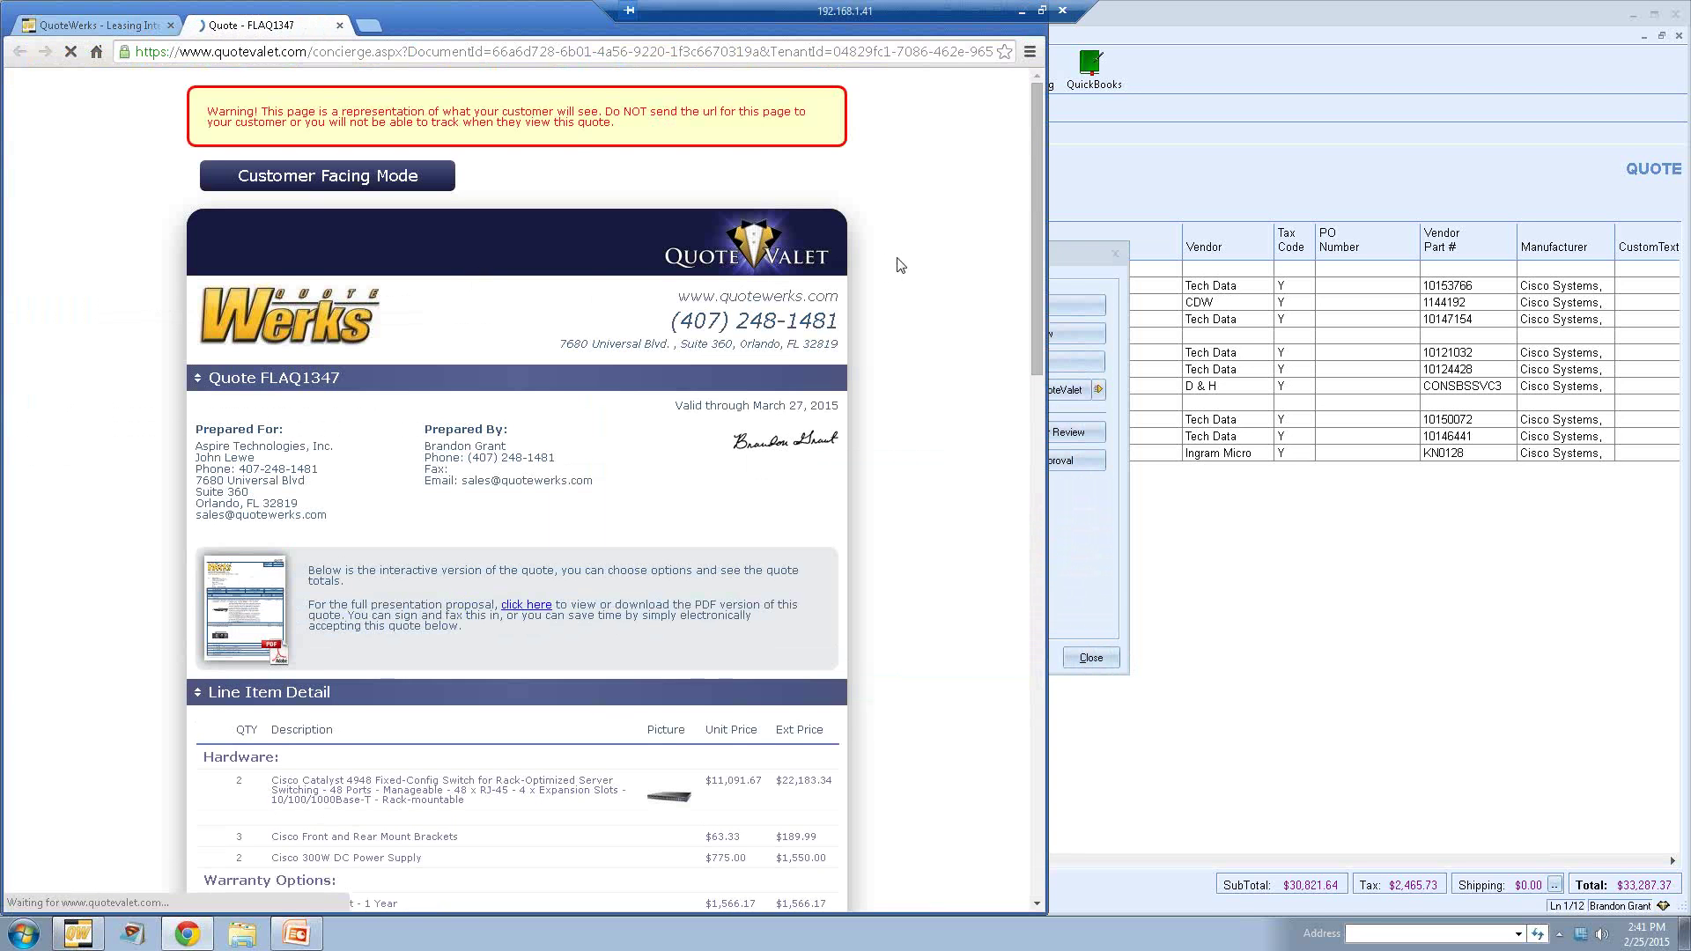
scroll(906, 277, "down", 3)
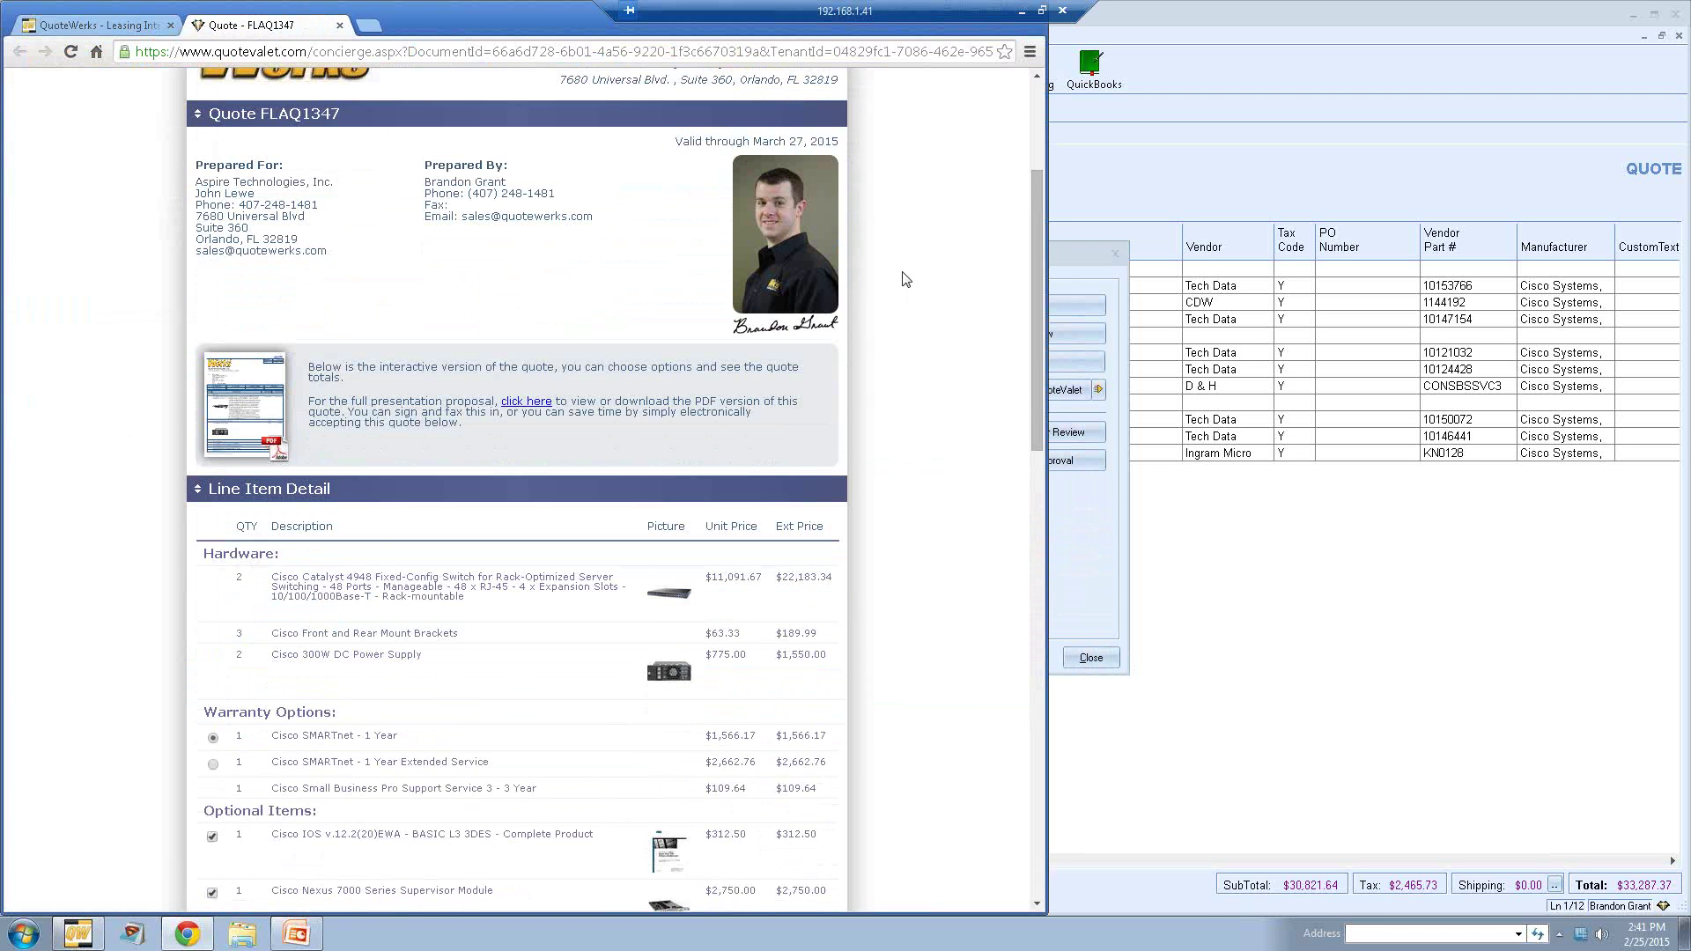
scroll(906, 279, "down", 3)
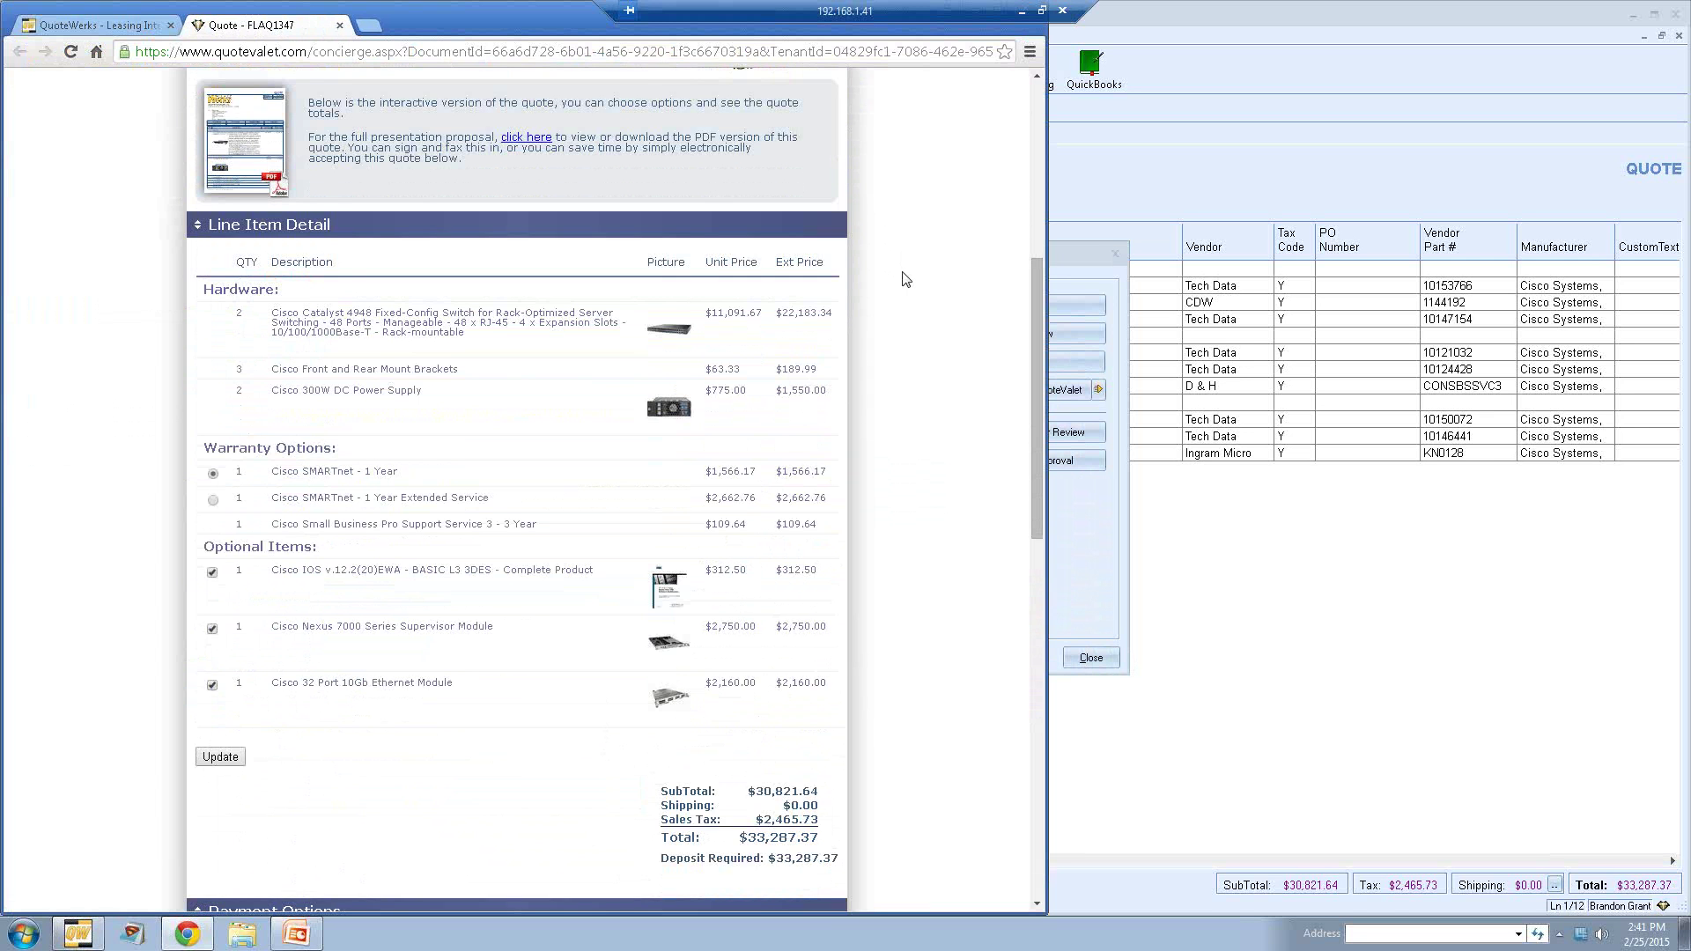
scroll(906, 279, "down", 6)
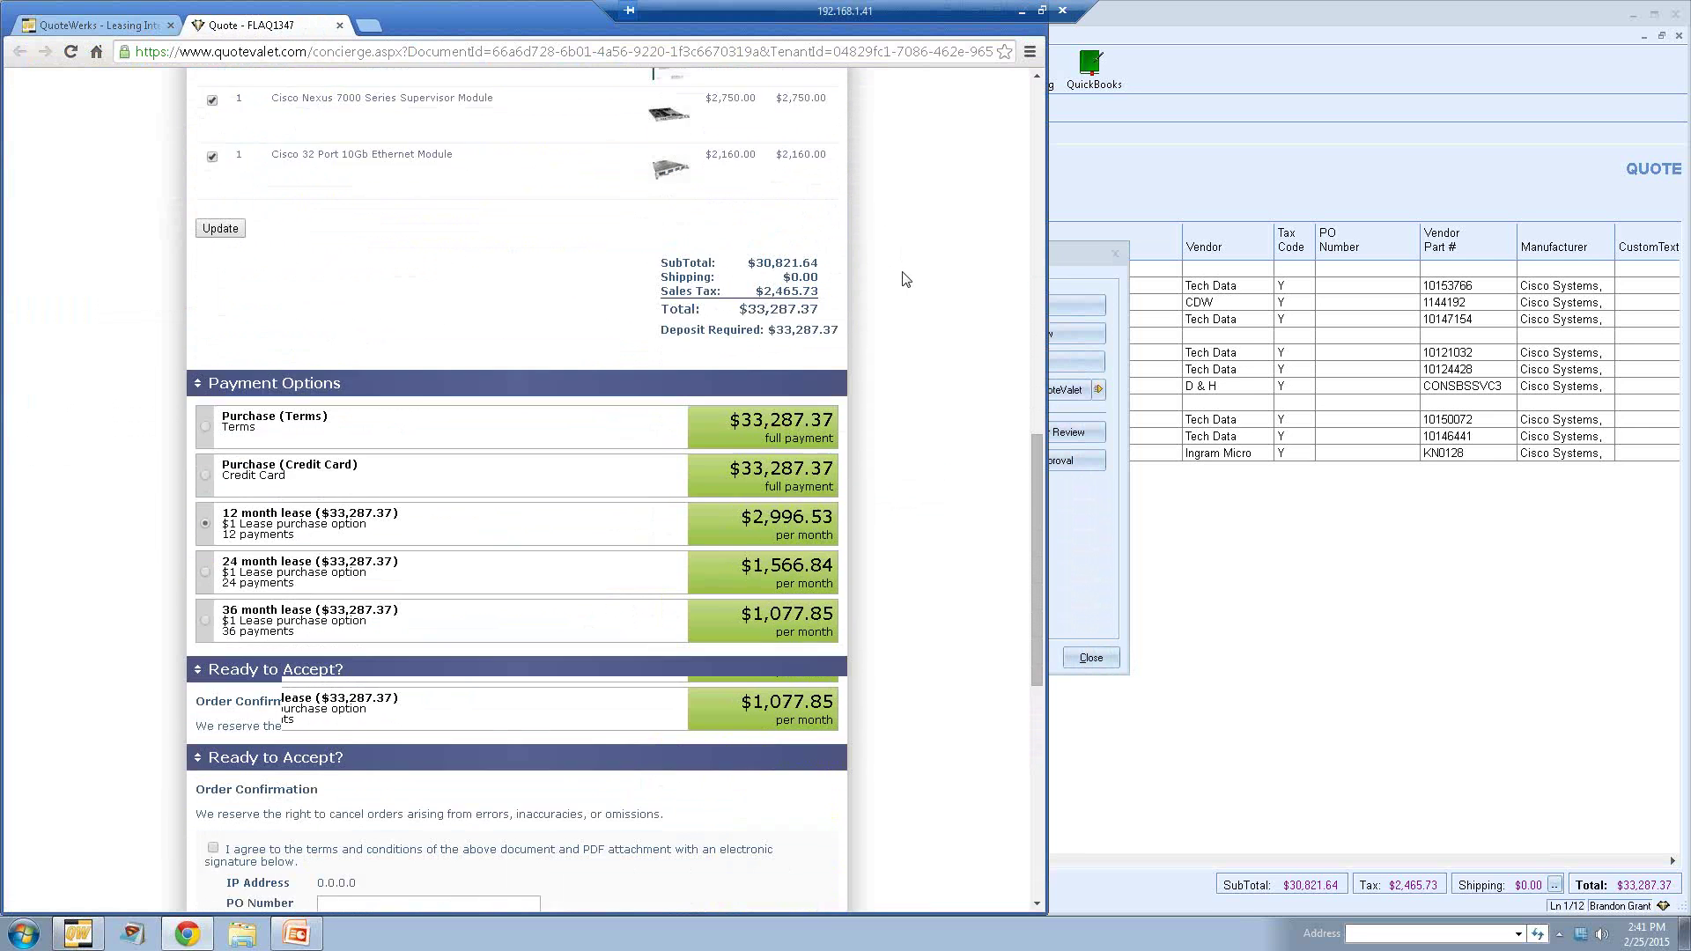
scroll(907, 279, "down", 1)
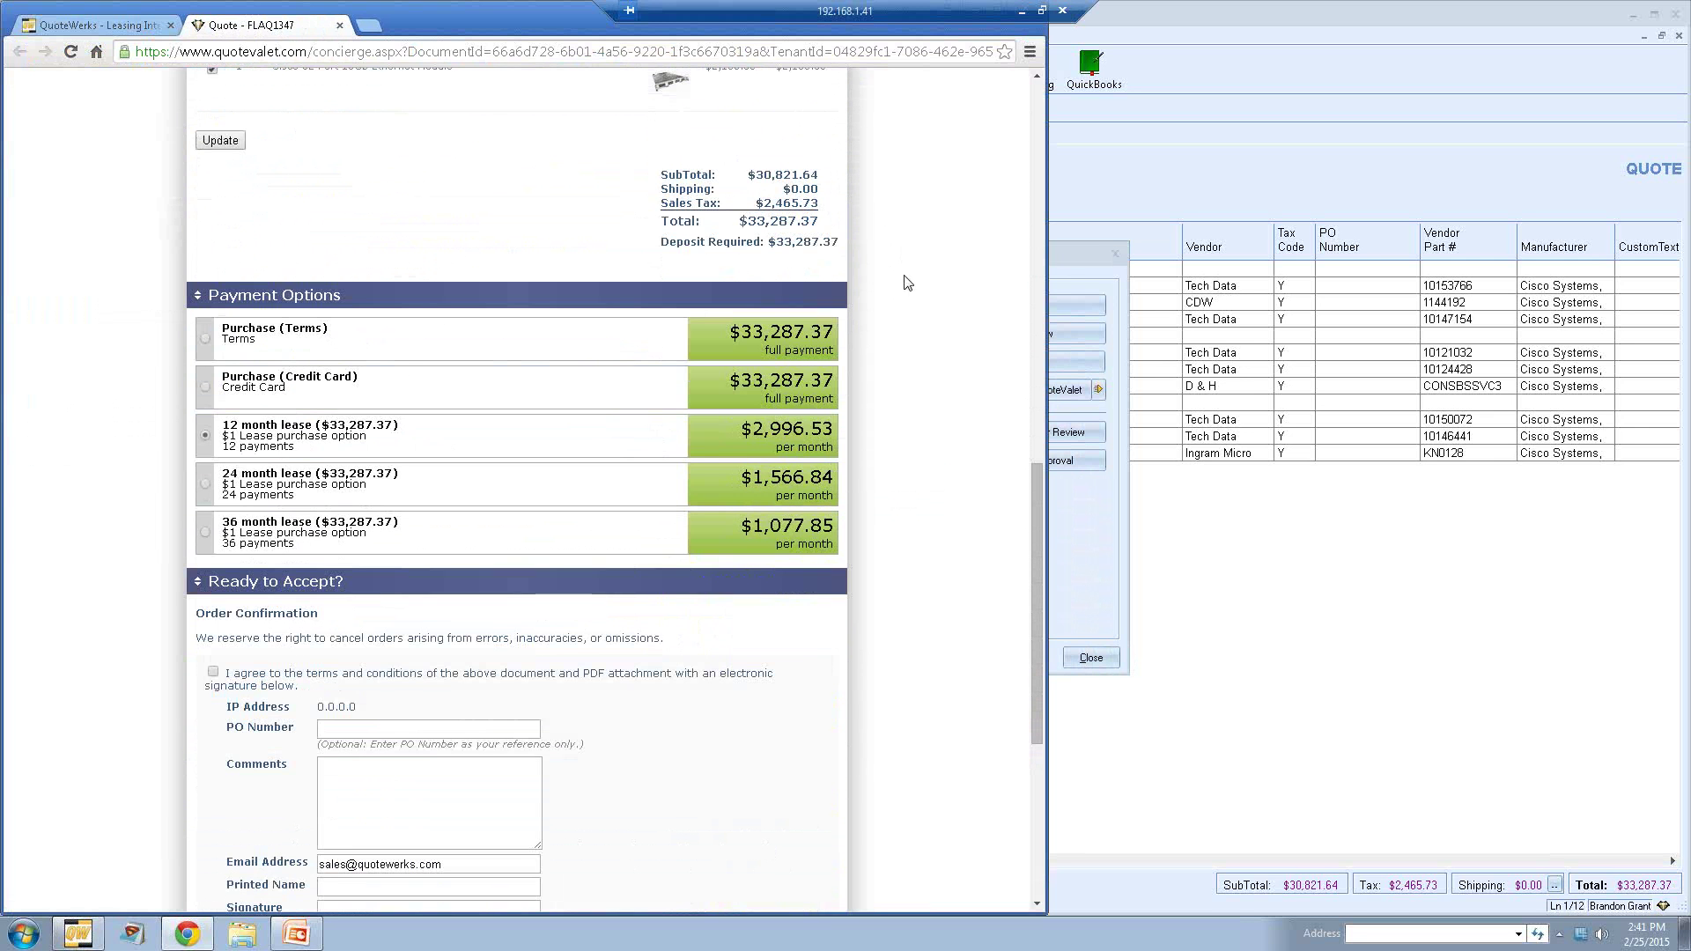
left_click(205, 484)
Step: Return to QuoteWerks and close both the QuoteValet upload dialog and the document delivery dialog
left_click(1090, 528)
left_click(952, 674)
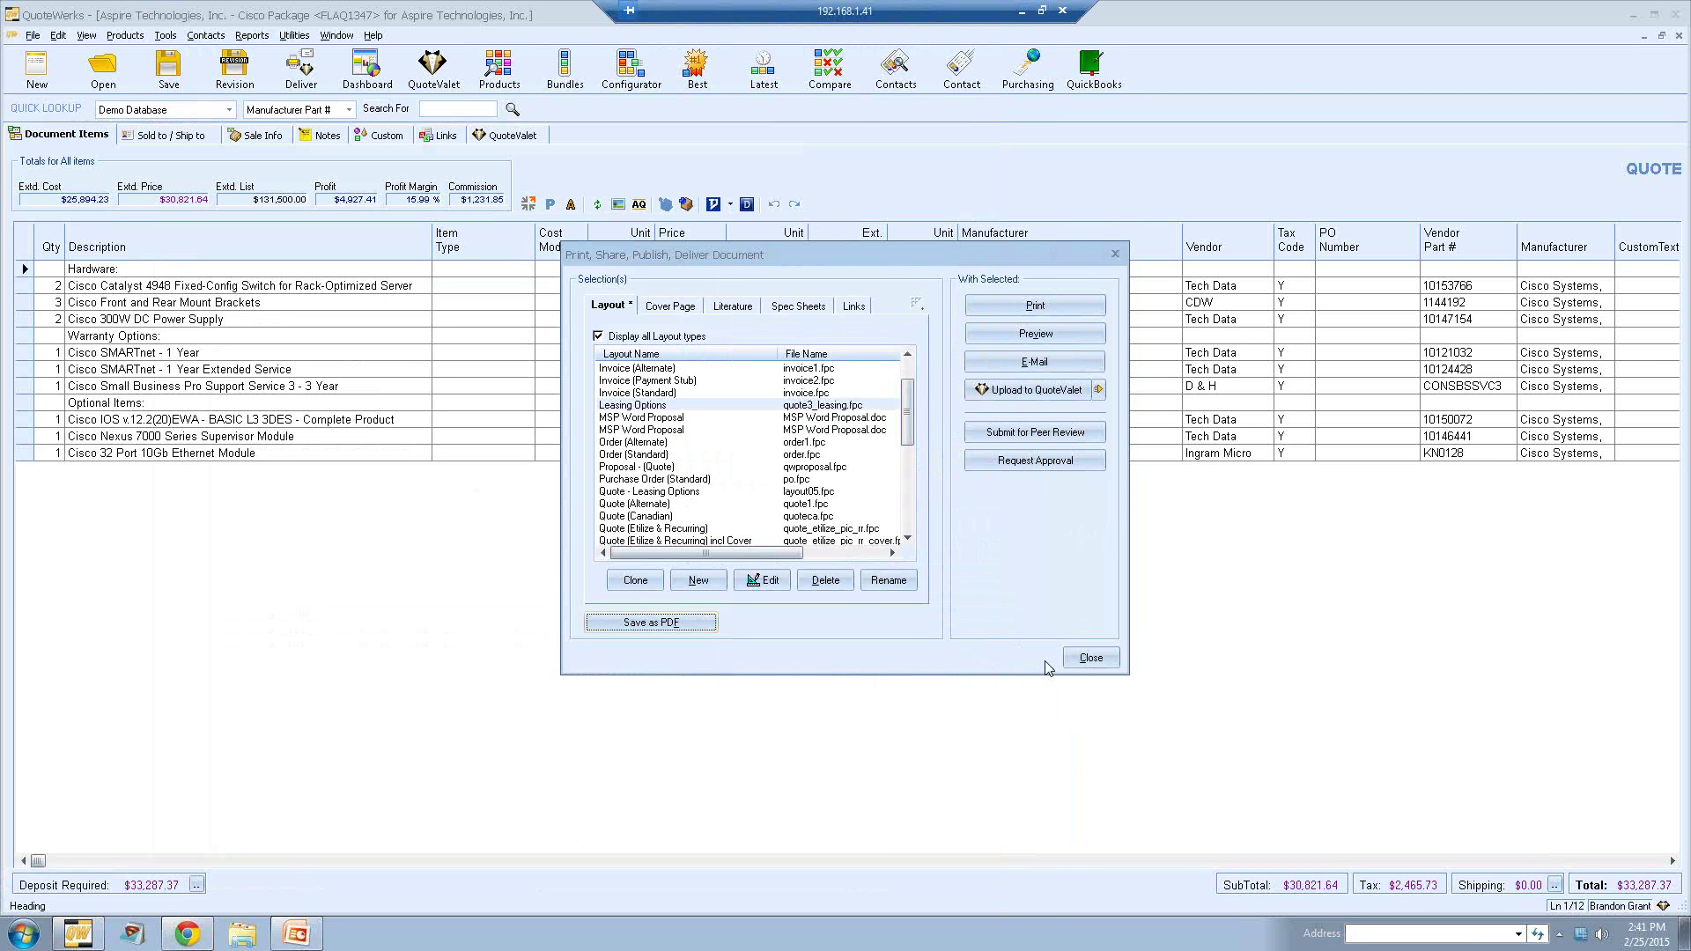
left_click(1091, 657)
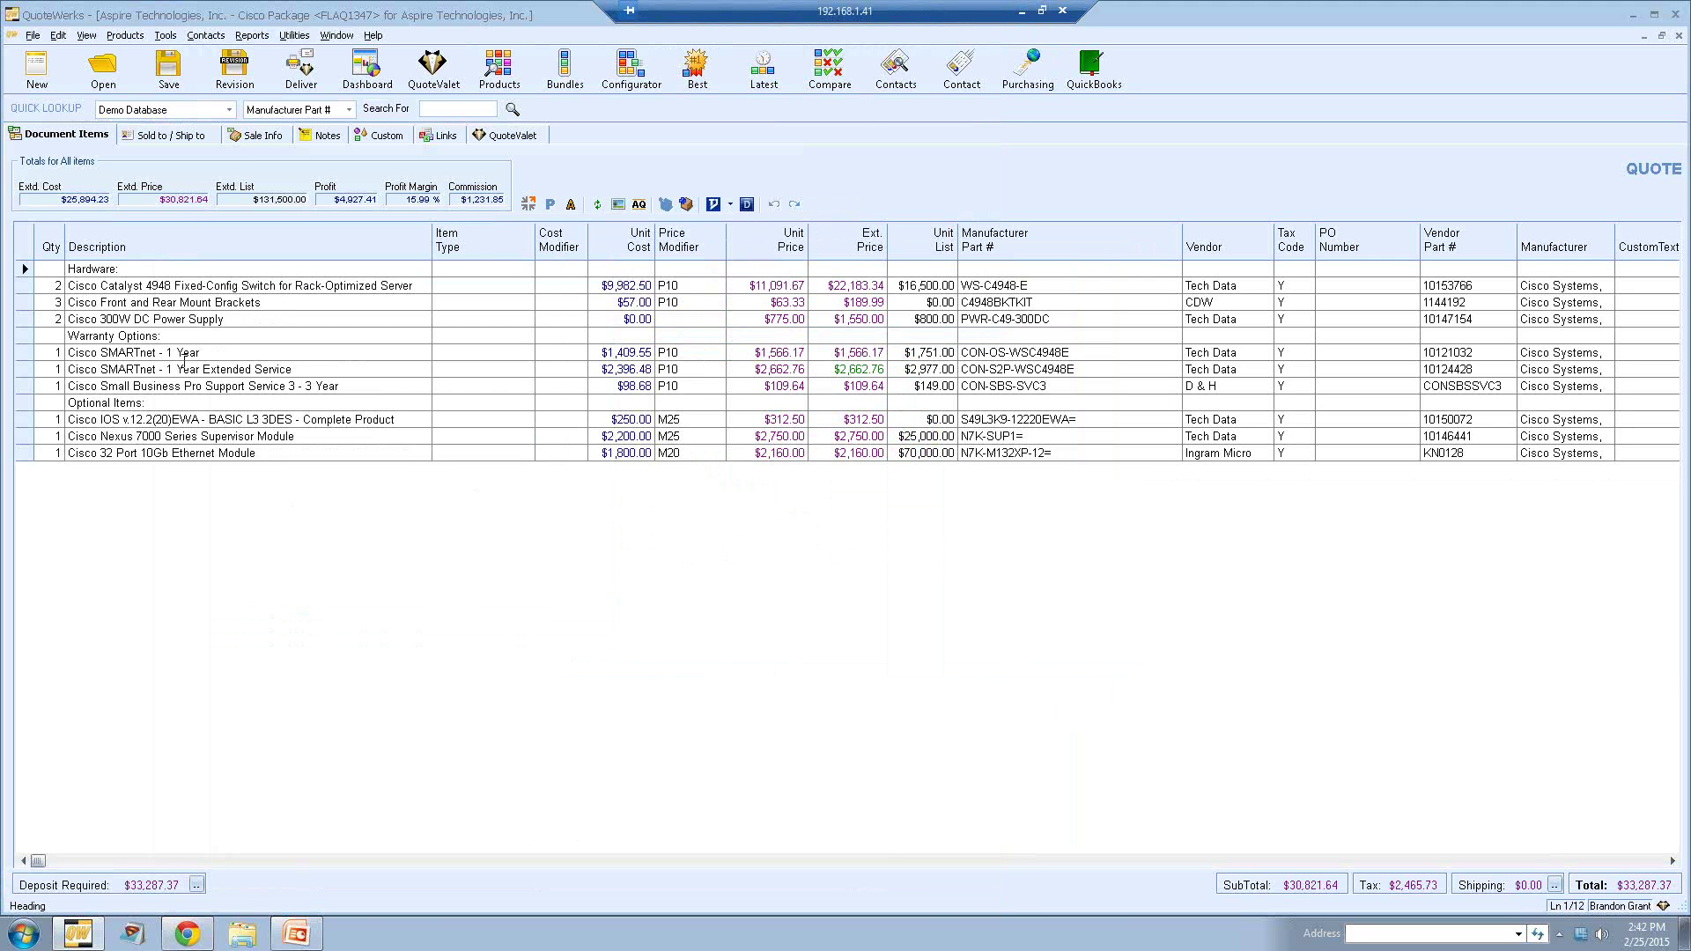
Step: Set the quantity of the Cisco Catalyst 4948 switch to 3 and dismiss the leasing refresh notice
left_click(57, 285)
type("3")
key("Return")
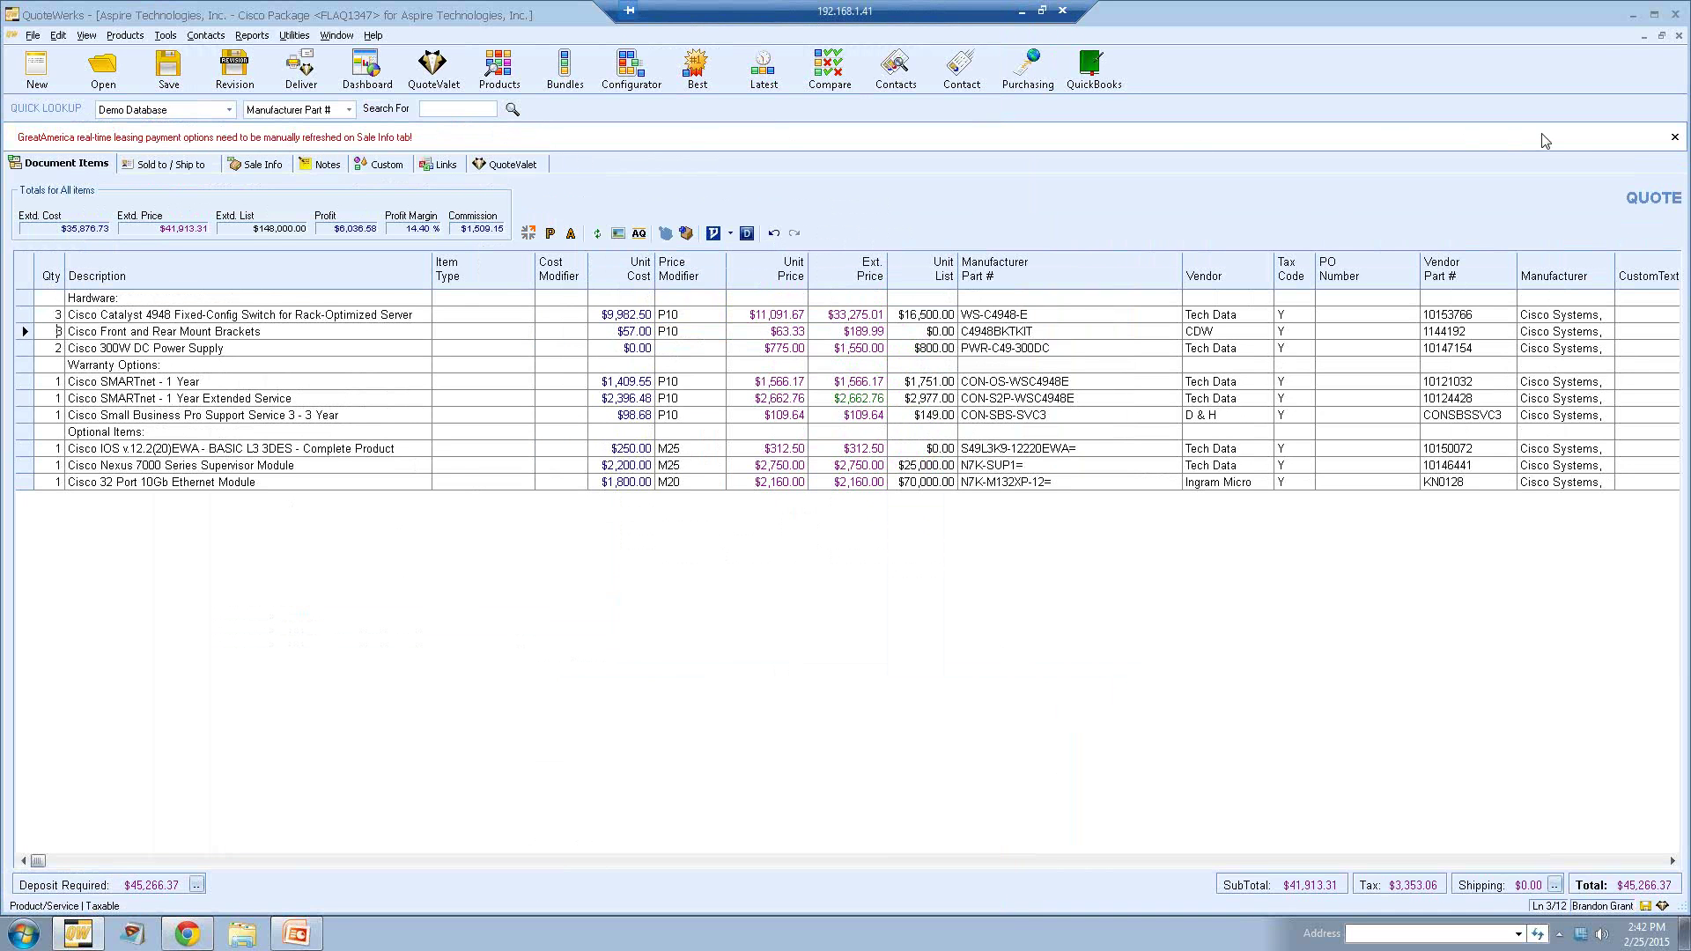
left_click(1674, 136)
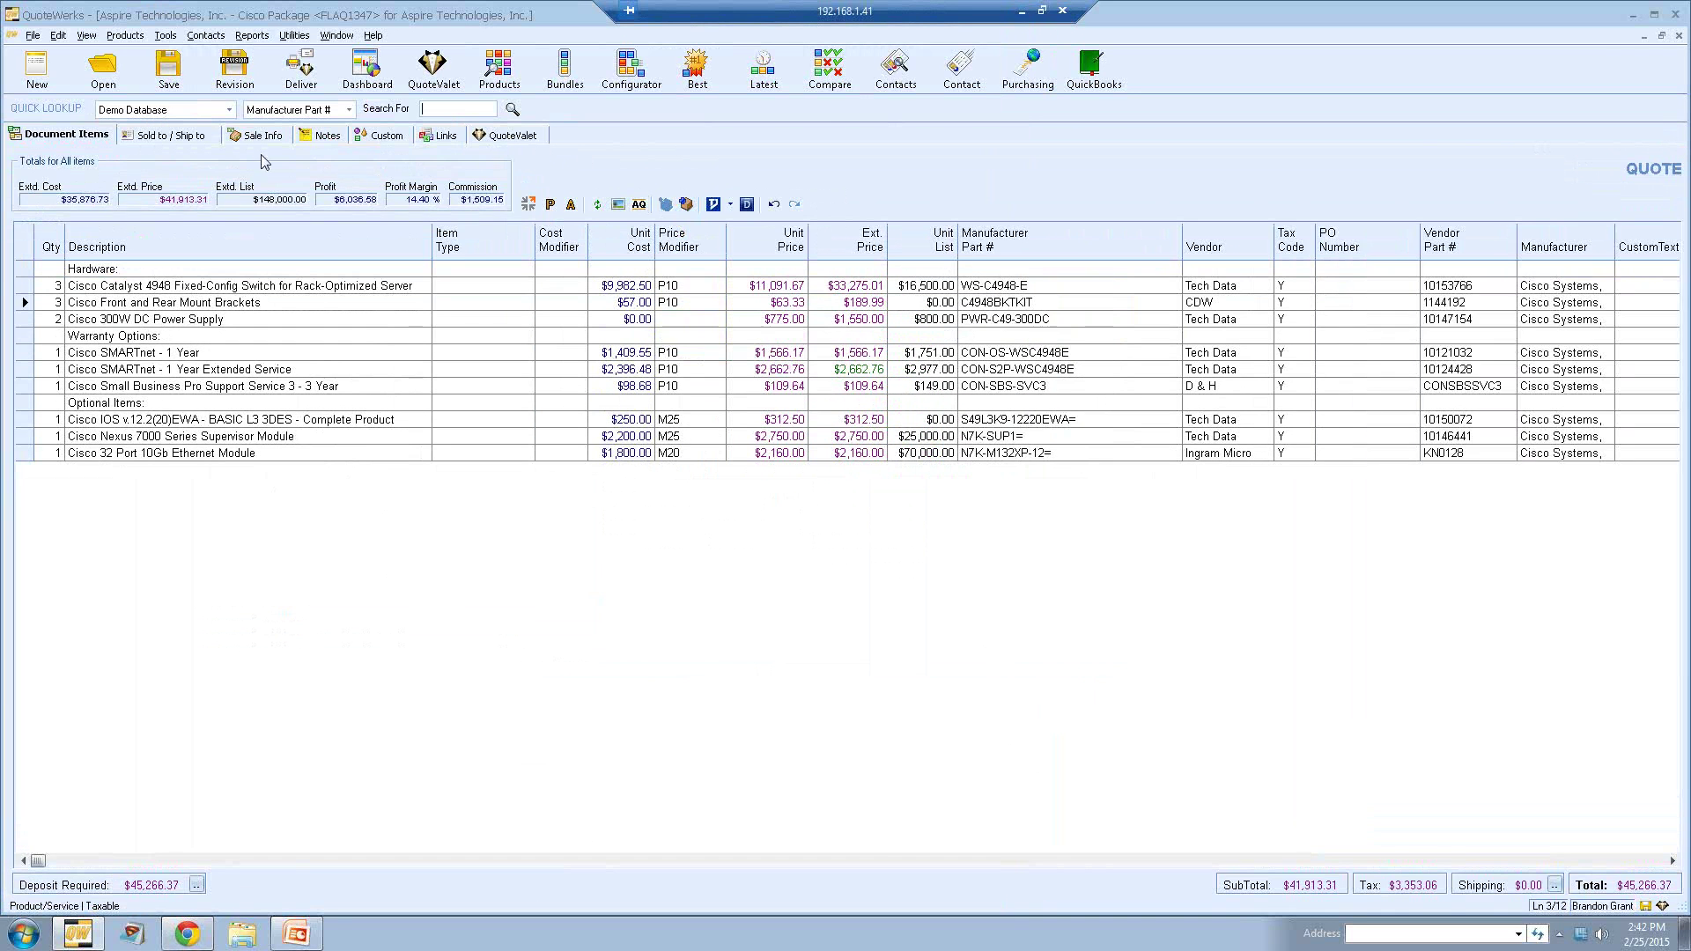
Step: Refresh the quote's lease payment options in the sale information and look through the updated options
left_click(258, 137)
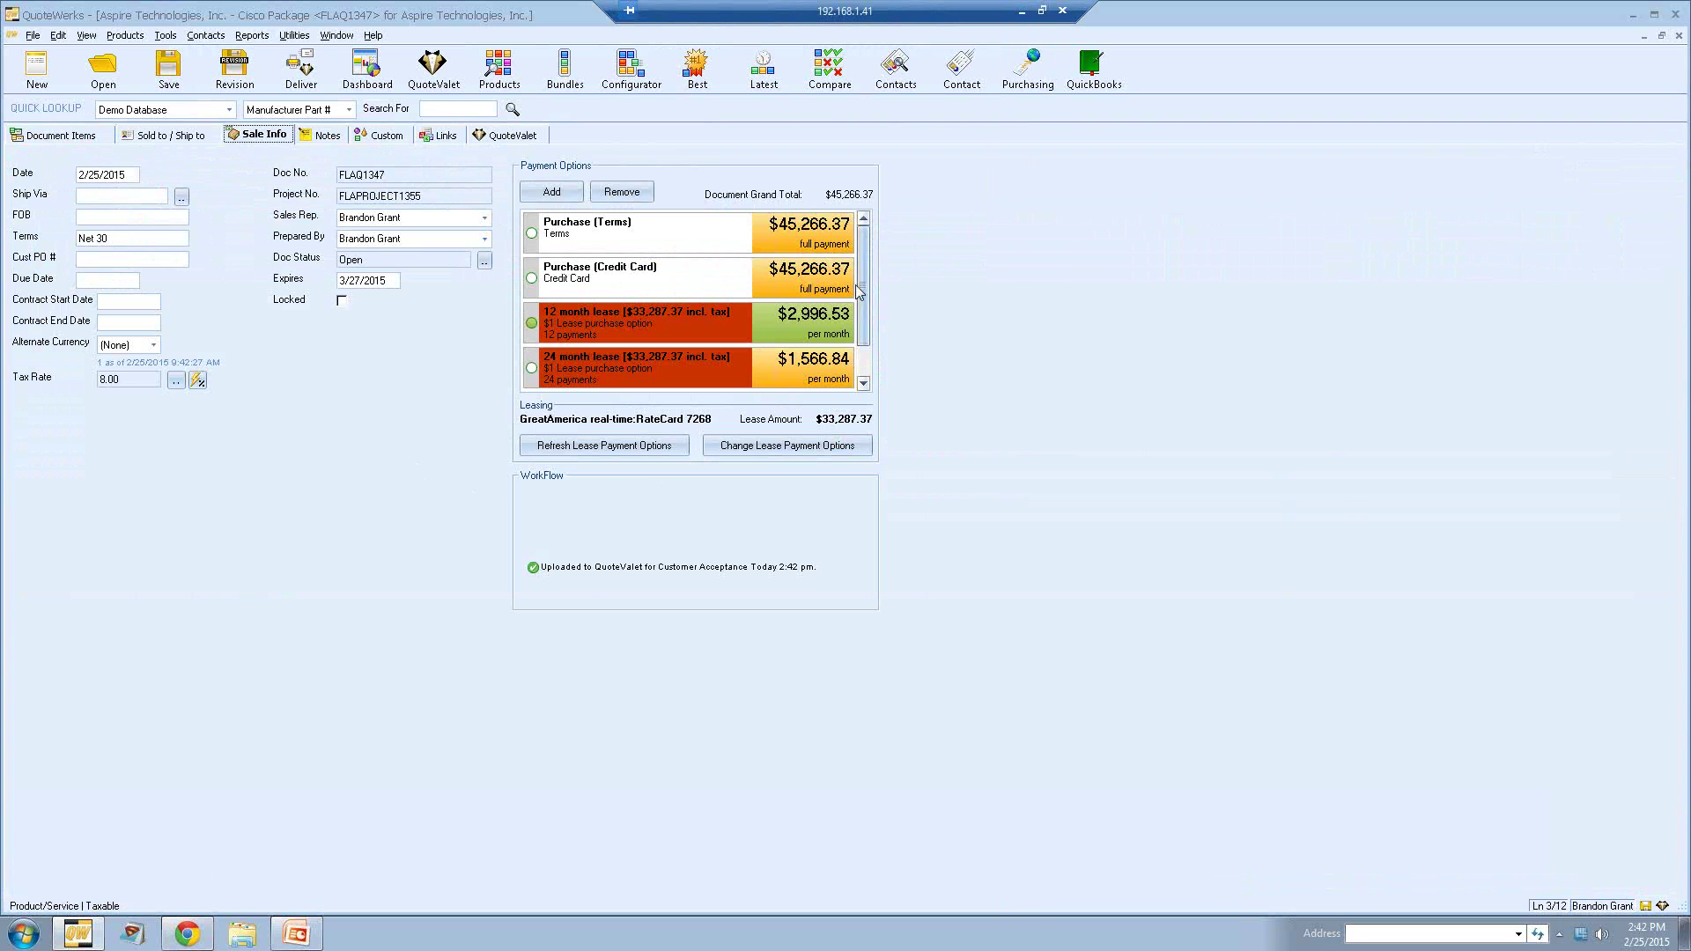
scroll(868, 291, "down", 1)
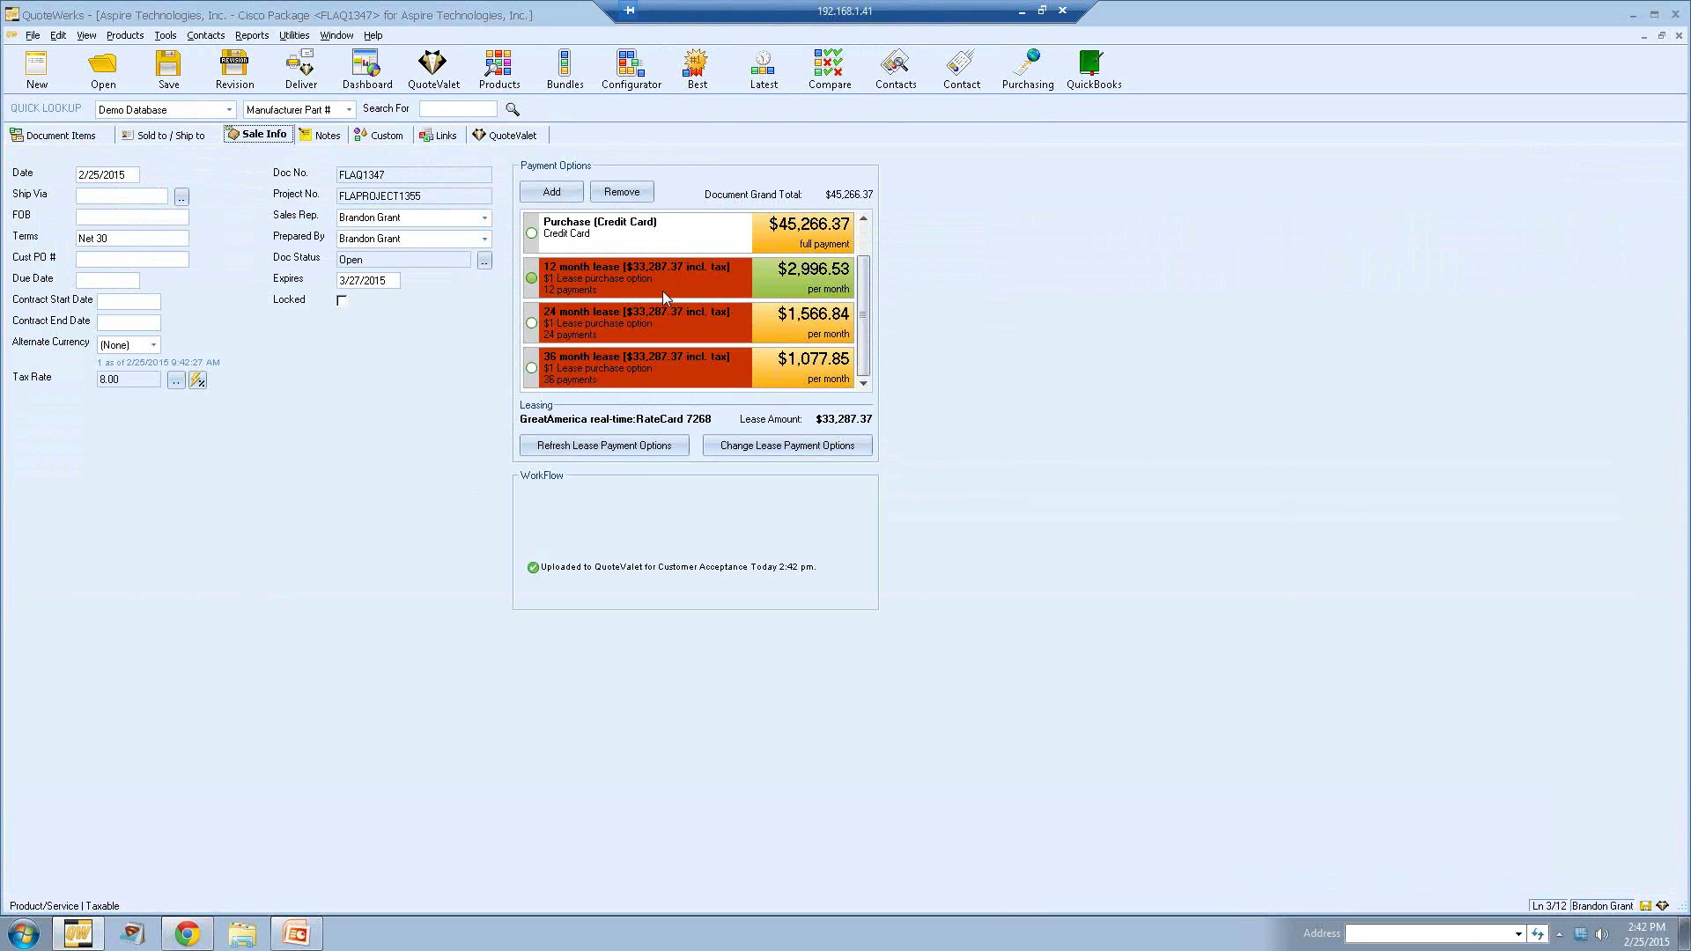
left_click(606, 446)
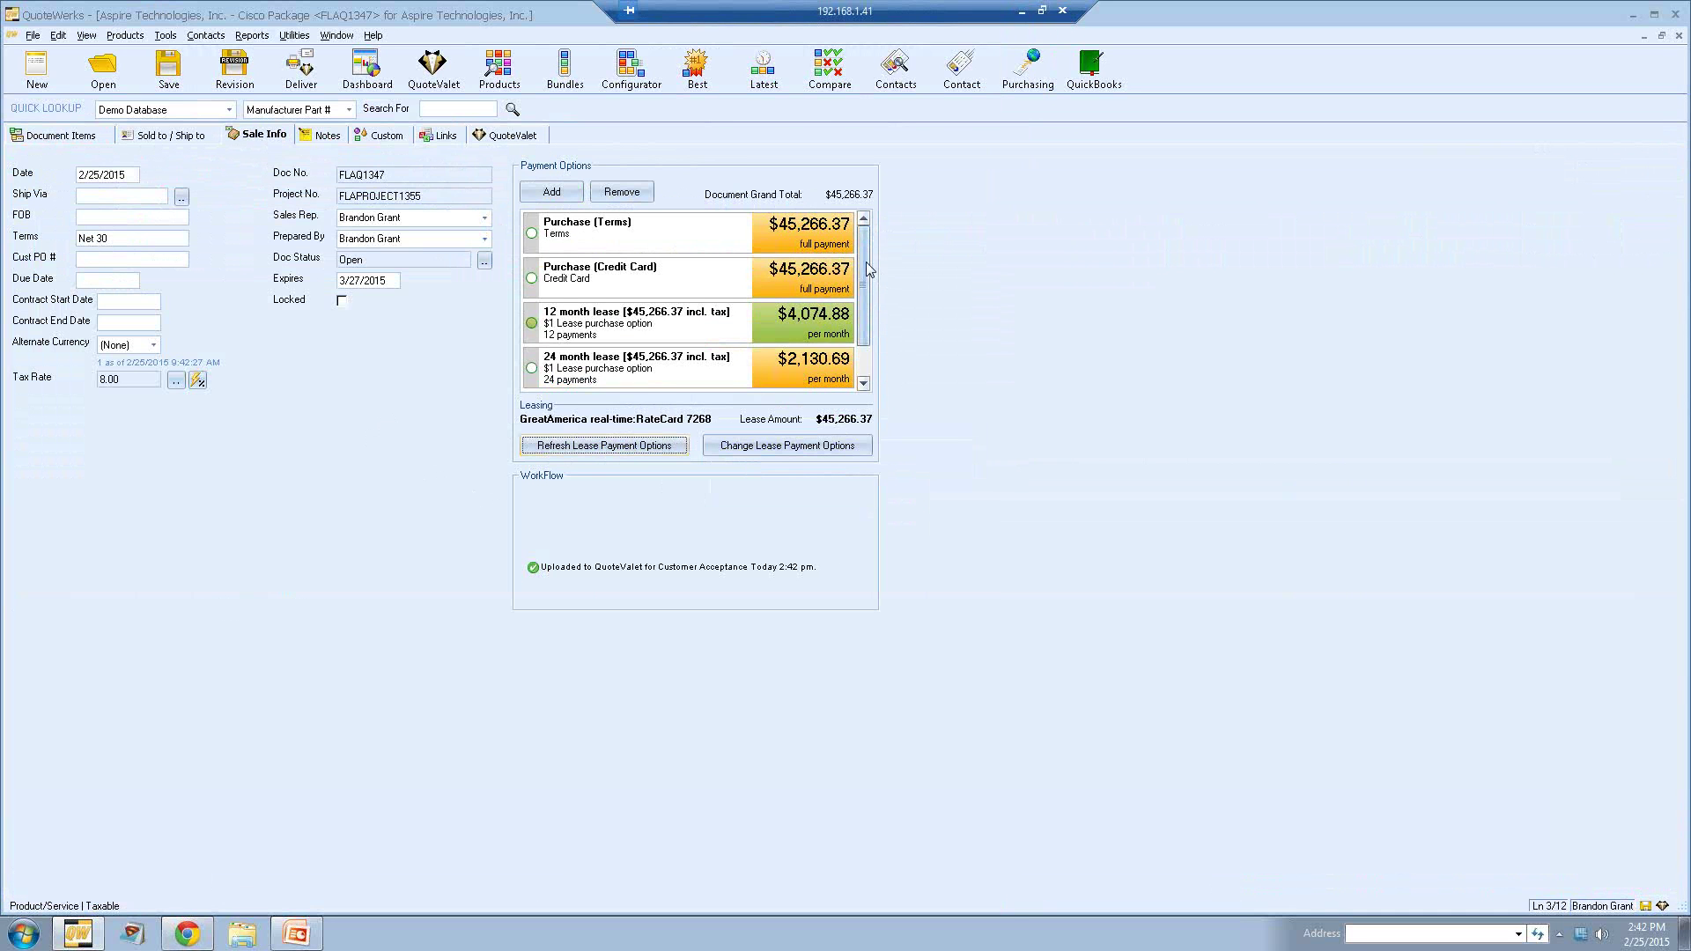
left_click_drag(870, 275, 884, 324)
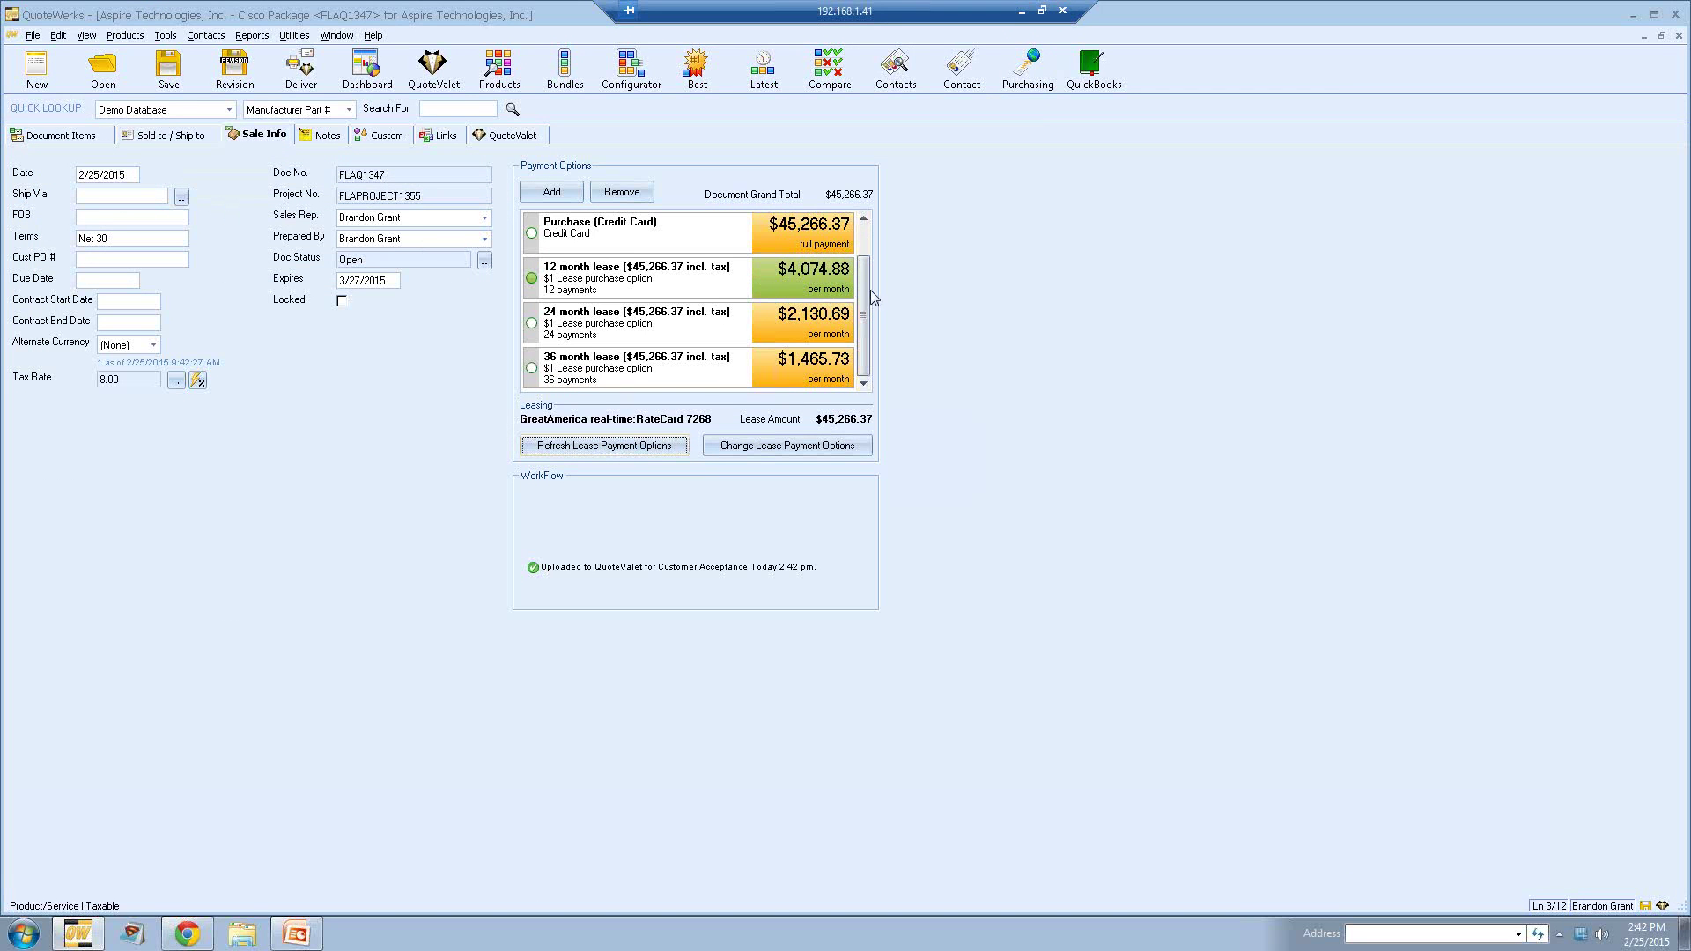
scroll(870, 288, "up", 1)
scroll(869, 333, "down", 1)
Step: Open the Leasing settings in Options and restore the default Lease Payment Option display macro
left_click(165, 35)
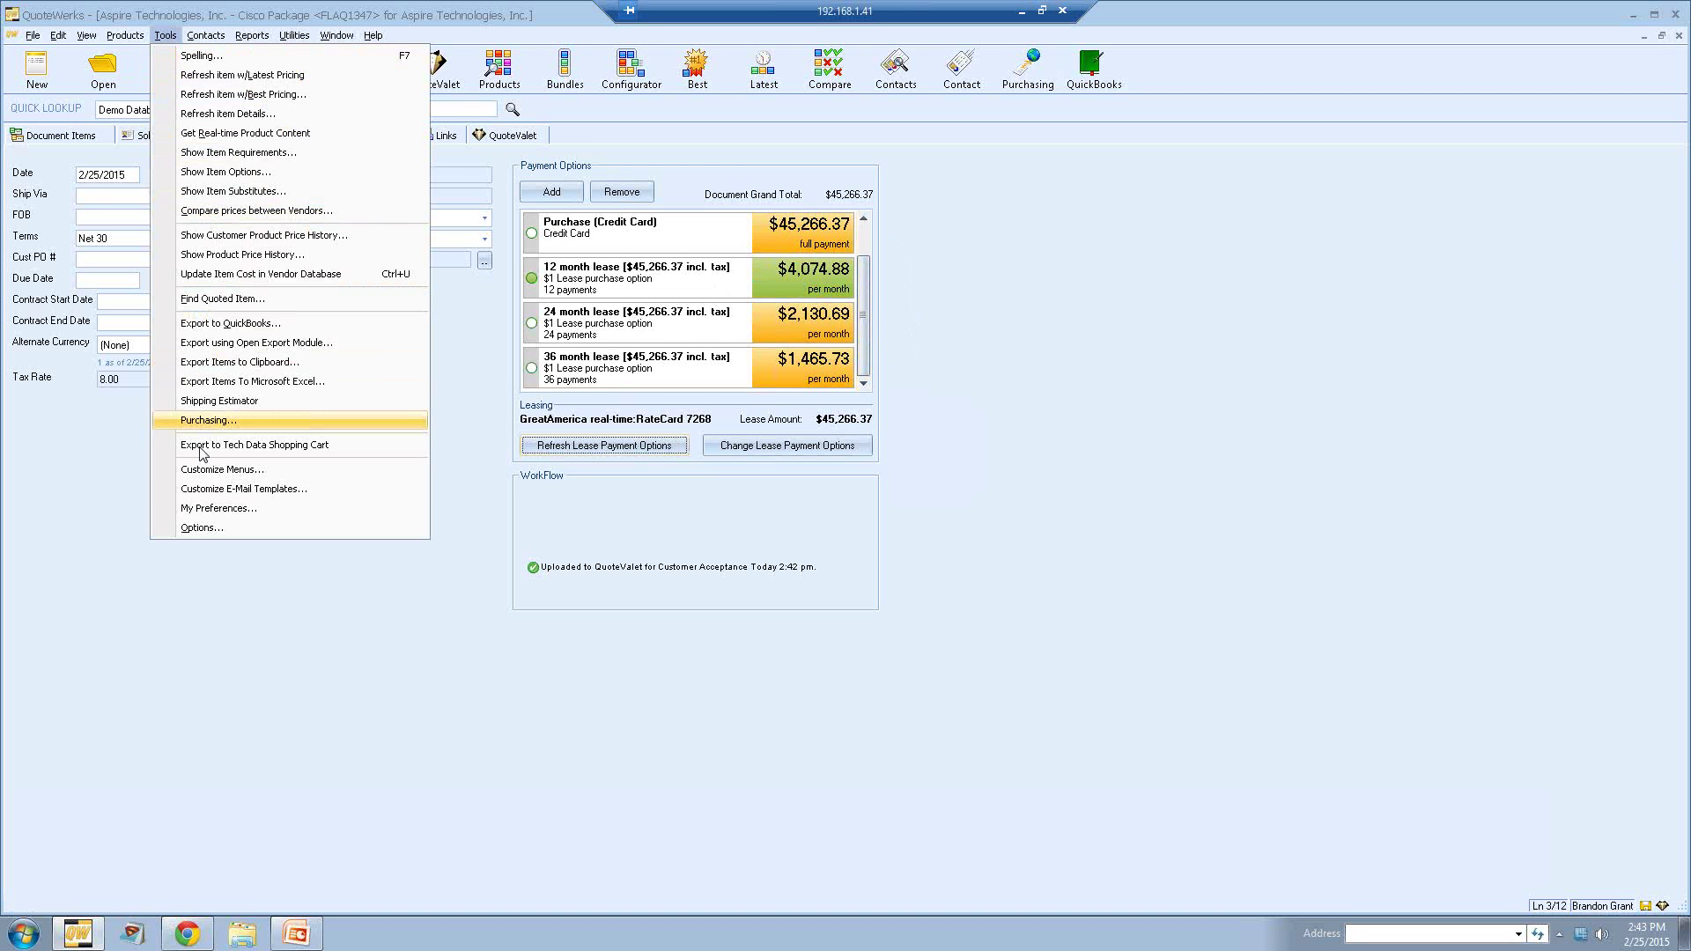
left_click(252, 527)
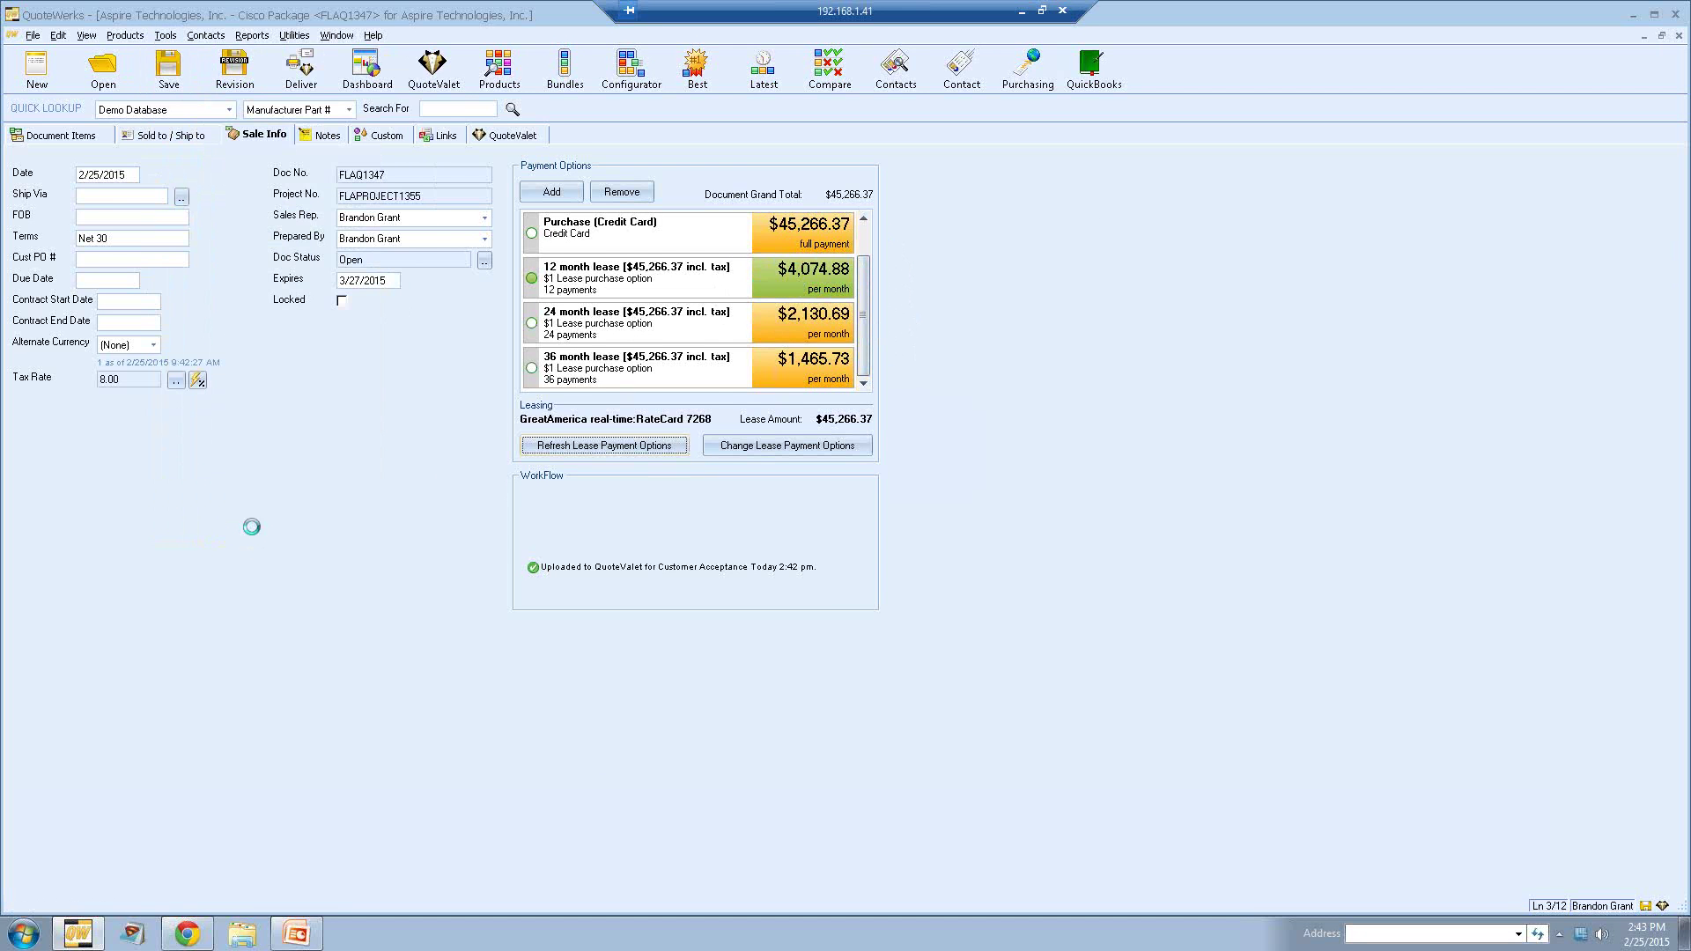
left_click(844, 284)
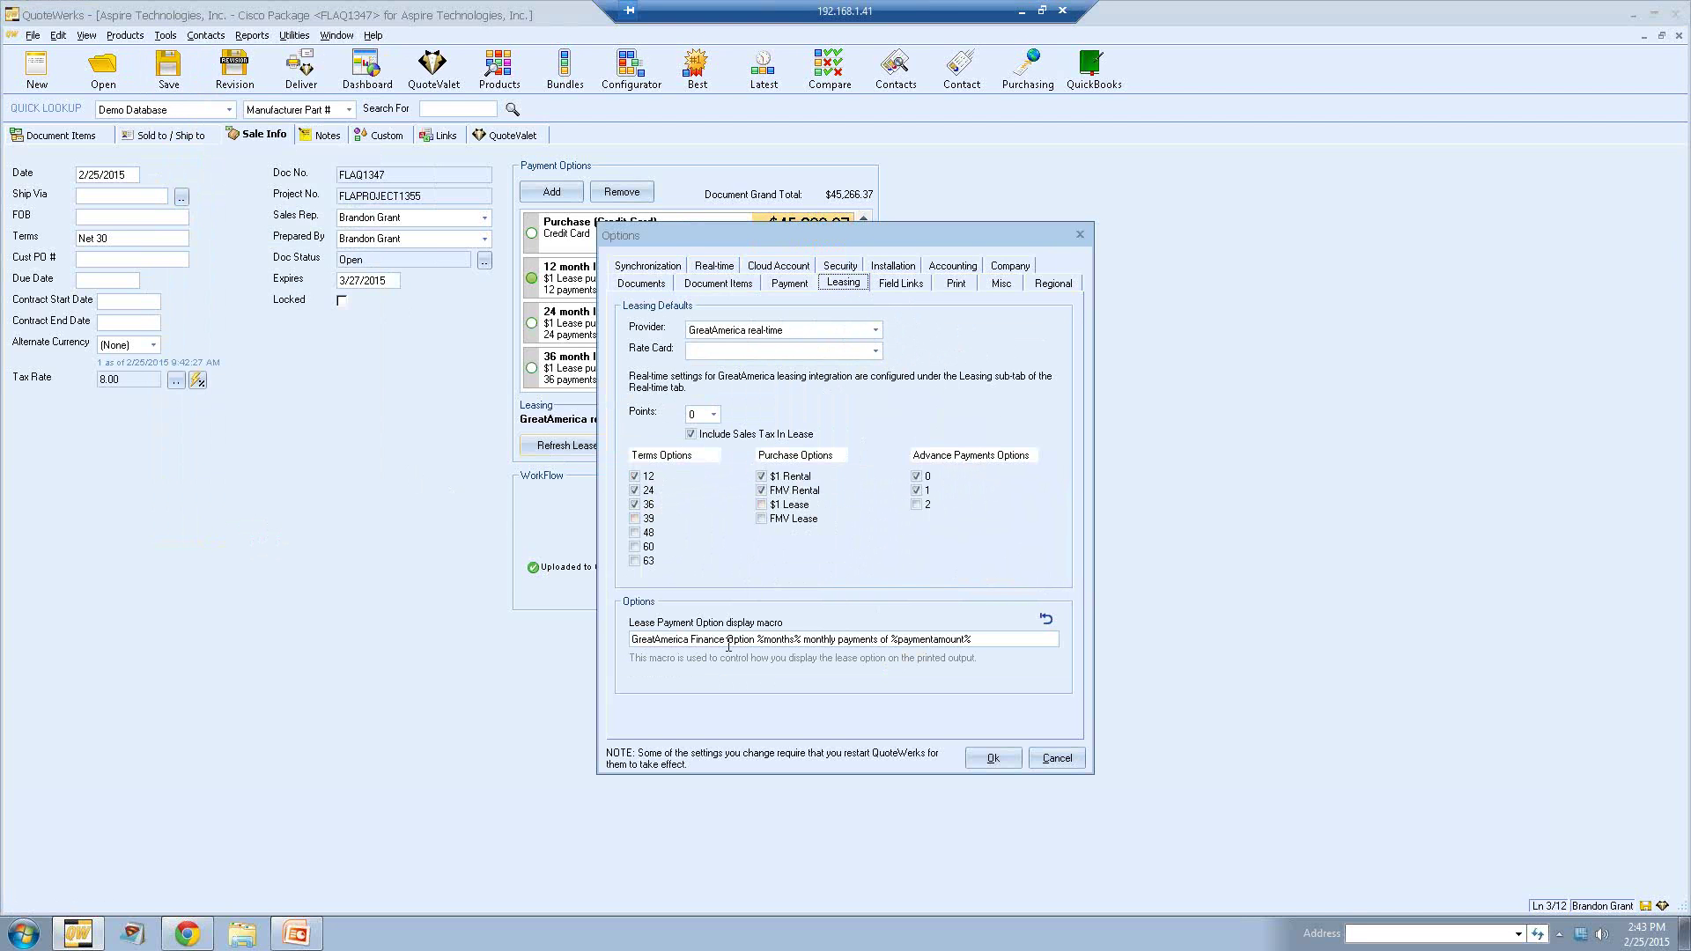
left_click(1046, 620)
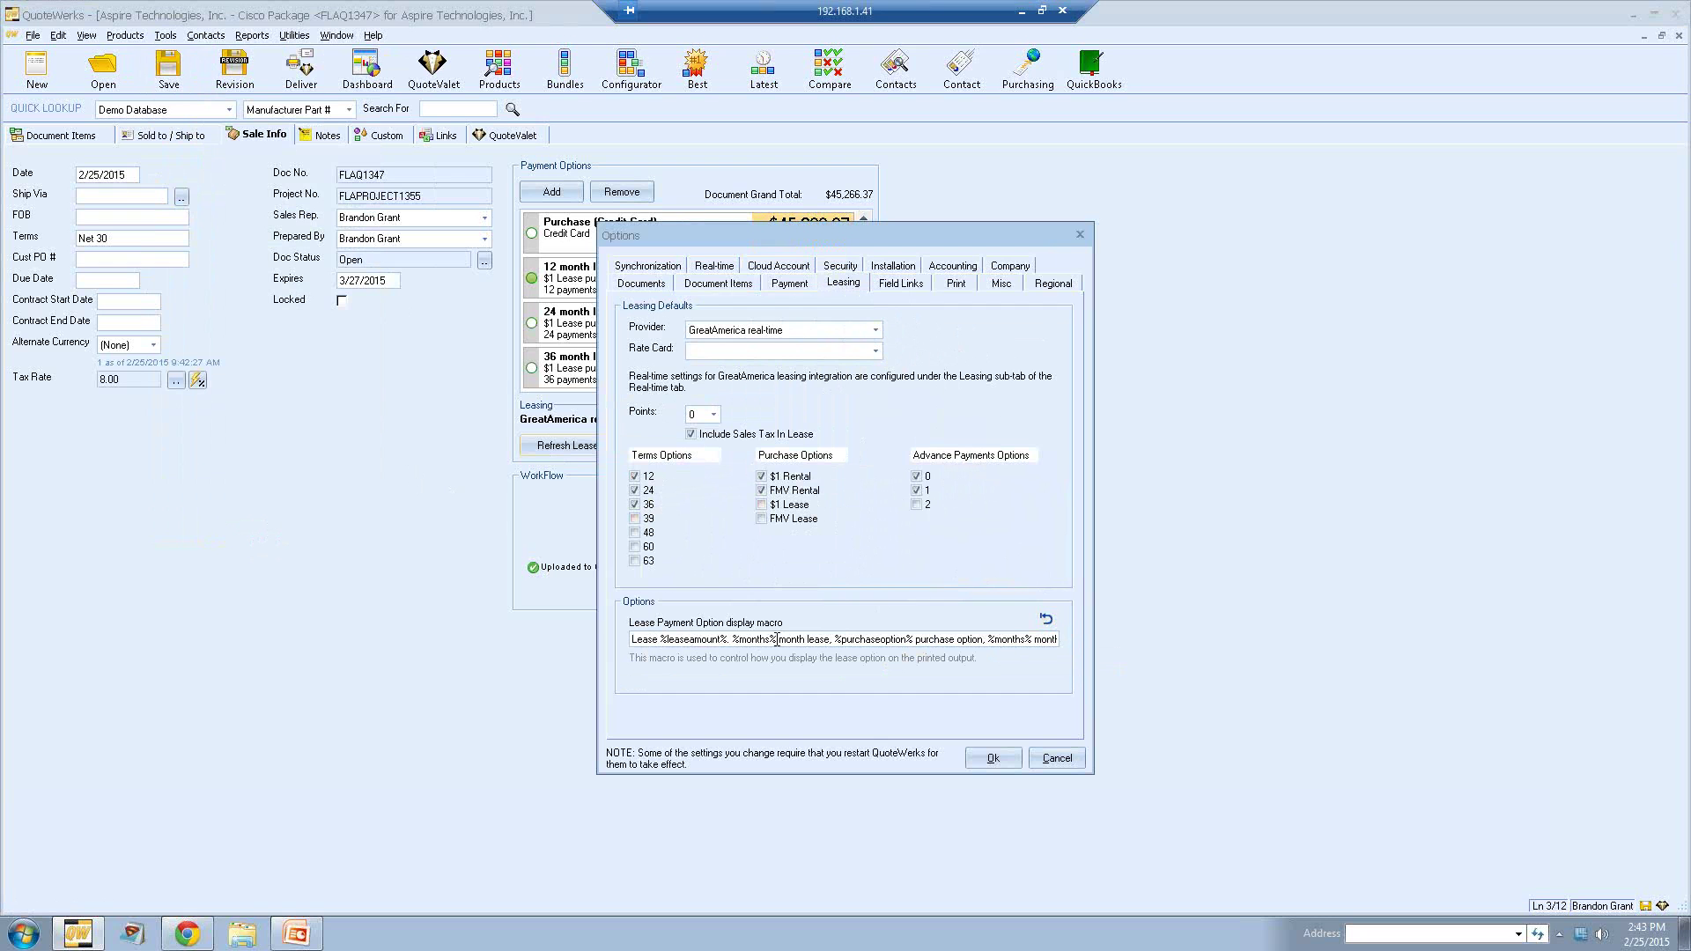
Step: Read the Lease Payment Option display macro through to its end and cancel the Options dialog without saving
type(",")
left_click(1004, 642)
key("Right")
key("Right")
key("Right")
key("Right")
key("Right")
key("Right")
key("Right")
key("Right")
key("Right")
key("Right")
key("Right")
key("Right")
key("Right")
key("Right")
key("Right")
key("Right")
key("Right")
key("Right")
key("Right")
key("Right")
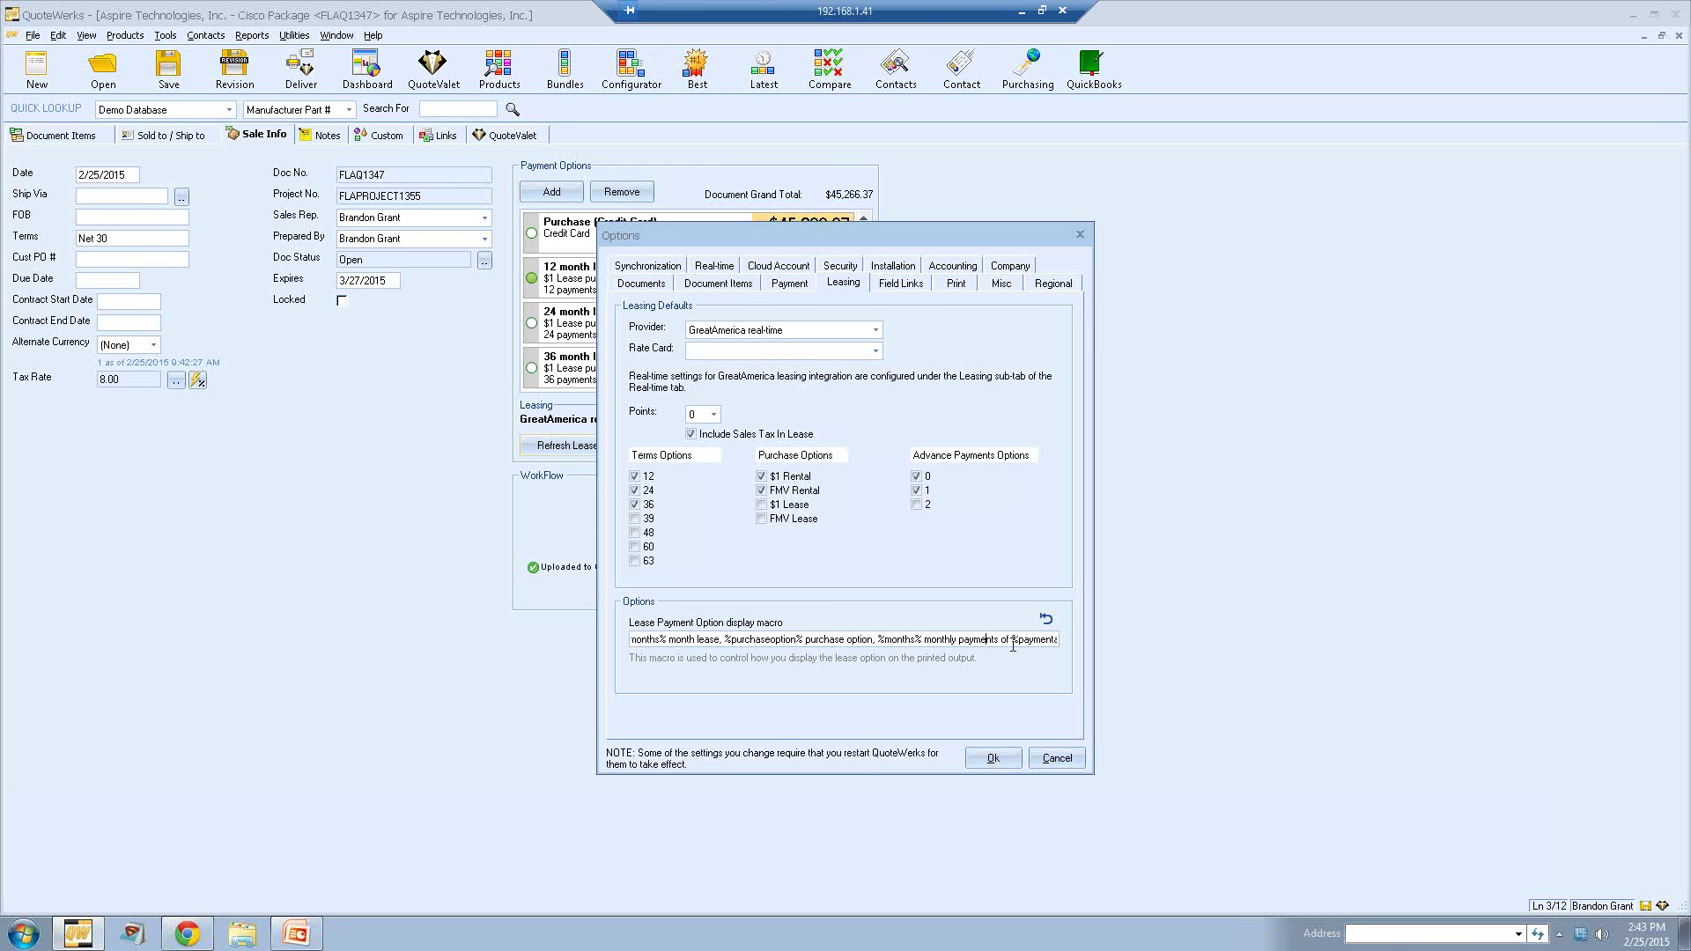
key("Right")
key("Right")
key("Right")
key("Right")
key("Right")
key("Right")
key("Right")
key("Right")
key("Right")
key("Right")
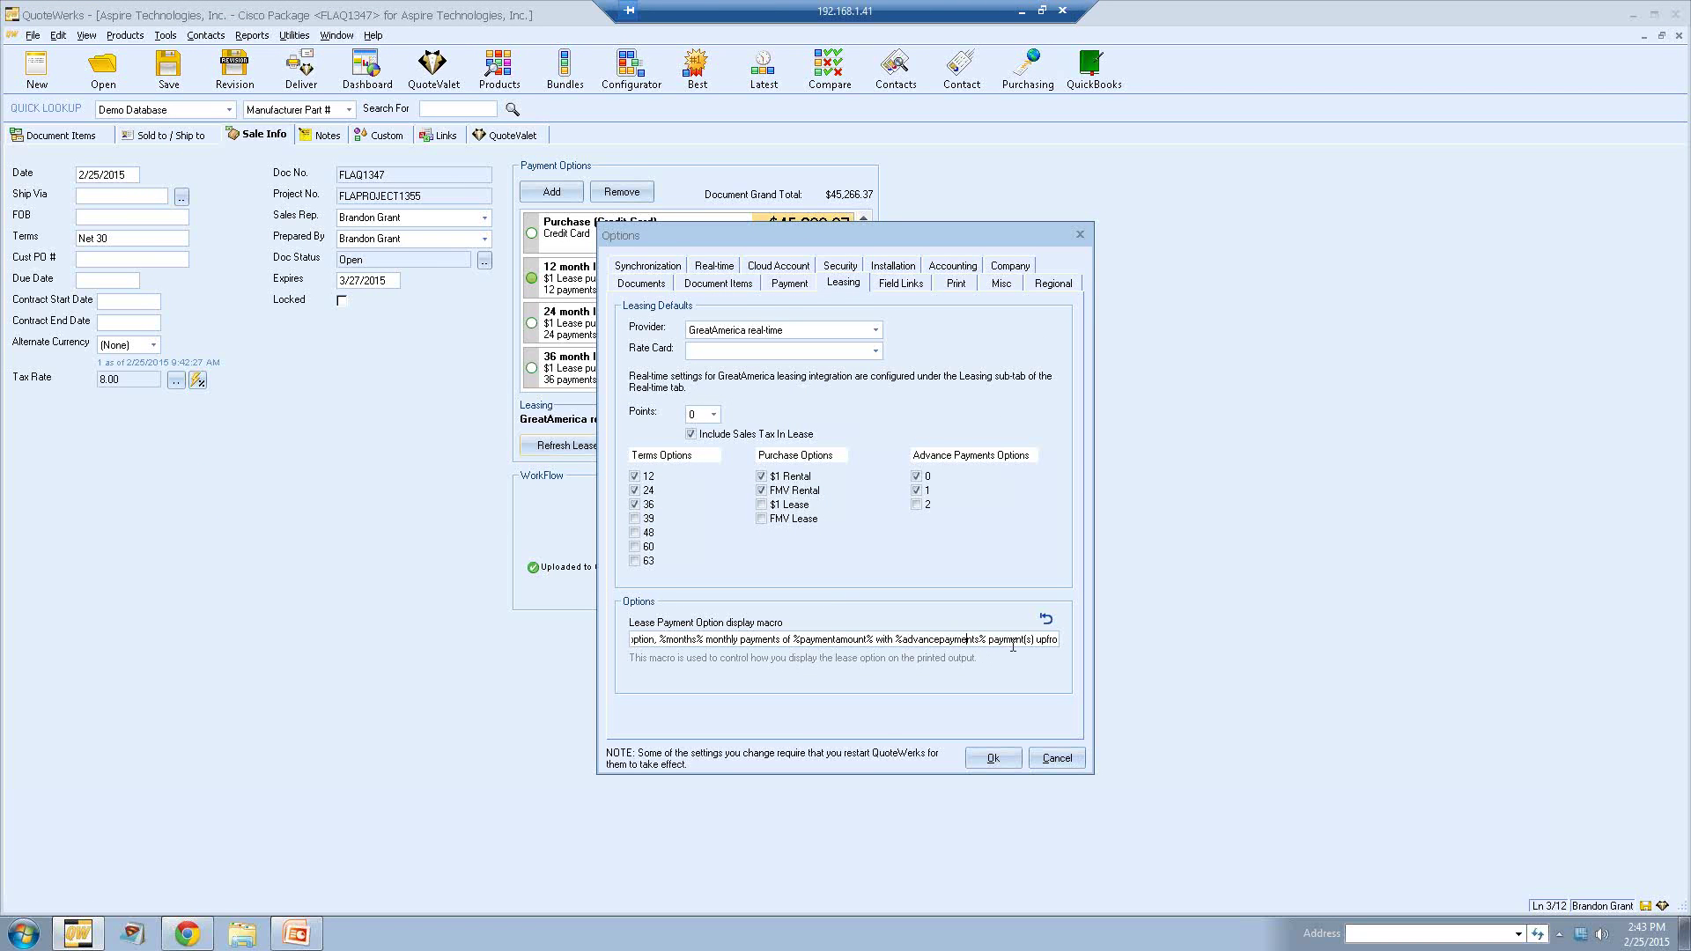
key("Right")
key("Right")
key("Right")
key("Right")
key("Right")
key("Right")
key("Right")
key("Right")
key("Right")
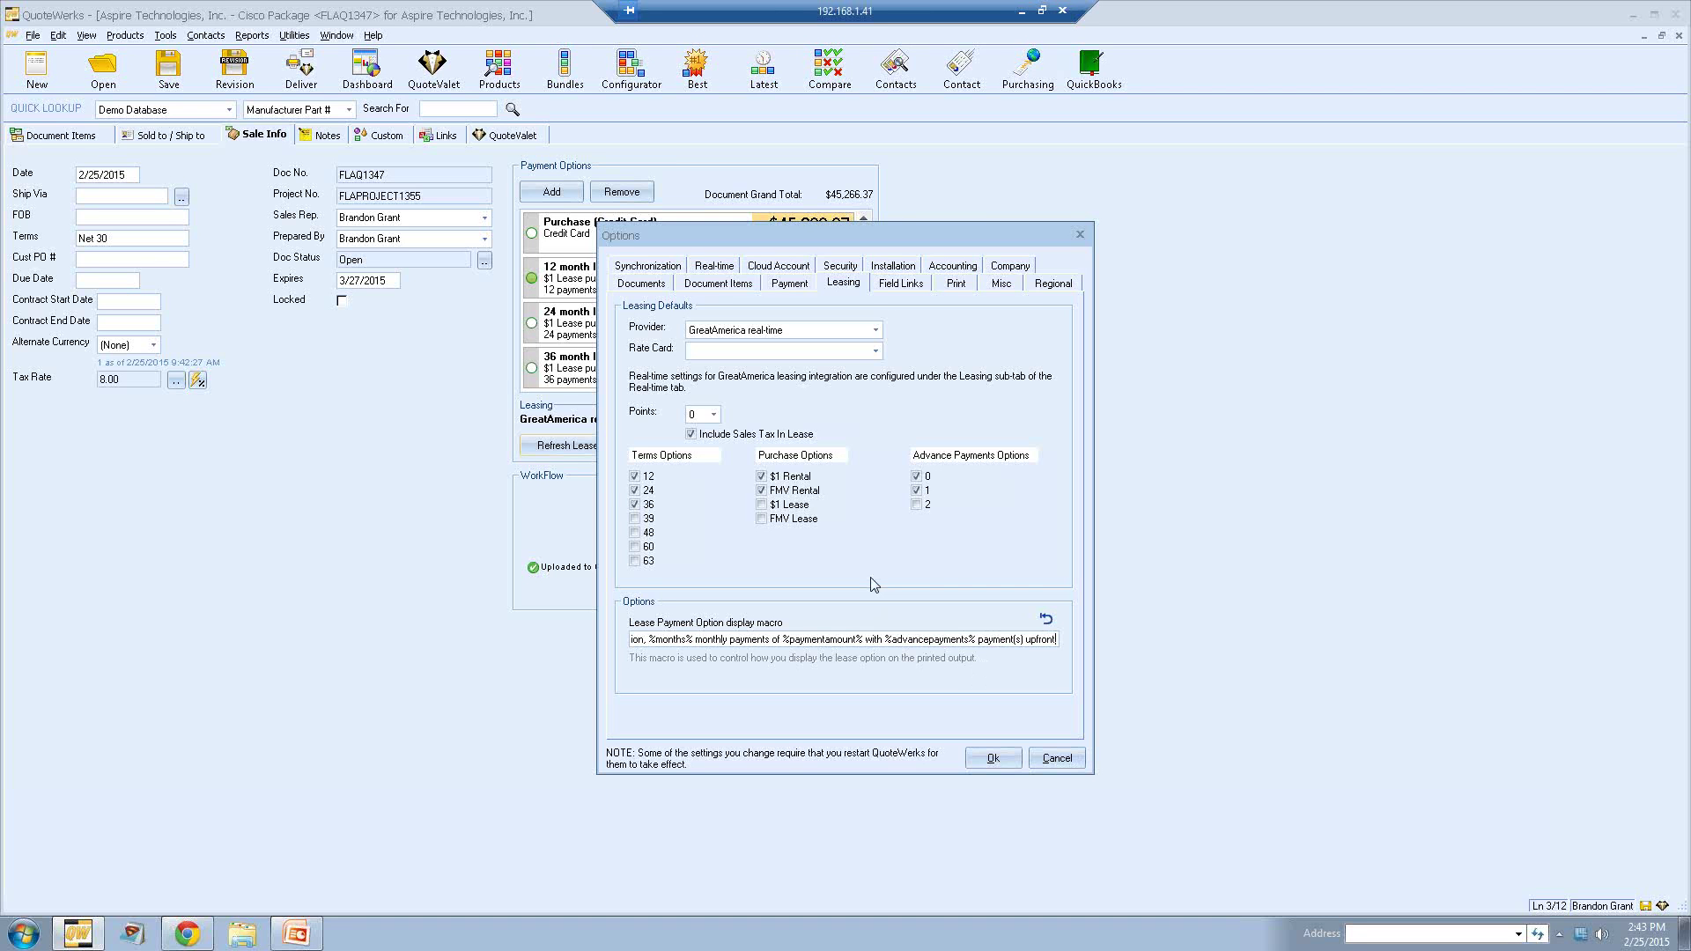
left_click(1059, 758)
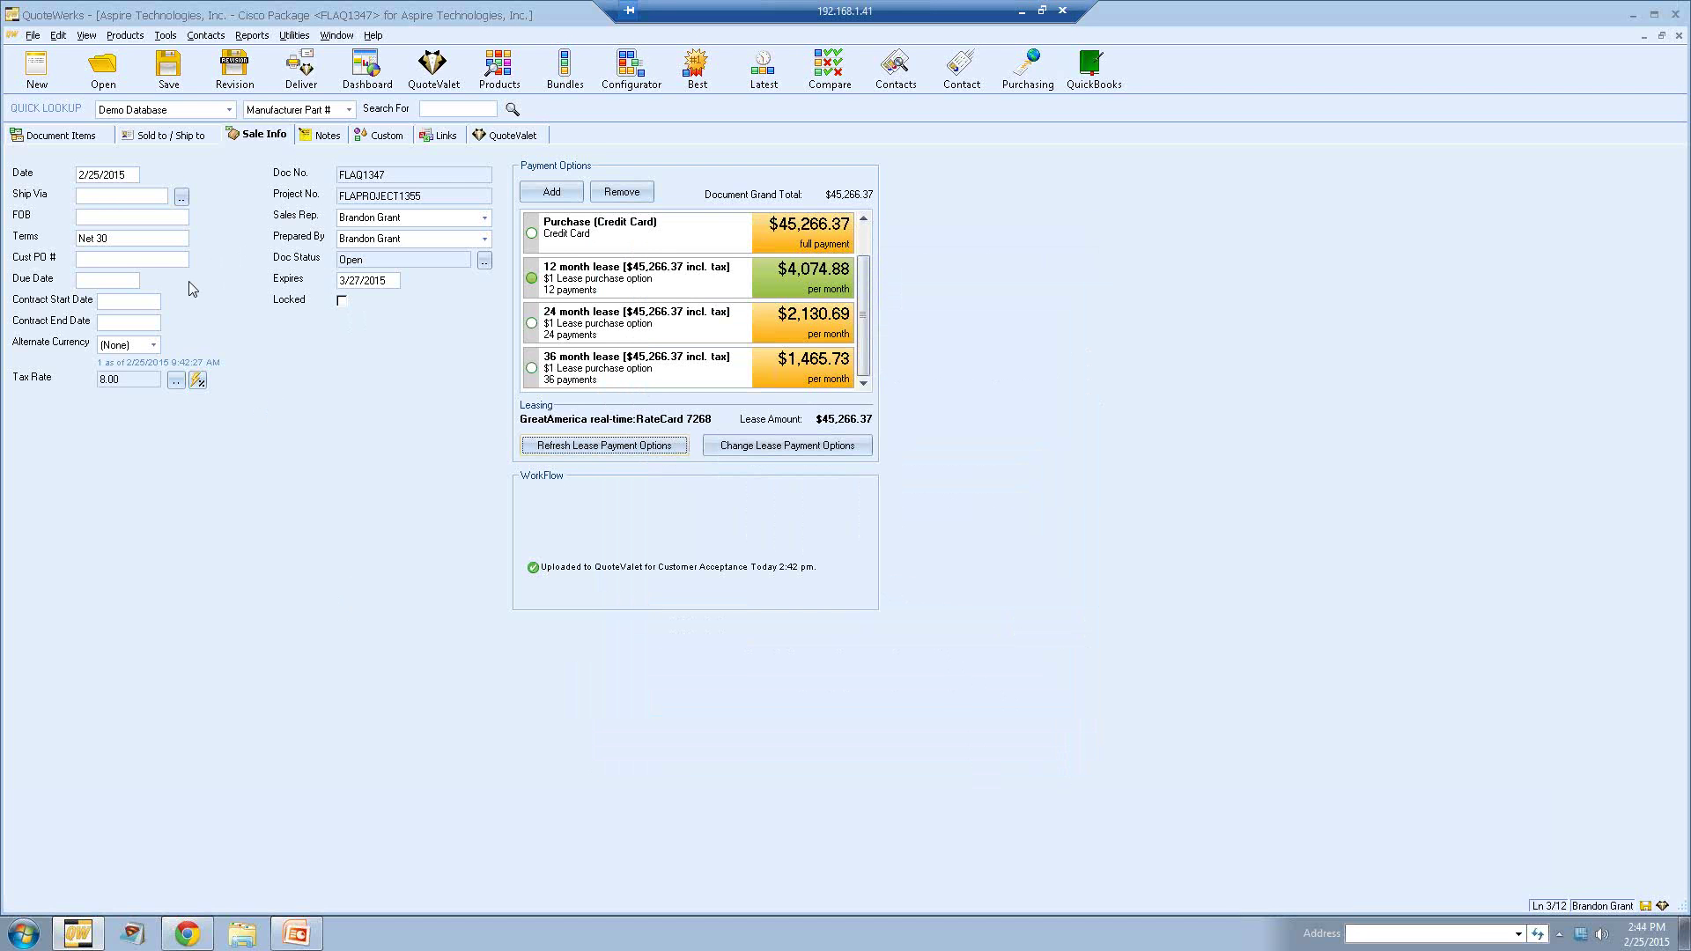
Step: Return to the document items, start converting the quote to an order and cancel at the save request
left_click(96, 138)
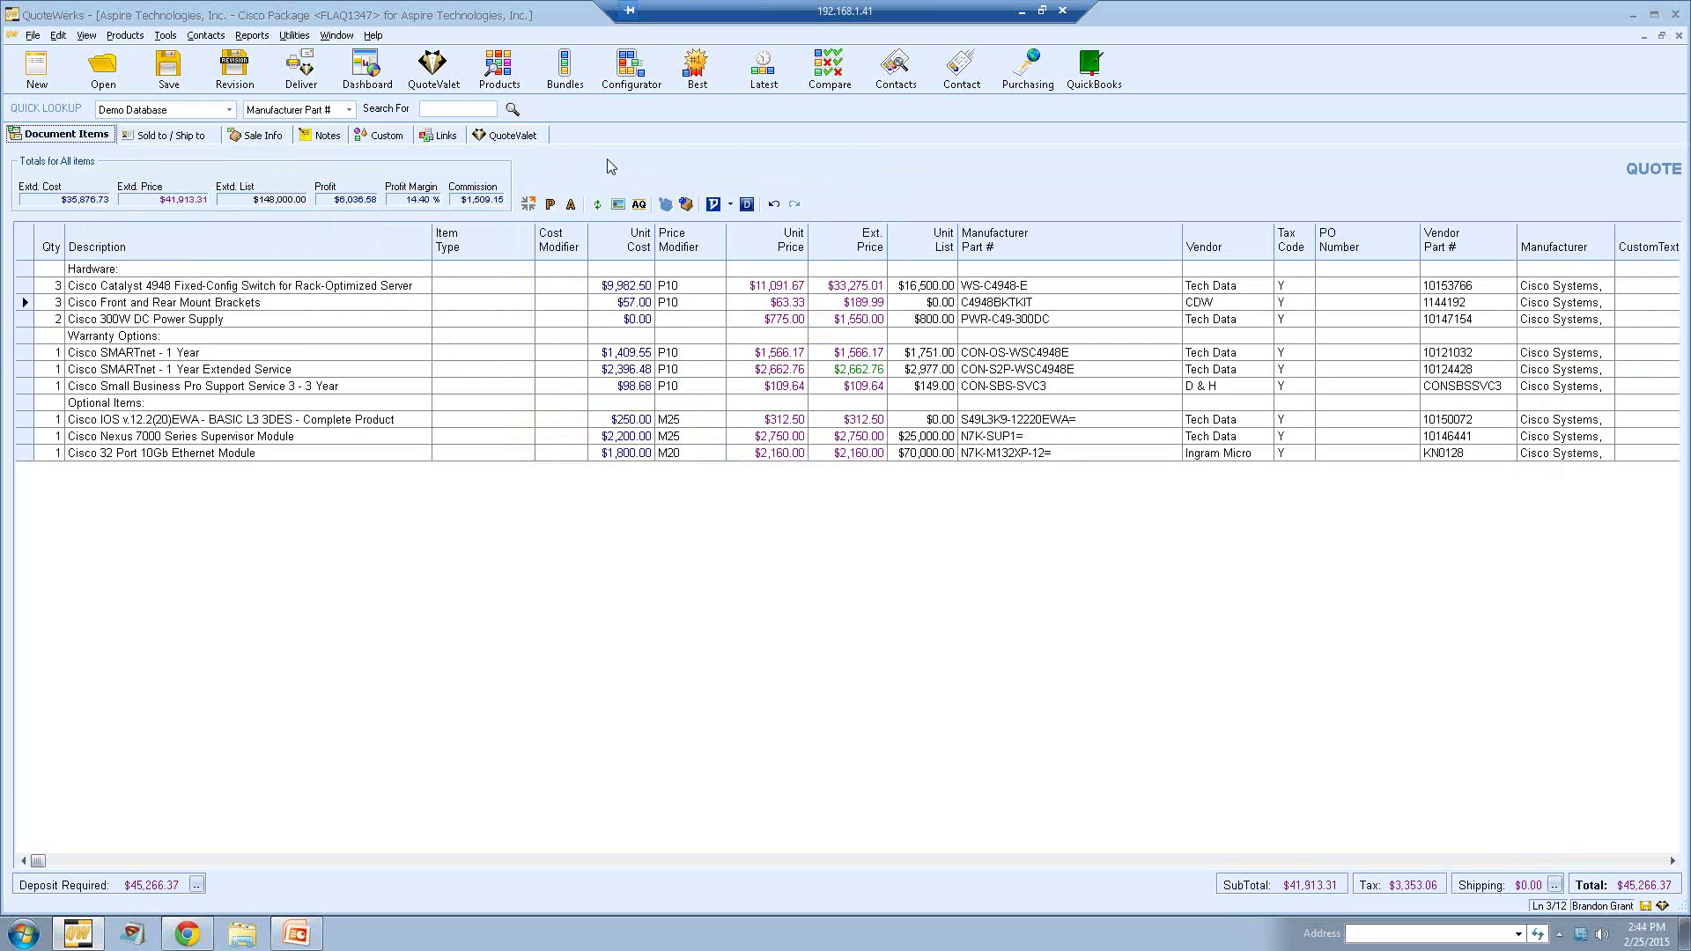
left_click(32, 36)
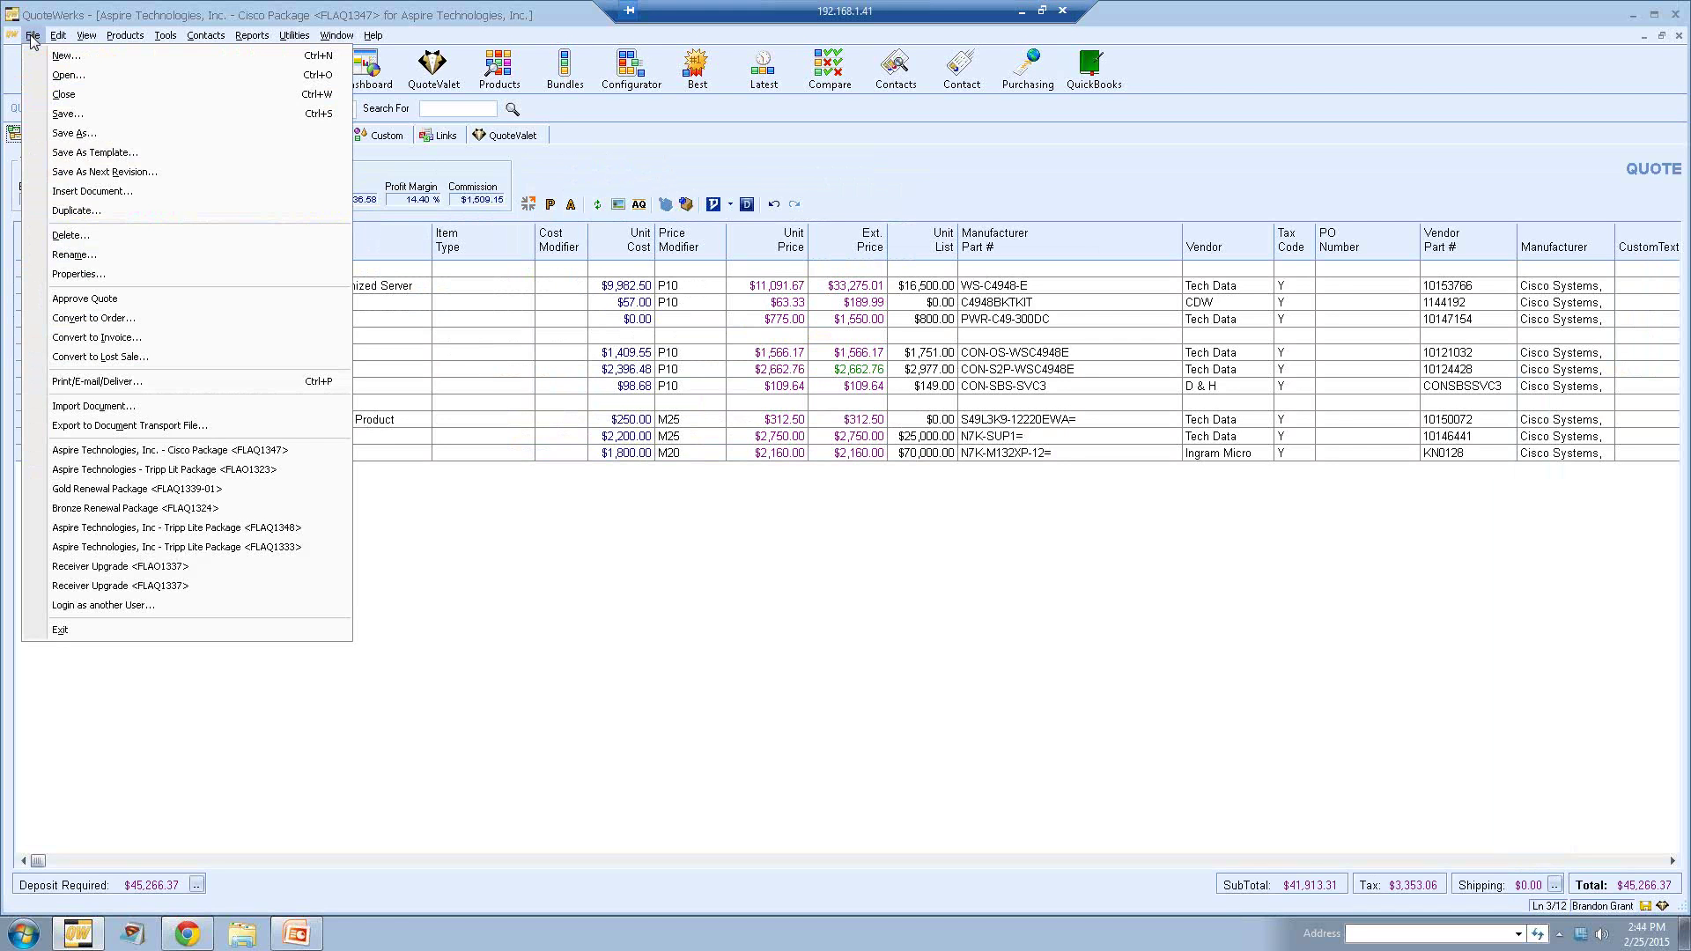
left_click(140, 319)
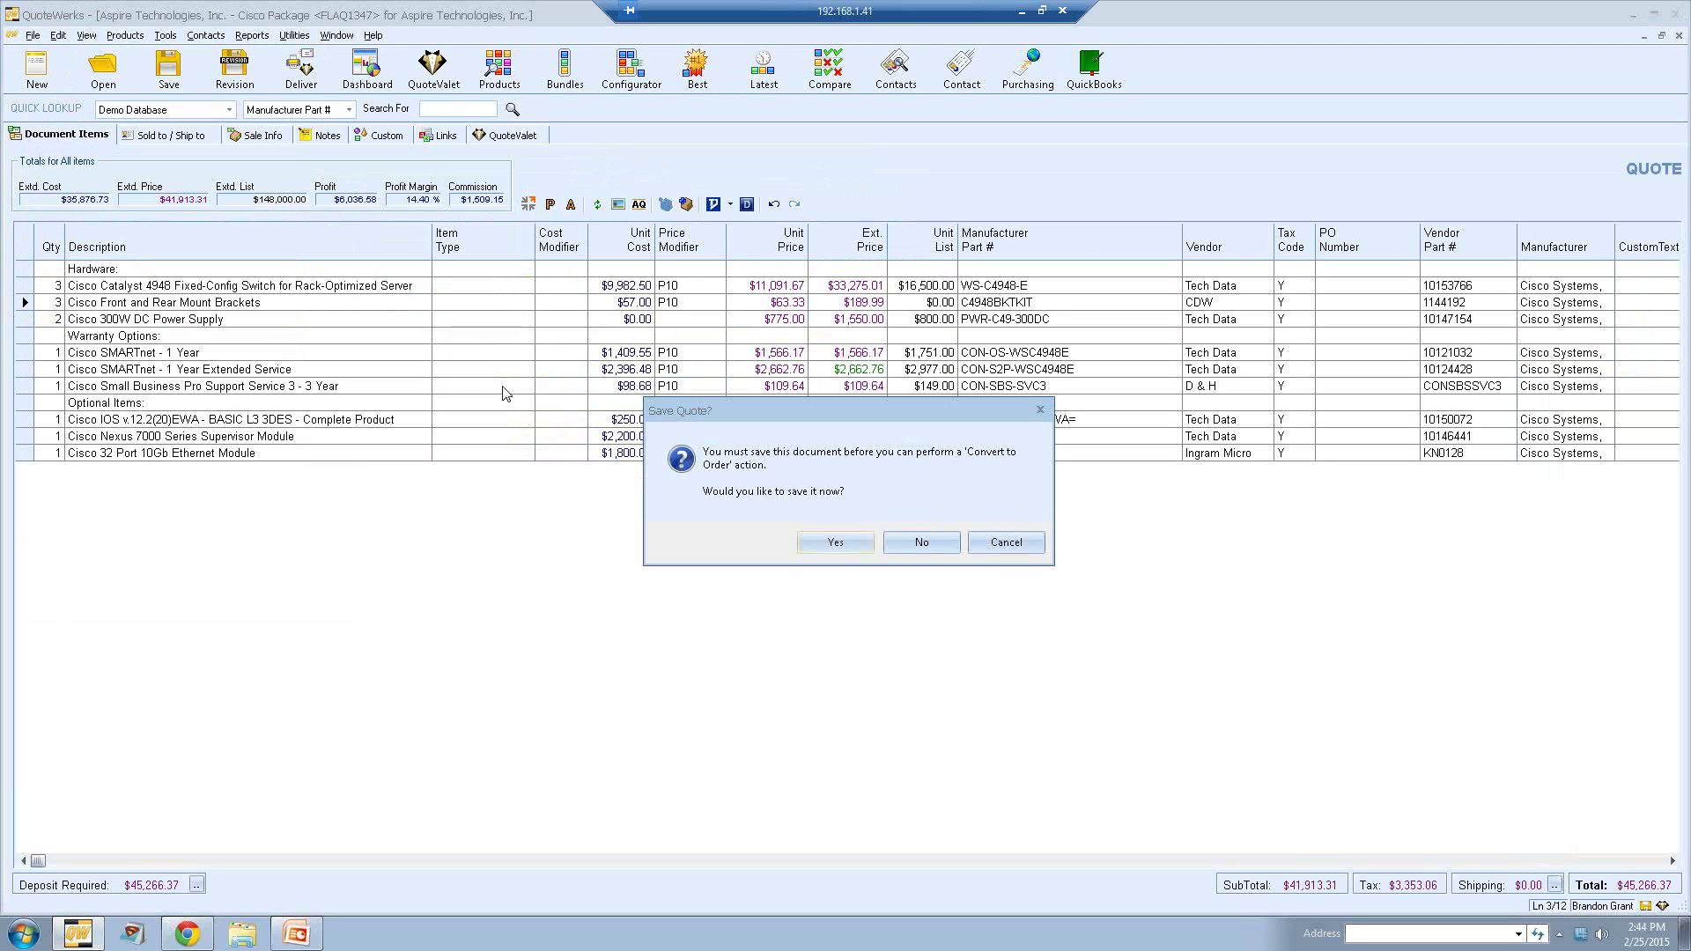
left_click(995, 545)
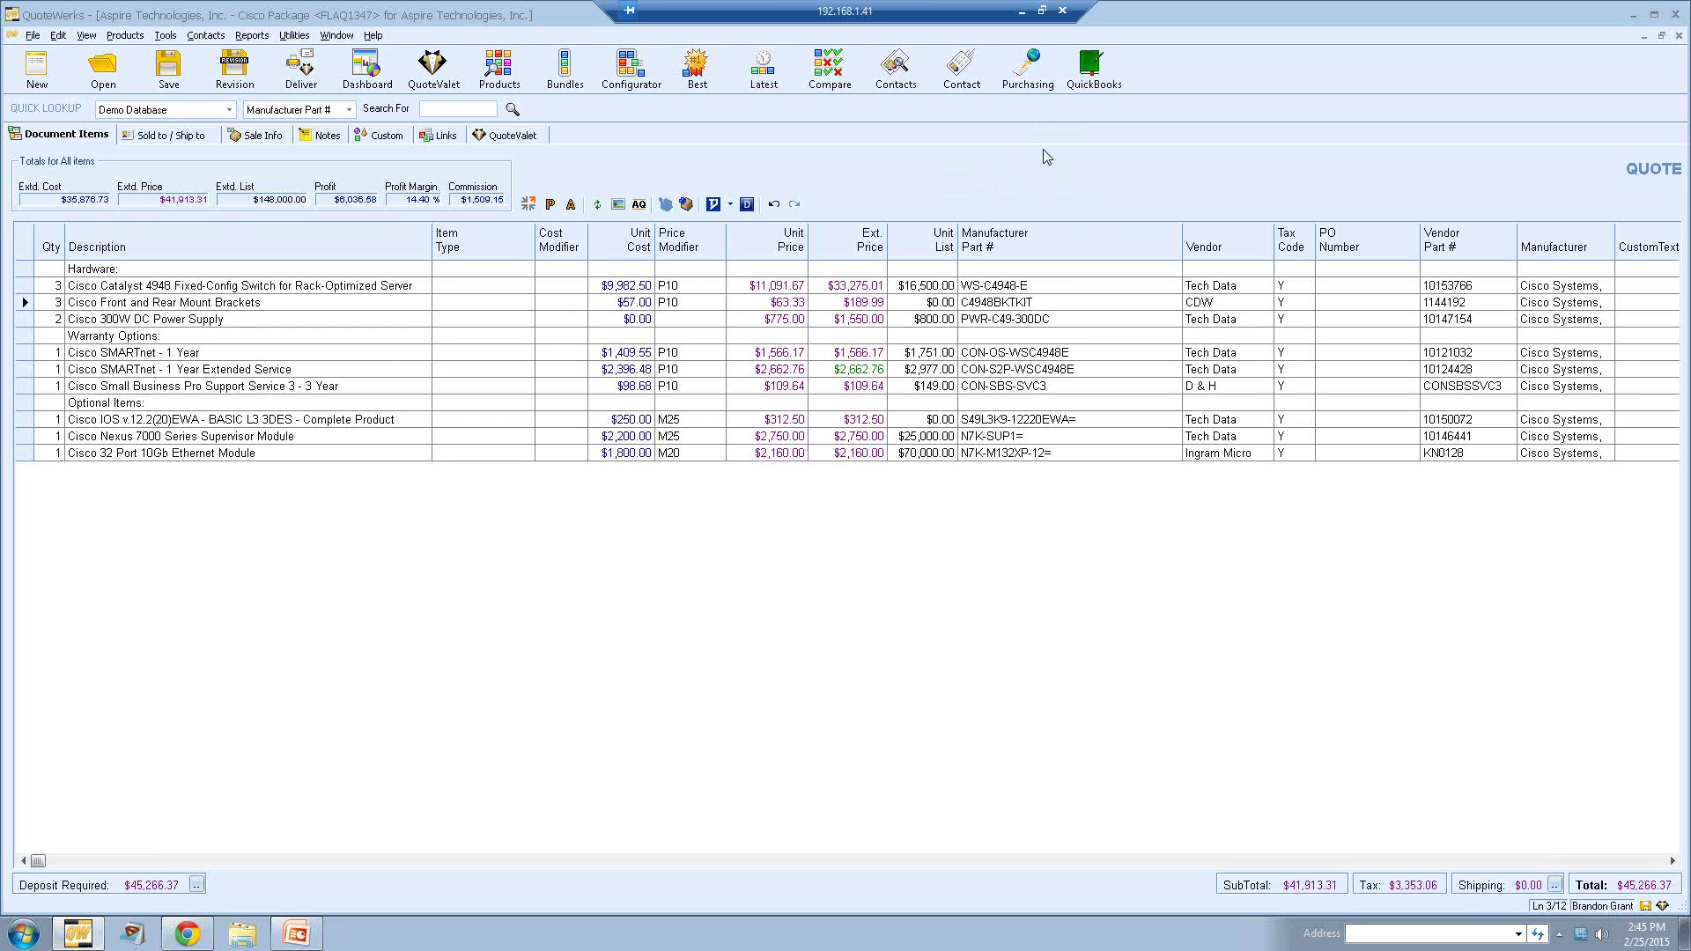
Step: Open the Purchasing window, agreeing to close the open documents and to close the Cisco quote without re-uploading it to QuoteValet
left_click(1028, 79)
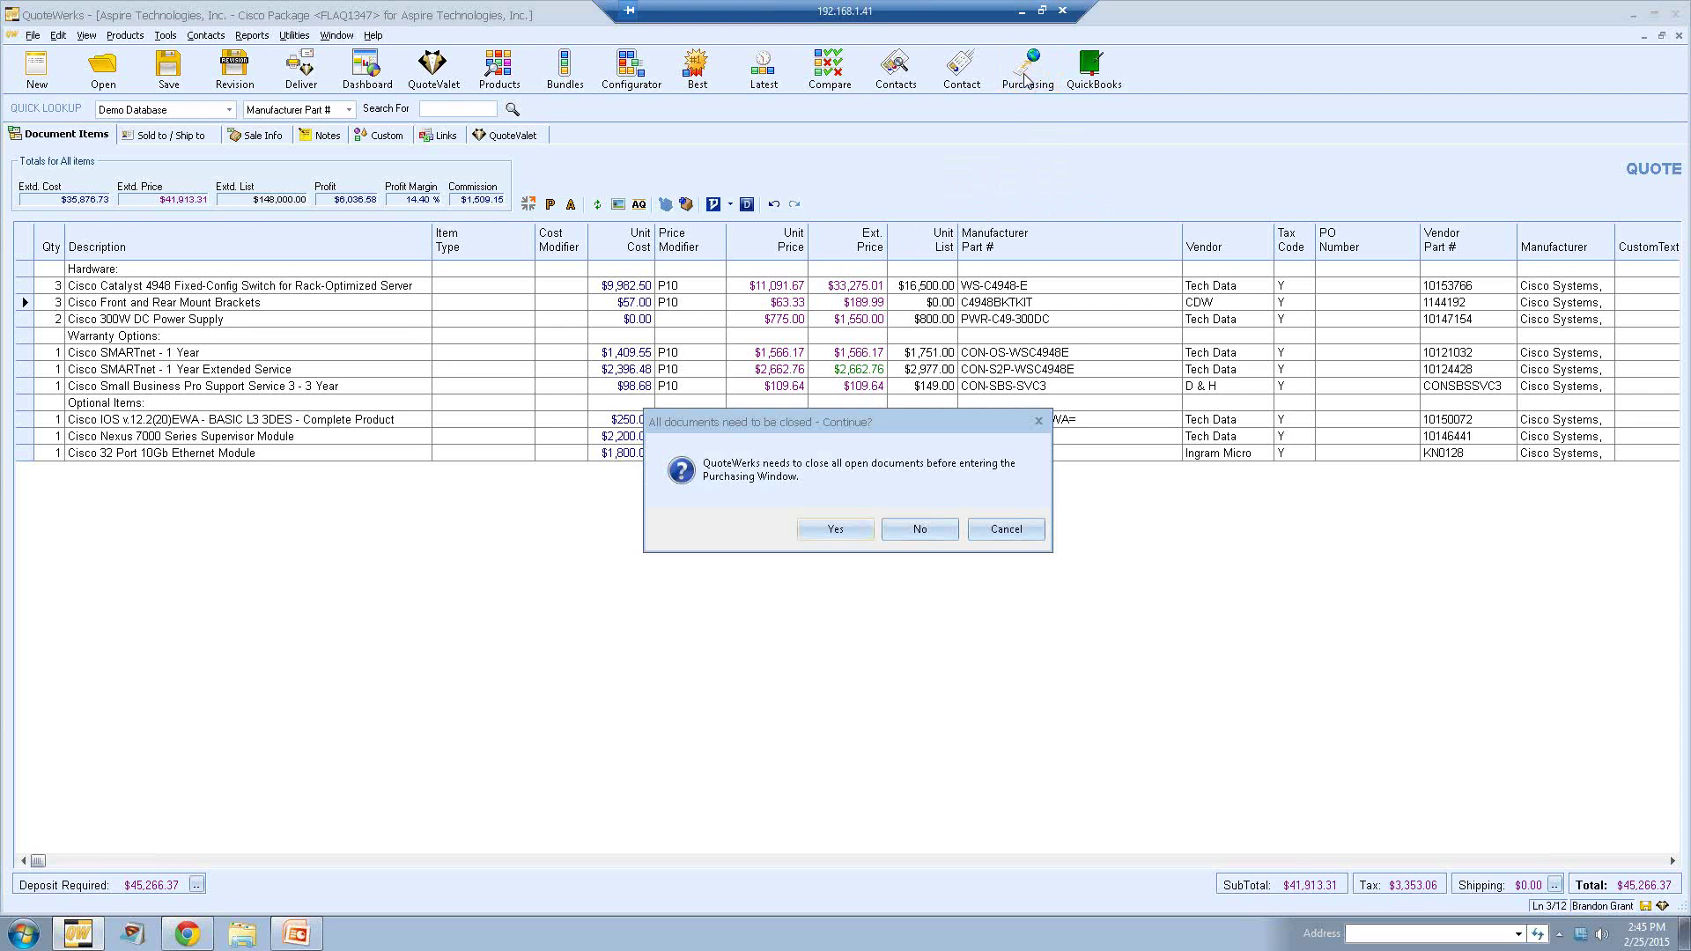
left_click(839, 531)
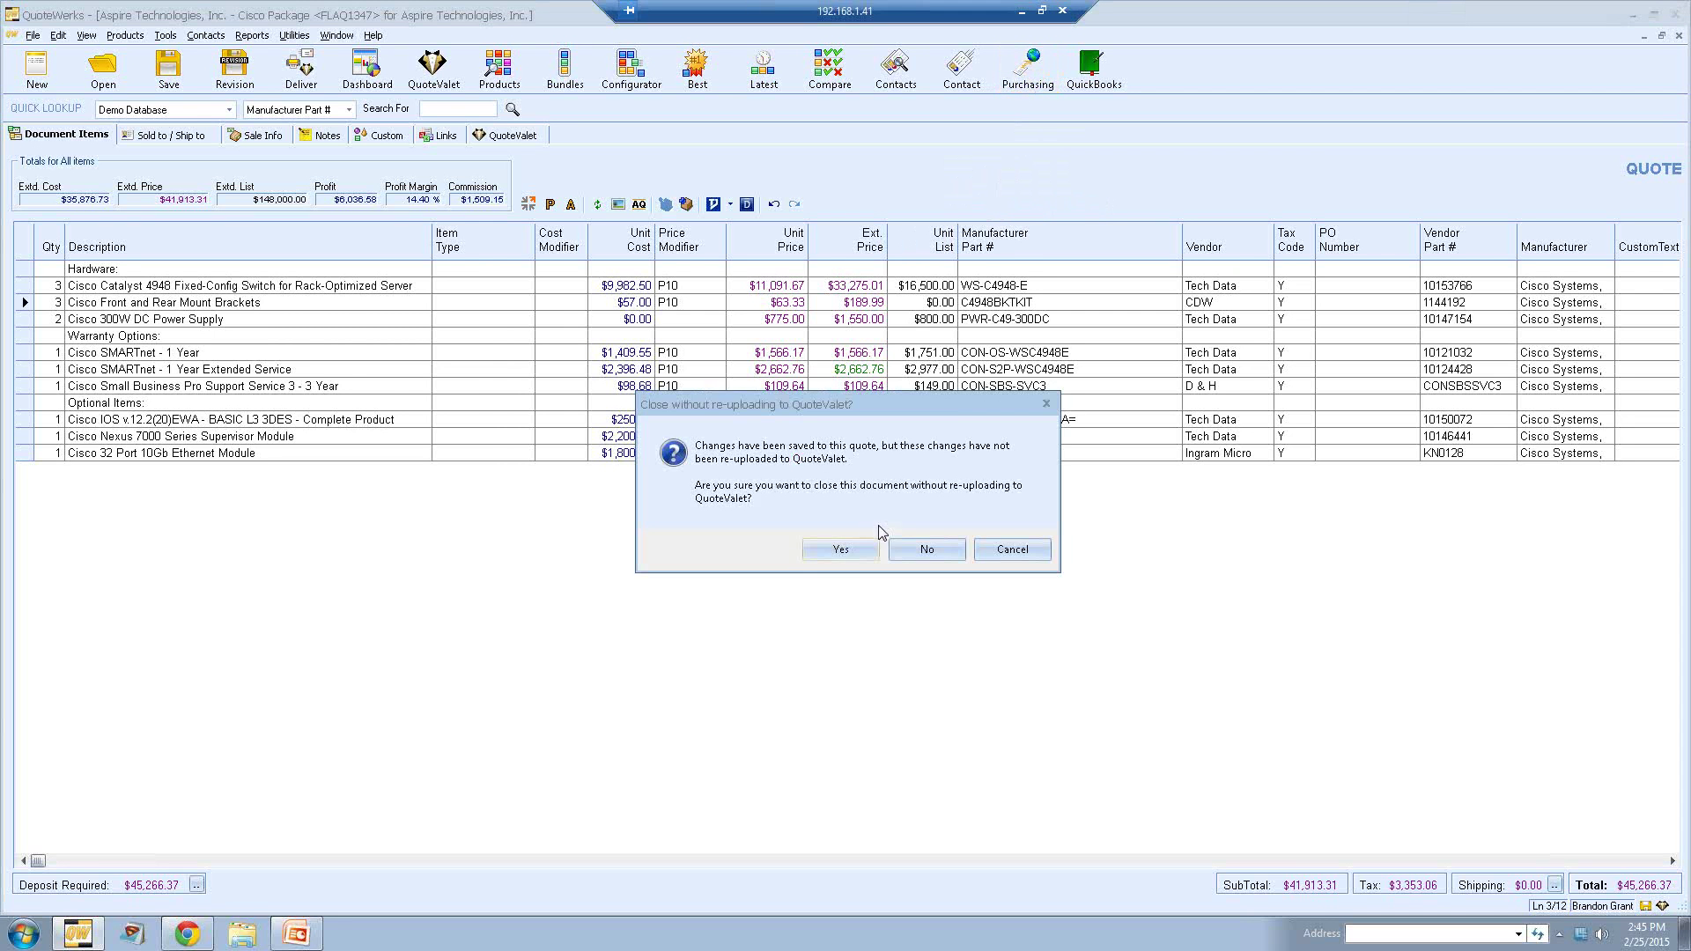
left_click(852, 552)
left_click(989, 542)
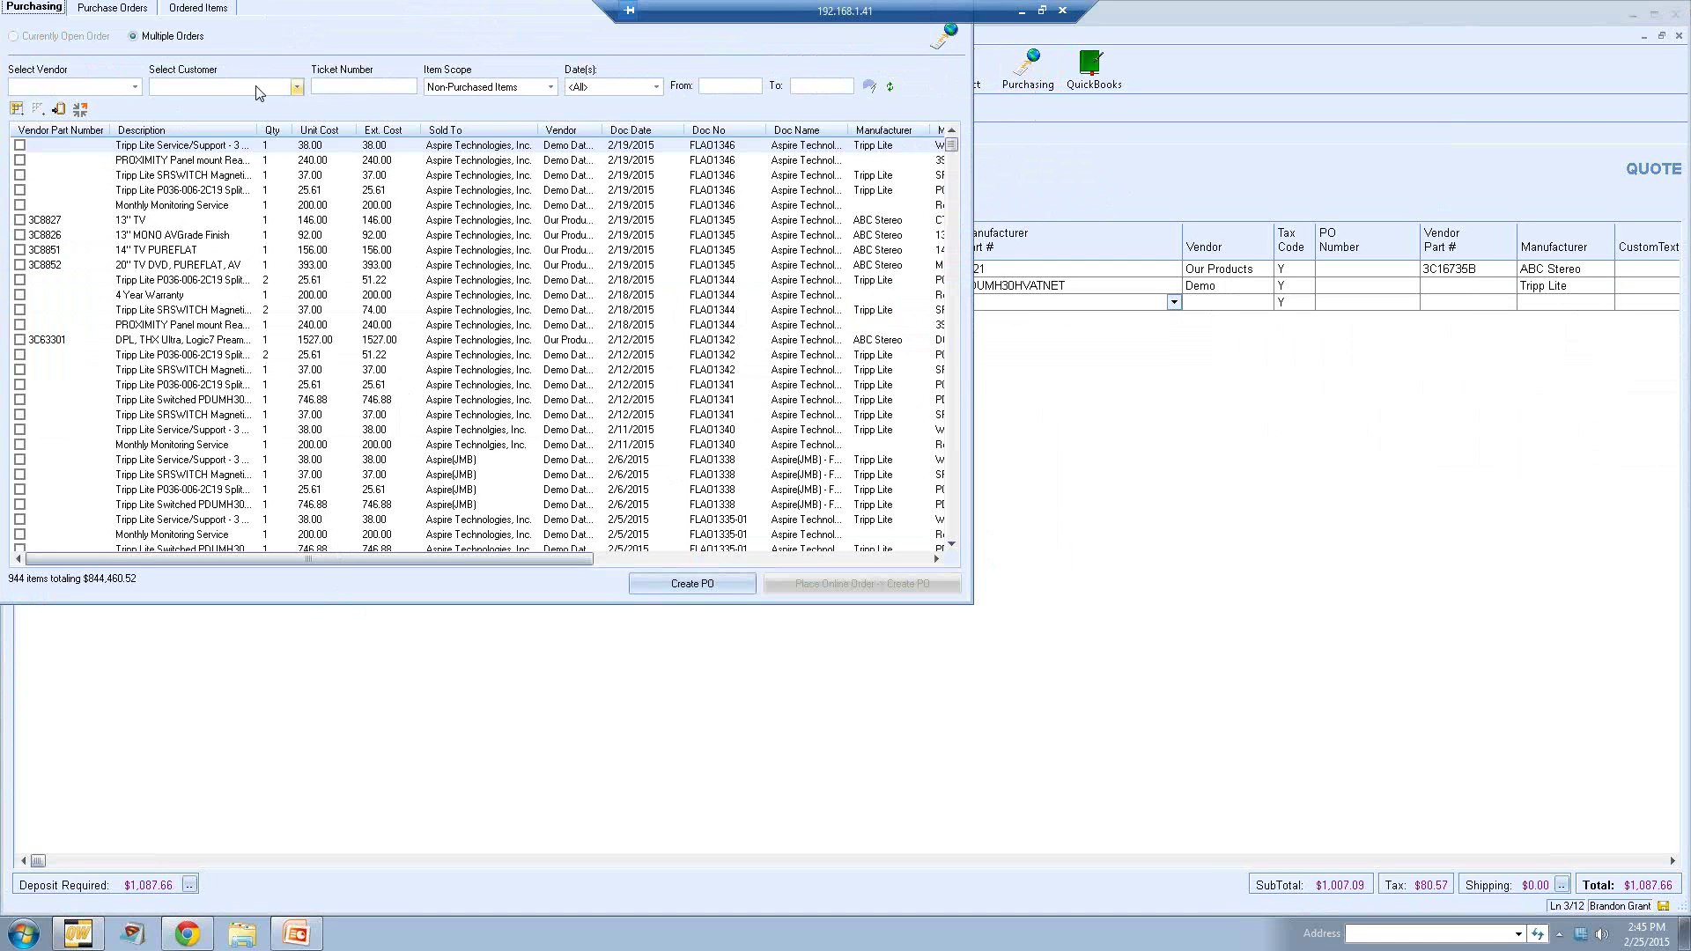
Step: Examine the Ticket Number and Item Scope filters for multiple orders, keeping the scope at Non-Purchased Items
left_click(375, 84)
left_click(550, 88)
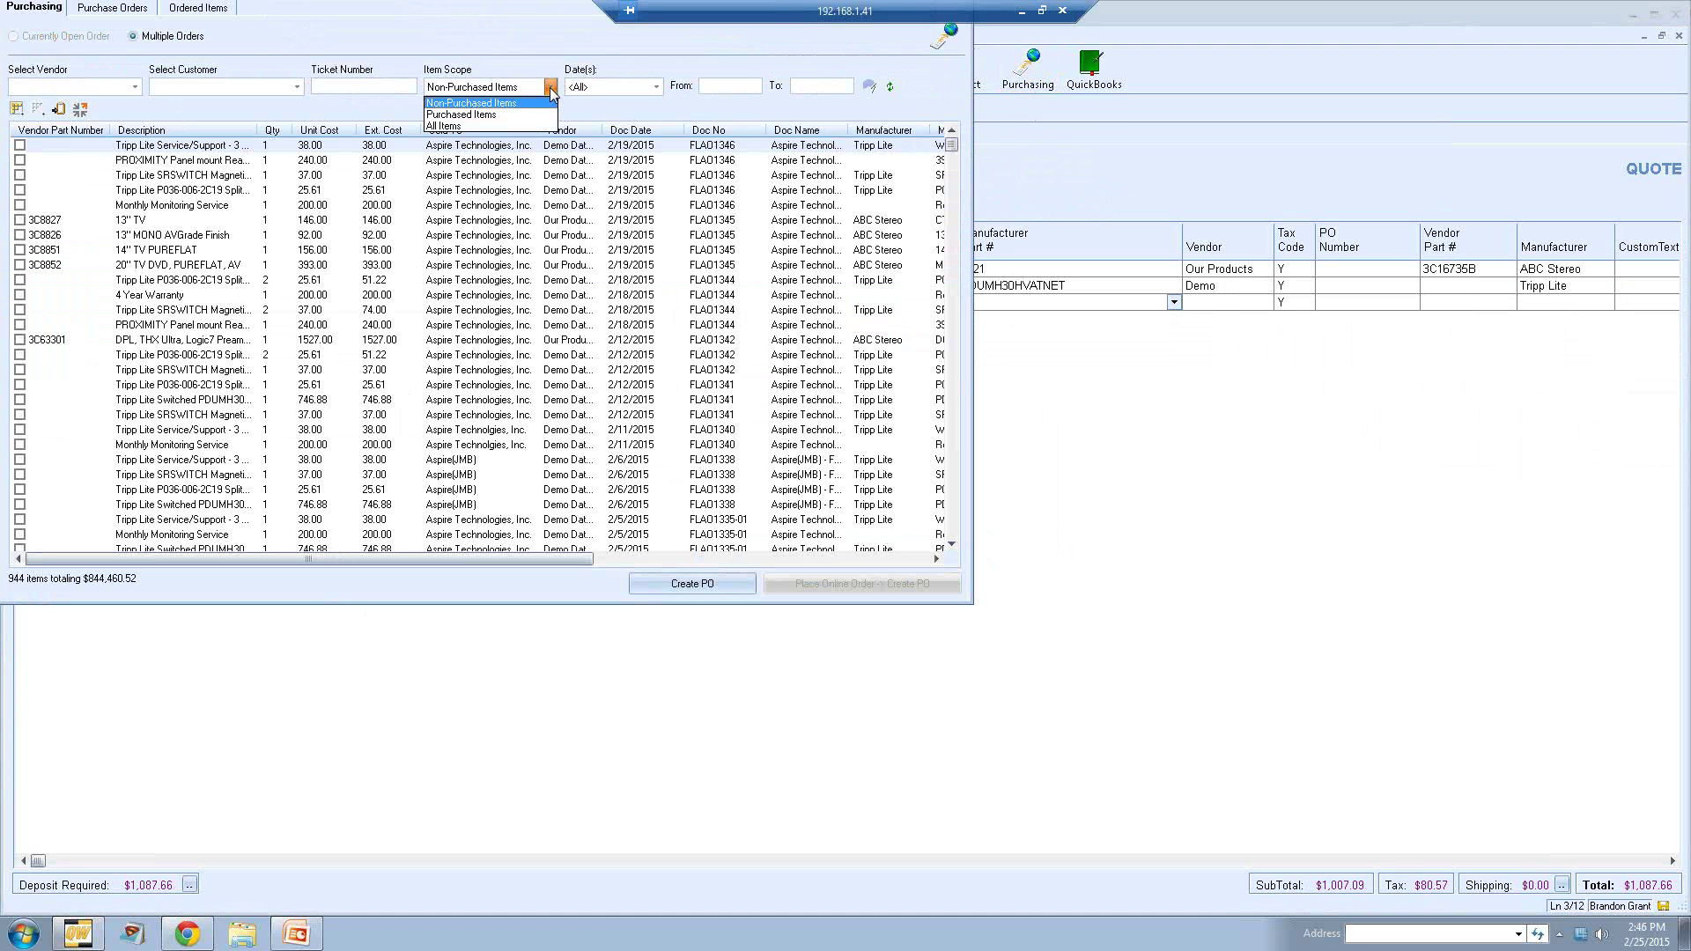
left_click(550, 88)
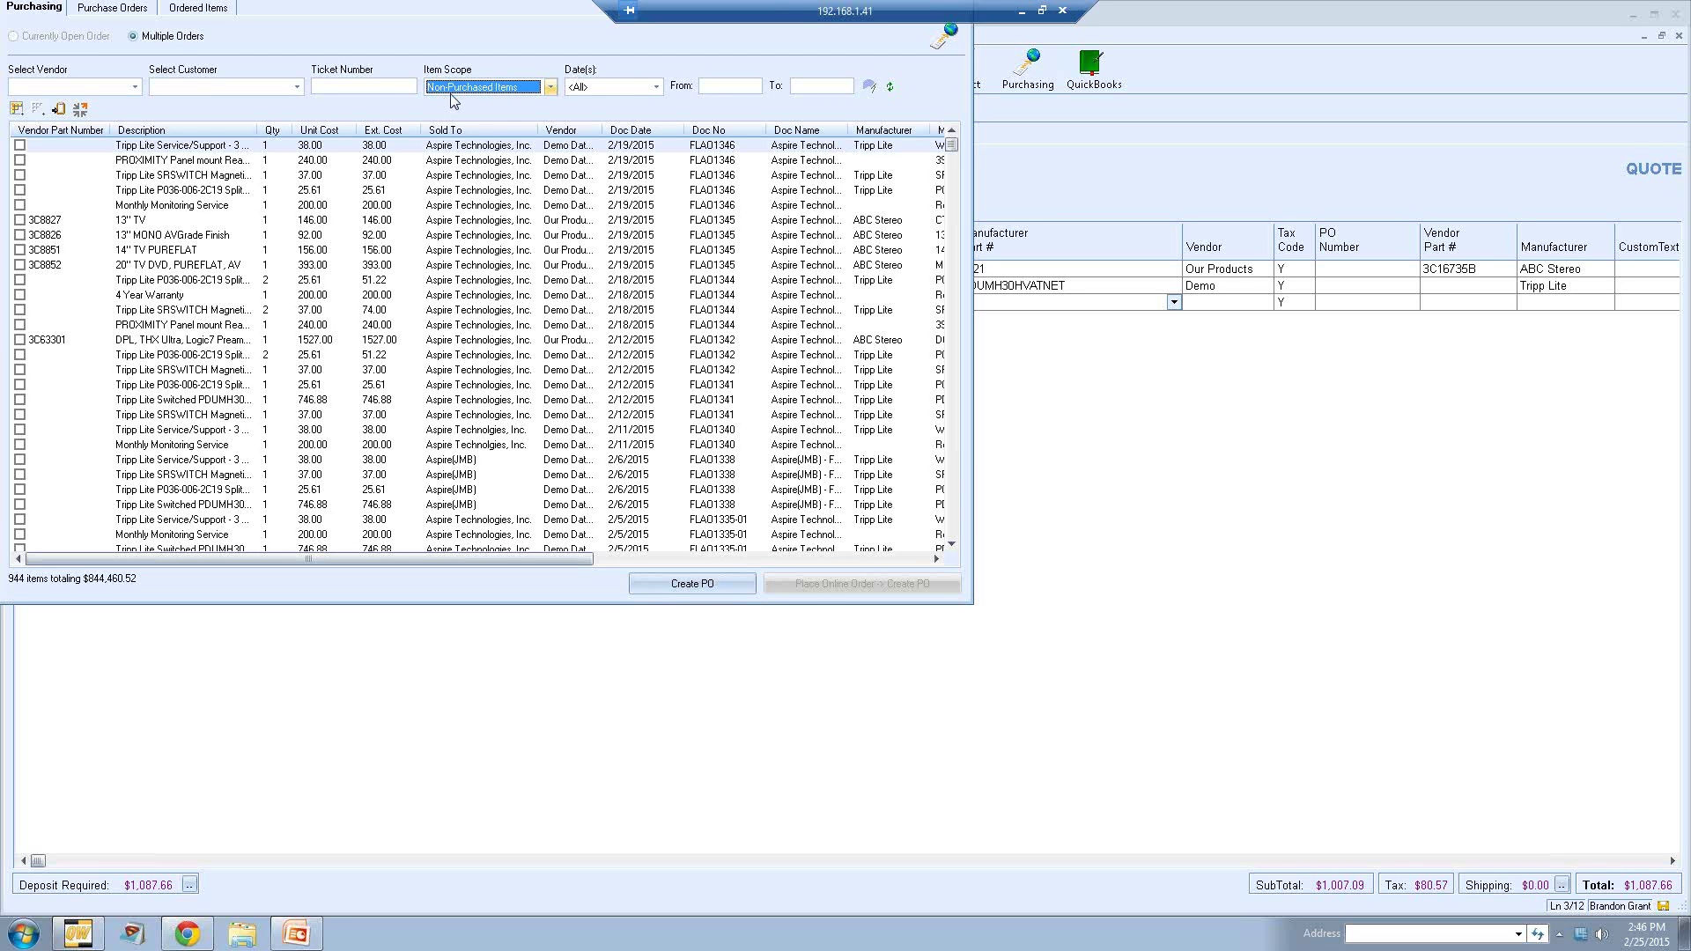
left_click(550, 88)
left_click(550, 88)
Step: Filter the non-purchased items by date to This Week, and change the range to This Month
left_click(656, 87)
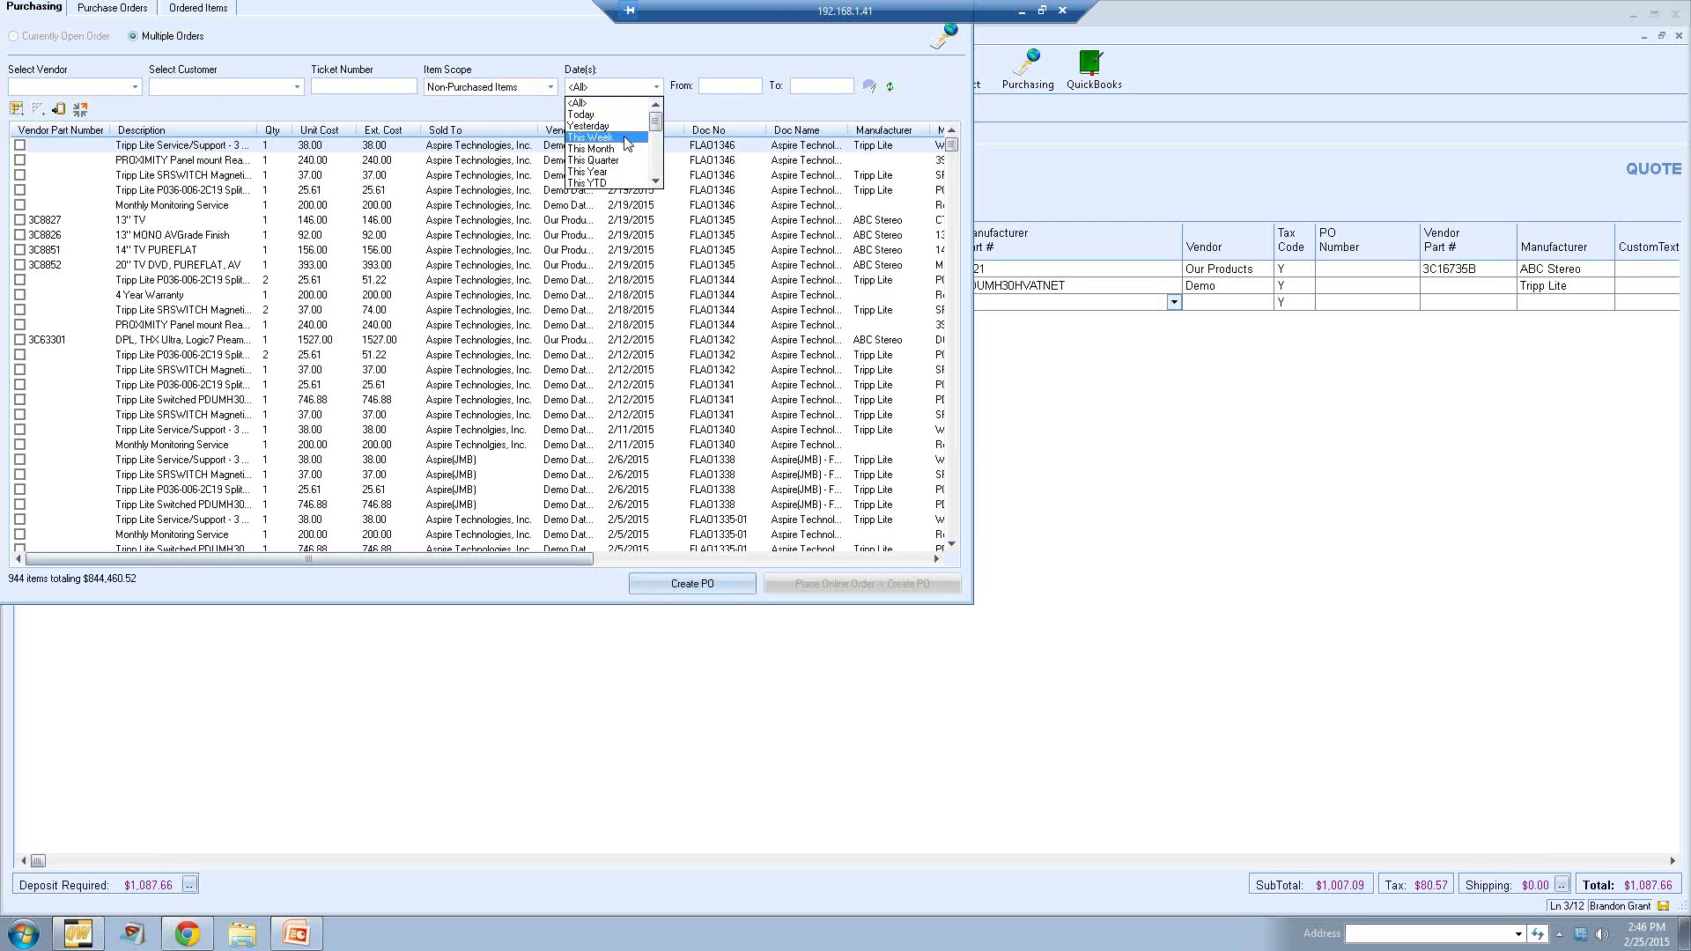
left_click(627, 138)
left_click(656, 86)
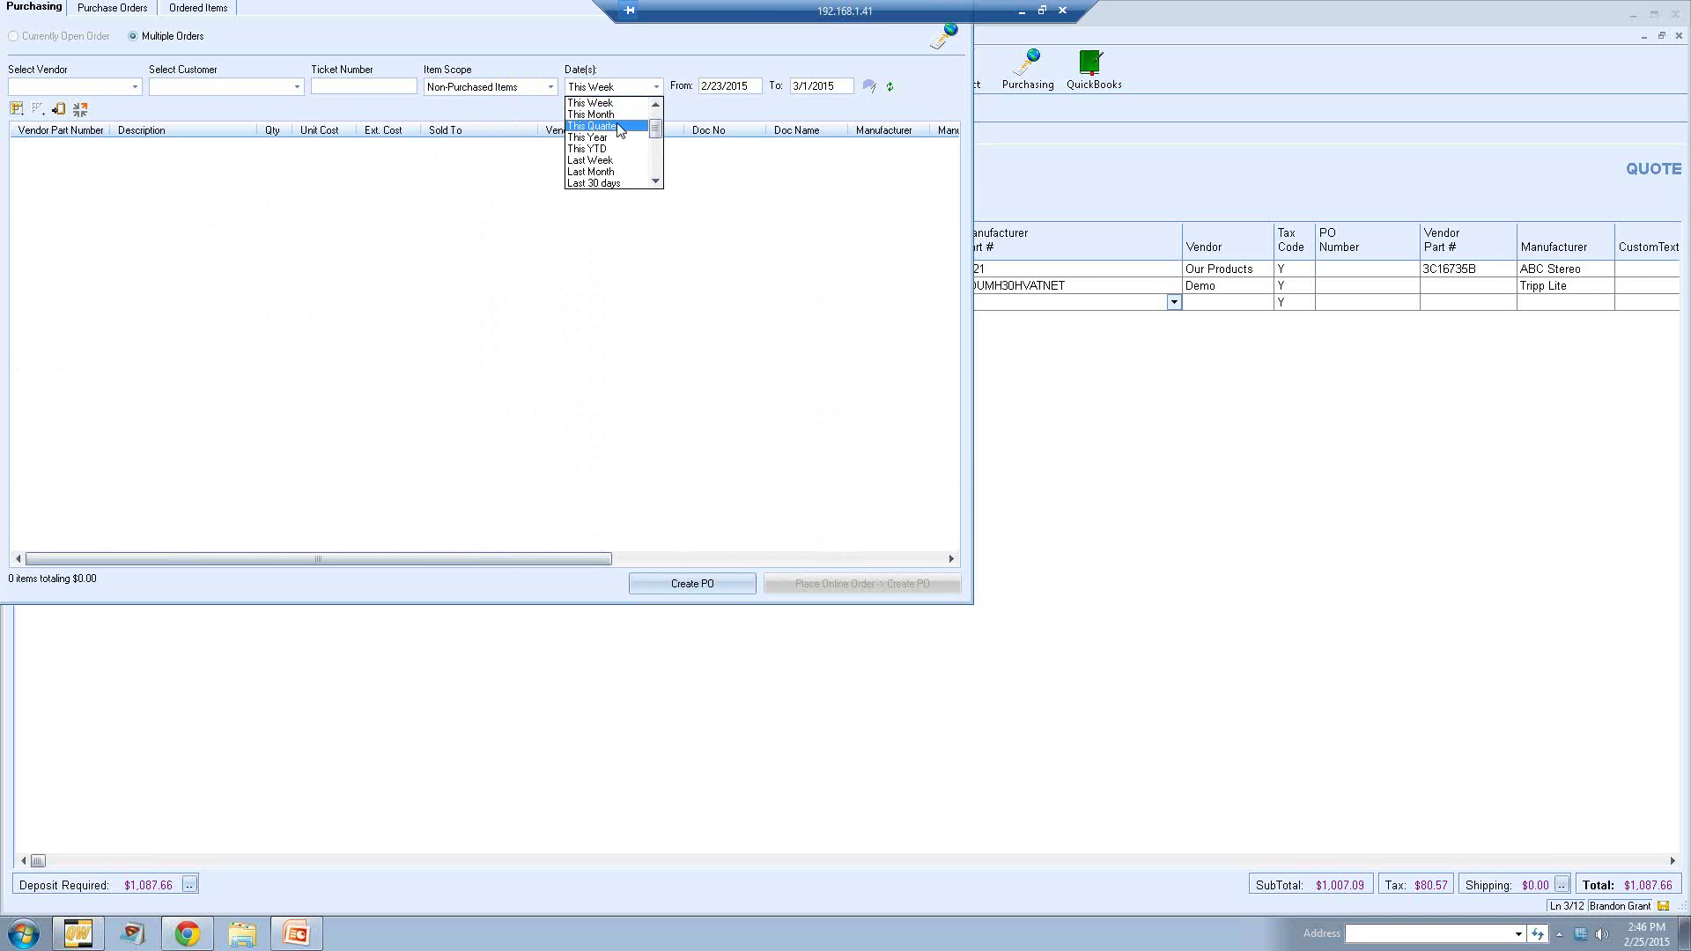
left_click(615, 115)
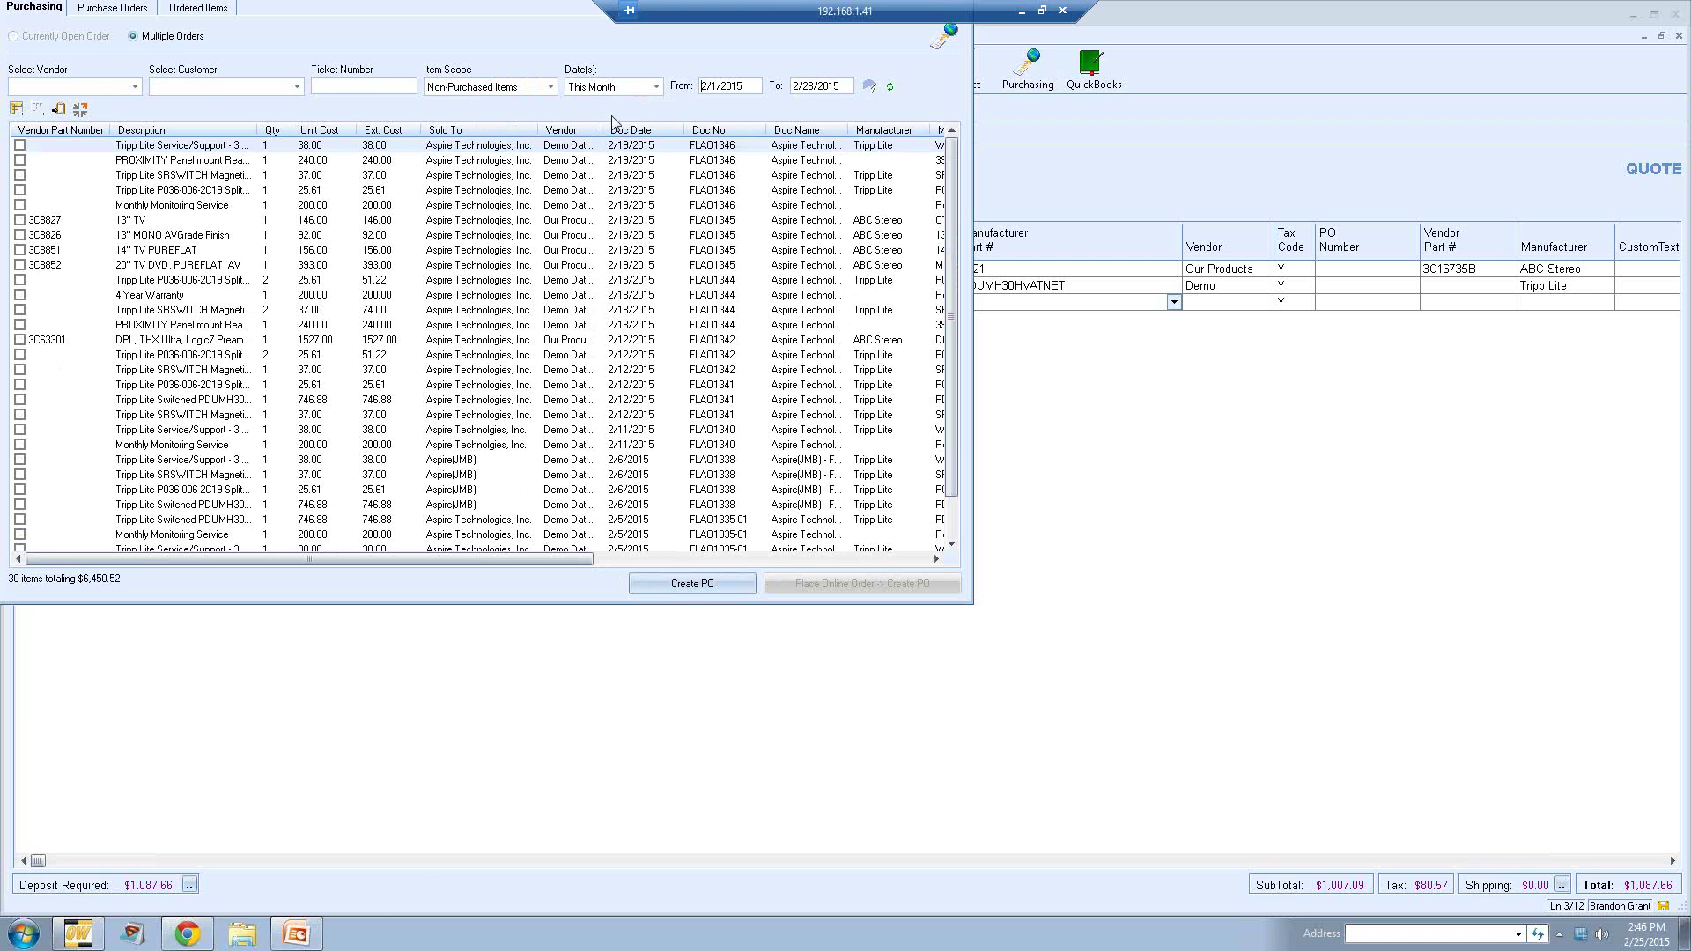
Step: Reset the purchasing date range to all dates and filter the non-purchased items by the vendor Tech Data
left_click(135, 88)
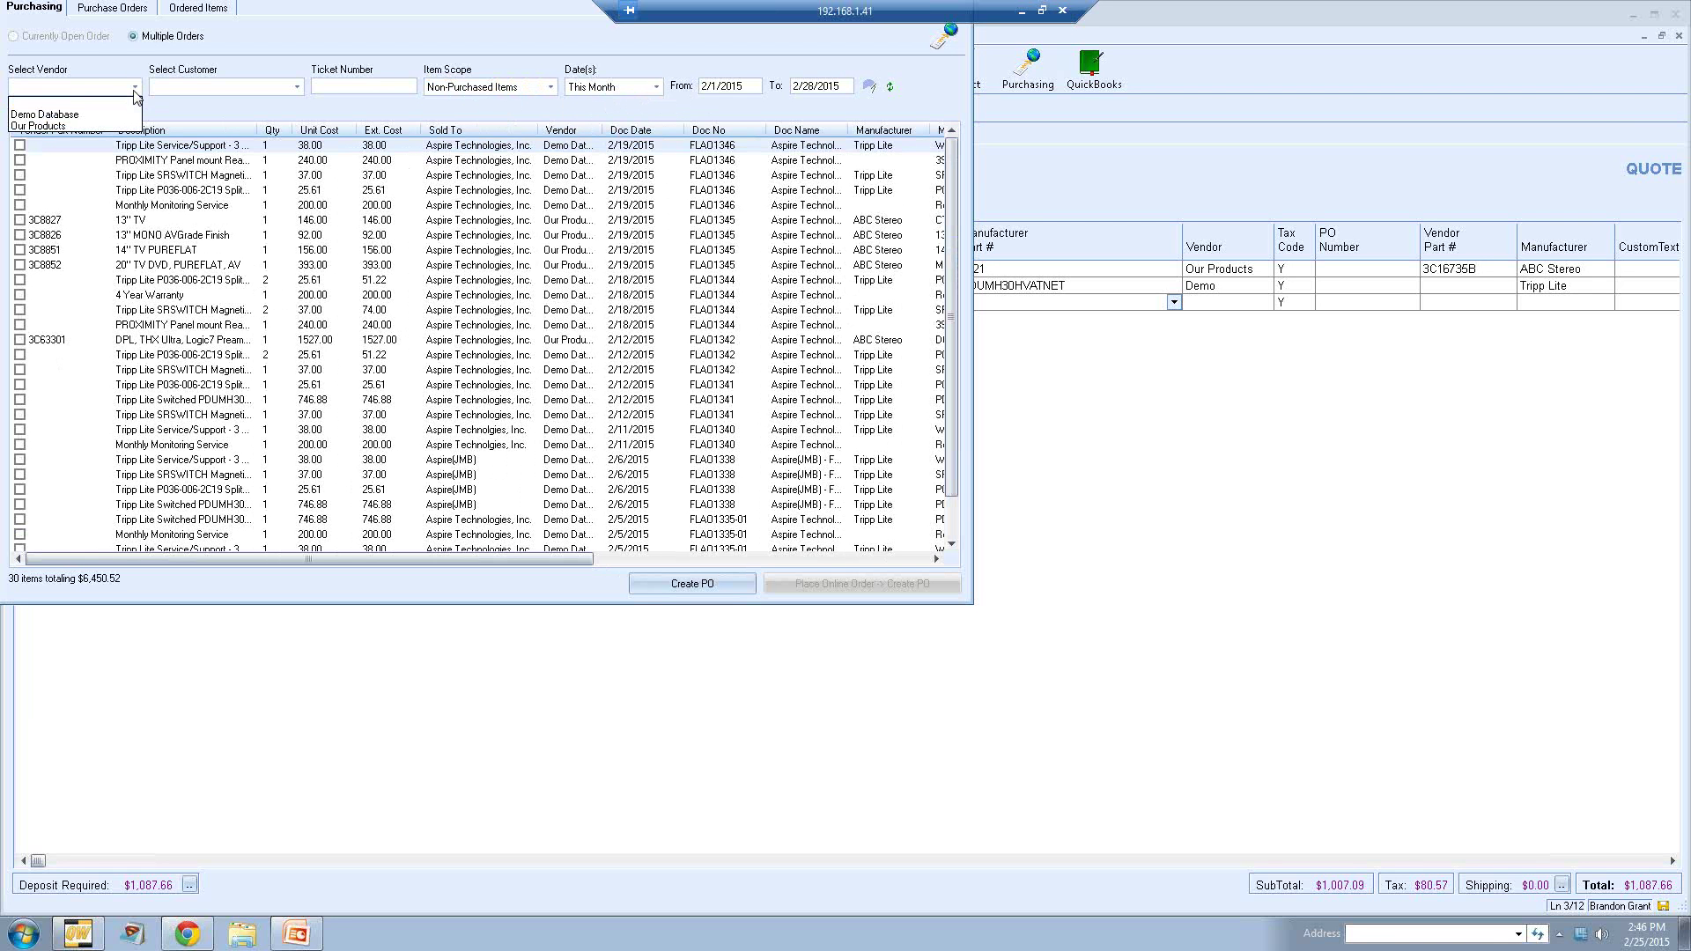
left_click(135, 87)
left_click(656, 86)
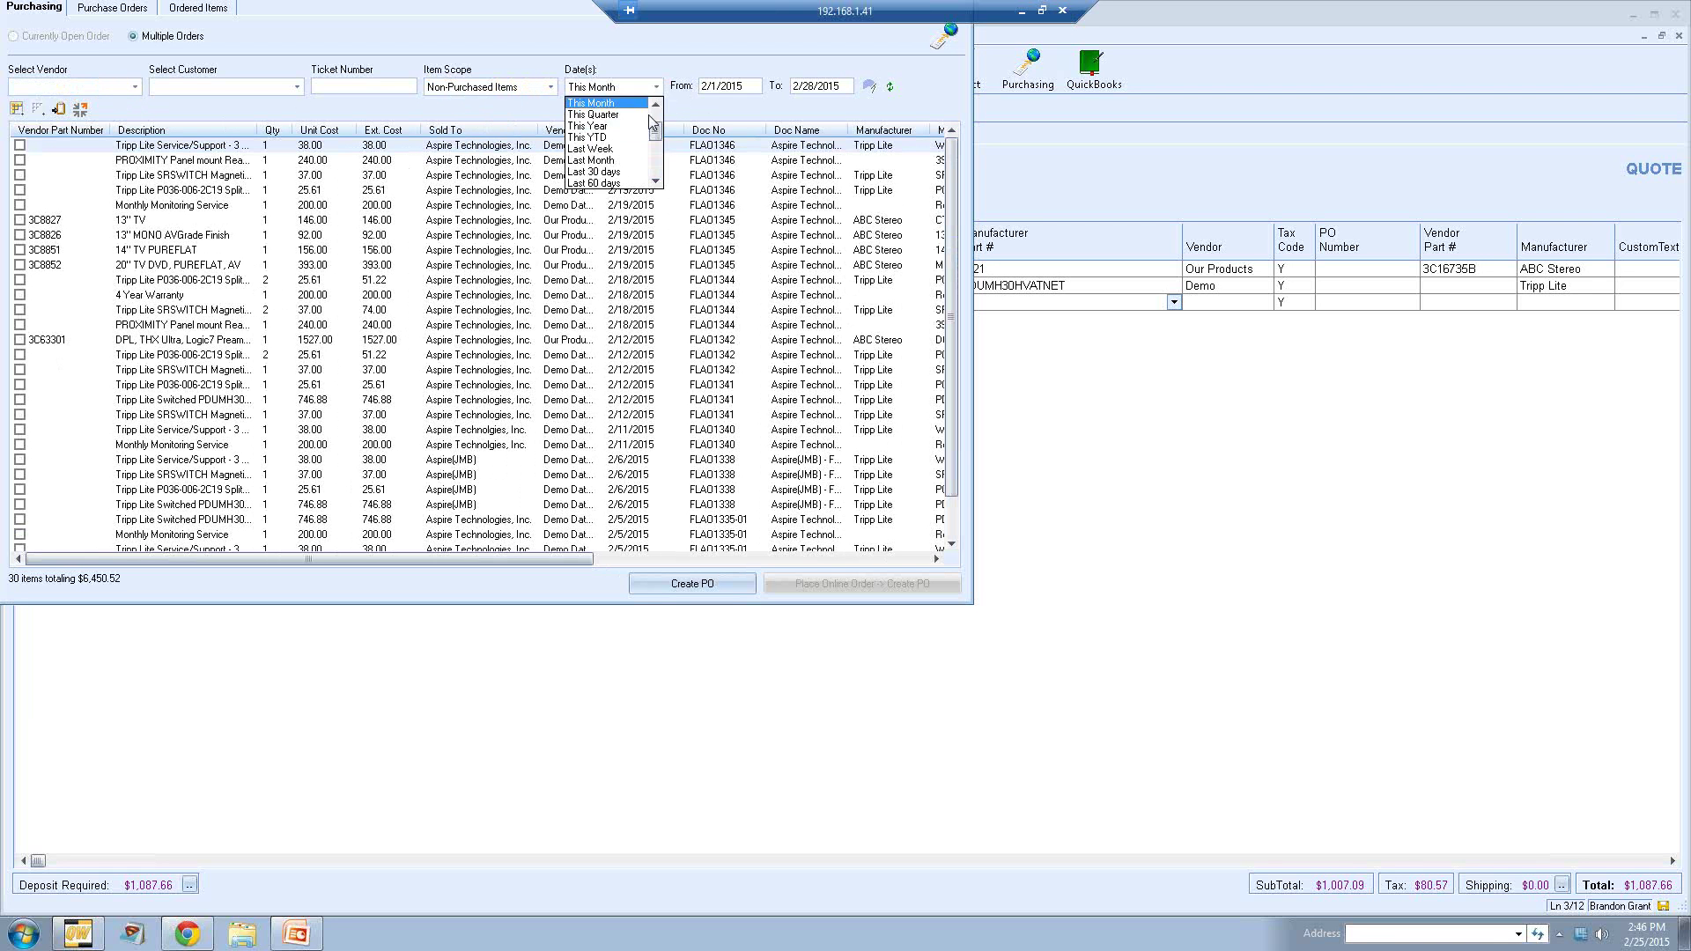
left_click(603, 103)
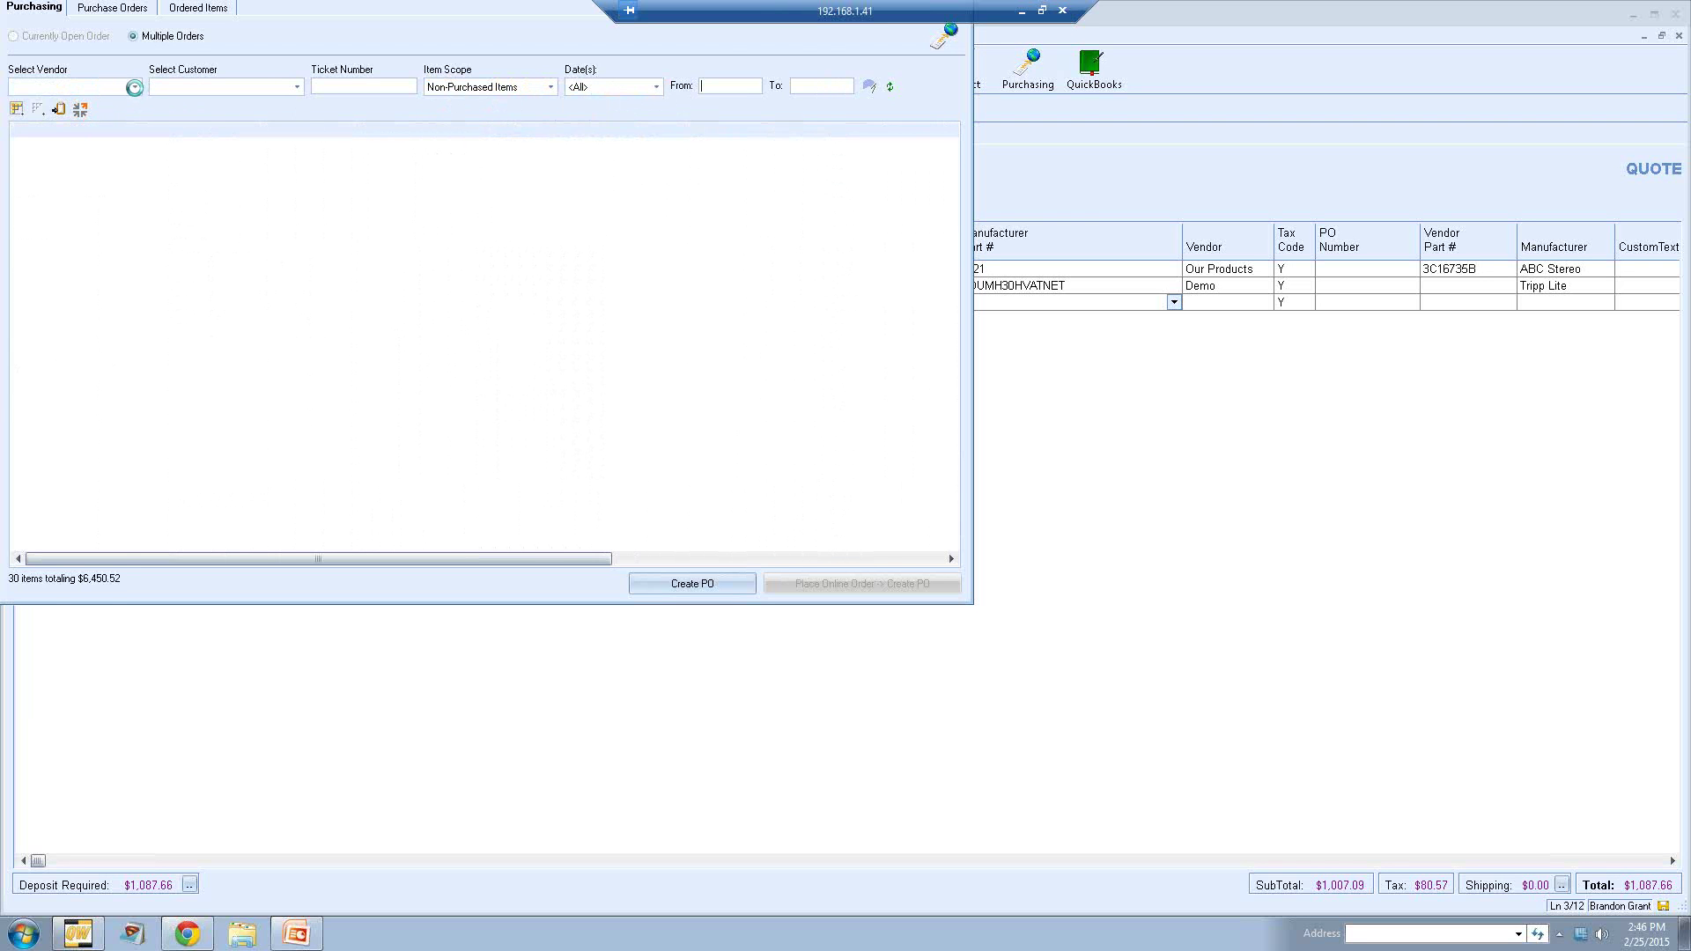
left_click(135, 87)
scroll(106, 154, "down", 5)
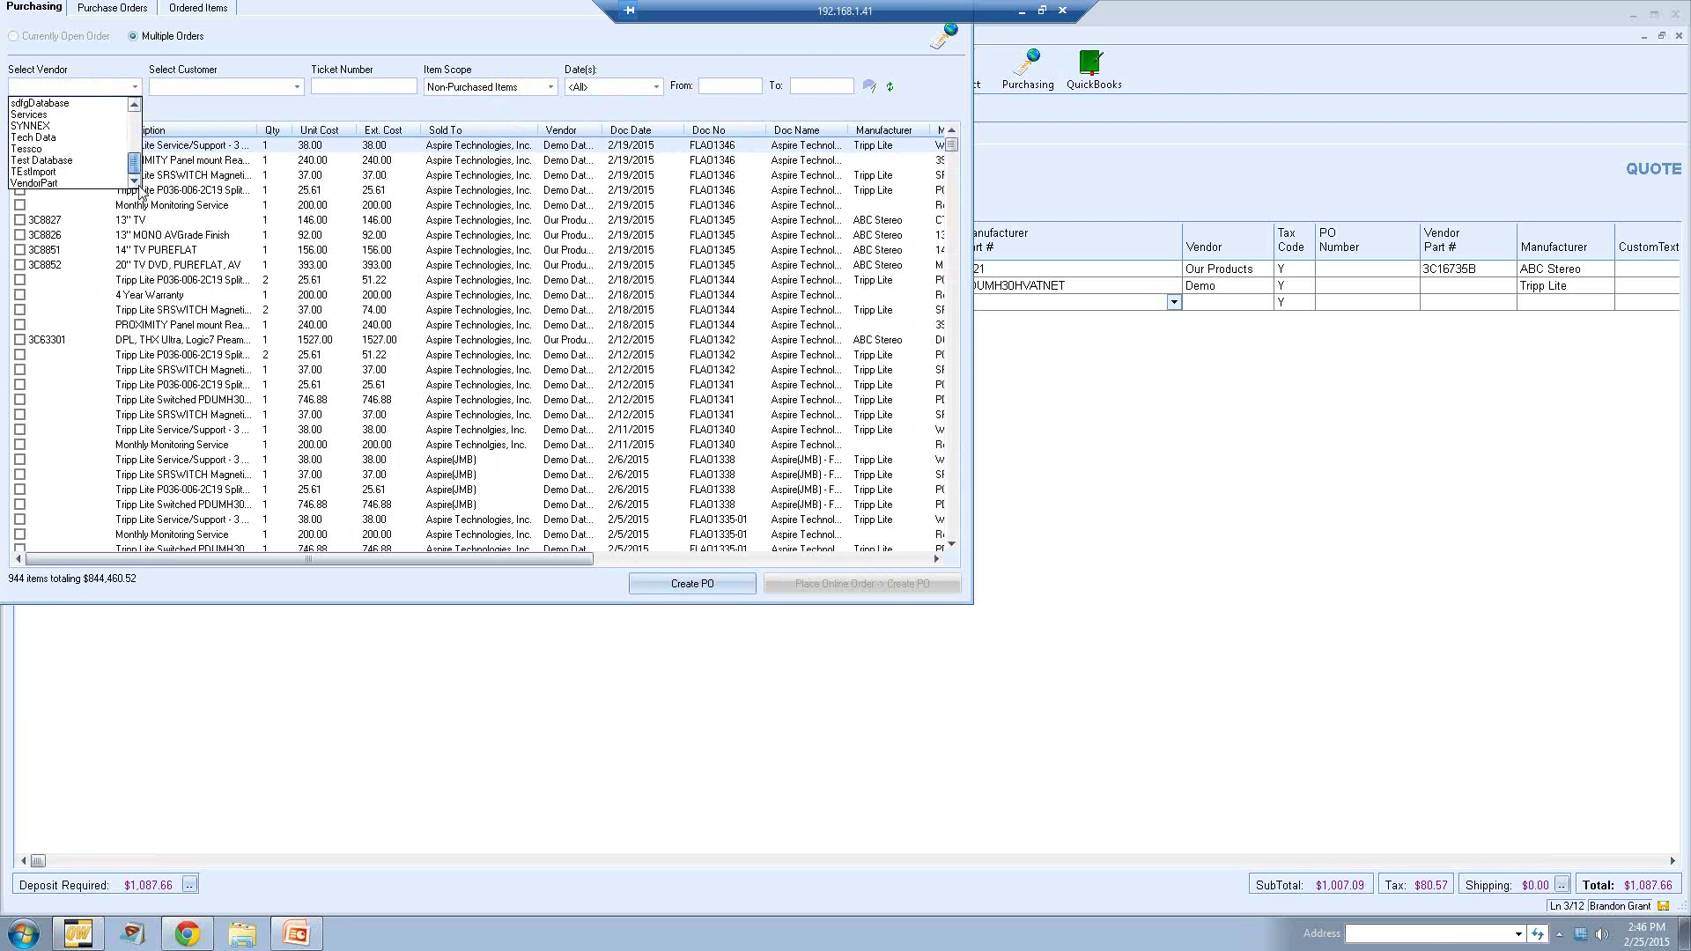
left_click(62, 138)
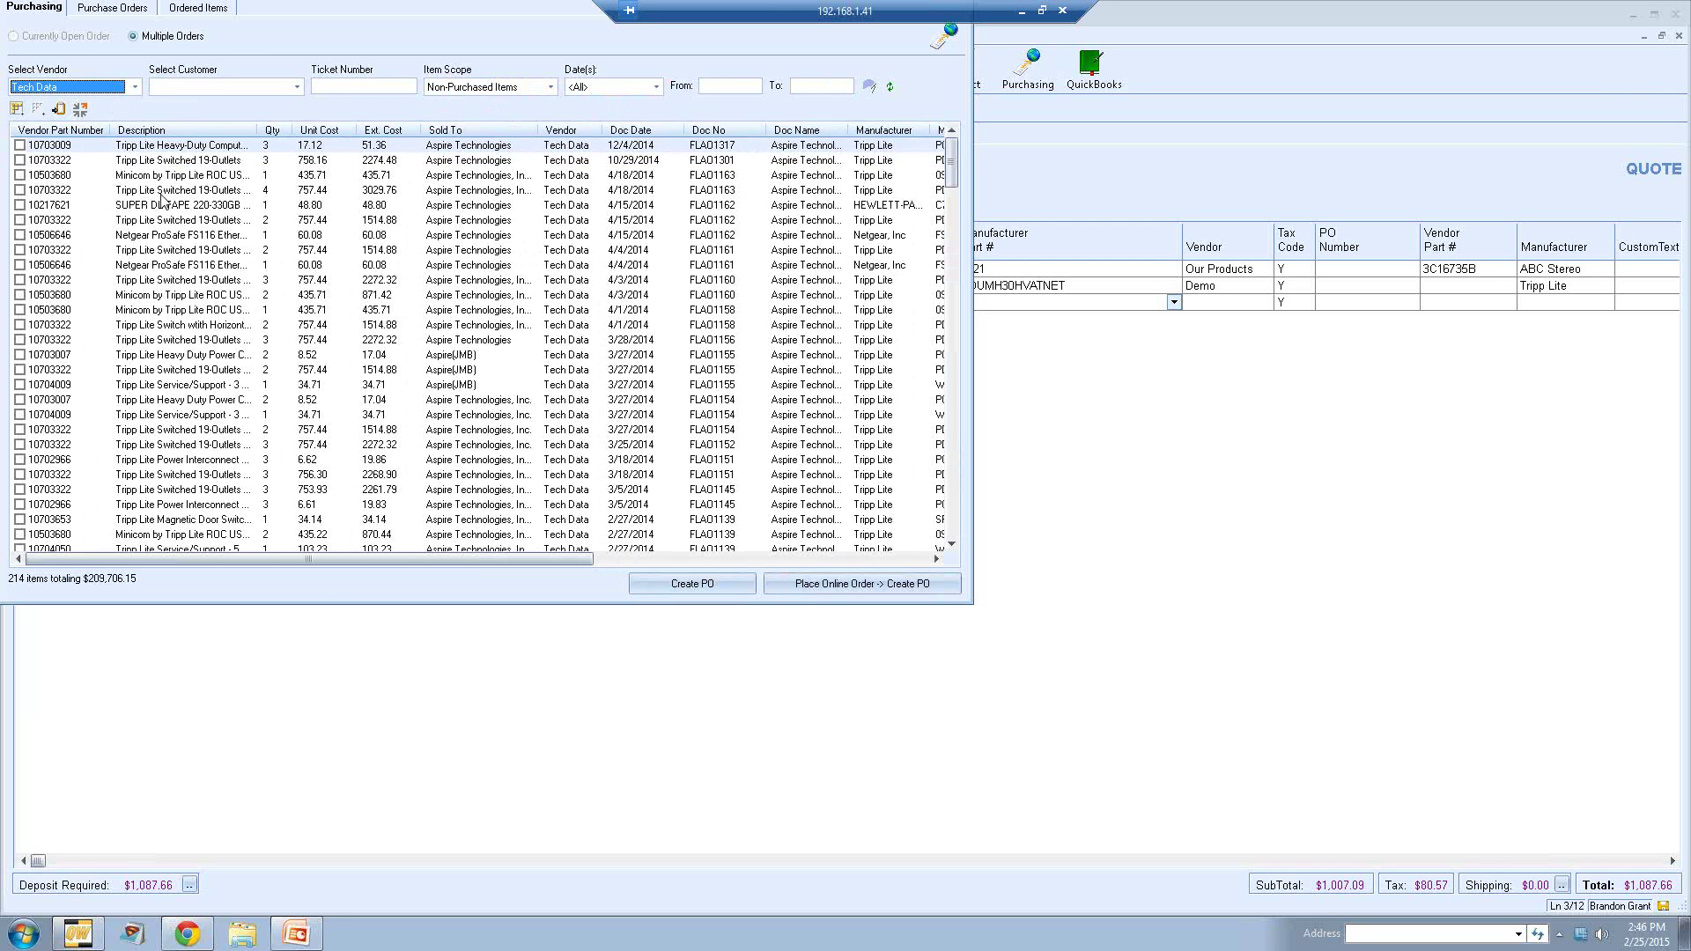
Step: Mark the first three Tech Data items for purchase: vendor parts 10703009, 10703322 and 10503680
left_click(19, 145)
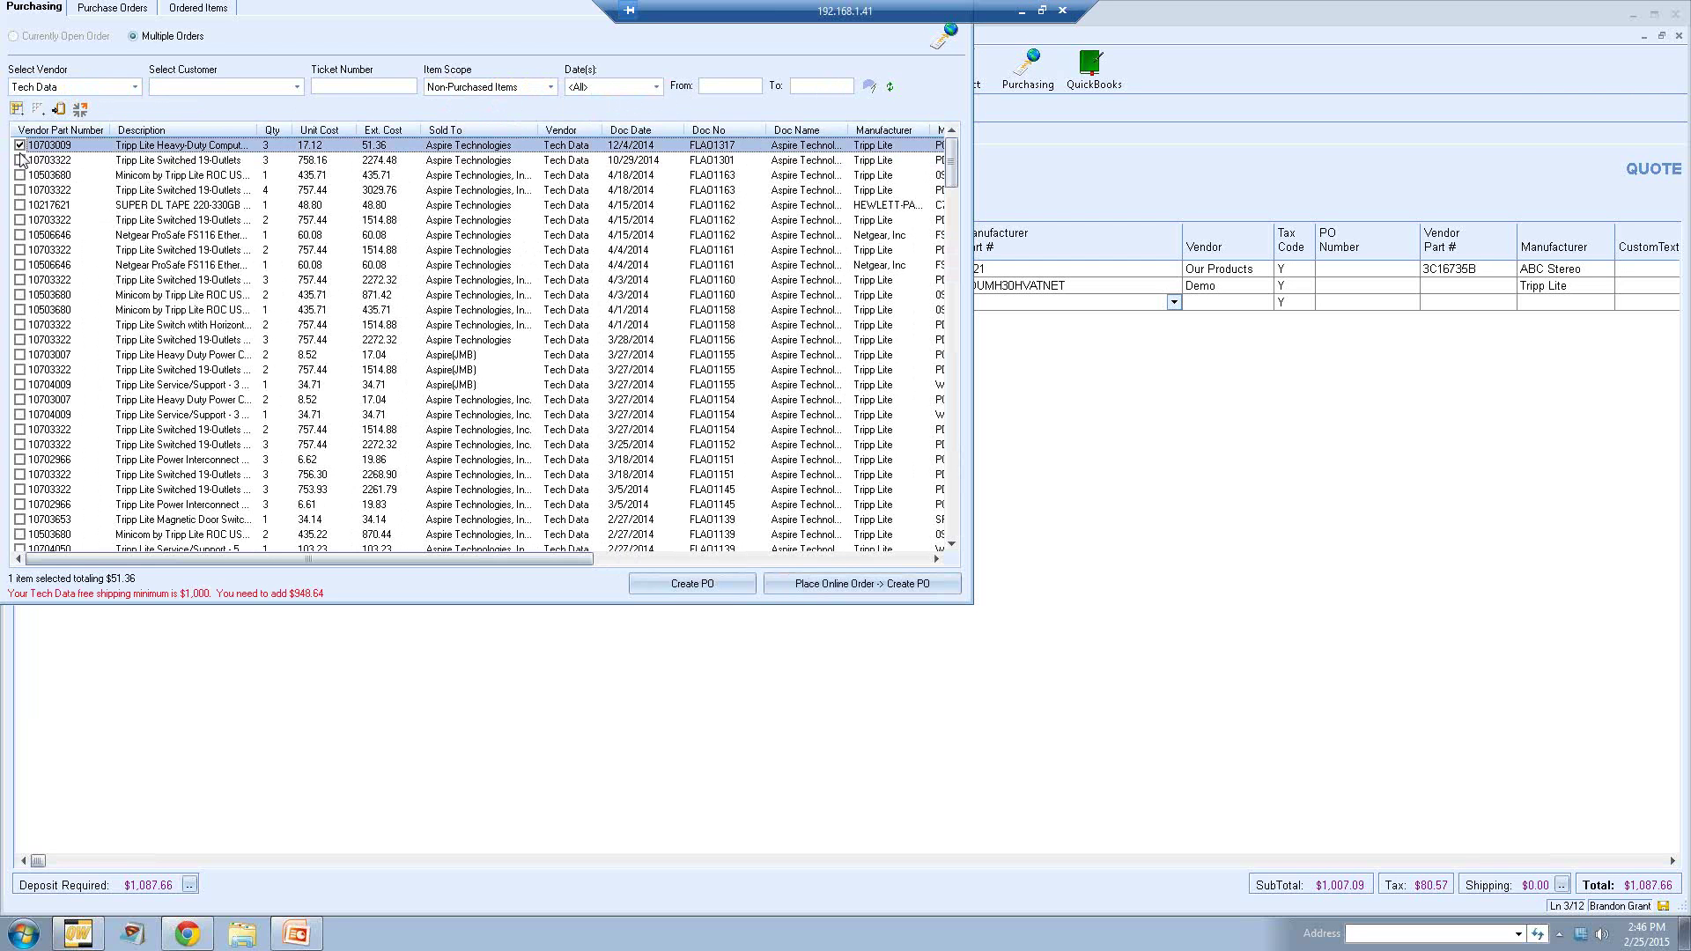
left_click(19, 160)
left_click(19, 175)
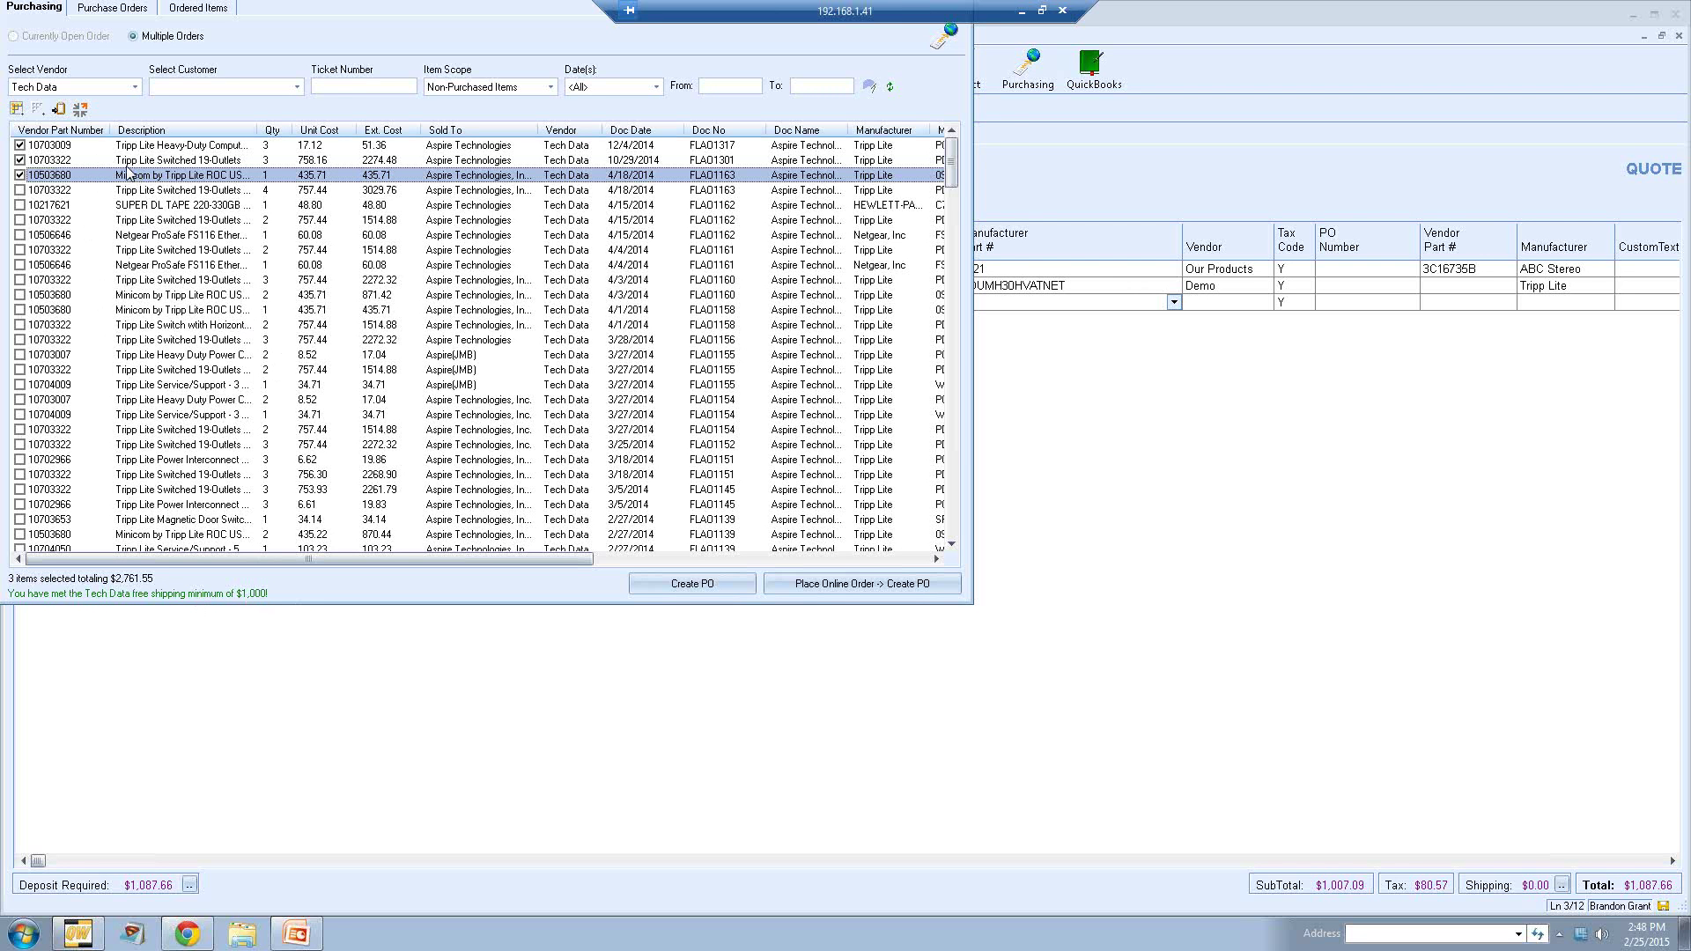
Step: Check real-time vendor pricing for the Minicom ROC USB item in Etilize Sourcing and hide the sourcing details
left_click(80, 109)
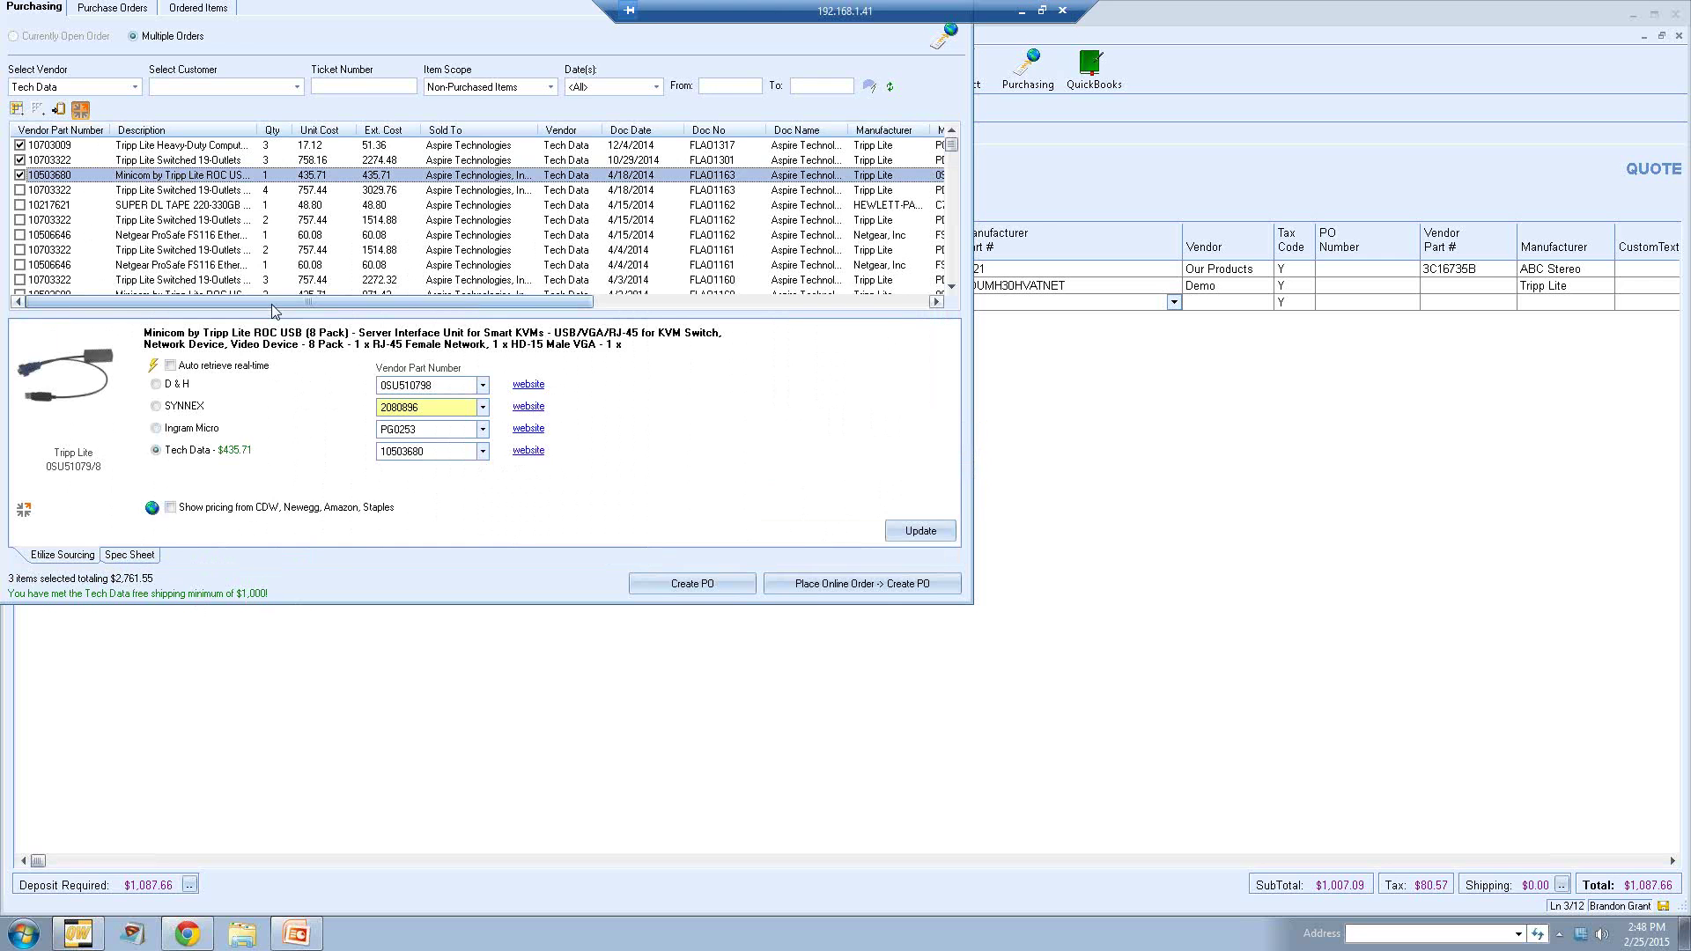
left_click(153, 366)
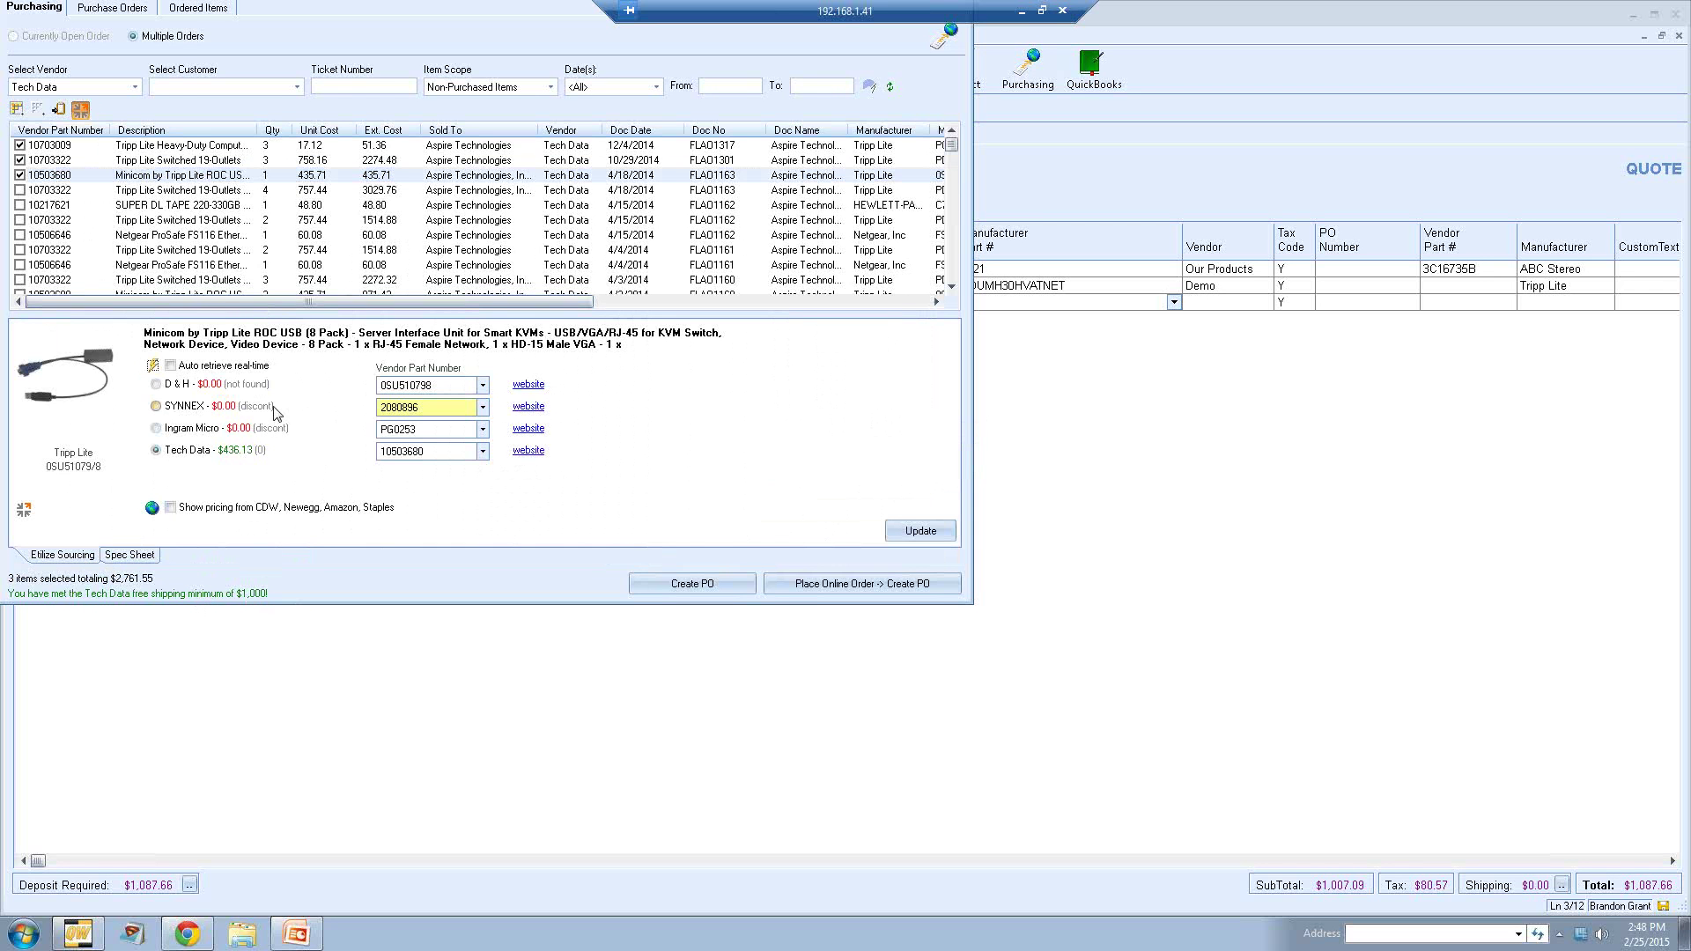
left_click(80, 109)
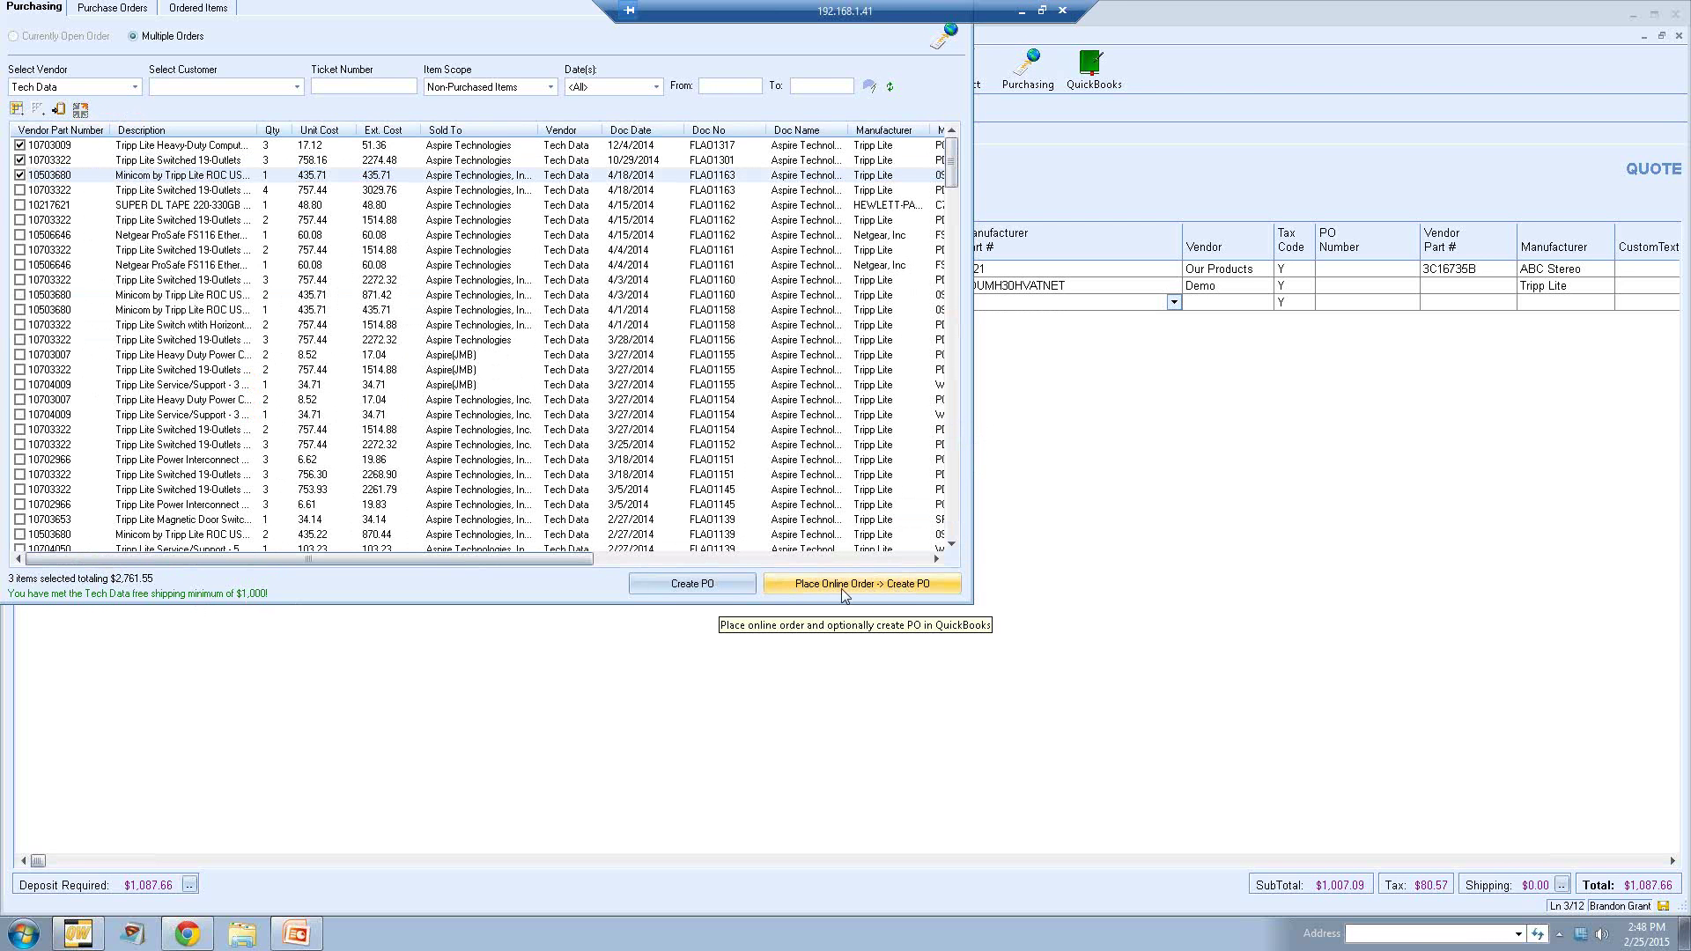
Step: Open the Tech Data online order form for the three marked items and examine its purchase order information
left_click(914, 586)
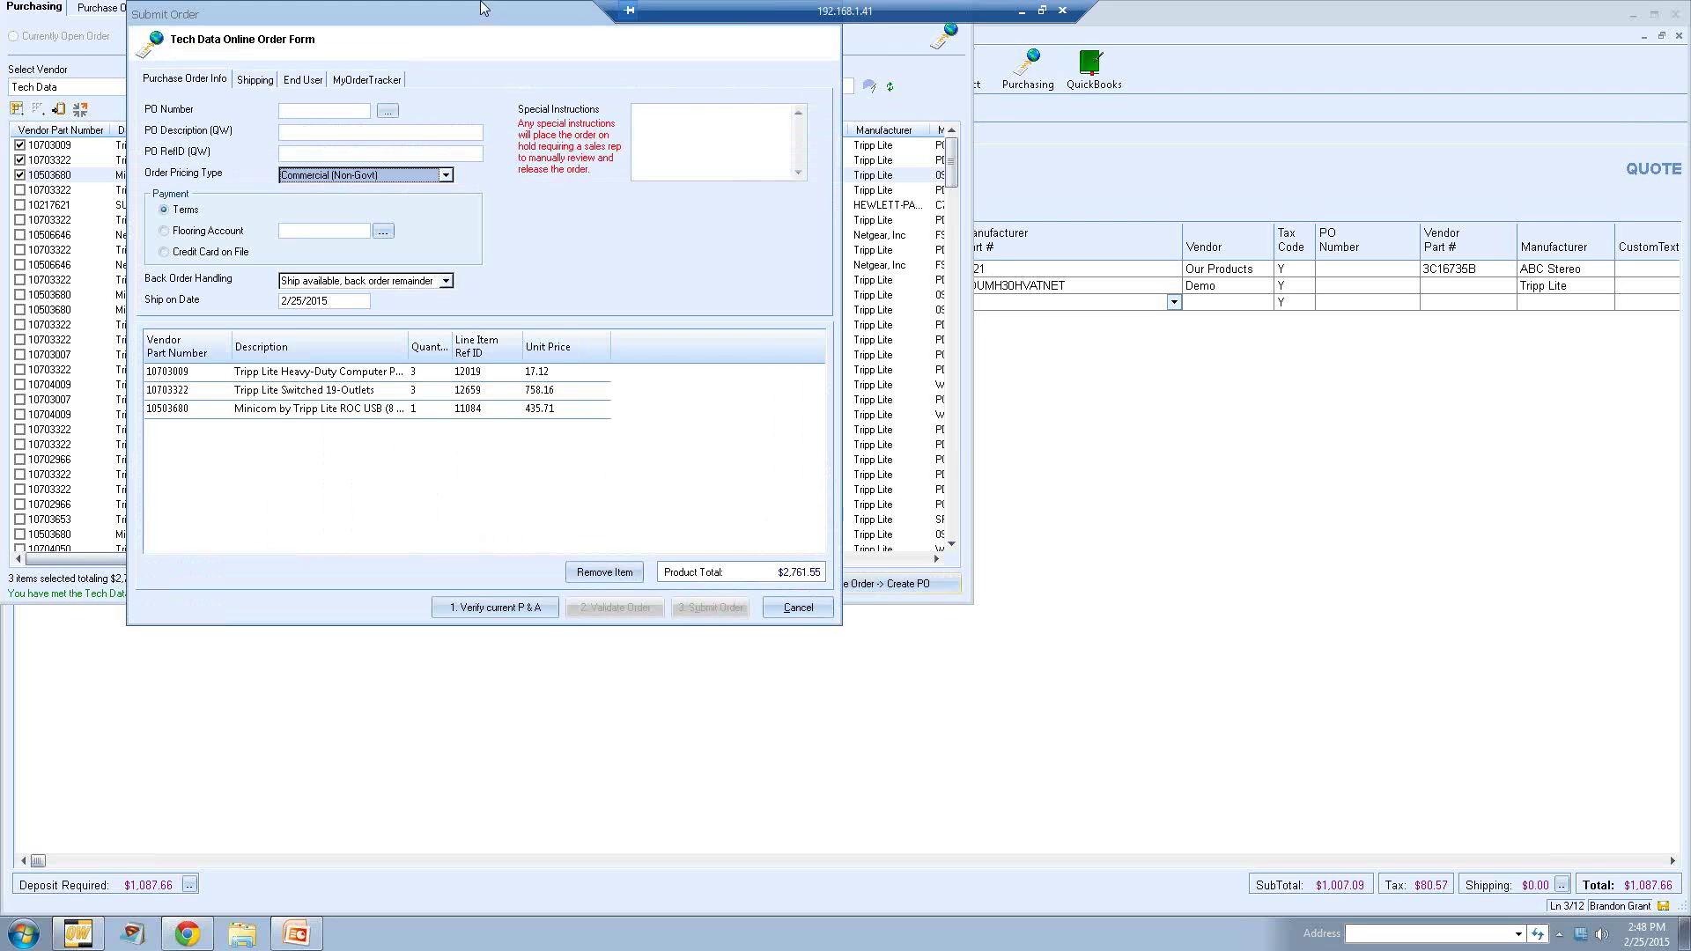
left_click_drag(496, 24, 640, 104)
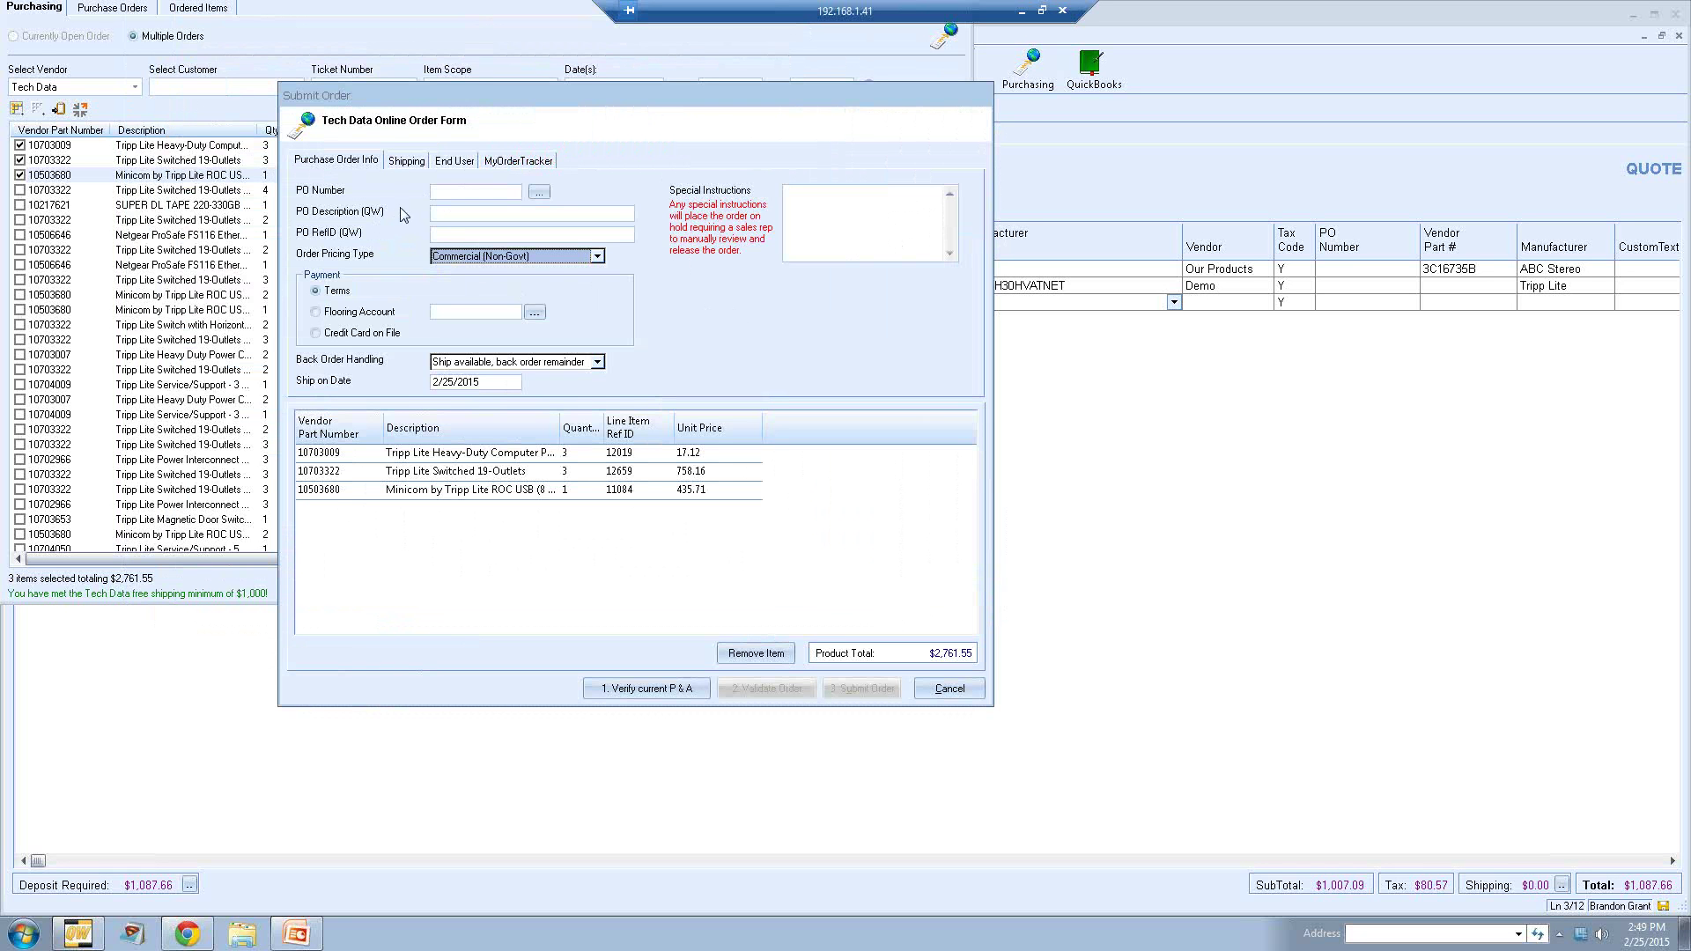
left_click(349, 163)
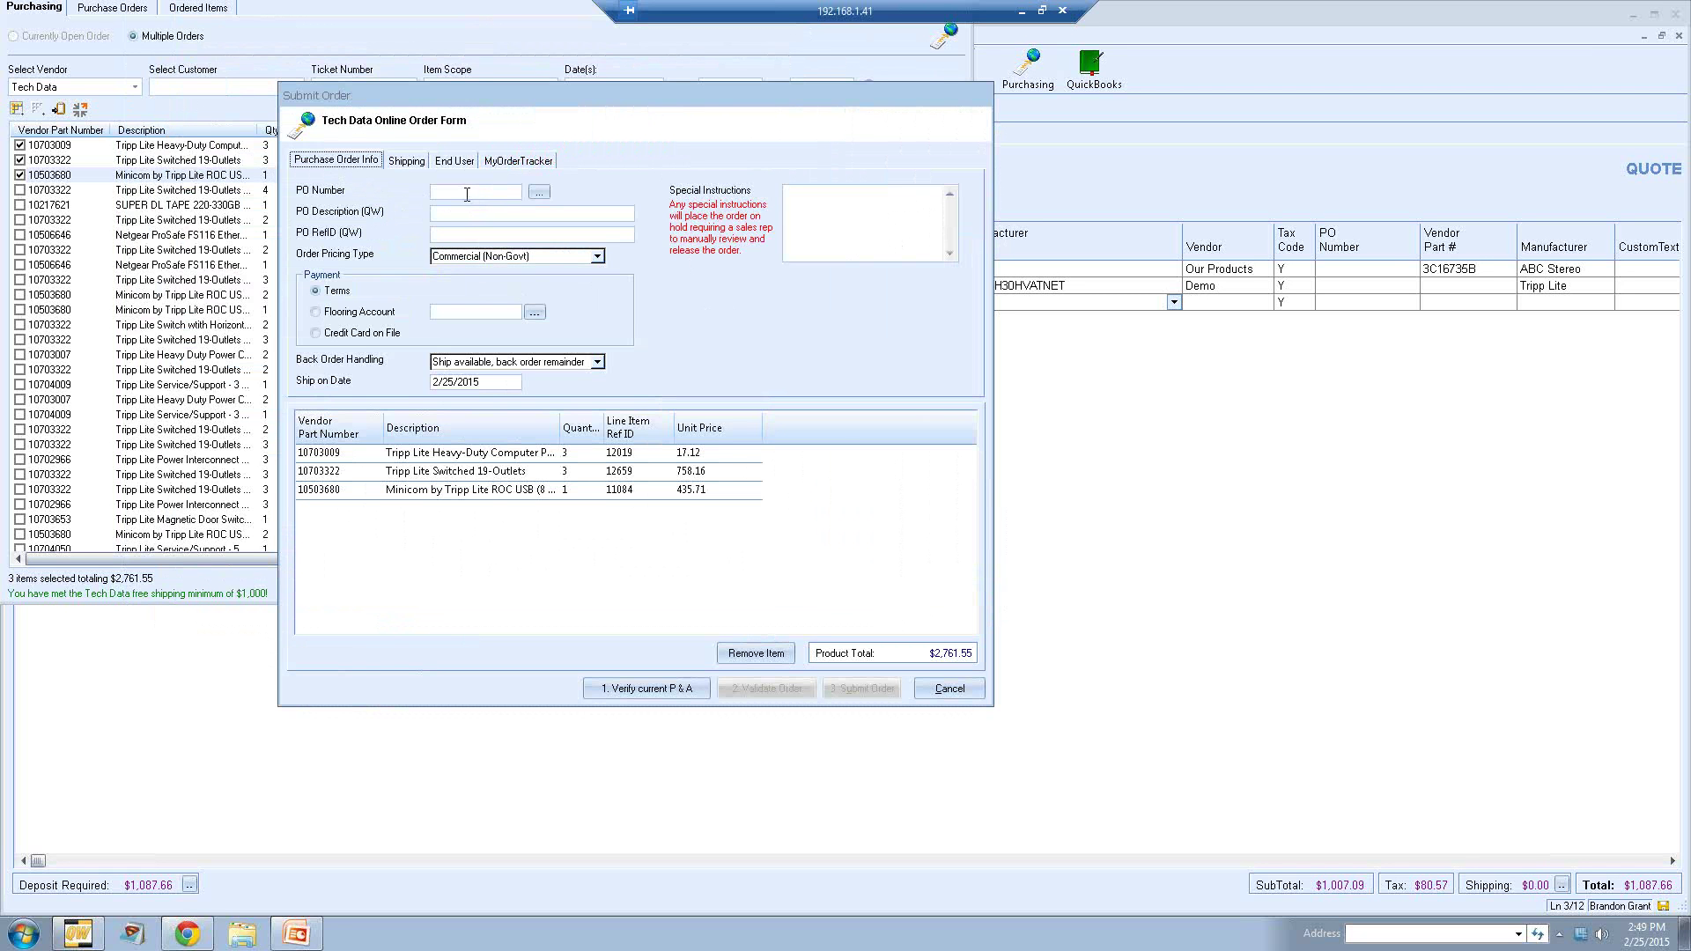
Step: Try out sample special instructions such as "Quote 2345" on the Tech Data online order and erase them
left_click(465, 233)
left_click(796, 225)
type("asdfa")
key("BackSpace")
key("BackSpace")
key("BackSpace")
key("BackSpace")
key("BackSpace")
type("uote 2345")
key("BackSpace")
key("BackSpace")
key("BackSpace")
key("BackSpace")
key("BackSpace")
key("BackSpace")
key("BackSpace")
key("BackSpace")
key("BackSpace")
key("BackSpace")
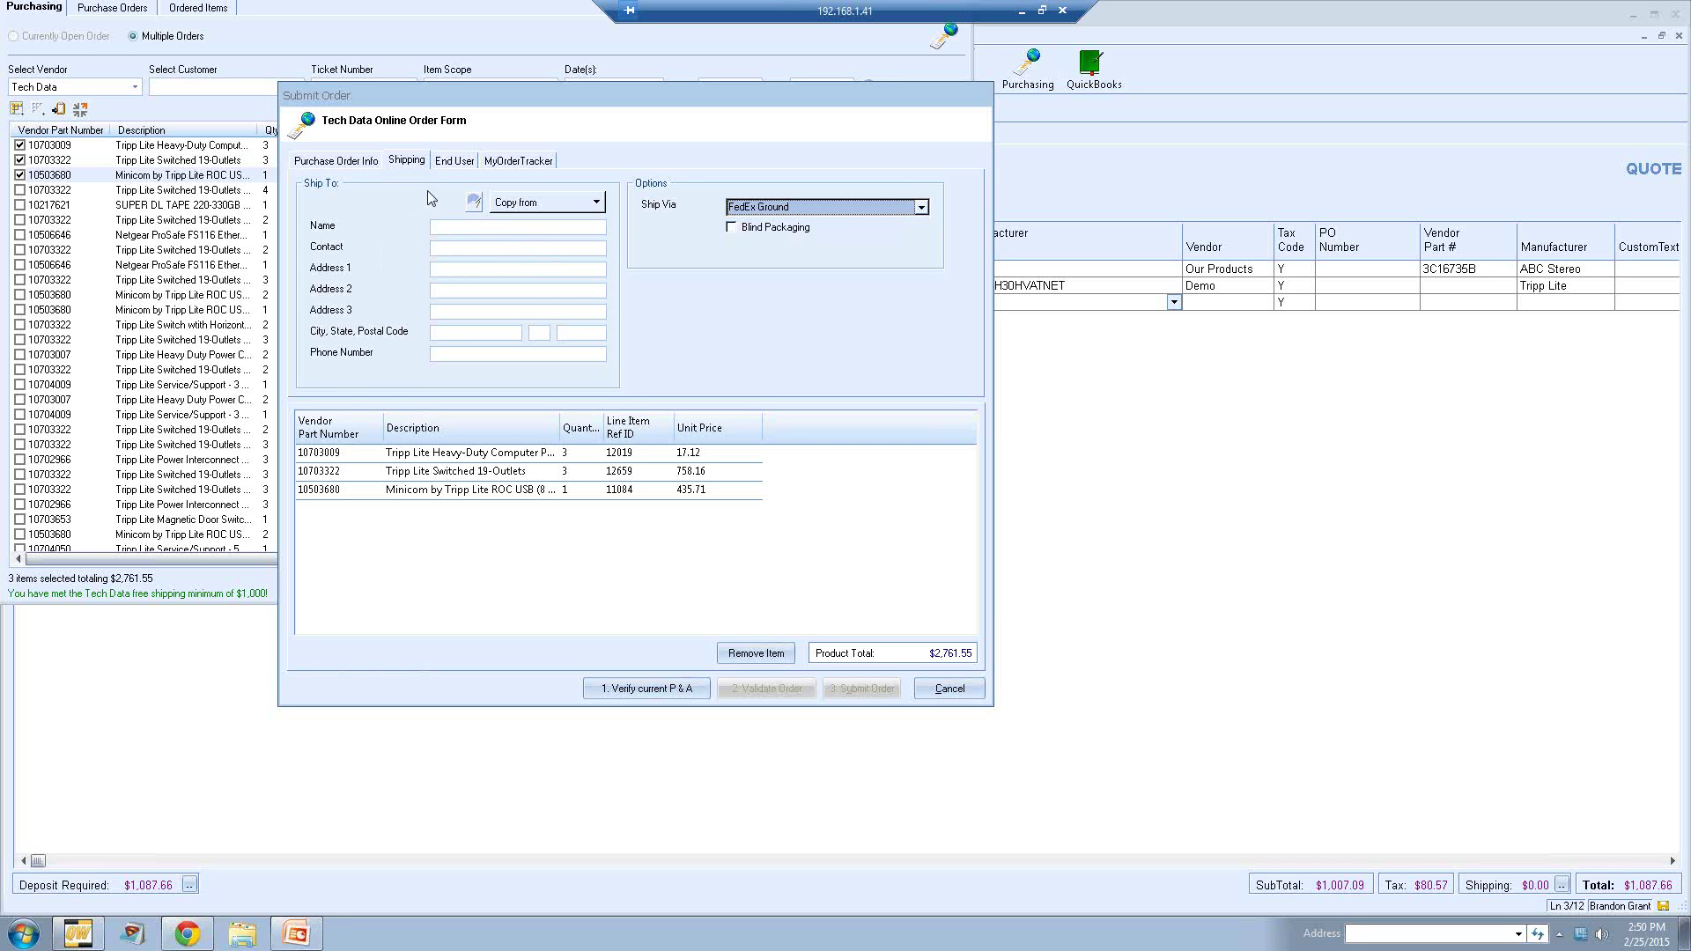
Step: Examine the online order's Shipping, End User and MyOrderTracker details, and cancel the order form without submitting
key("ctrl+Tab")
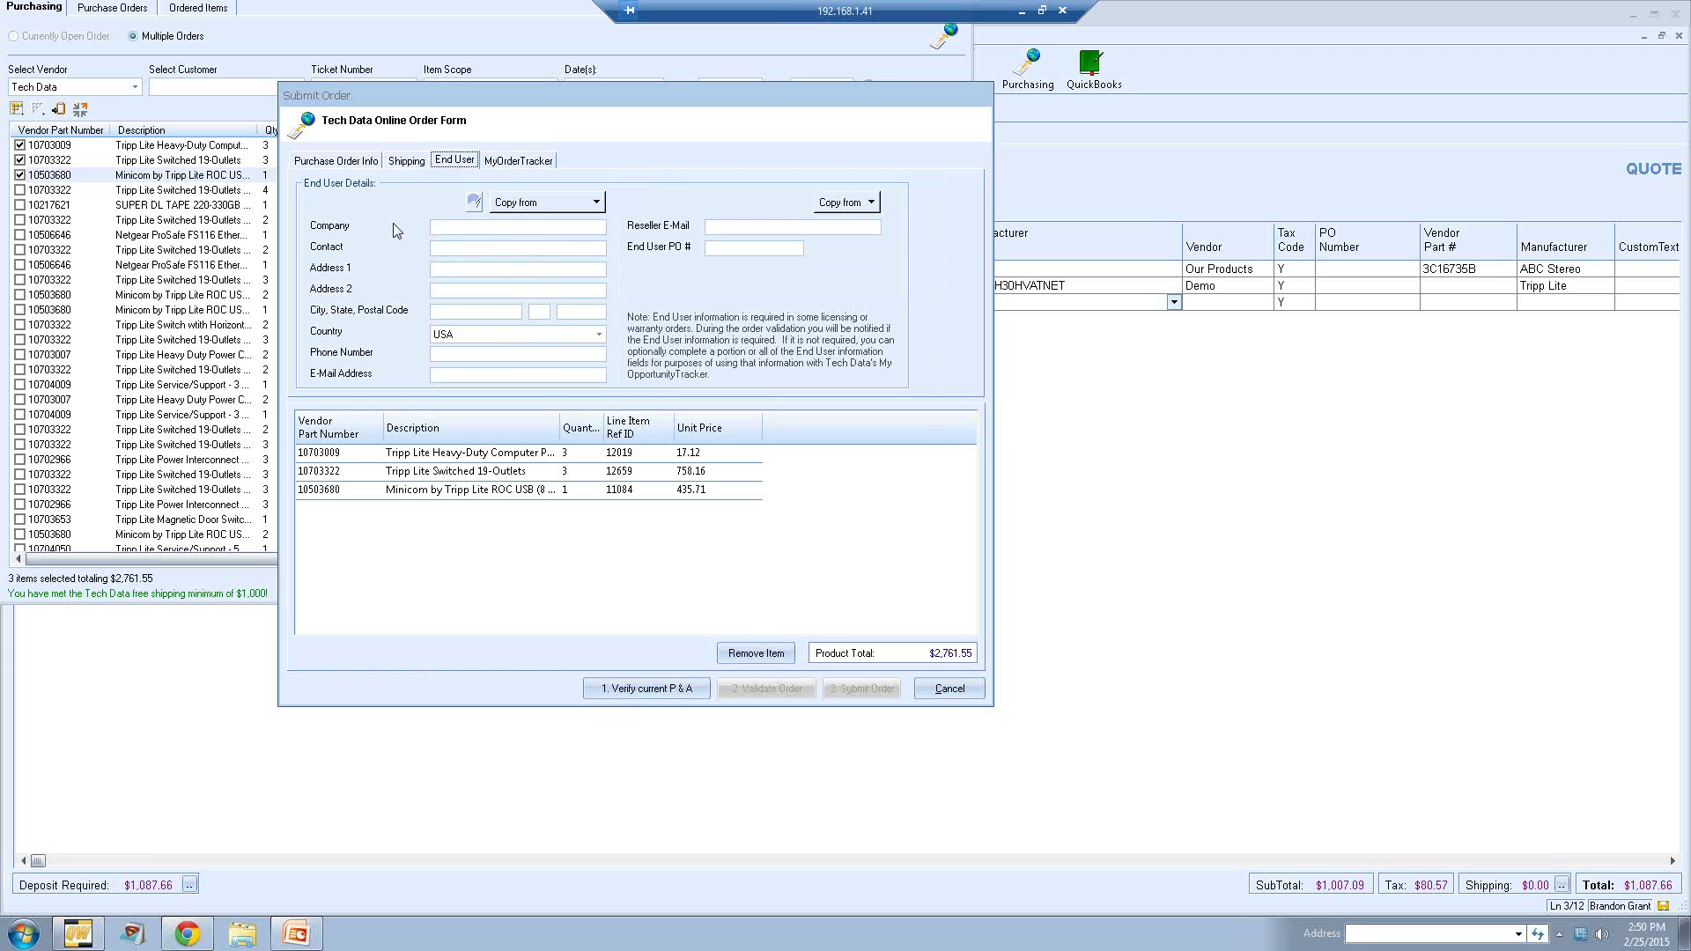
left_click(515, 160)
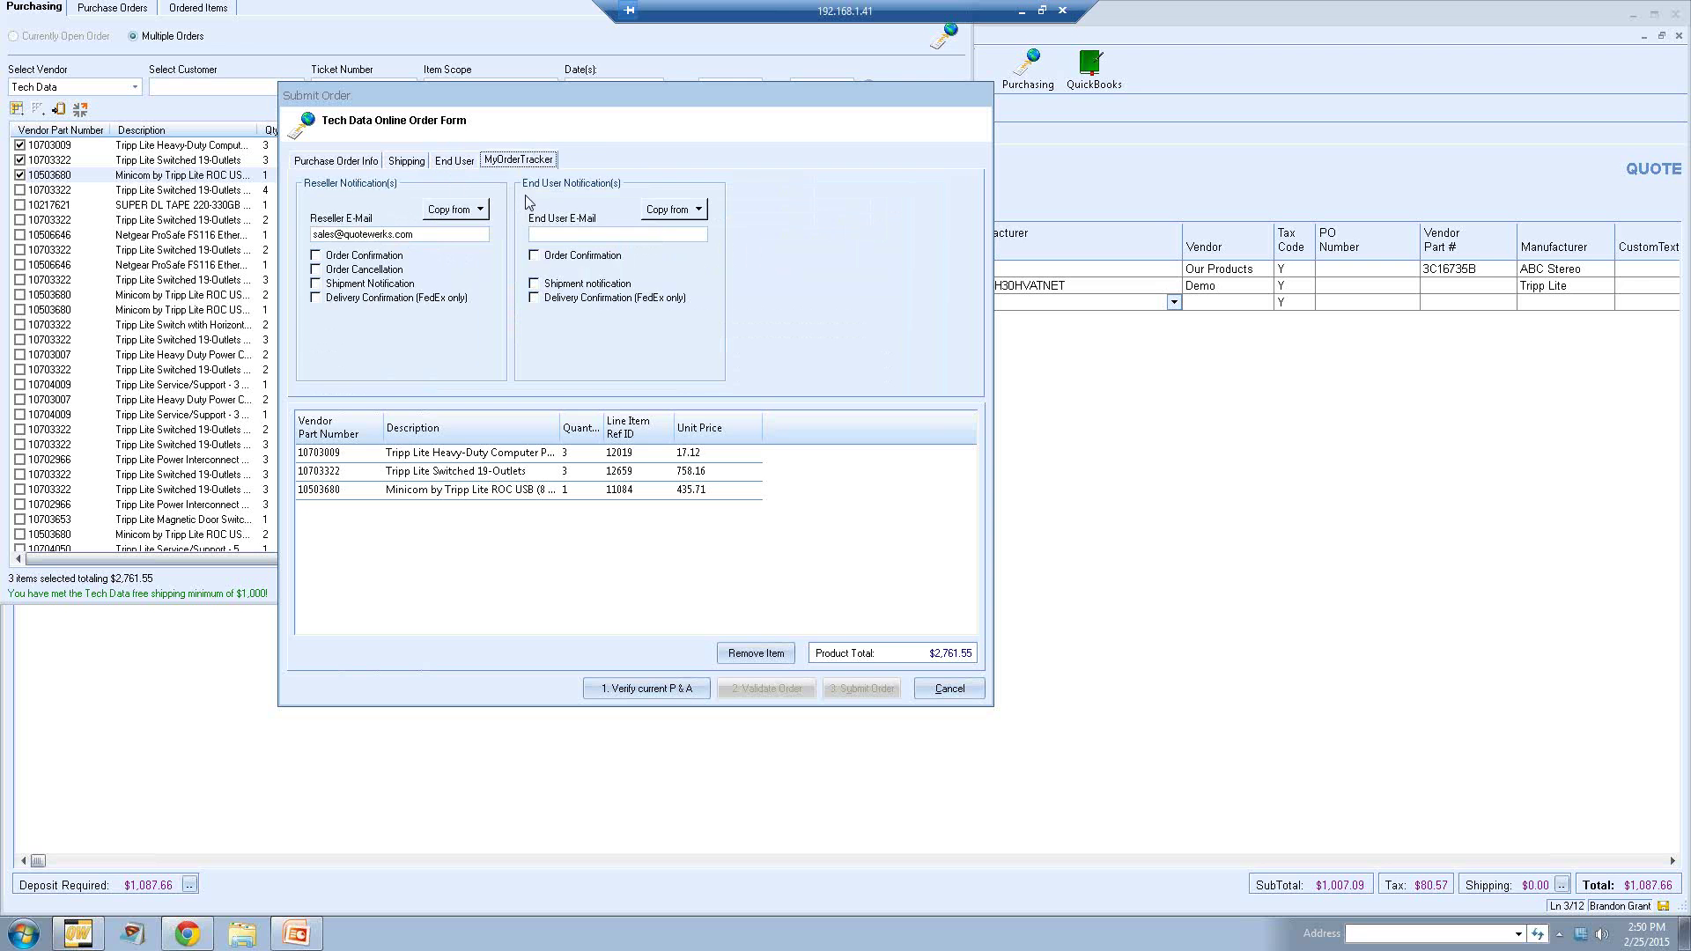
left_click(315, 161)
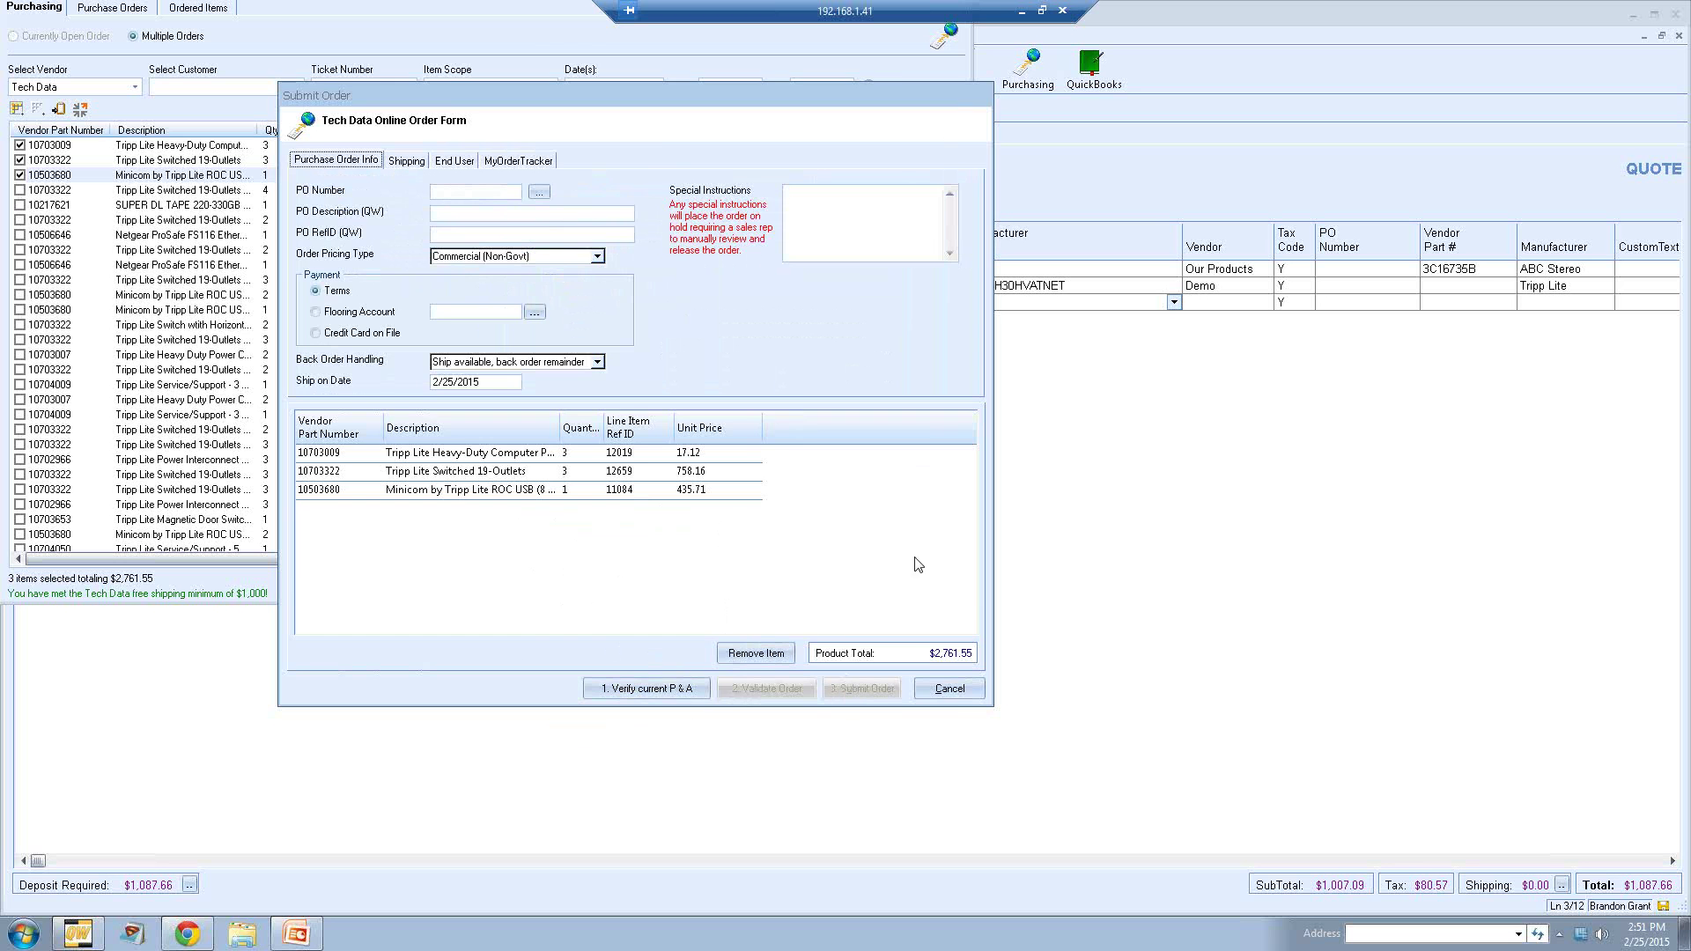
left_click(949, 687)
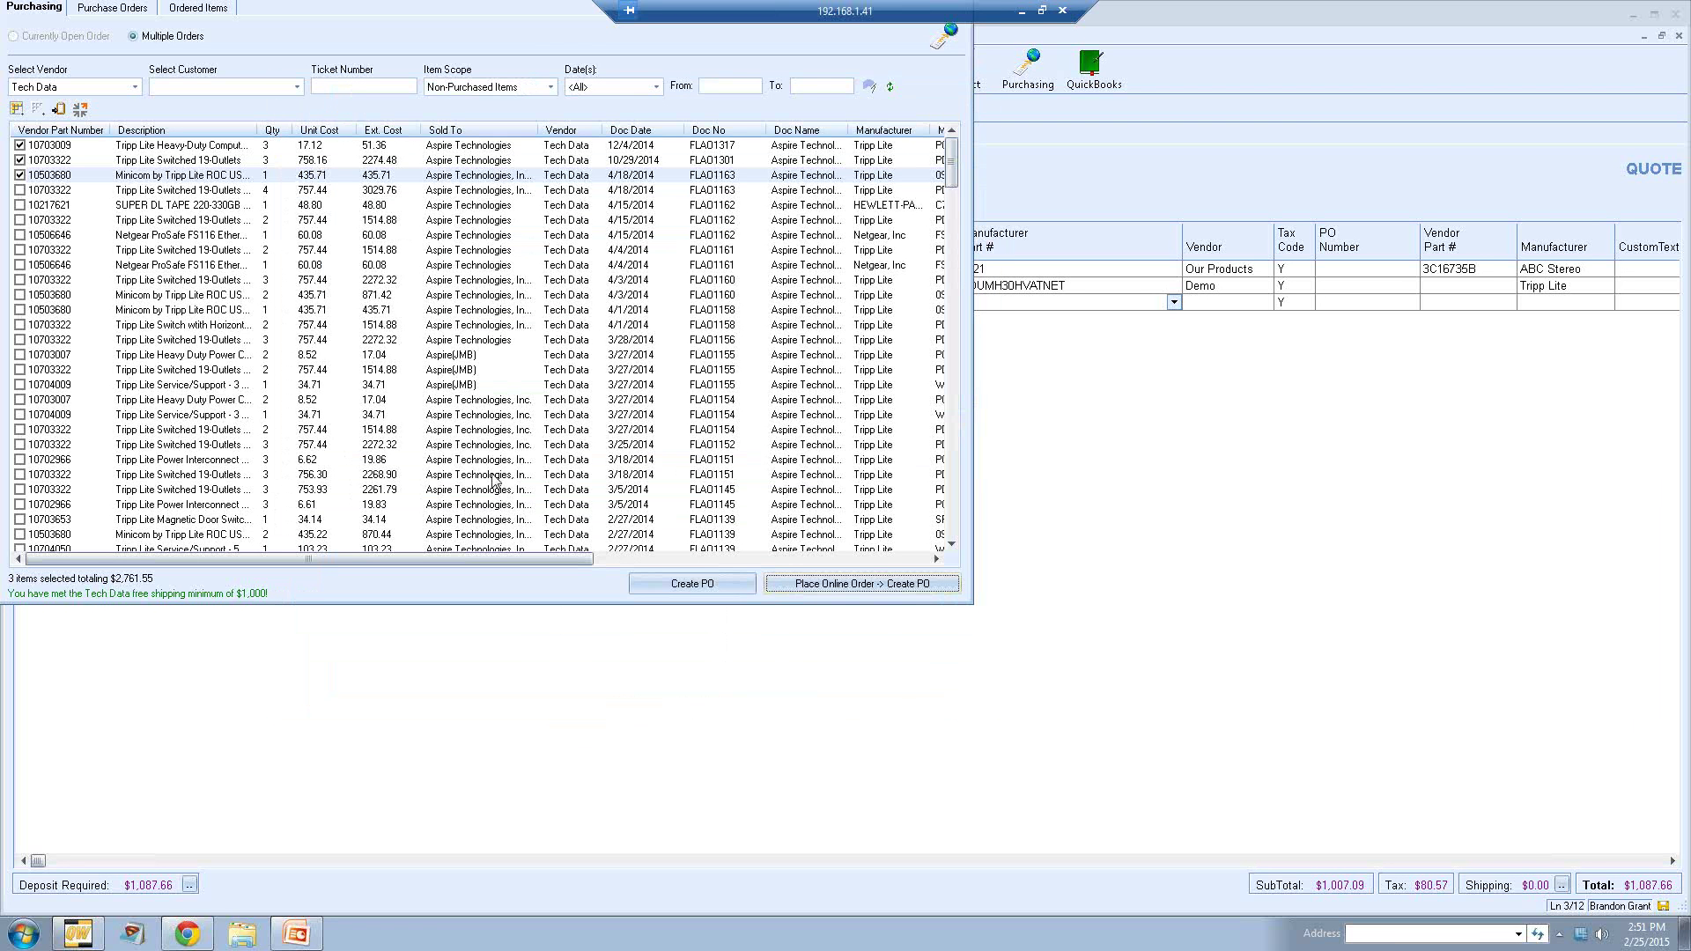
Step: Start creating a regular purchase order for the three marked Tech Data items
left_click(664, 581)
key("Return")
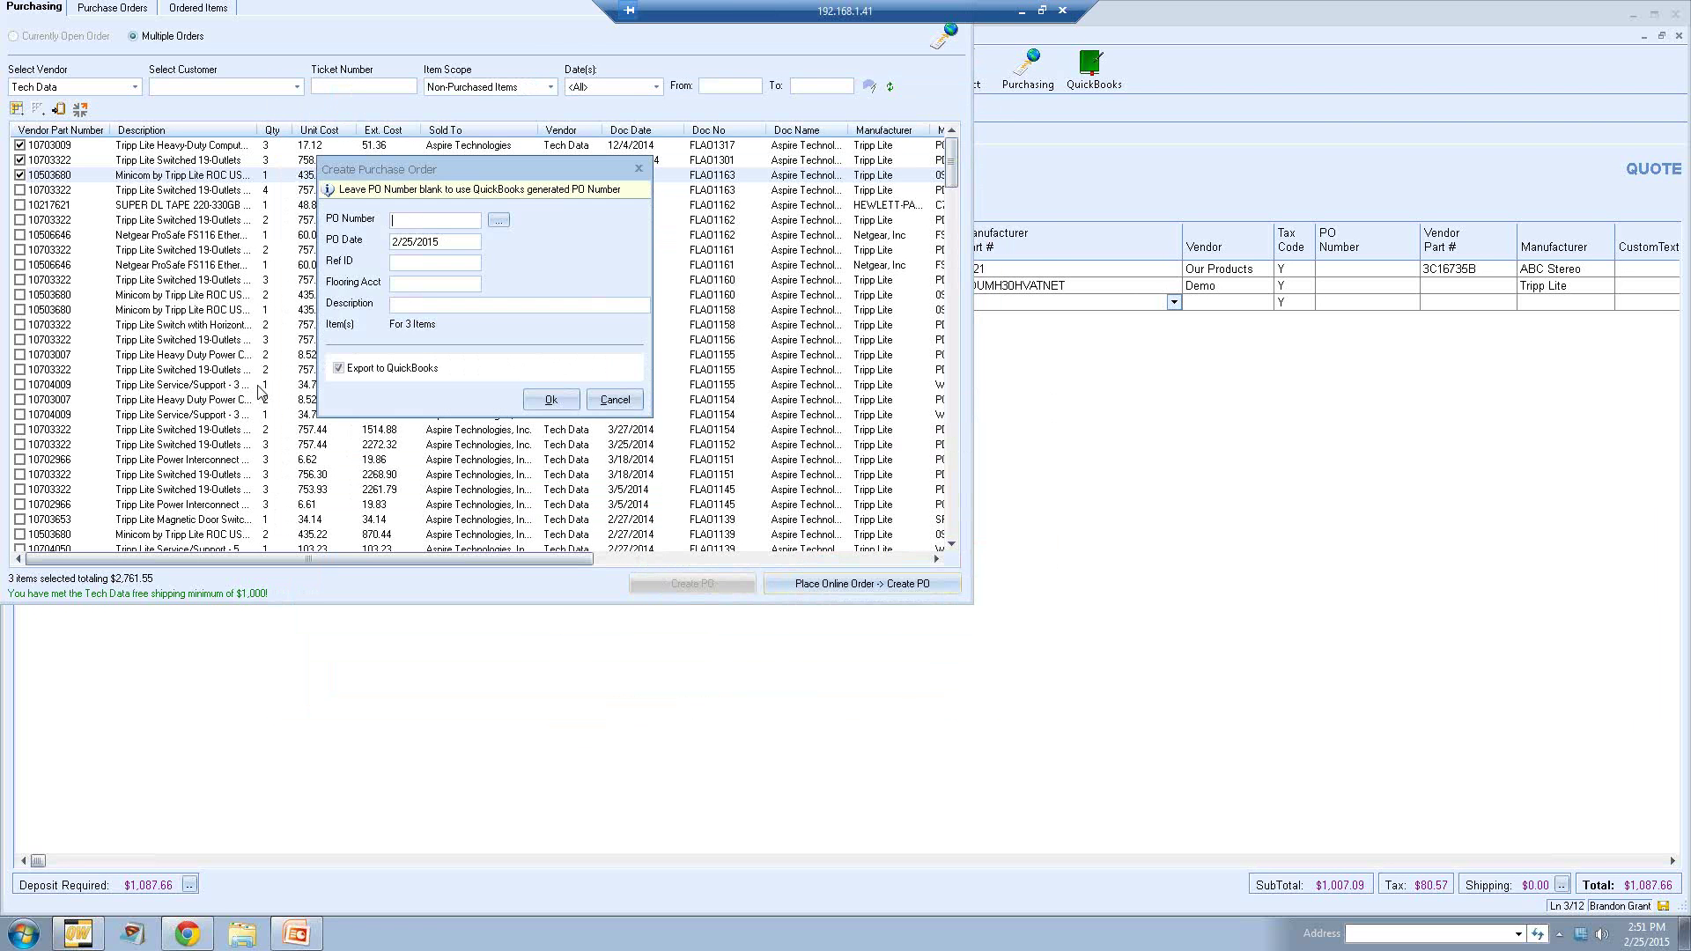
left_click_drag(480, 169, 563, 164)
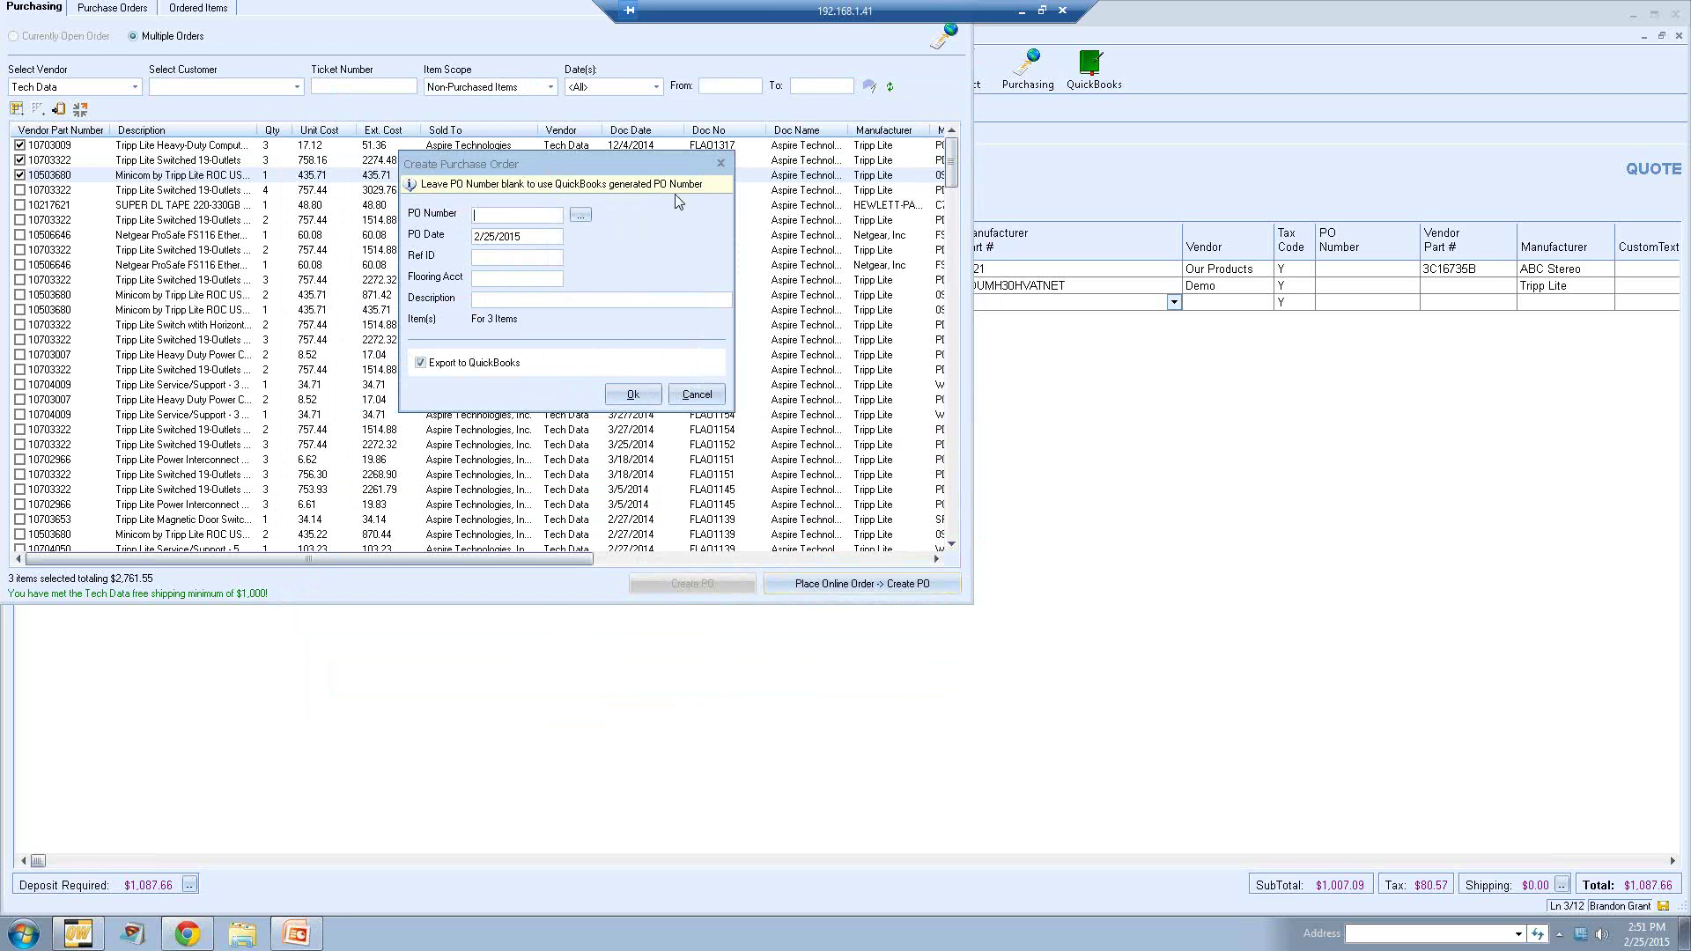
Step: Try out an automatic and a manually entered PO number for the new purchase order, and clear the entry
left_click(580, 215)
left_click(811, 534)
left_click_drag(517, 217, 432, 247)
type("1915641")
key("BackSpace")
key("BackSpace")
key("BackSpace")
key("BackSpace")
key("BackSpace")
key("BackSpace")
key("BackSpace")
Step: Assign an automatically generated PO number, turn off Export to QuickBooks and create the purchase order
left_click(579, 216)
left_click(868, 539)
left_click(493, 259)
left_click(495, 299)
left_click(439, 367)
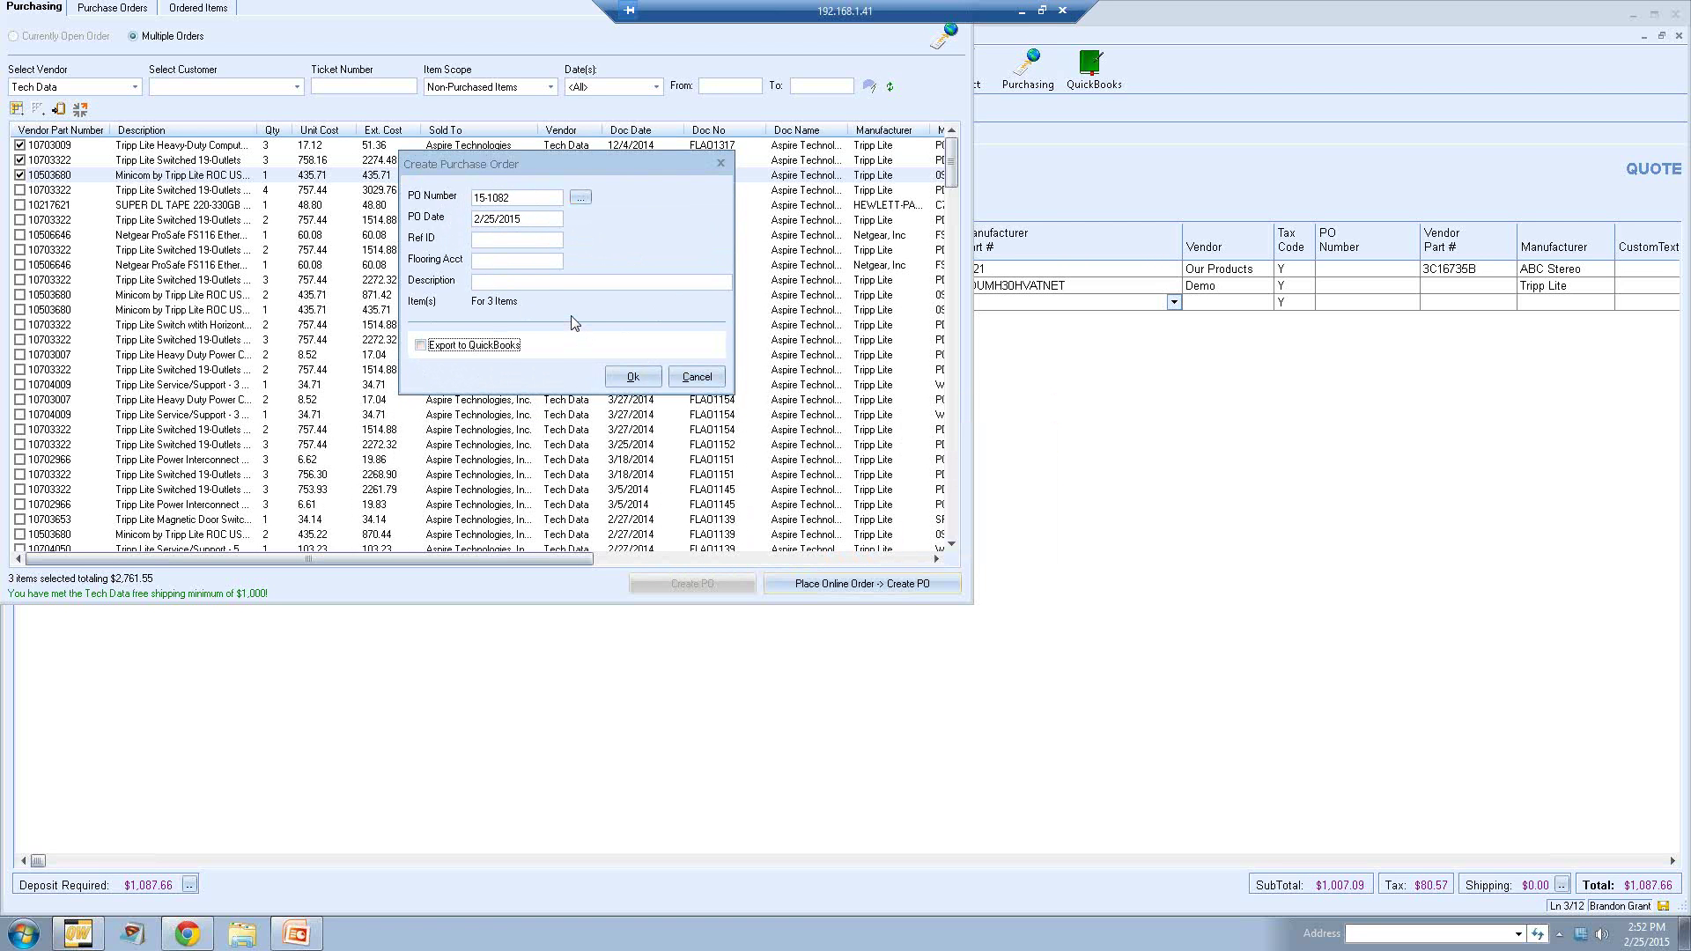
left_click(630, 377)
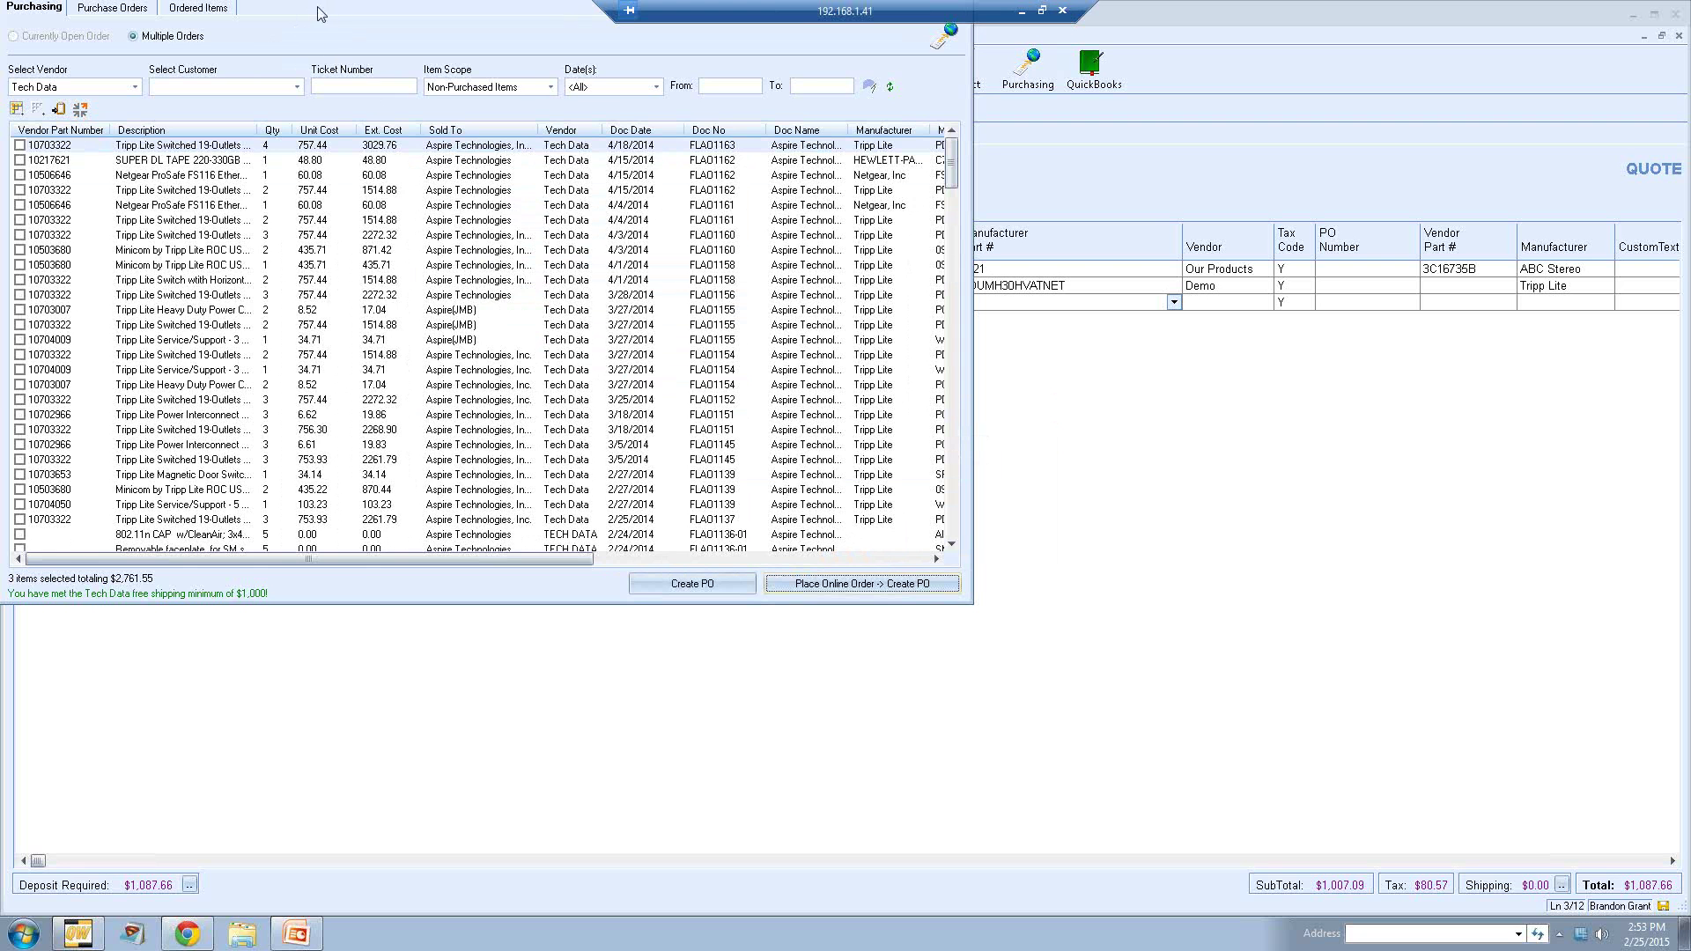
Step: List the purchase orders dated Today and select the newly created Tech Data order
left_click(112, 13)
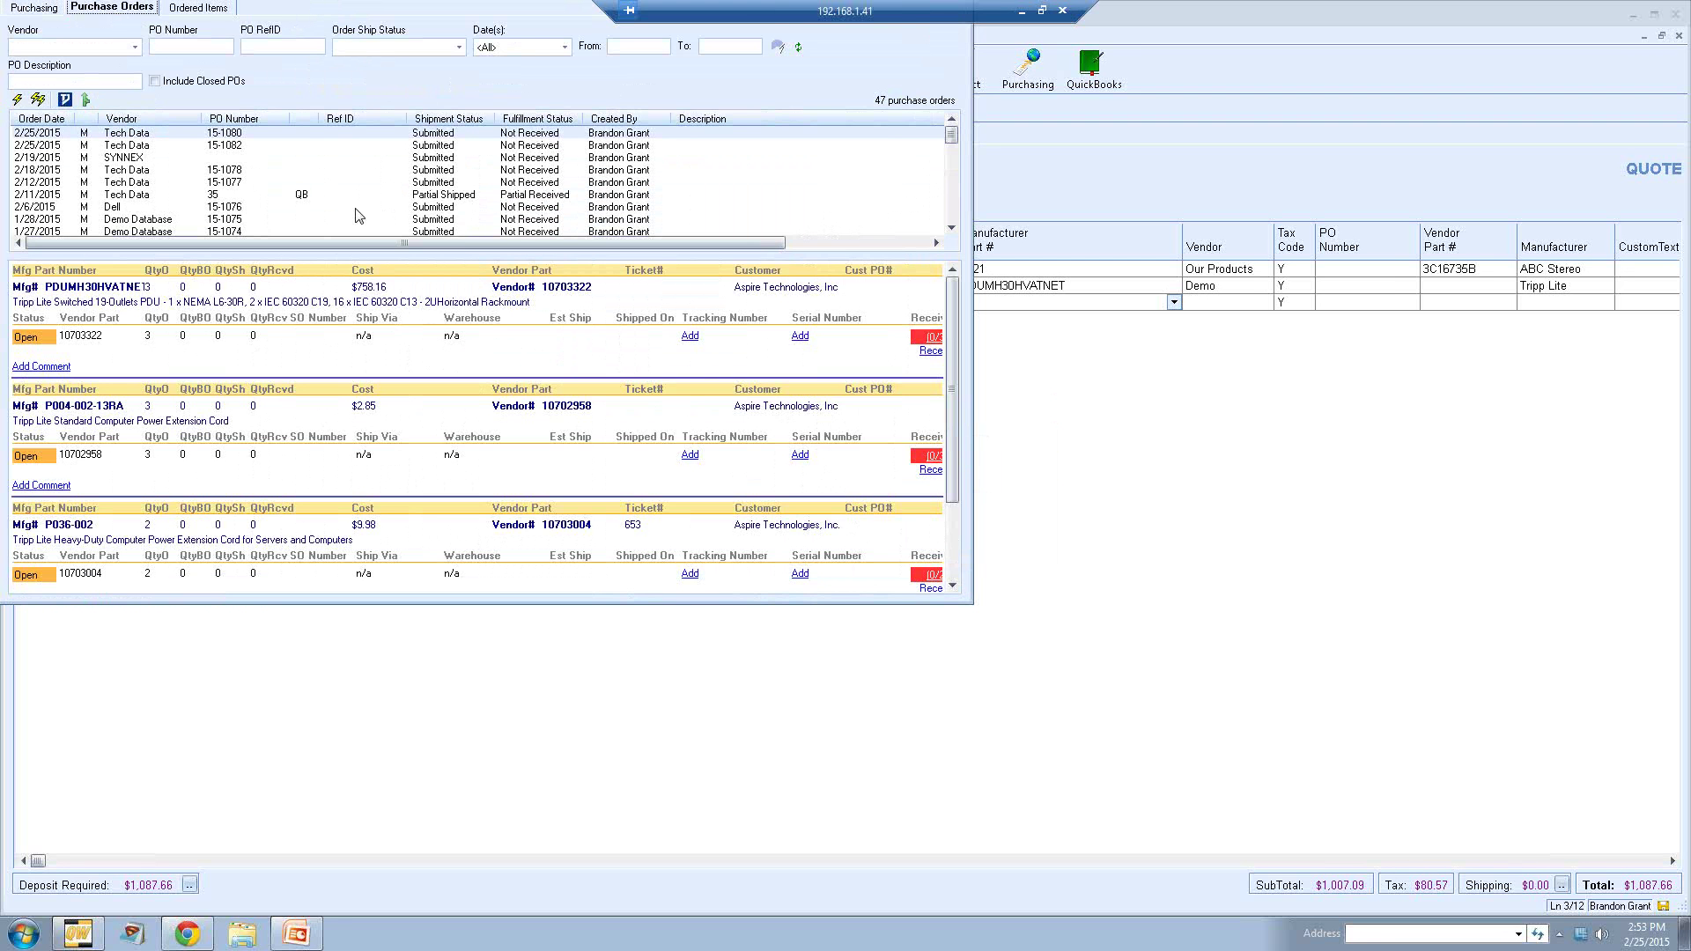
left_click(564, 46)
left_click(514, 74)
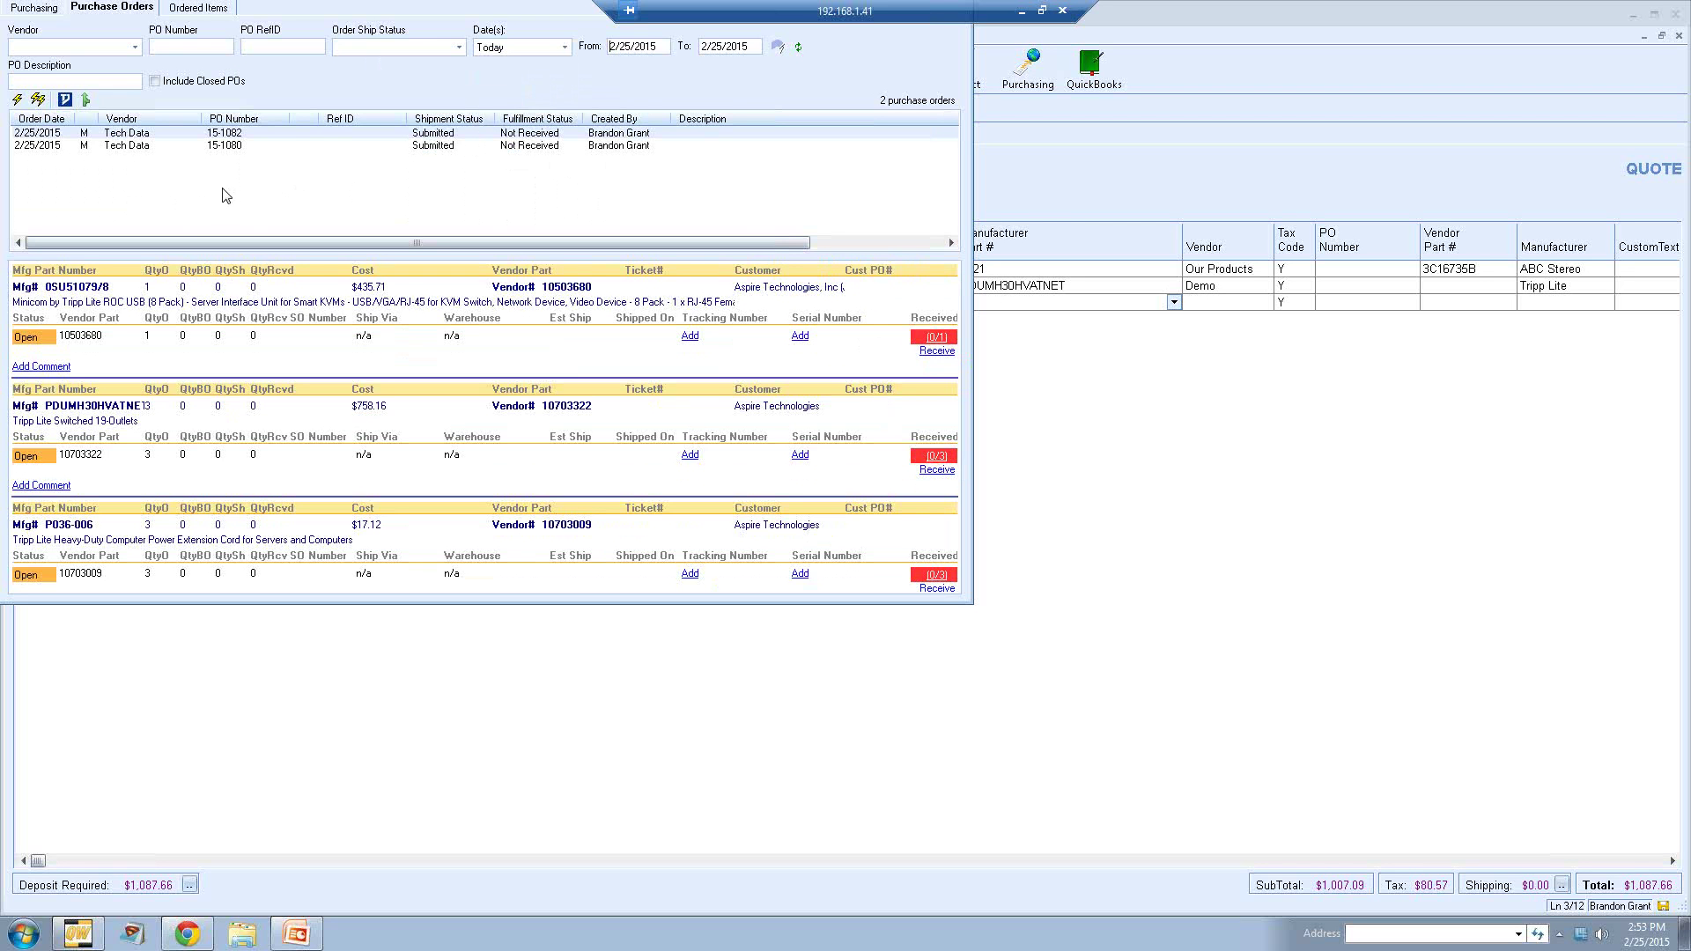
left_click(558, 135)
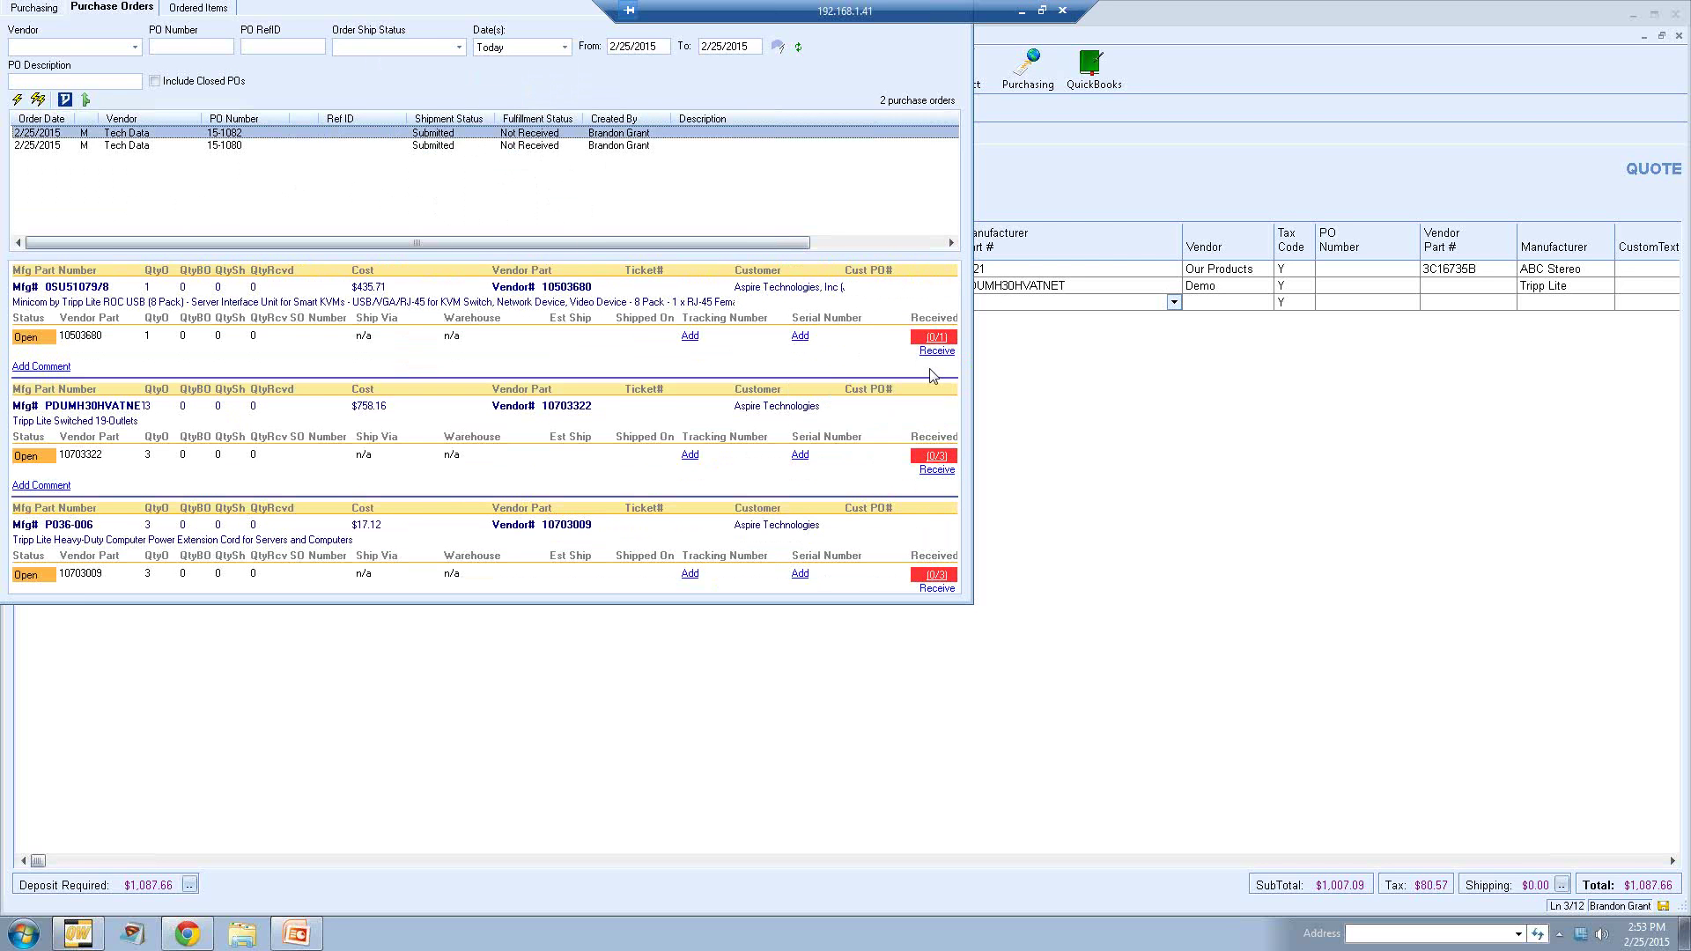
Step: Add the FedEx Ground tracking number 78948-4916 to the Minicom ROC USB item on the purchase order
left_click_drag(951, 606, 969, 709)
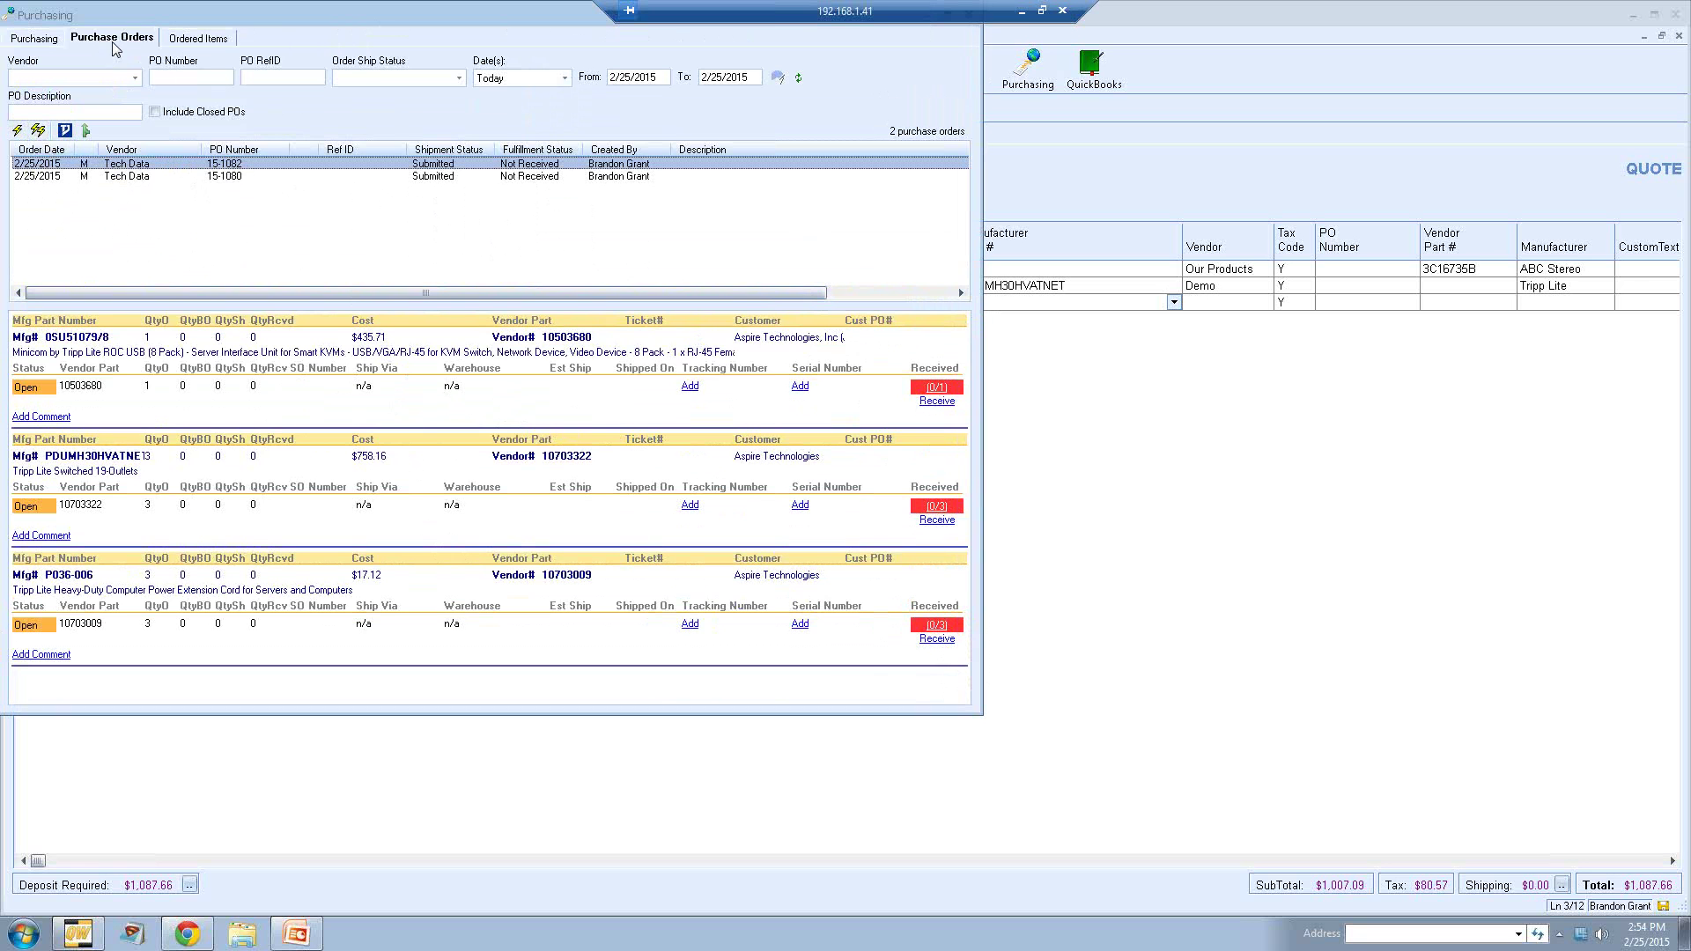
left_click(528, 400)
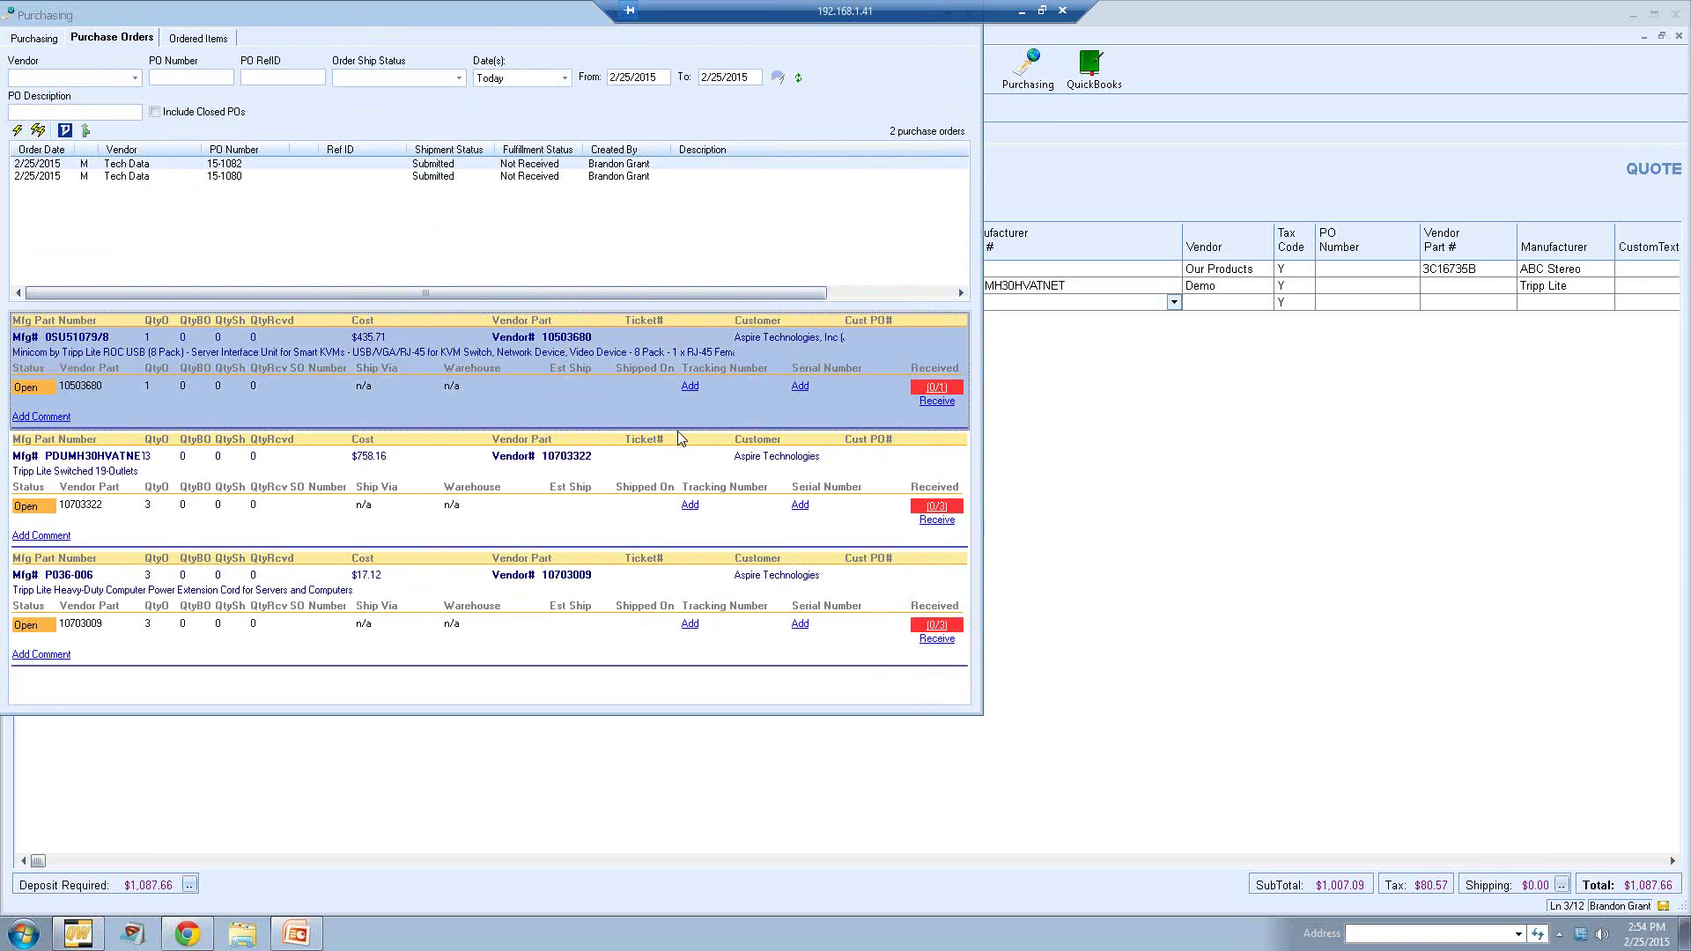
left_click(690, 388)
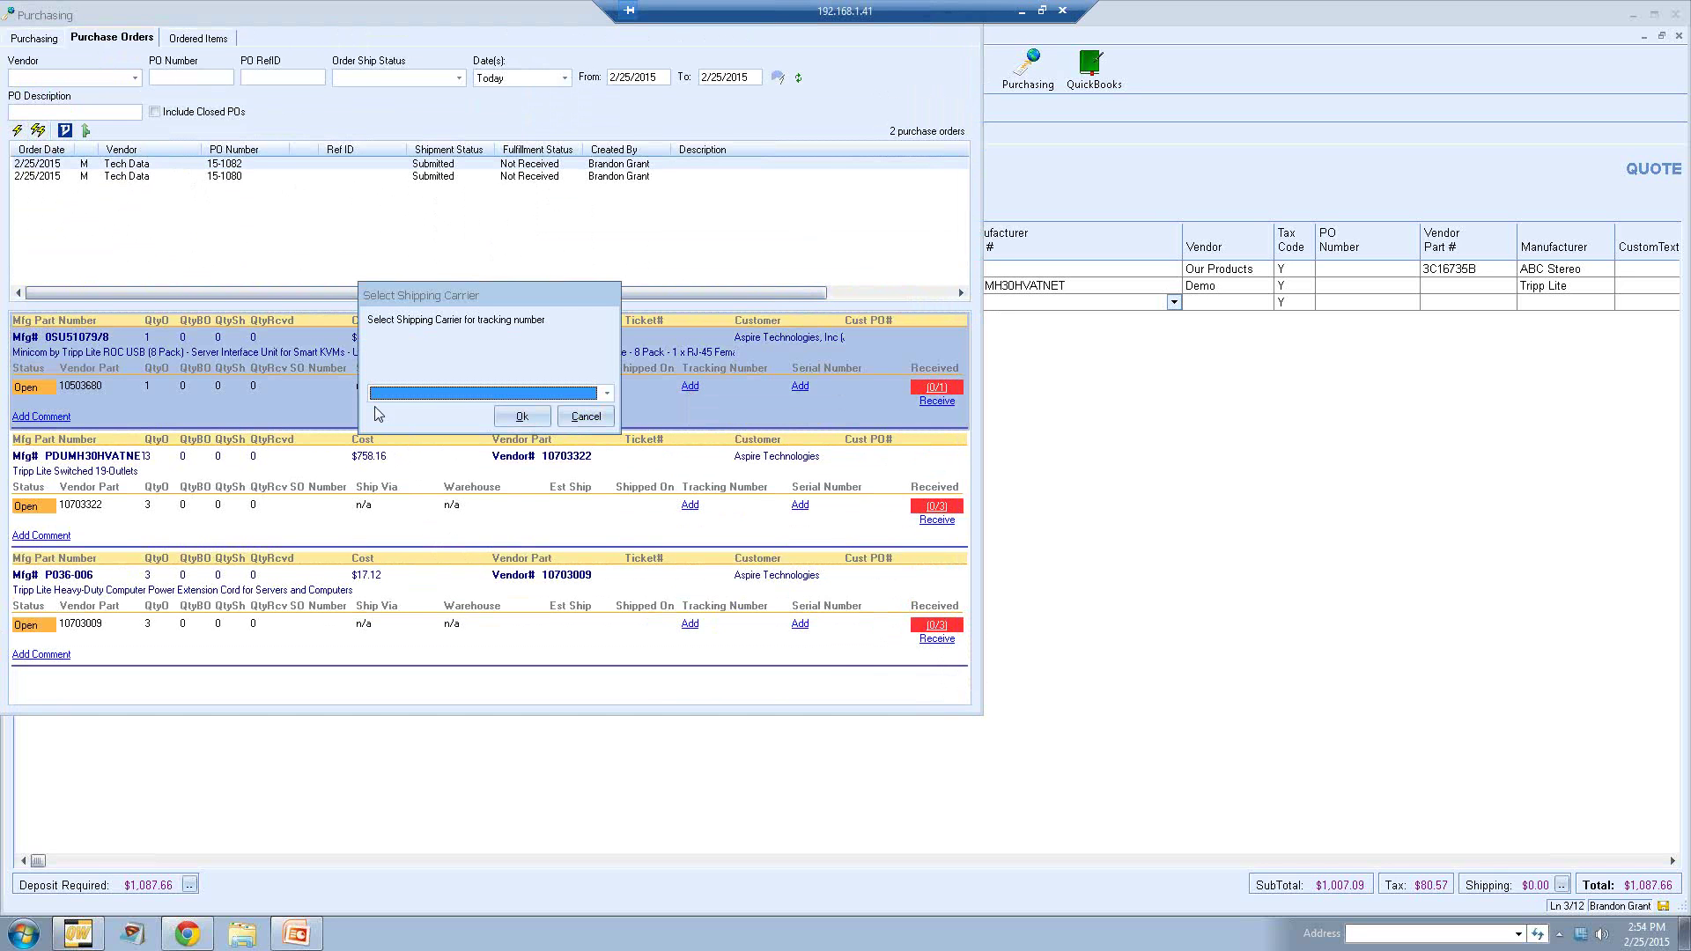
left_click(411, 394)
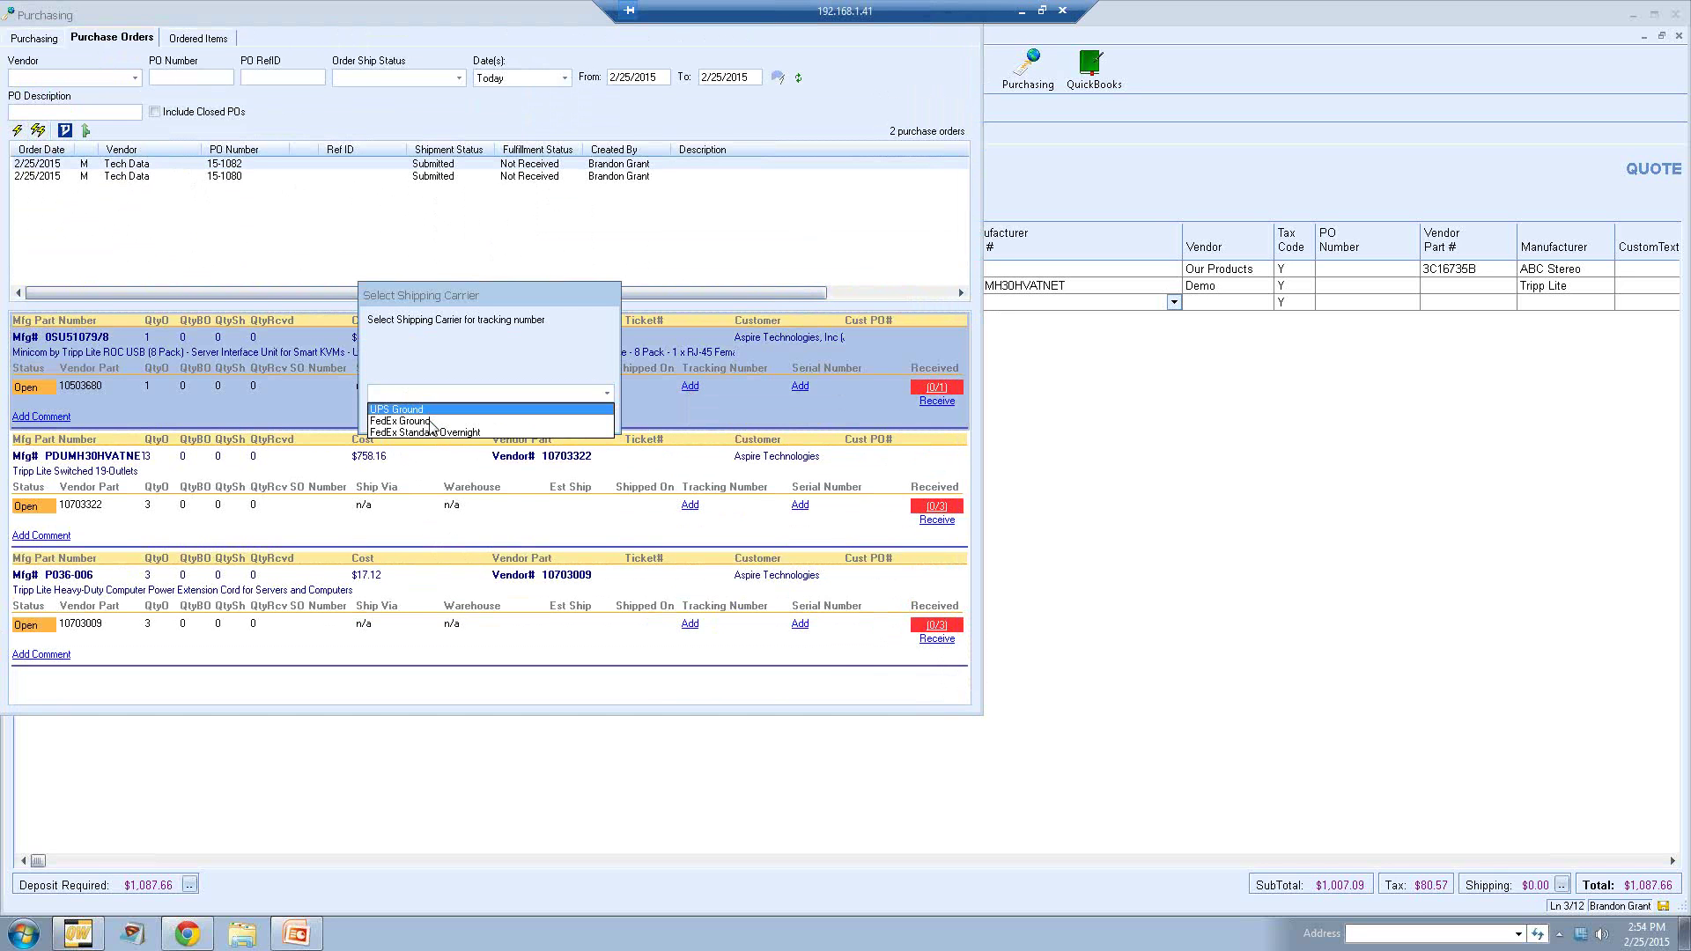
left_click(430, 422)
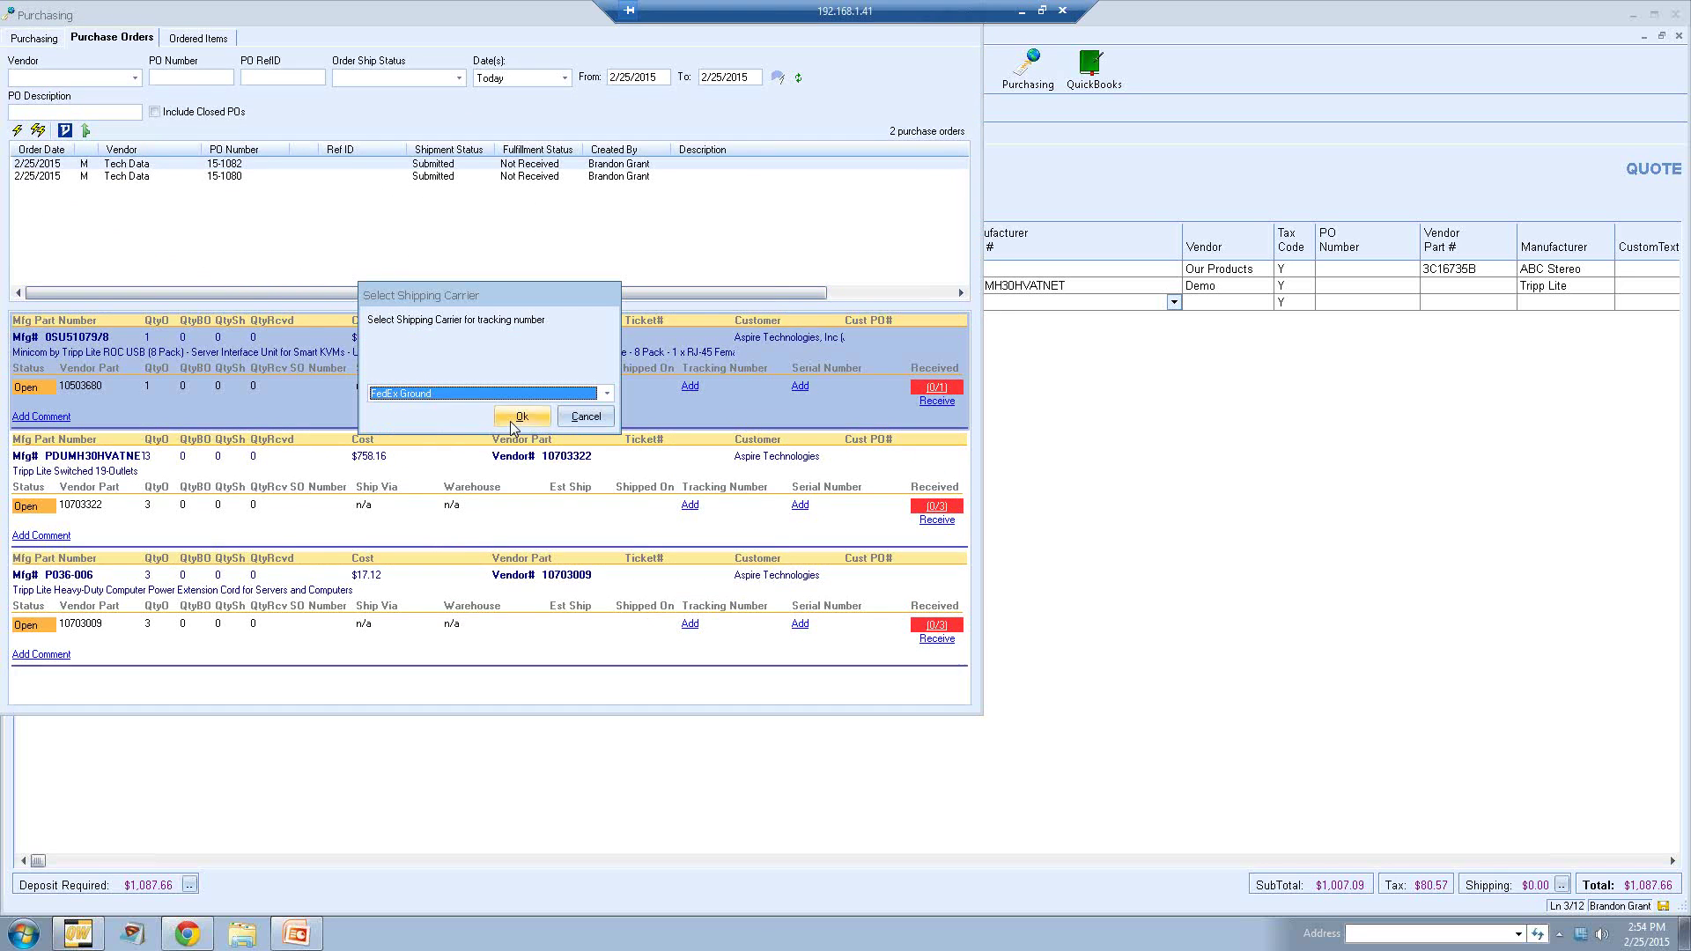
left_click(513, 420)
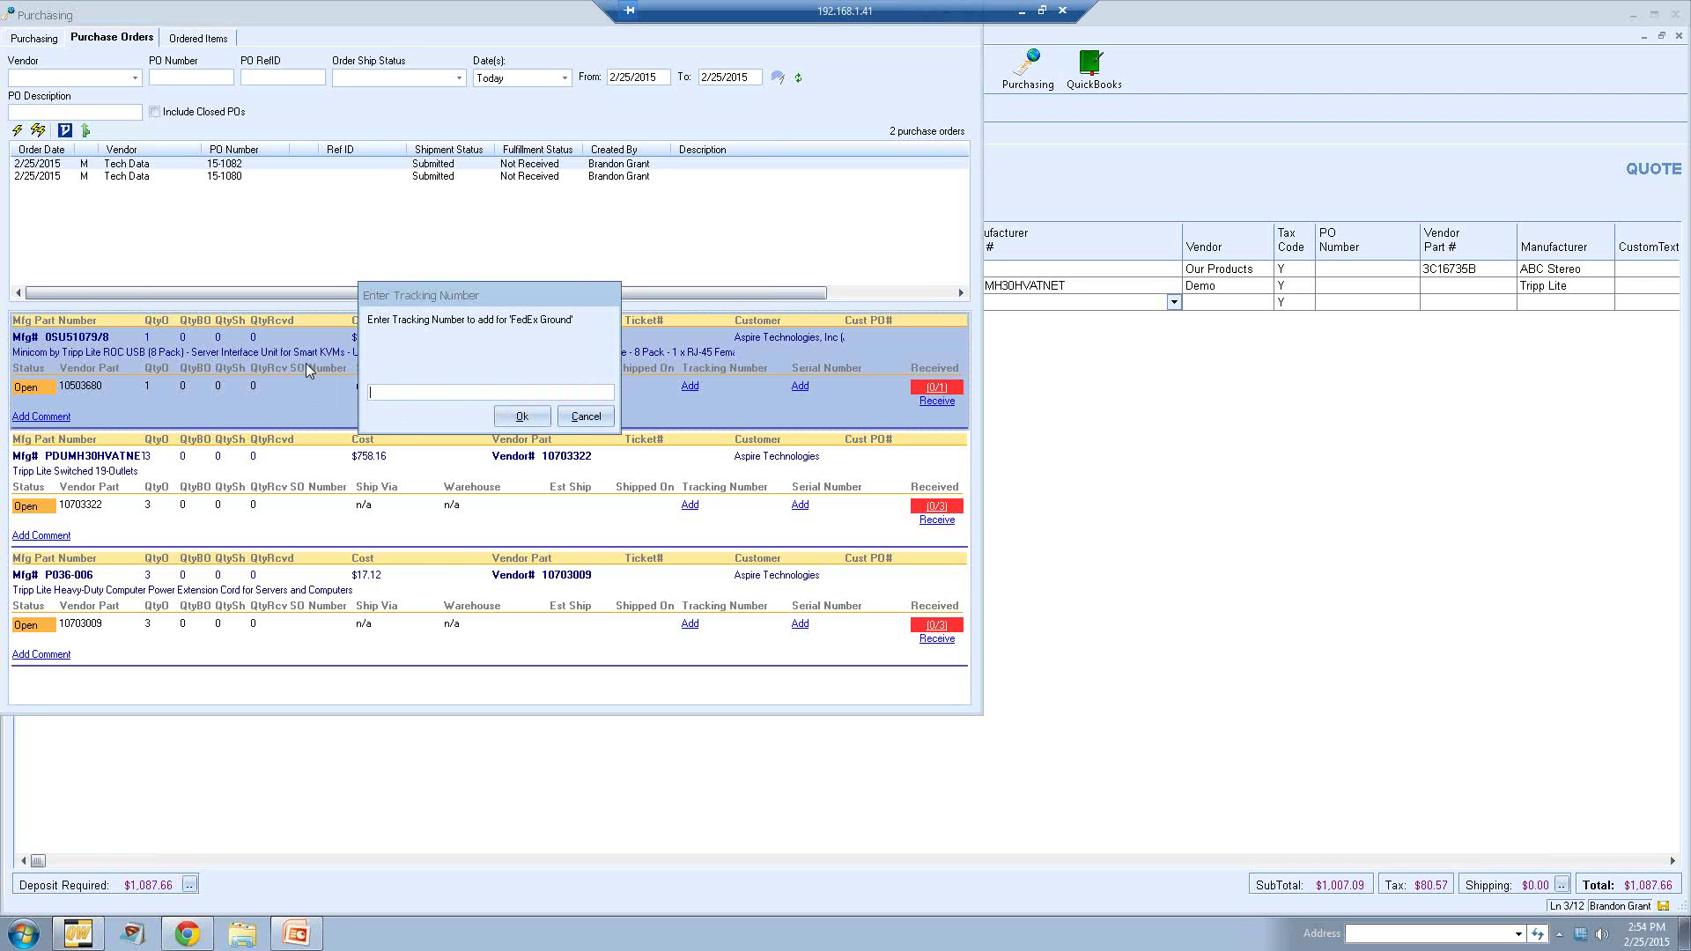
type("78948-4916")
left_click(509, 421)
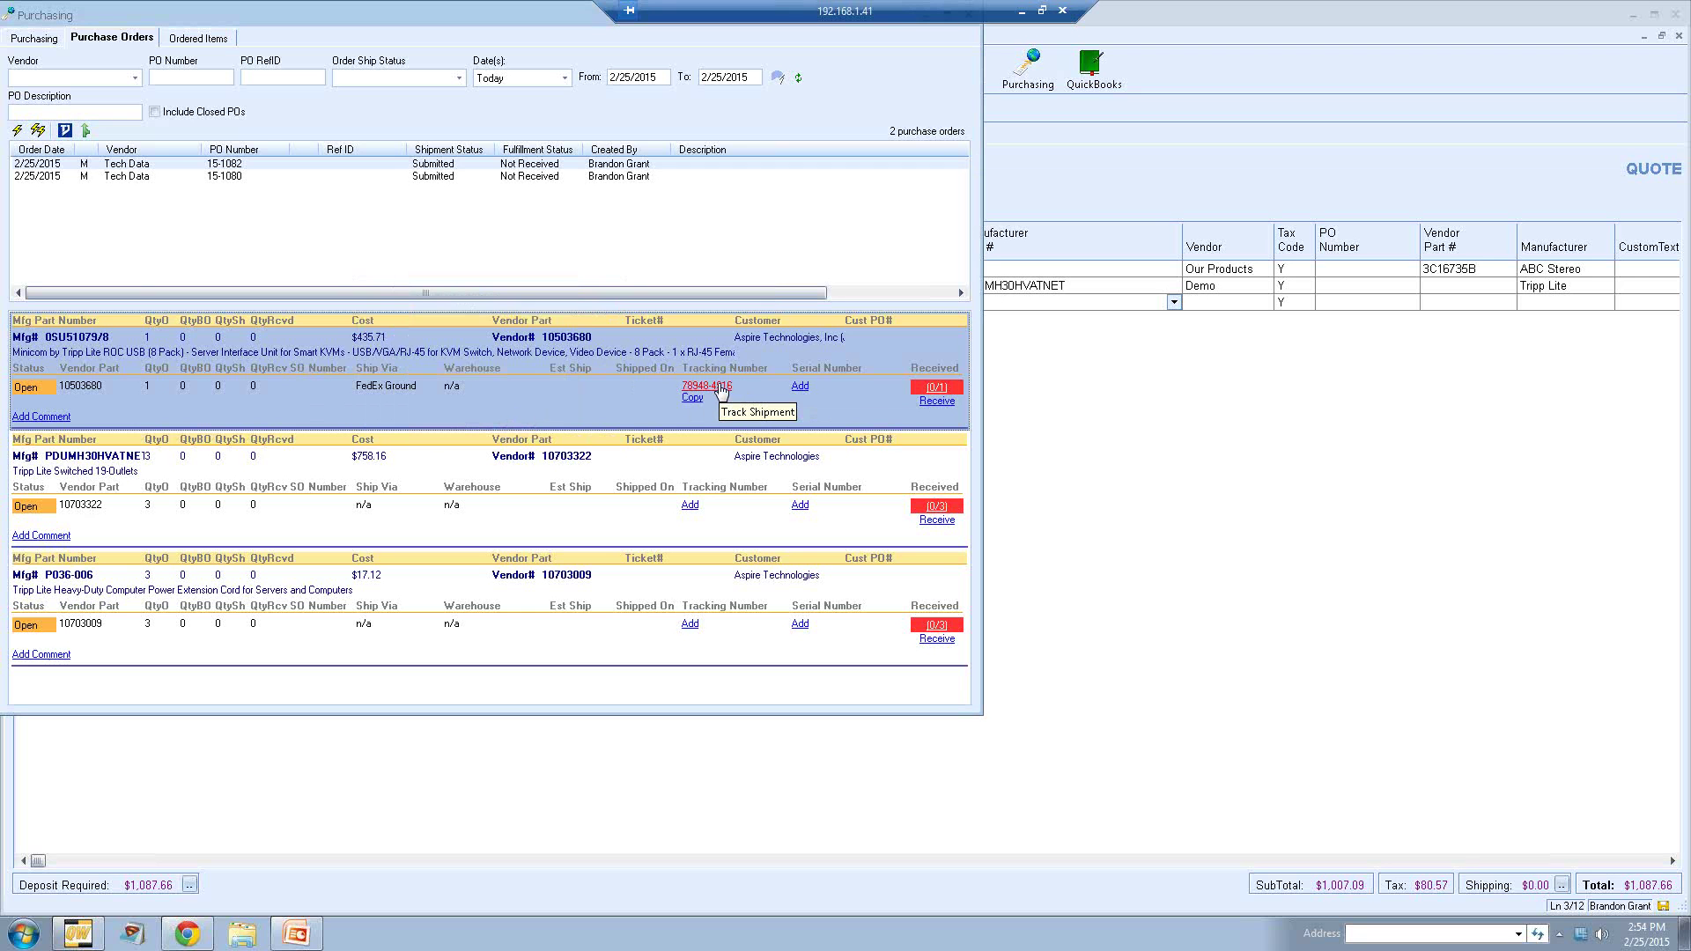
Step: Add the serial number 879459615 to the Minicom ROC USB item
left_click(800, 388)
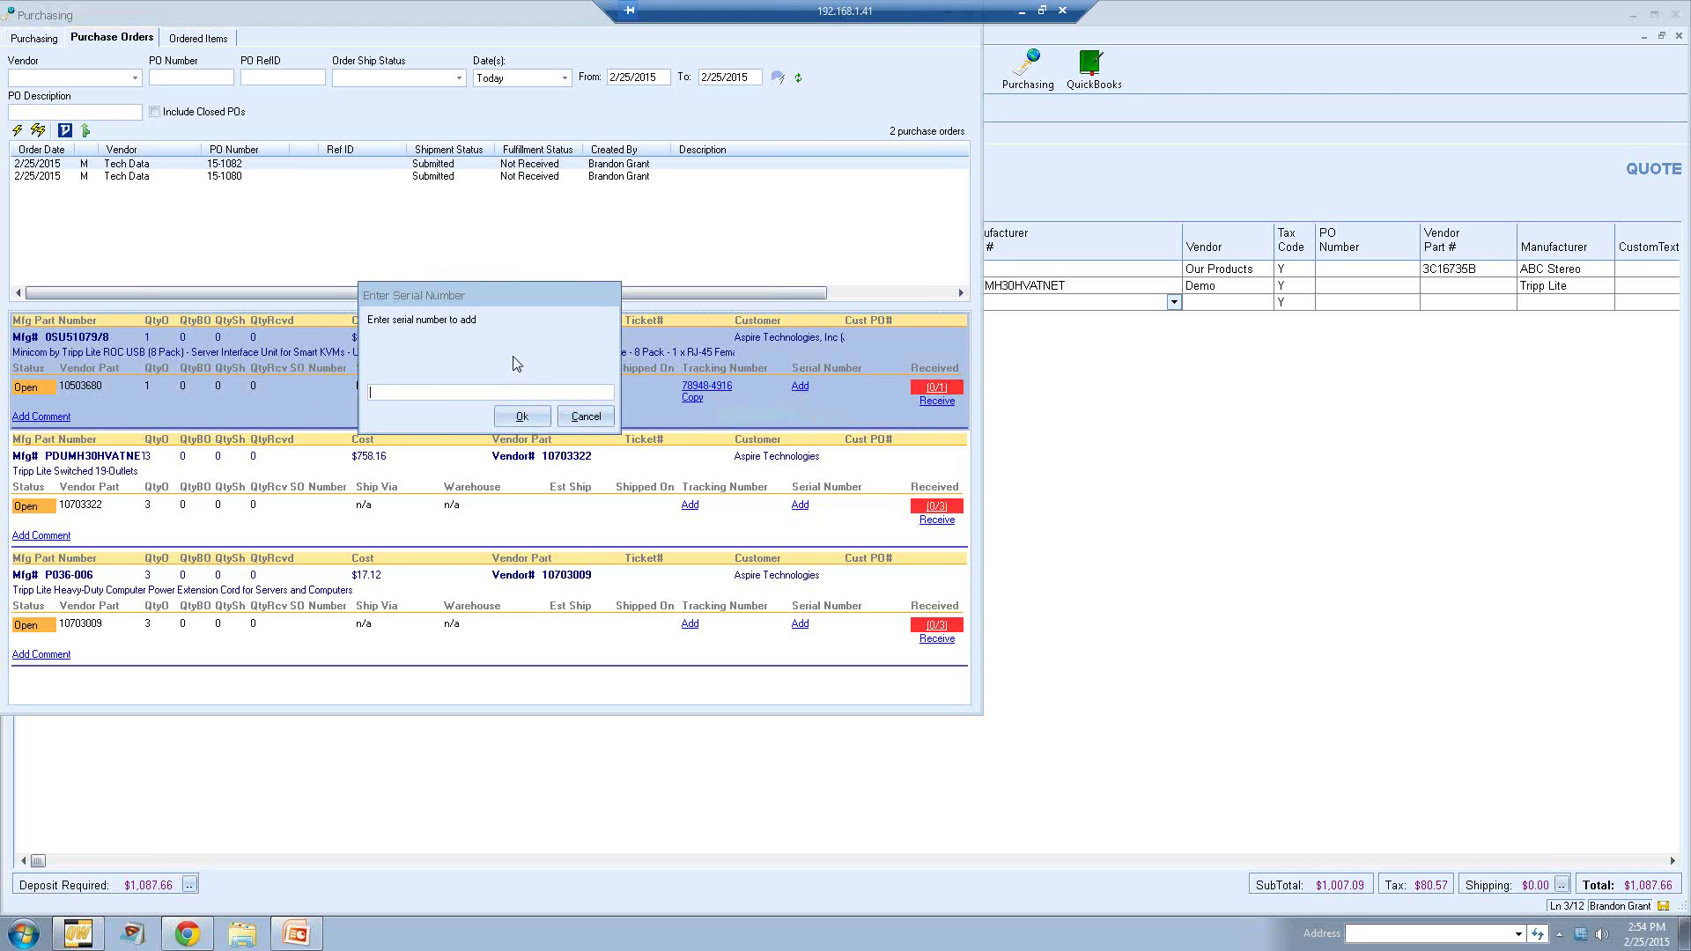
type("879459615")
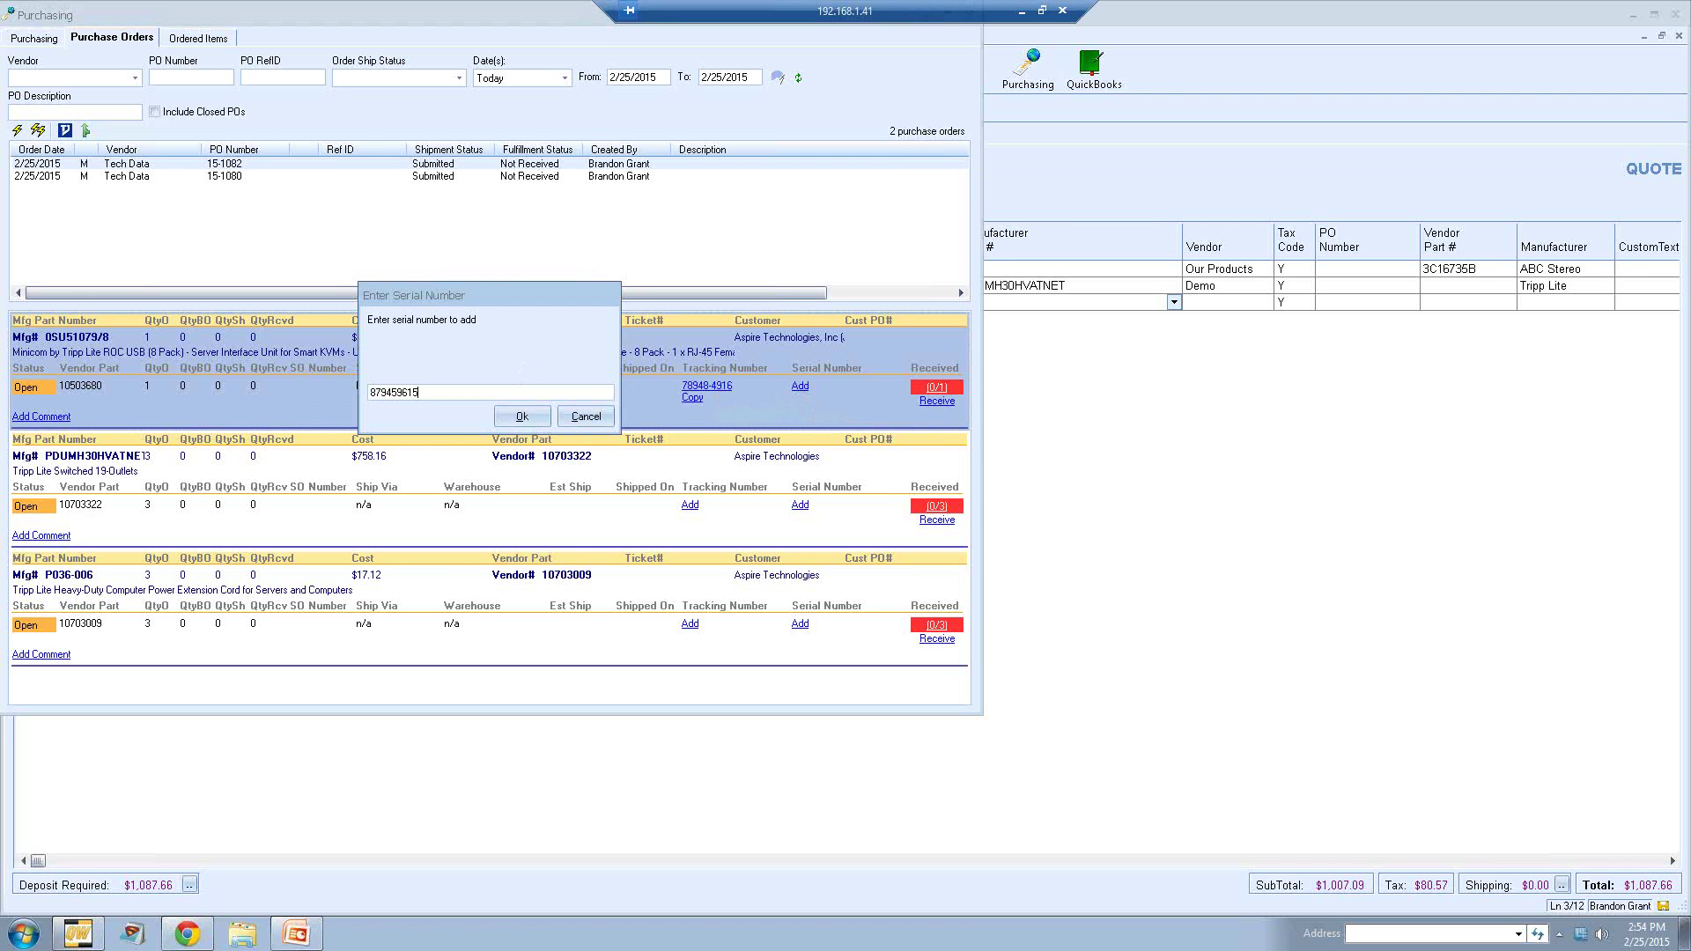
left_click(521, 416)
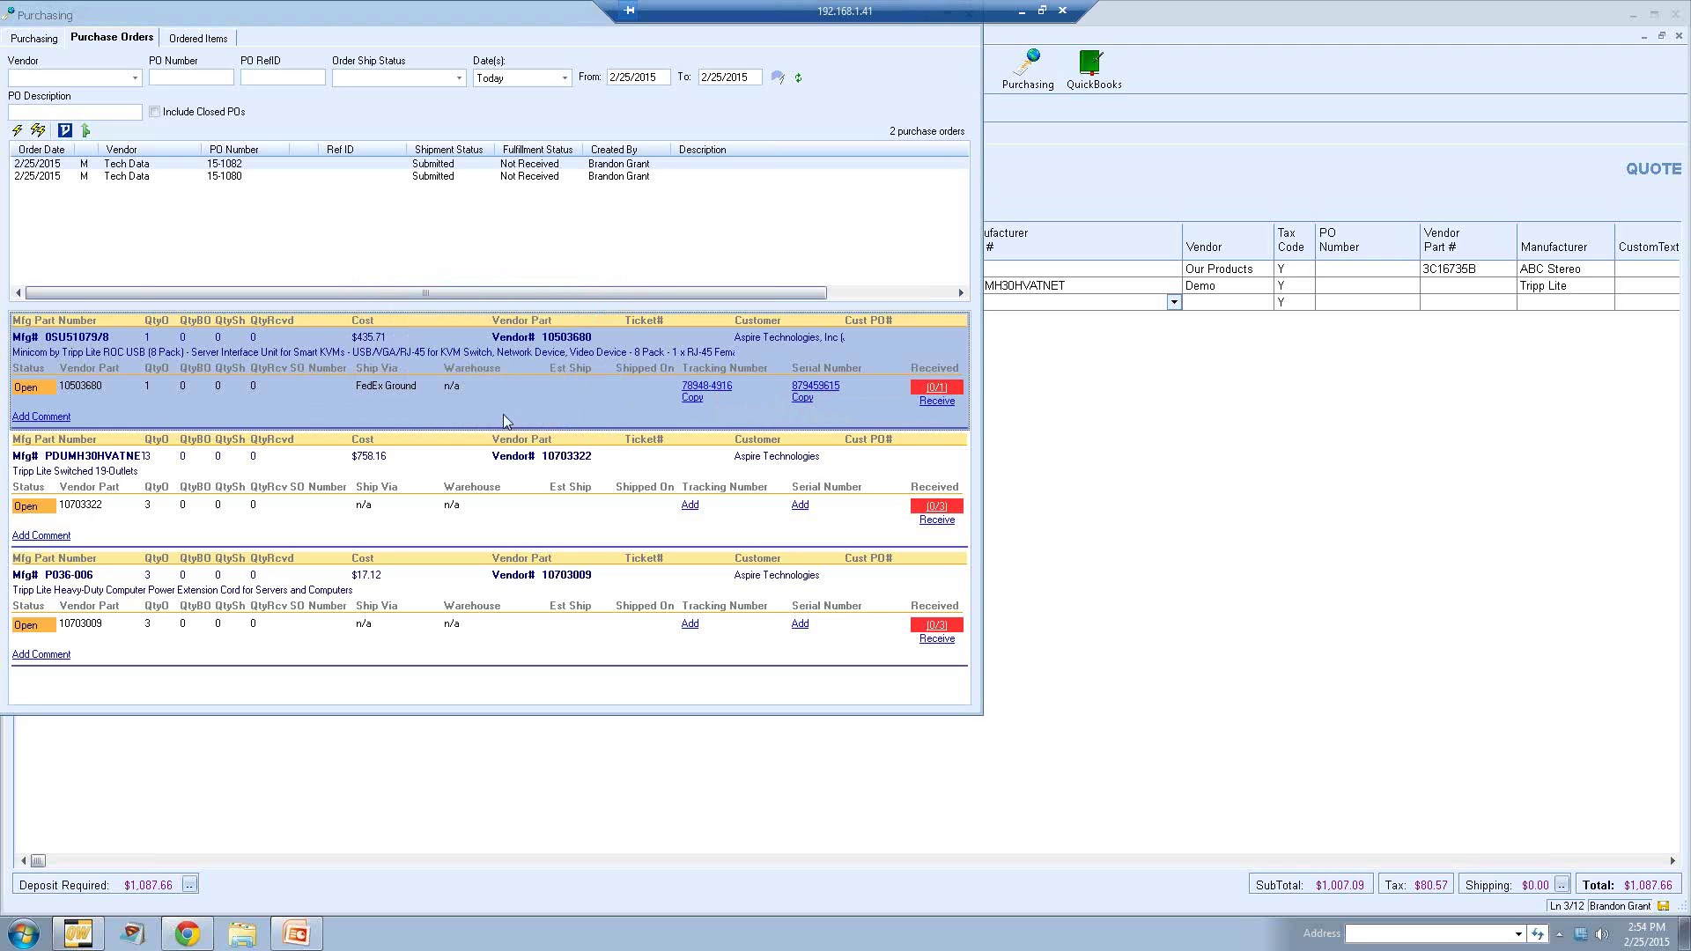
right_click(755, 393)
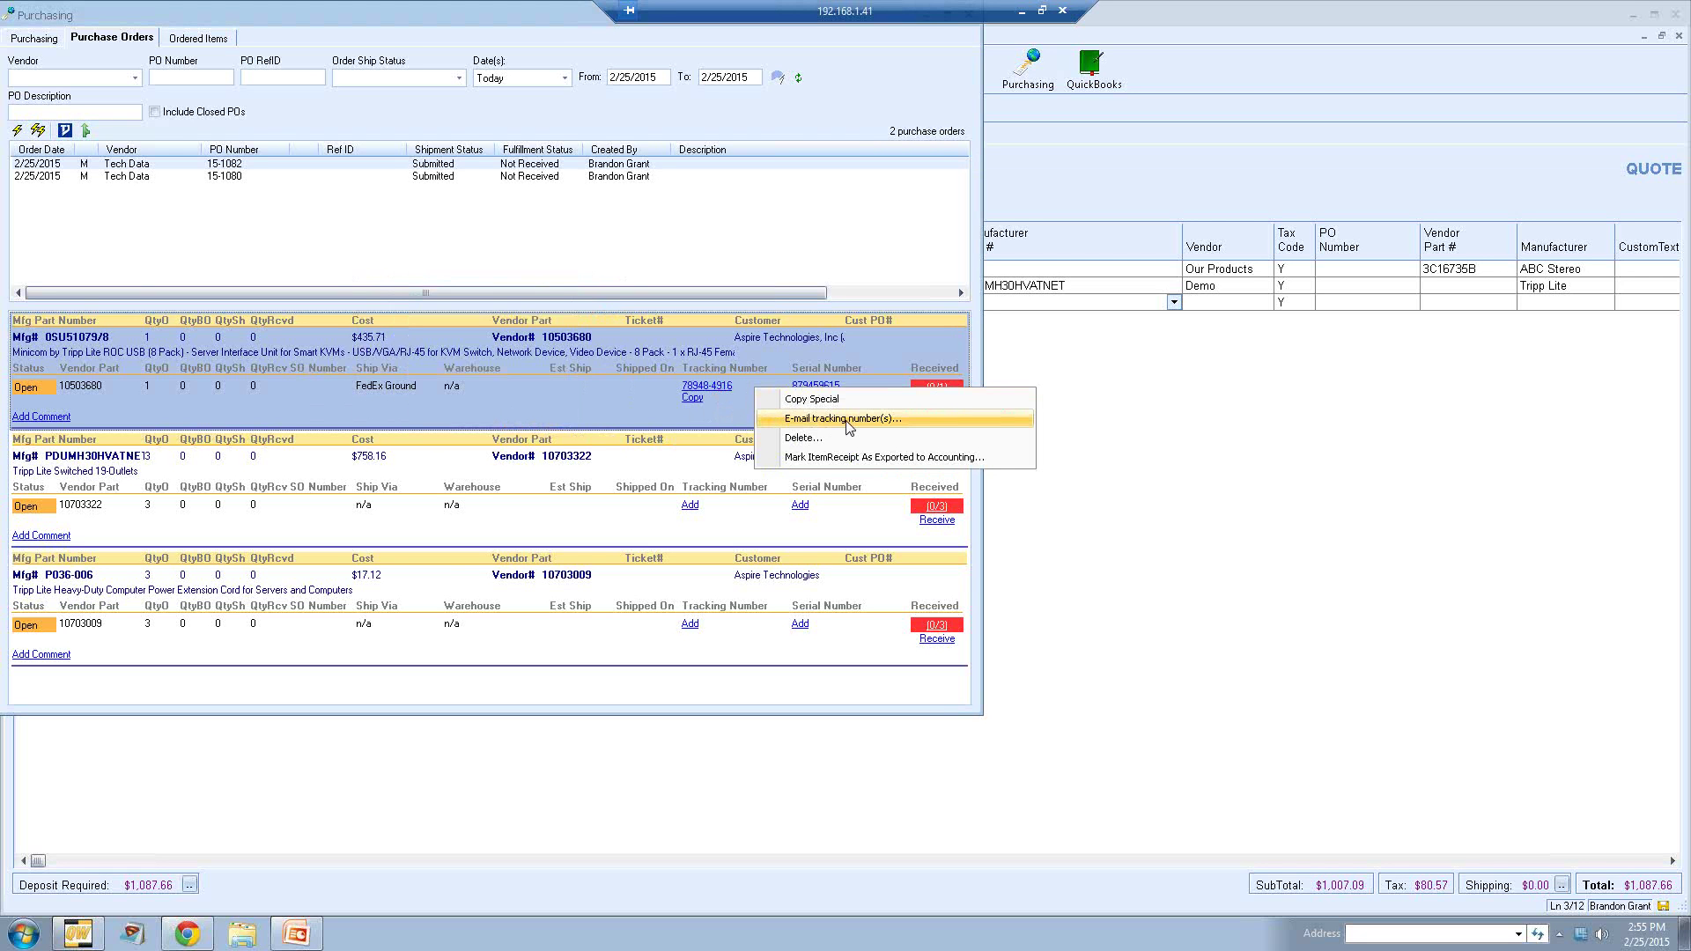
left_click(744, 422)
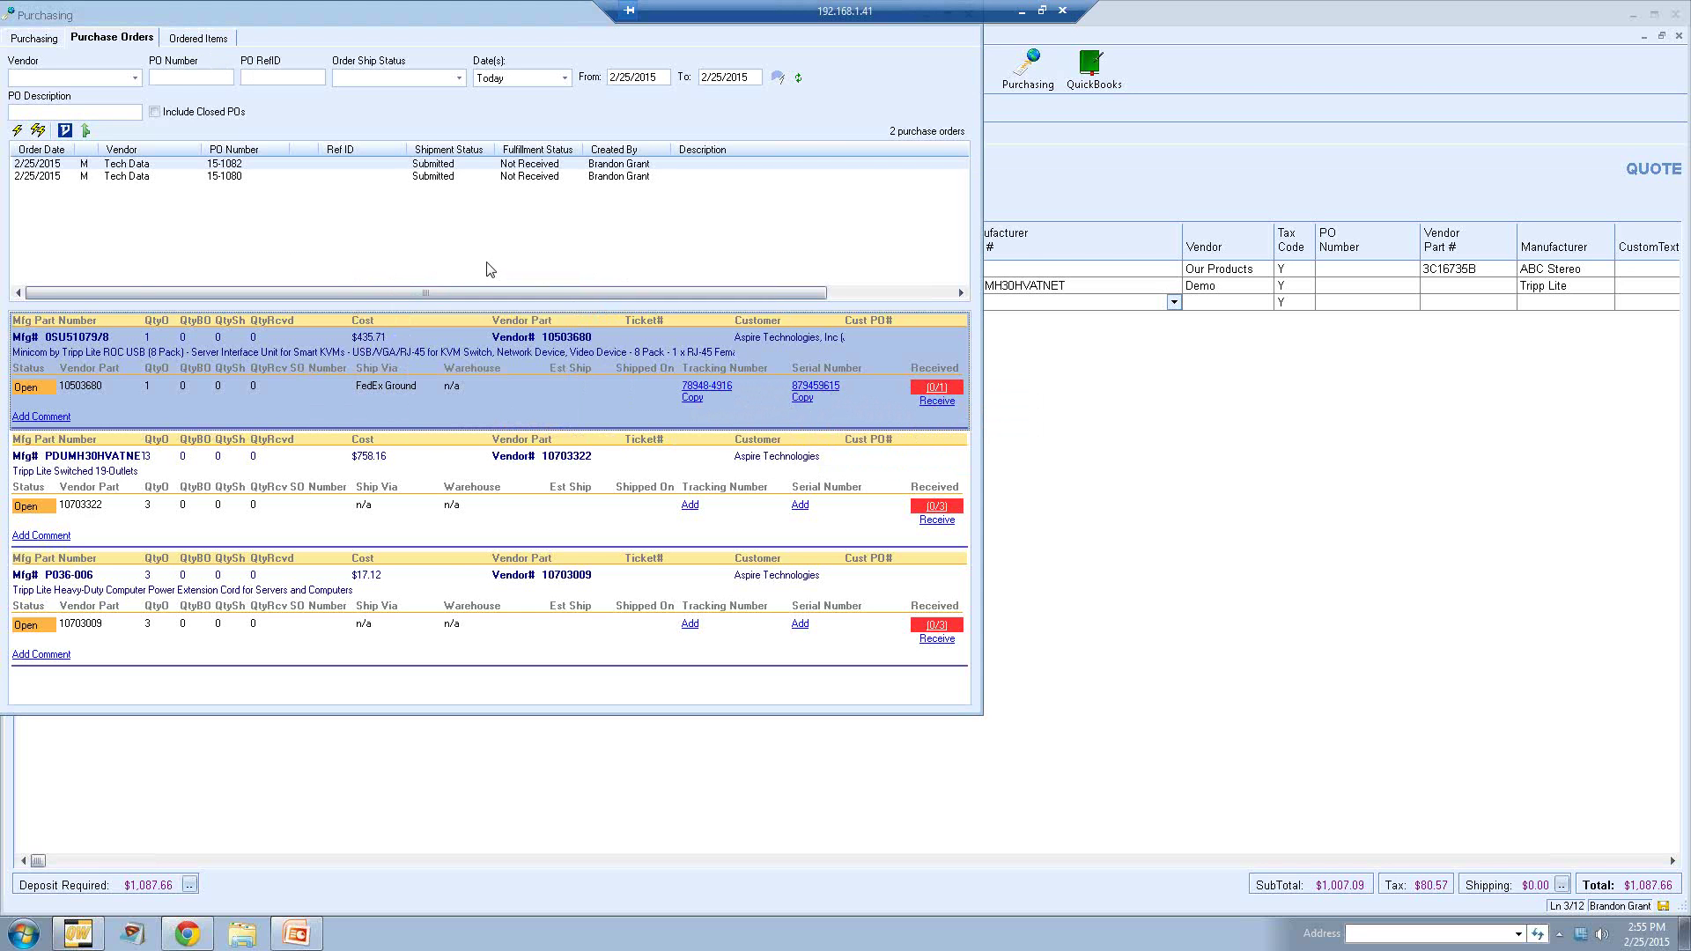
Step: Receive the Minicom ROC USB item with serial number 879459615 and received date 2/25/2015, leaving location, asset tag and MAC address blank
left_click(935, 402)
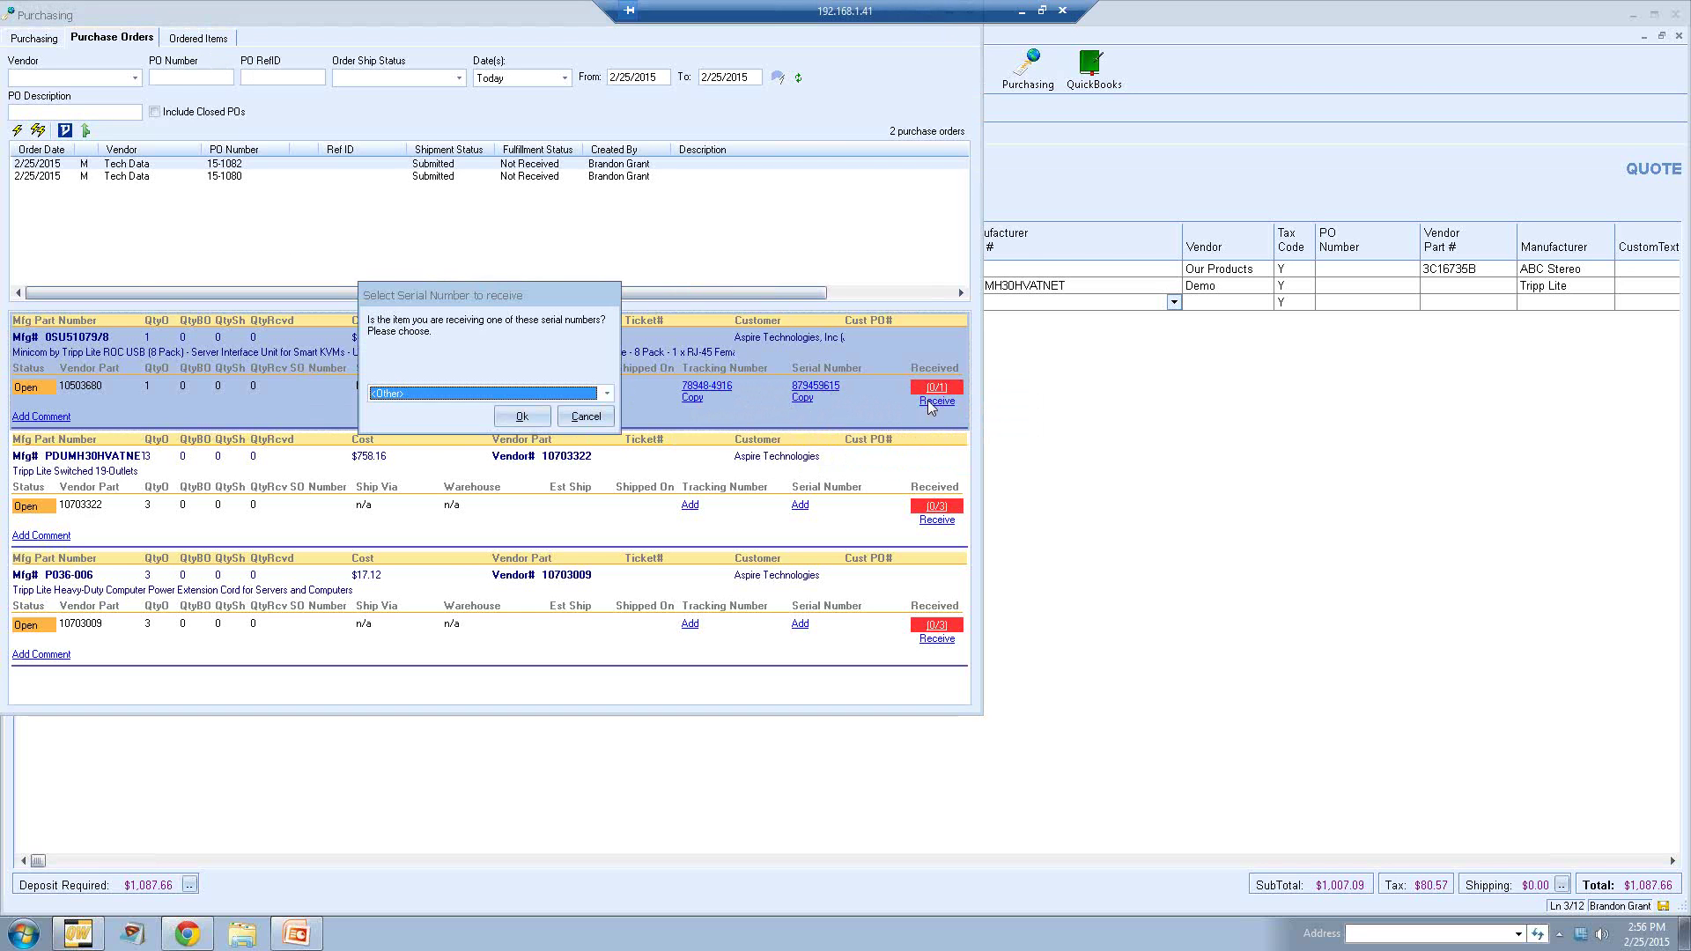
left_click(454, 393)
left_click(455, 409)
left_click(499, 418)
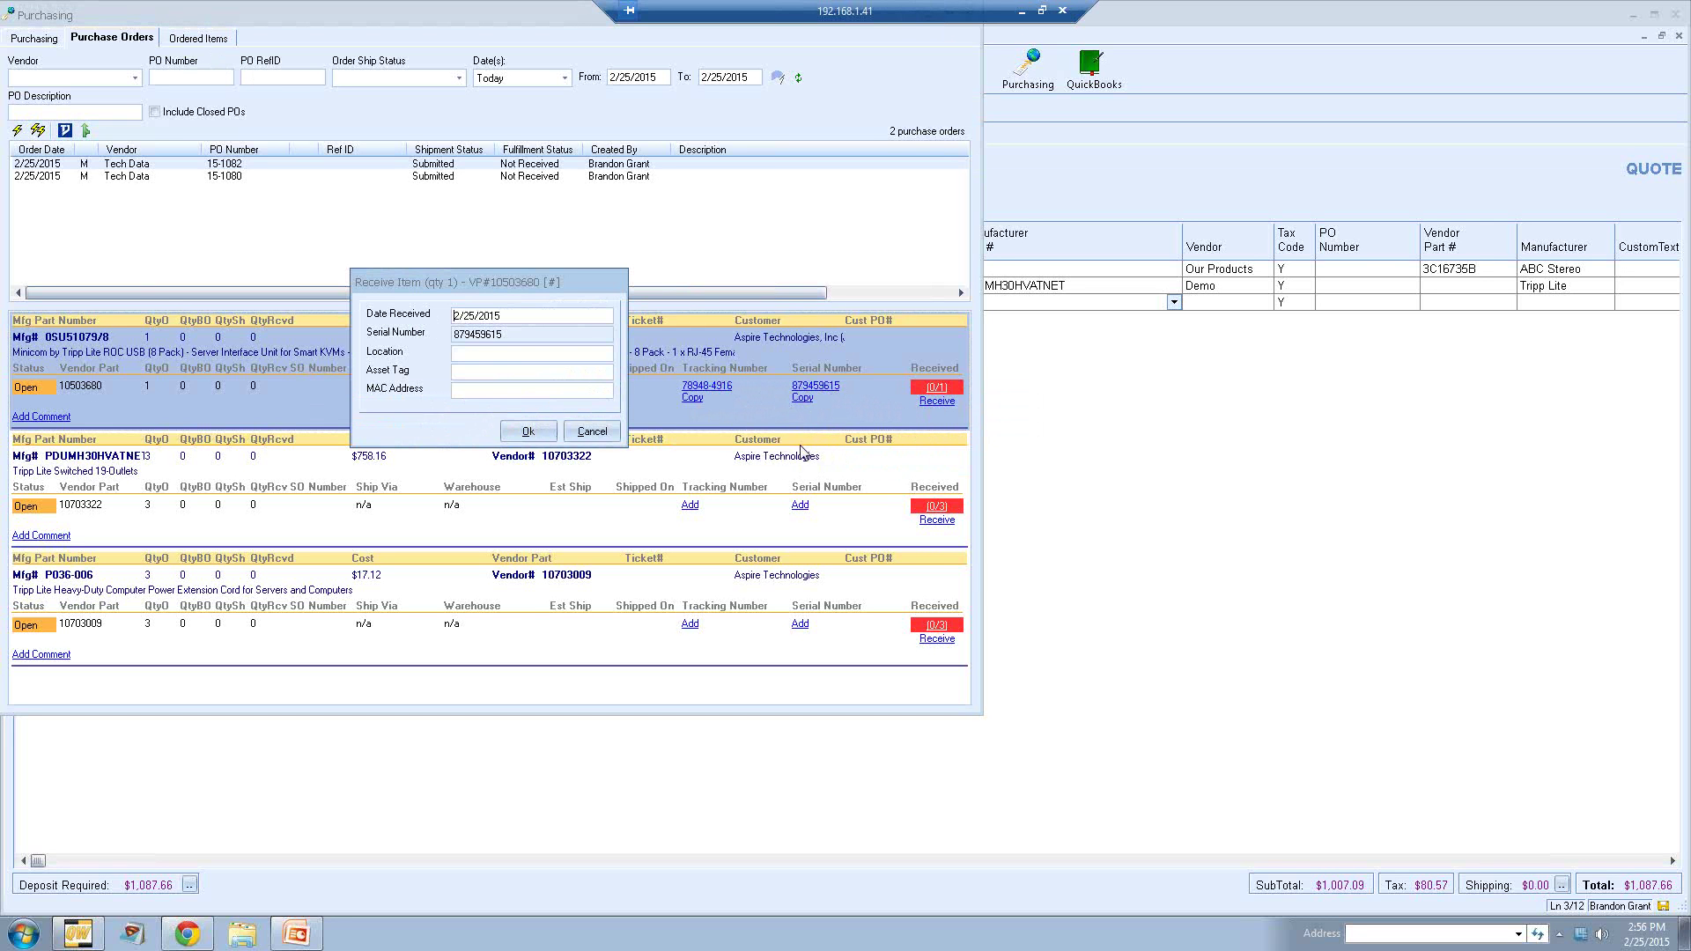
left_click(490, 351)
left_click(481, 390)
left_click(526, 431)
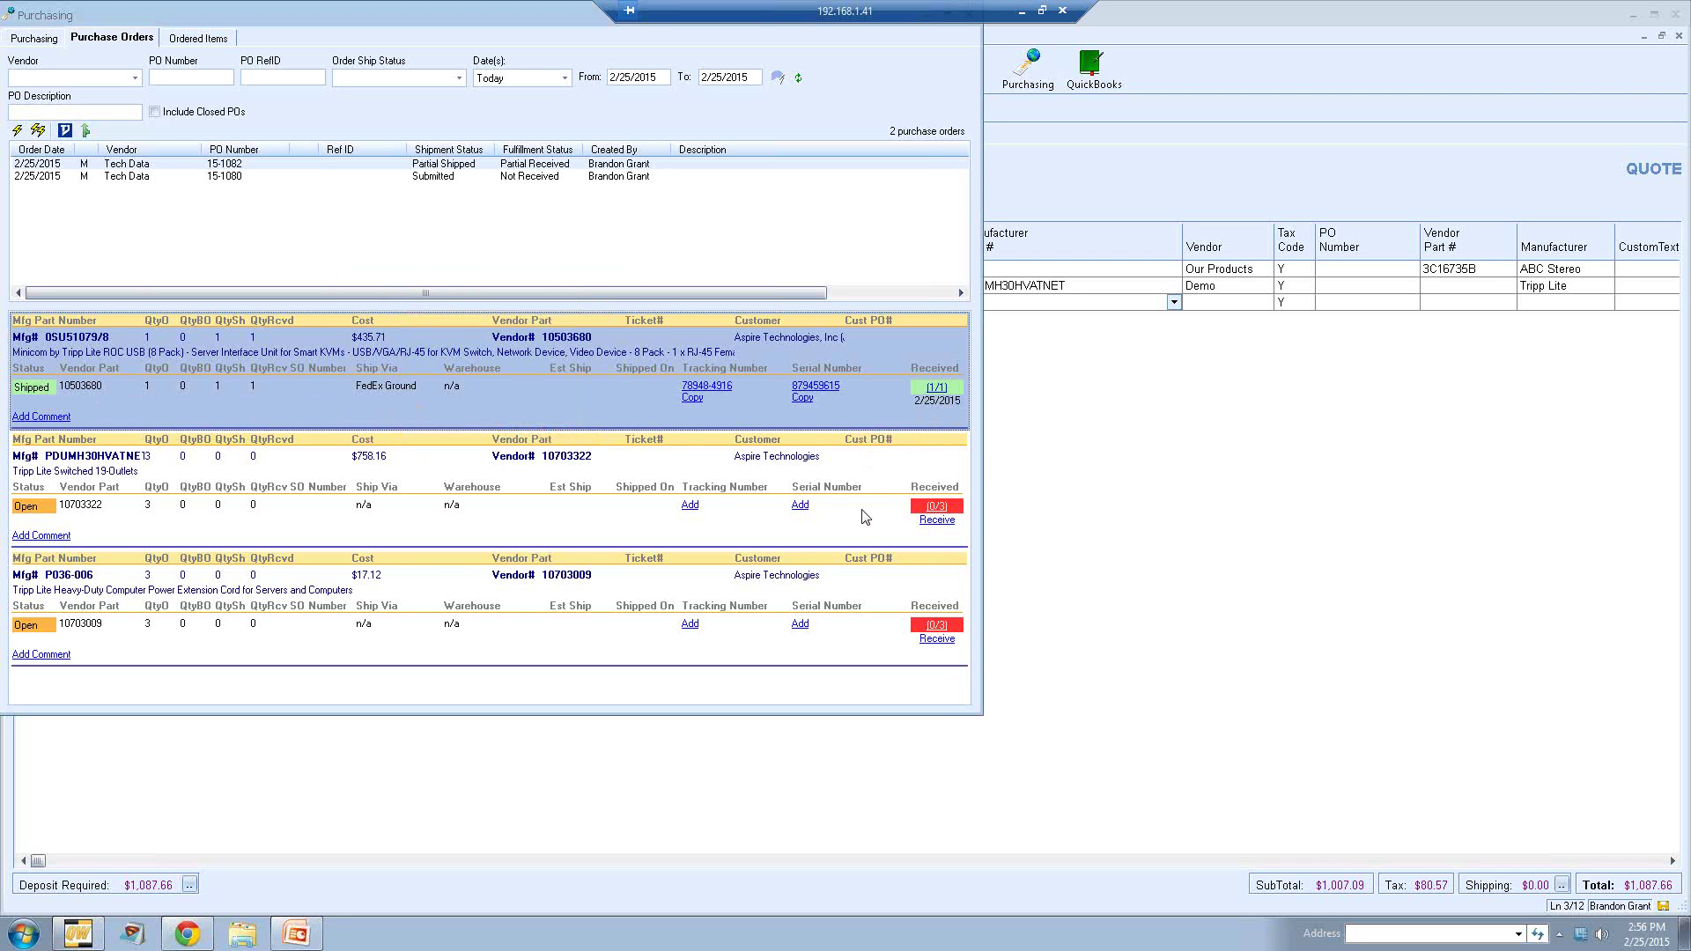
right_click(444, 164)
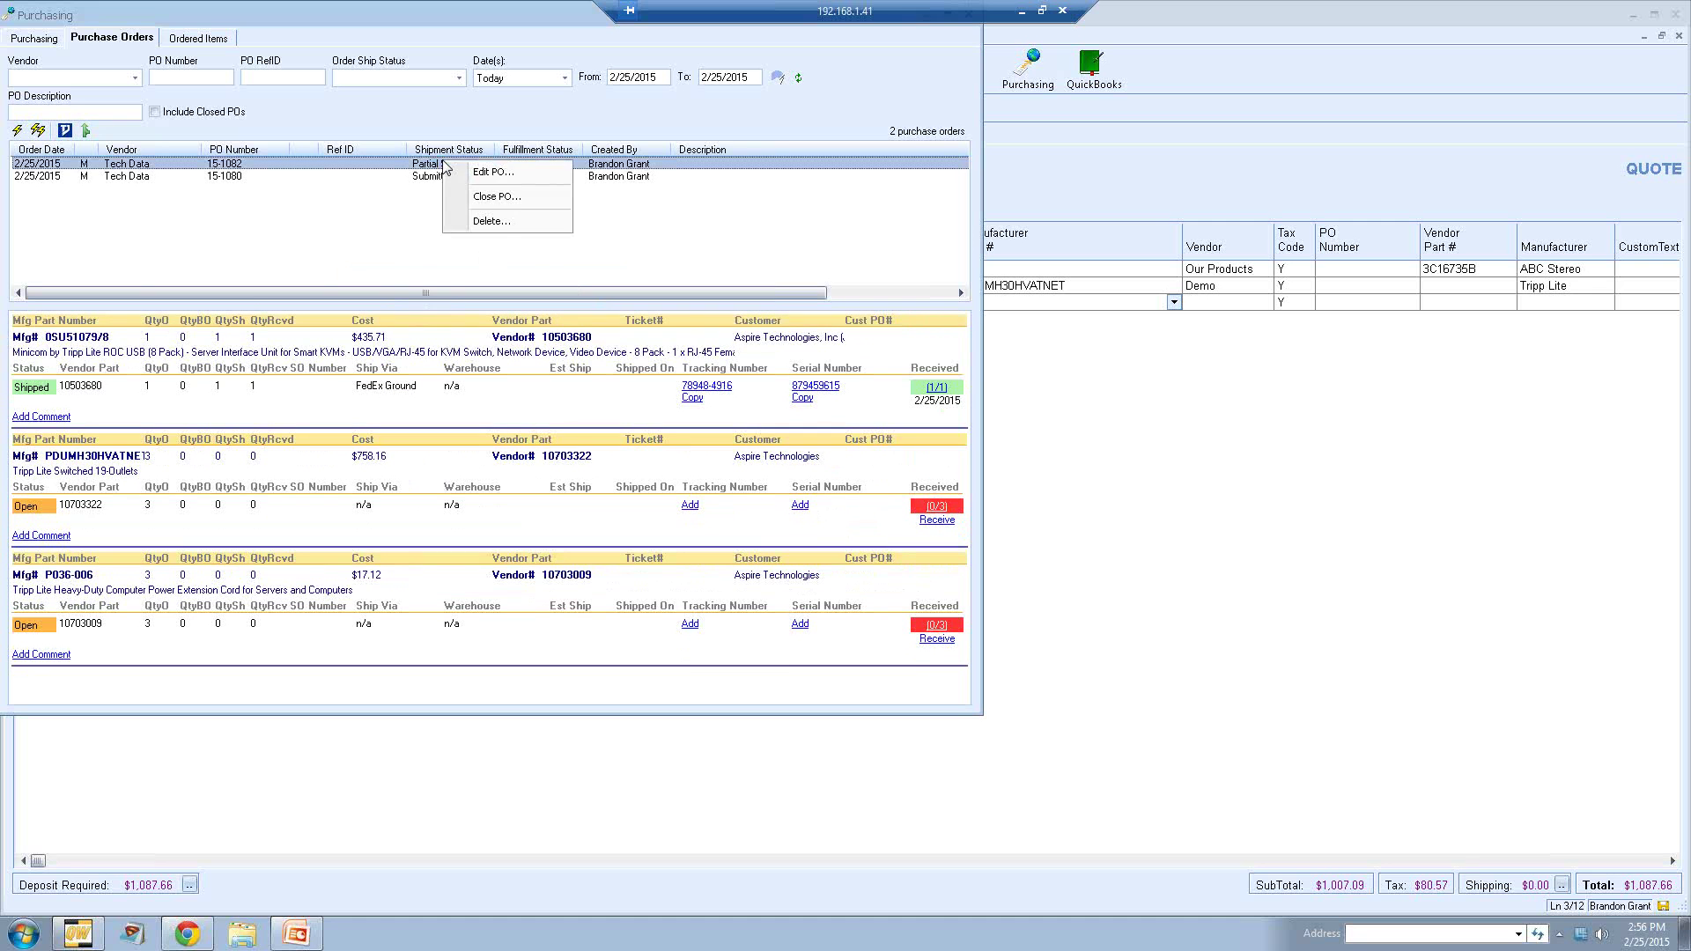
left_click(696, 220)
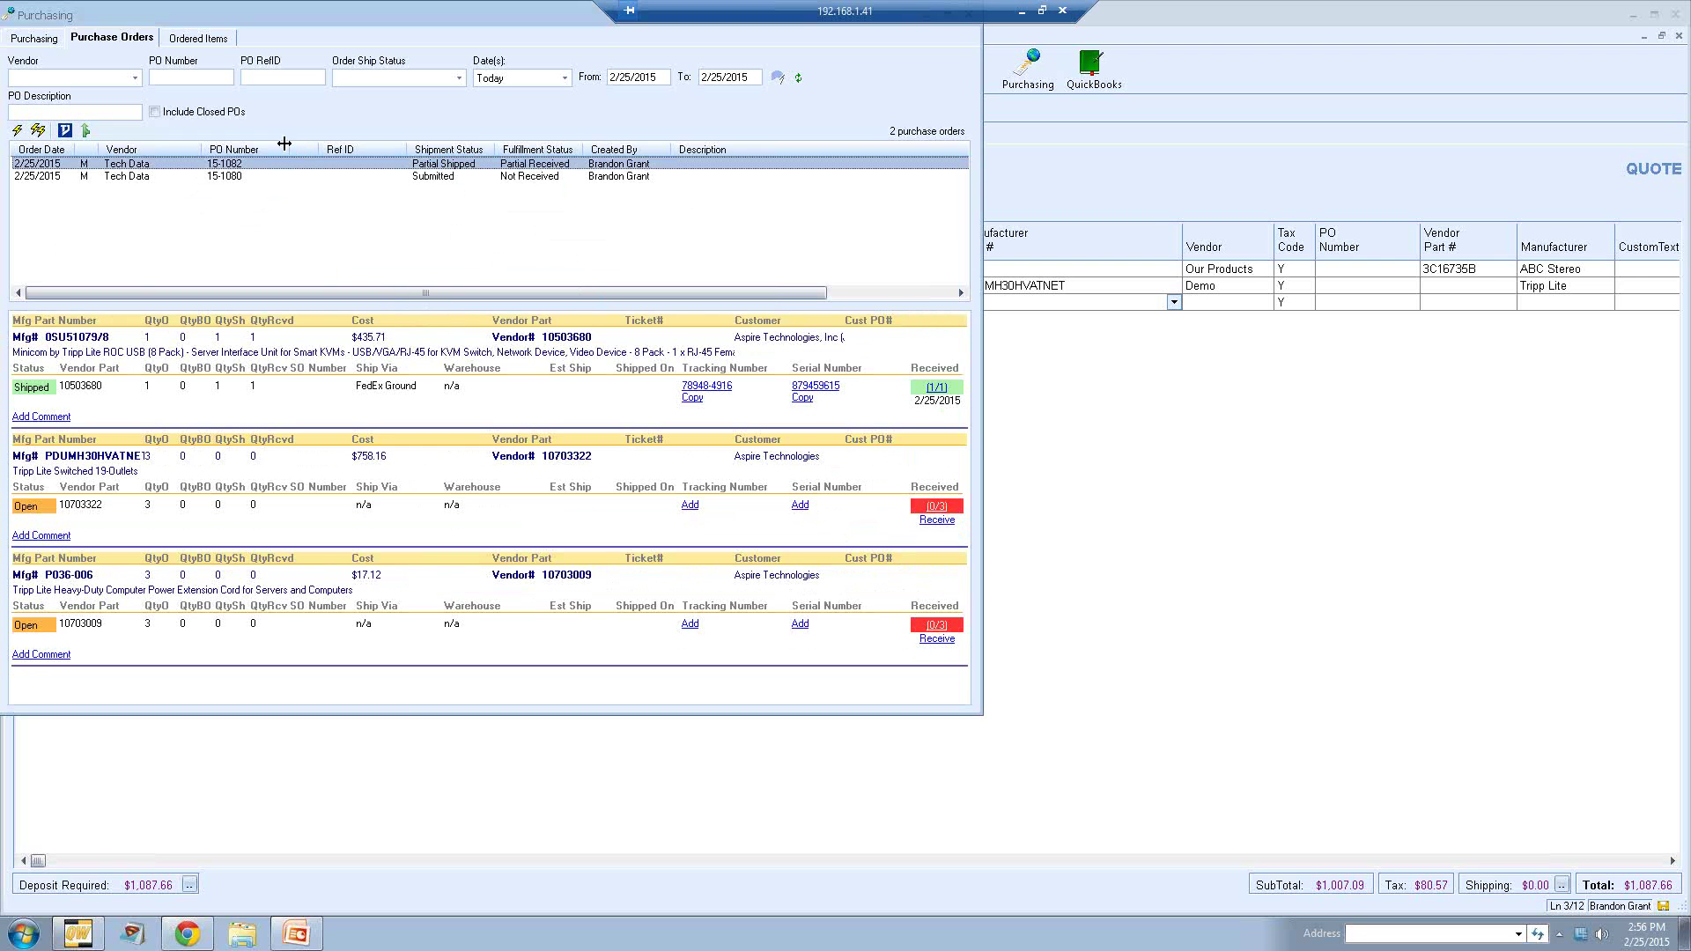
Step: List the ordered items dated Today across all purchase orders
left_click(189, 40)
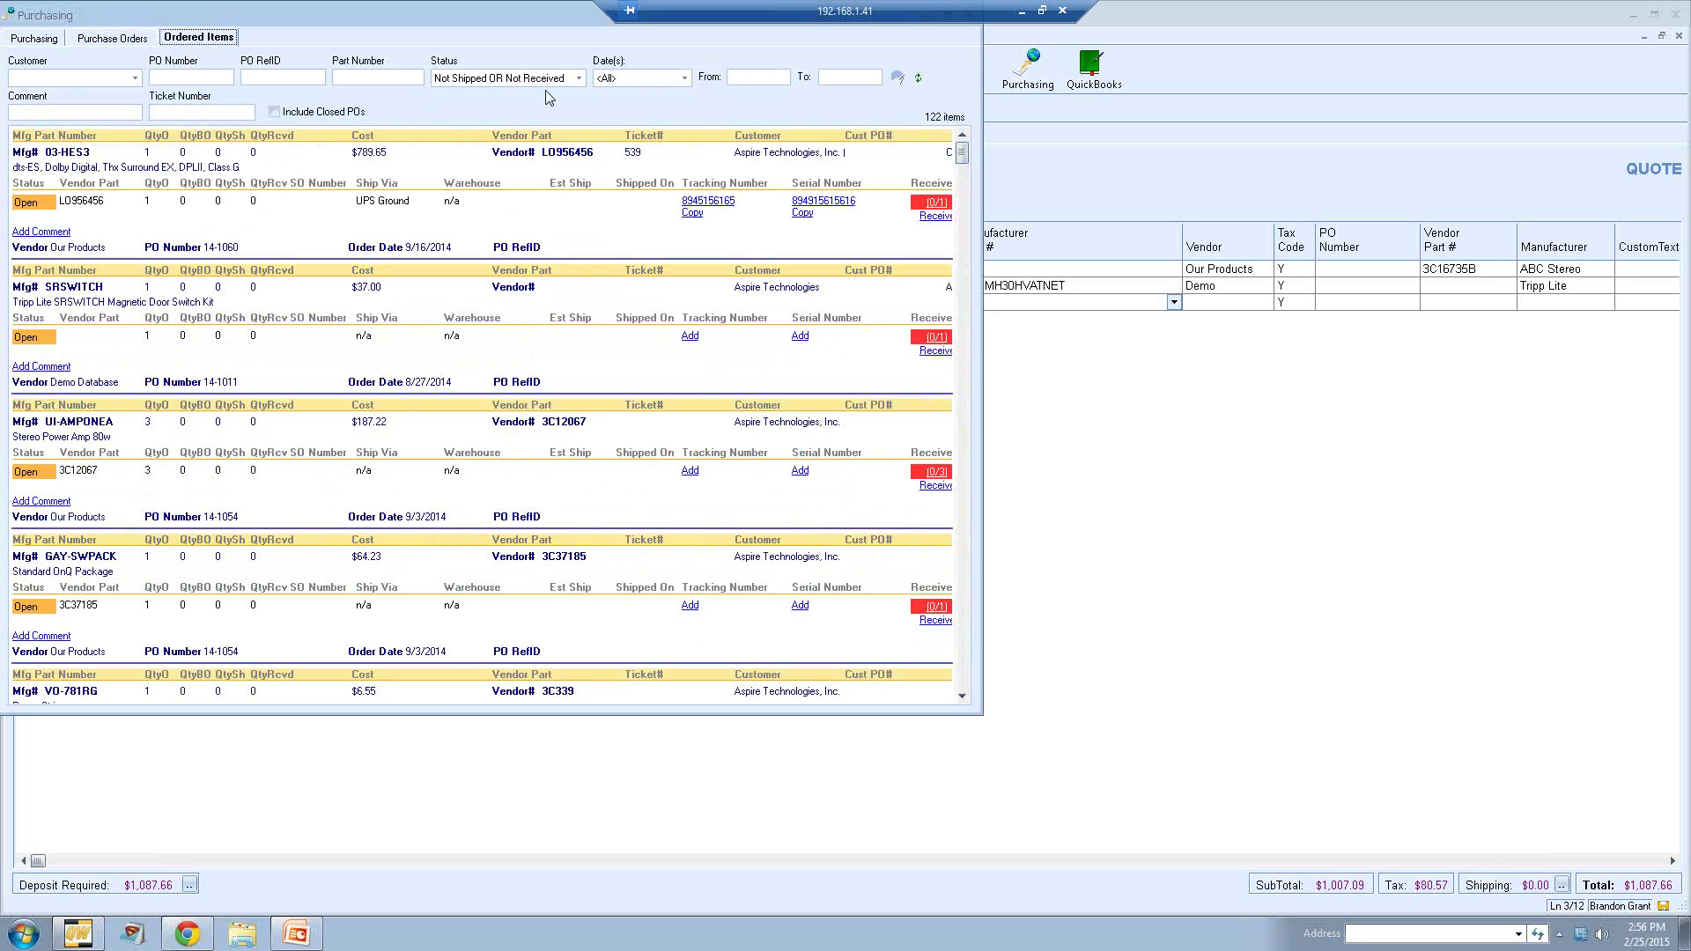
left_click(684, 78)
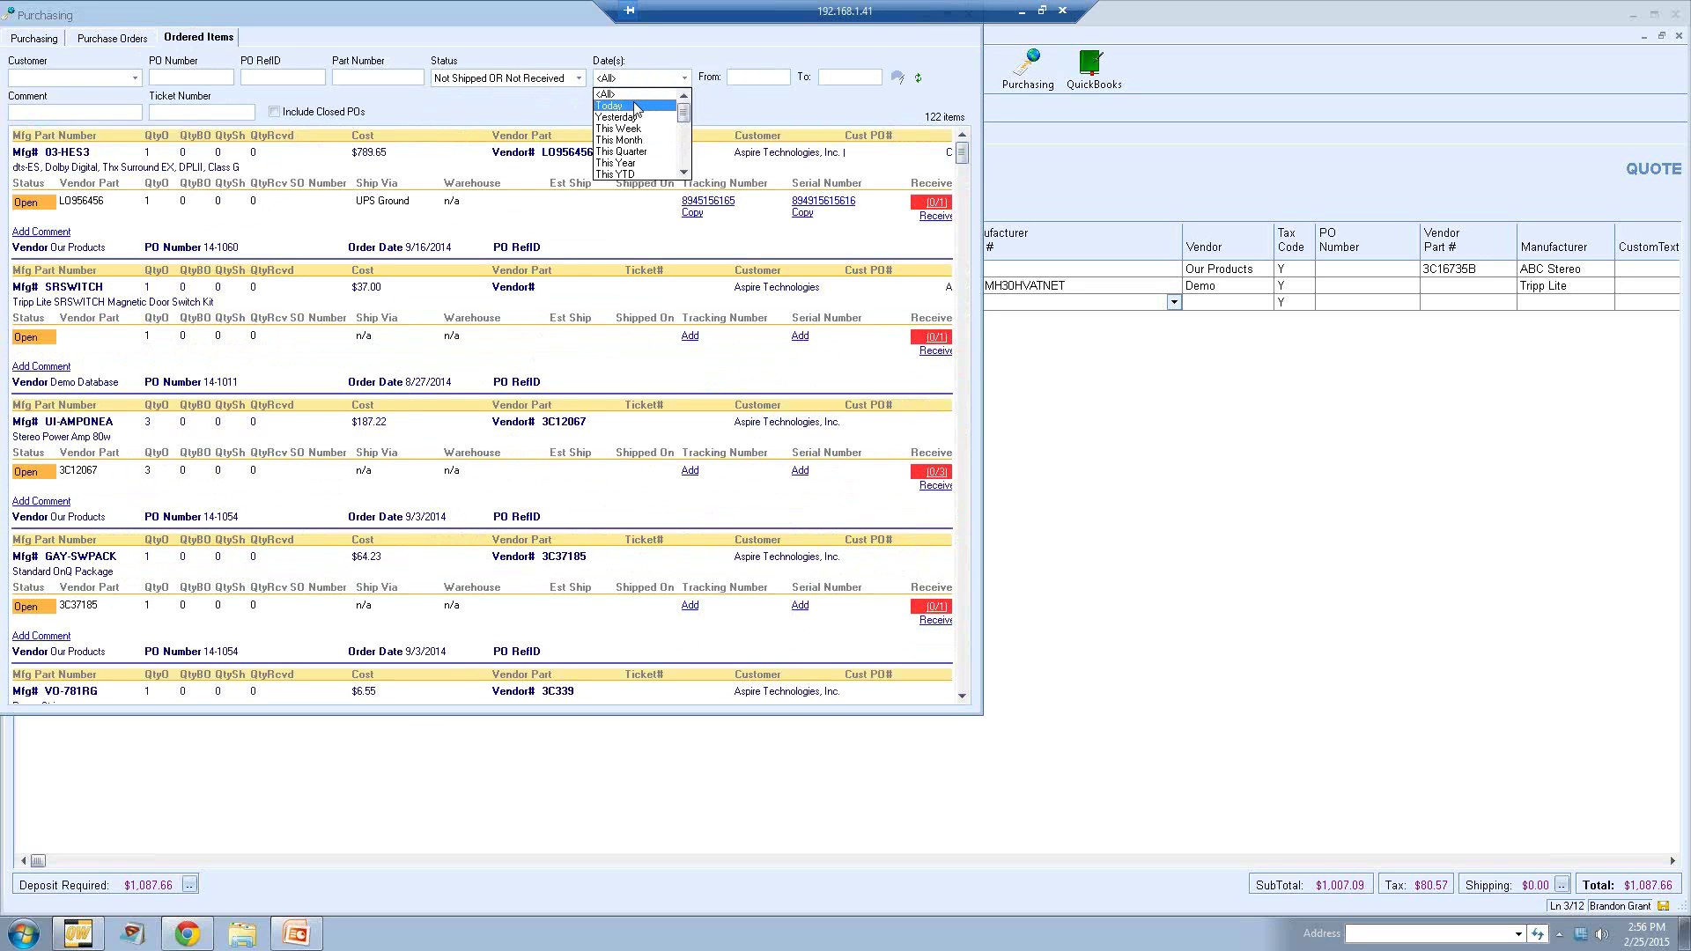
left_click(595, 106)
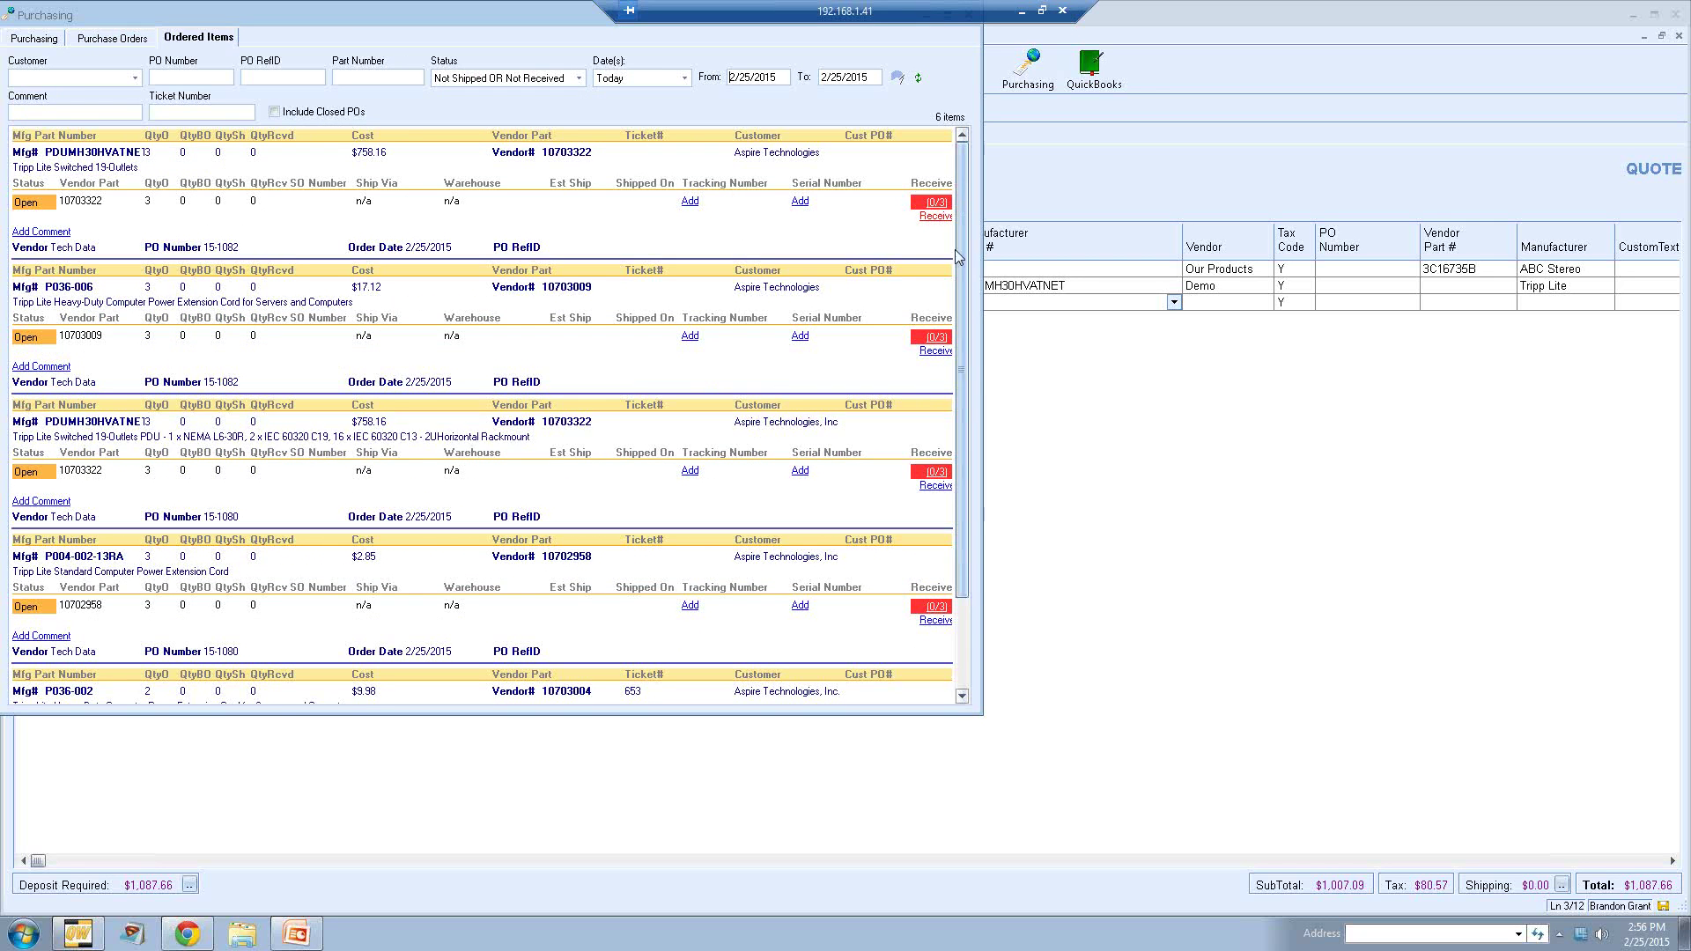
mouse_move(960, 257)
left_mouse_down()
mouse_move(960, 341)
mouse_move(960, 249)
left_mouse_up()
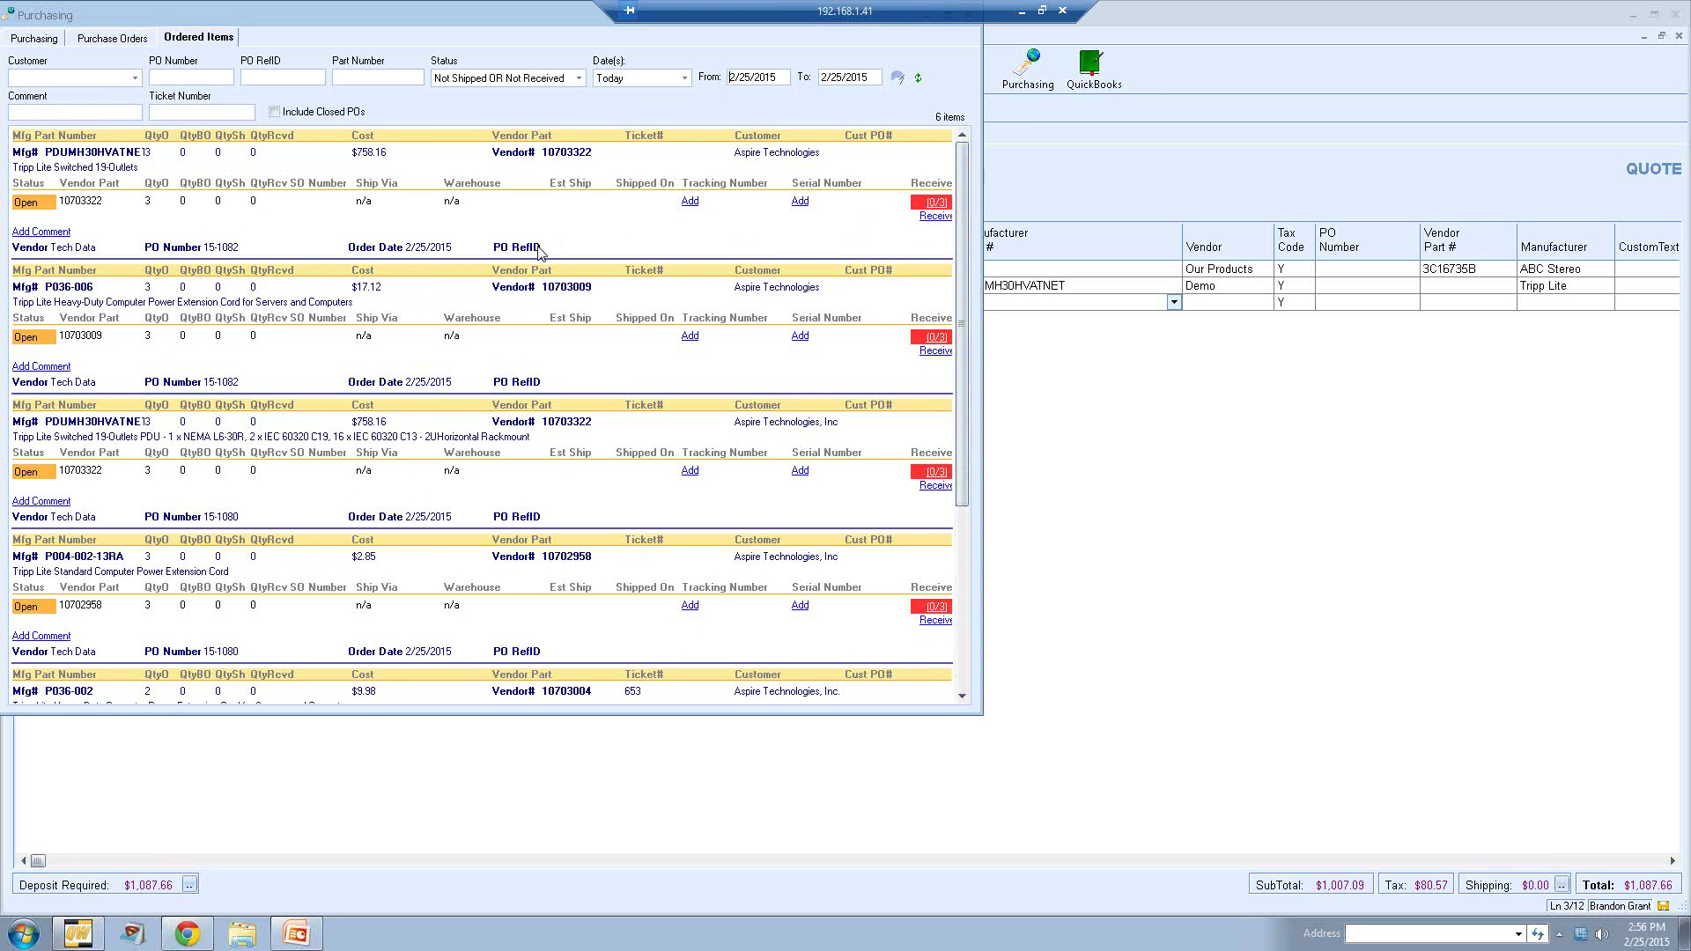
left_click(134, 79)
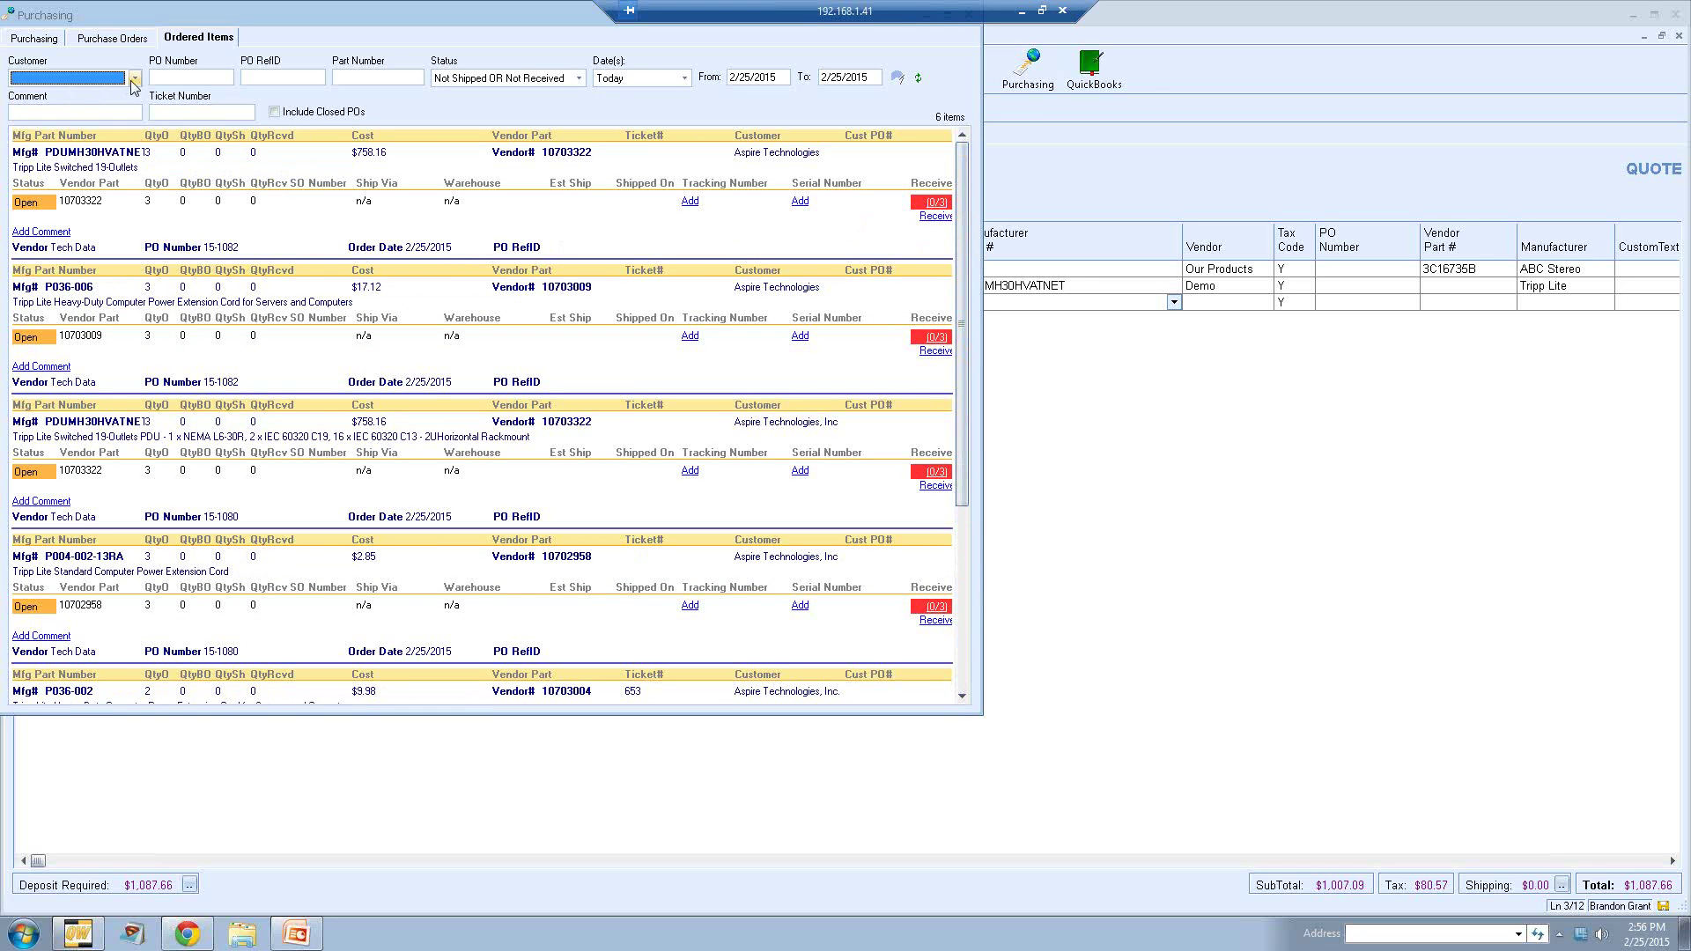
left_click(134, 79)
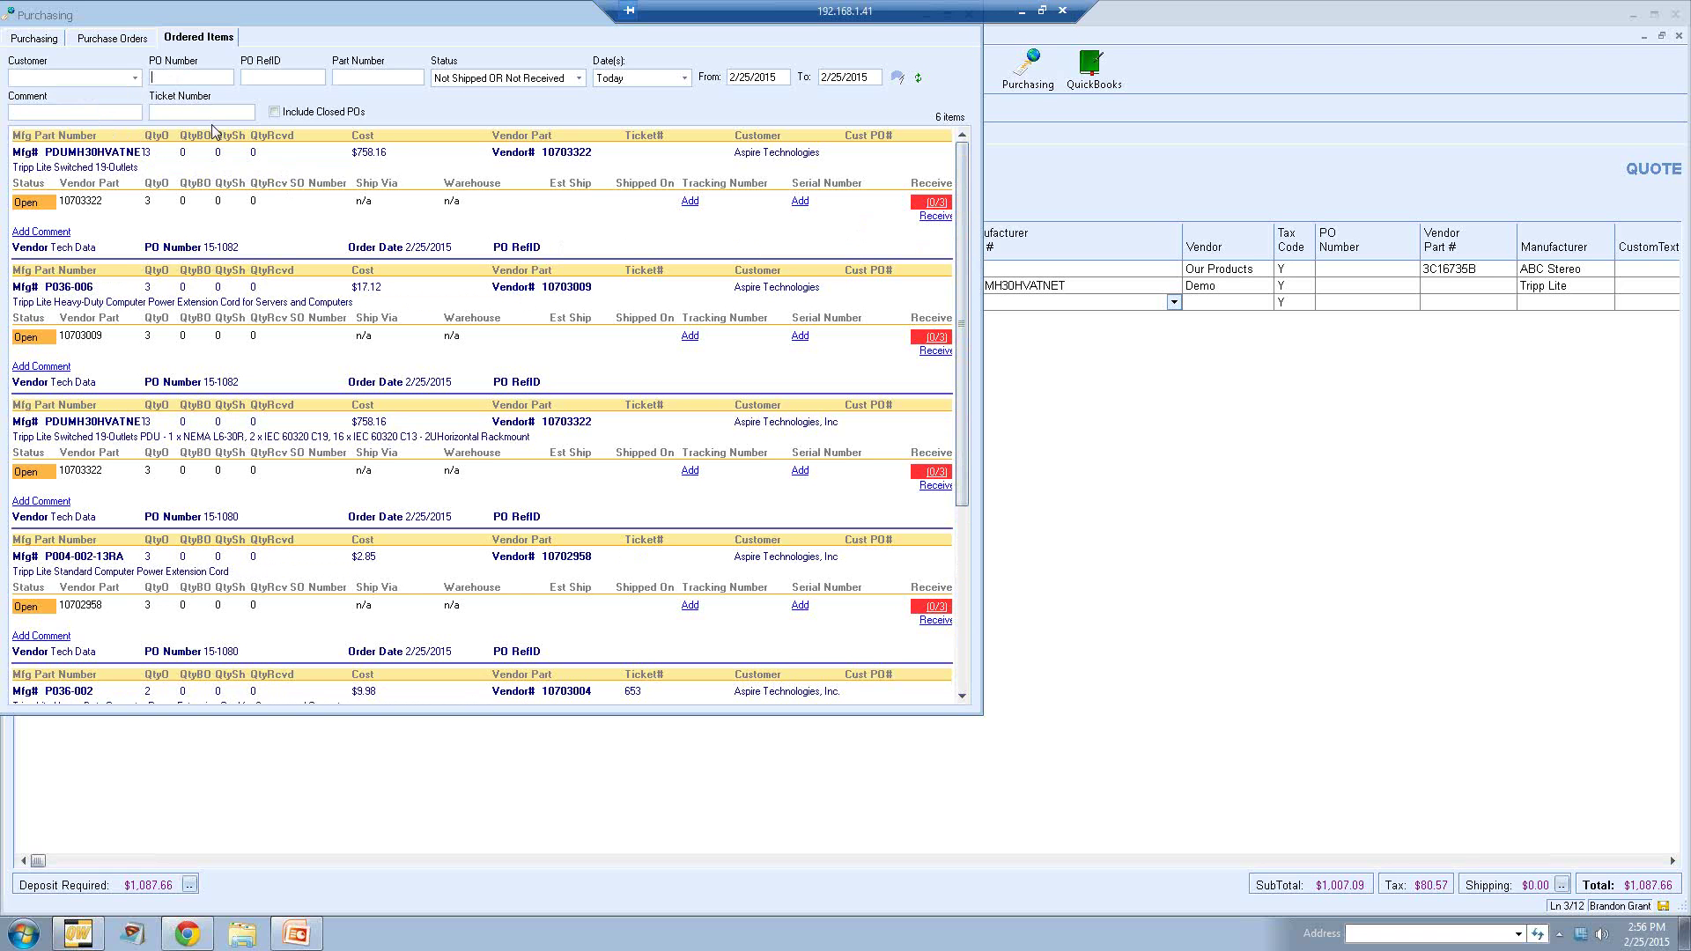
left_click(251, 78)
left_click(385, 77)
left_click(92, 113)
Step: Close the Purchasing window to return to the untitled quote
double_click(373, 16)
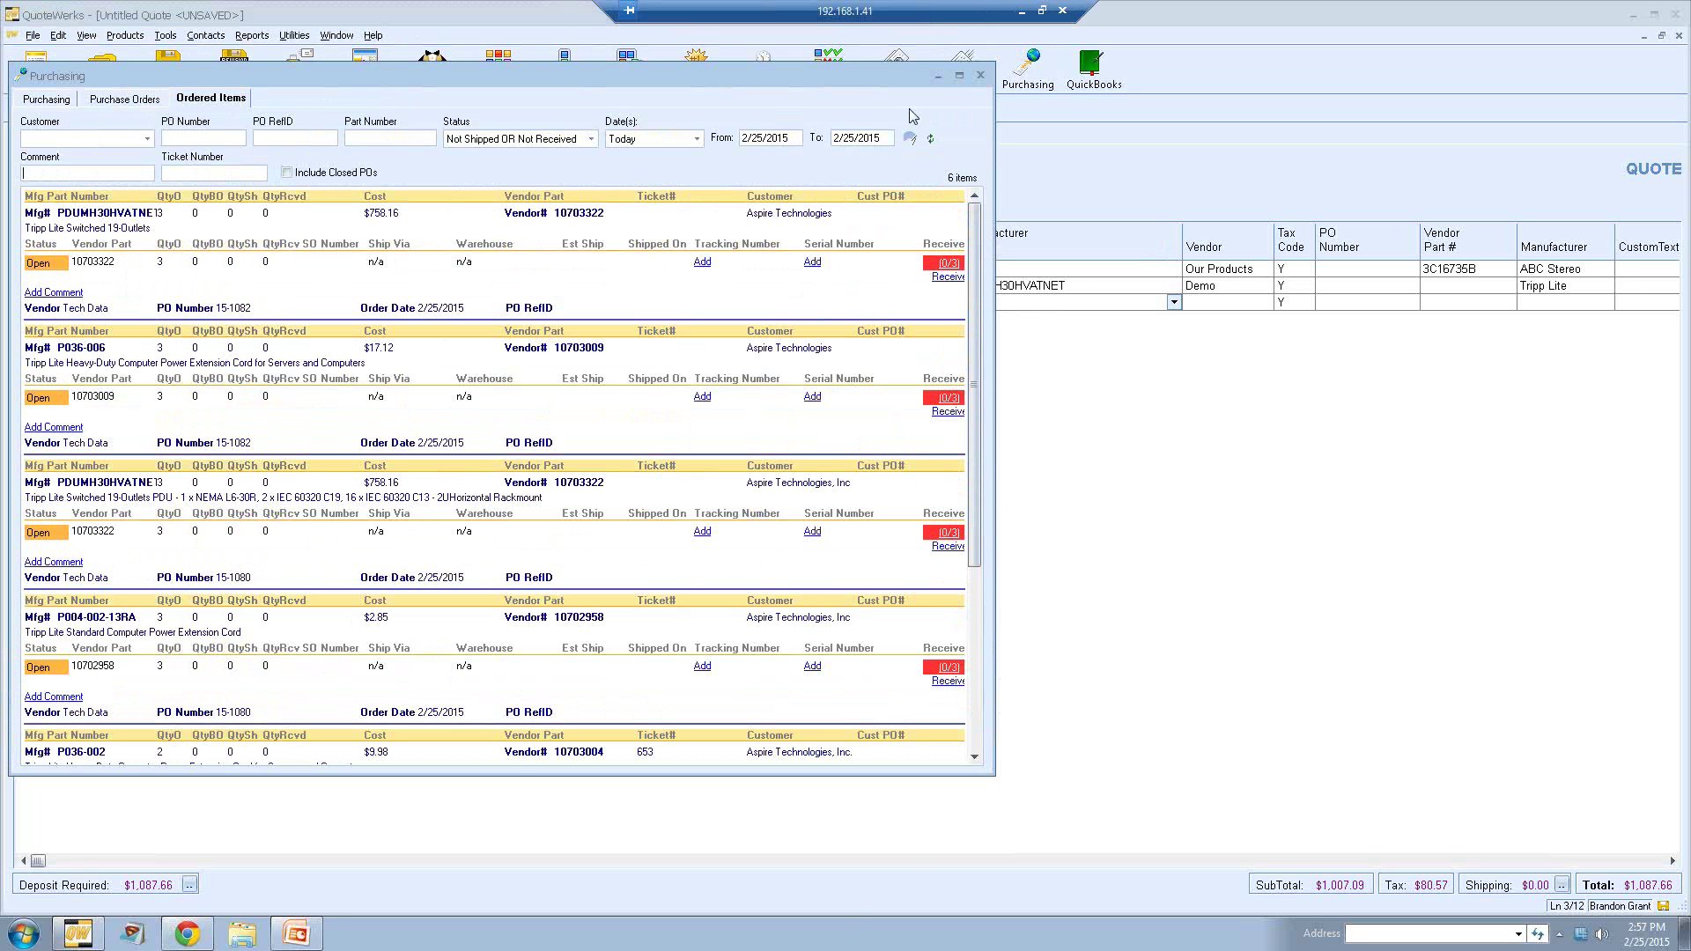
left_click(980, 77)
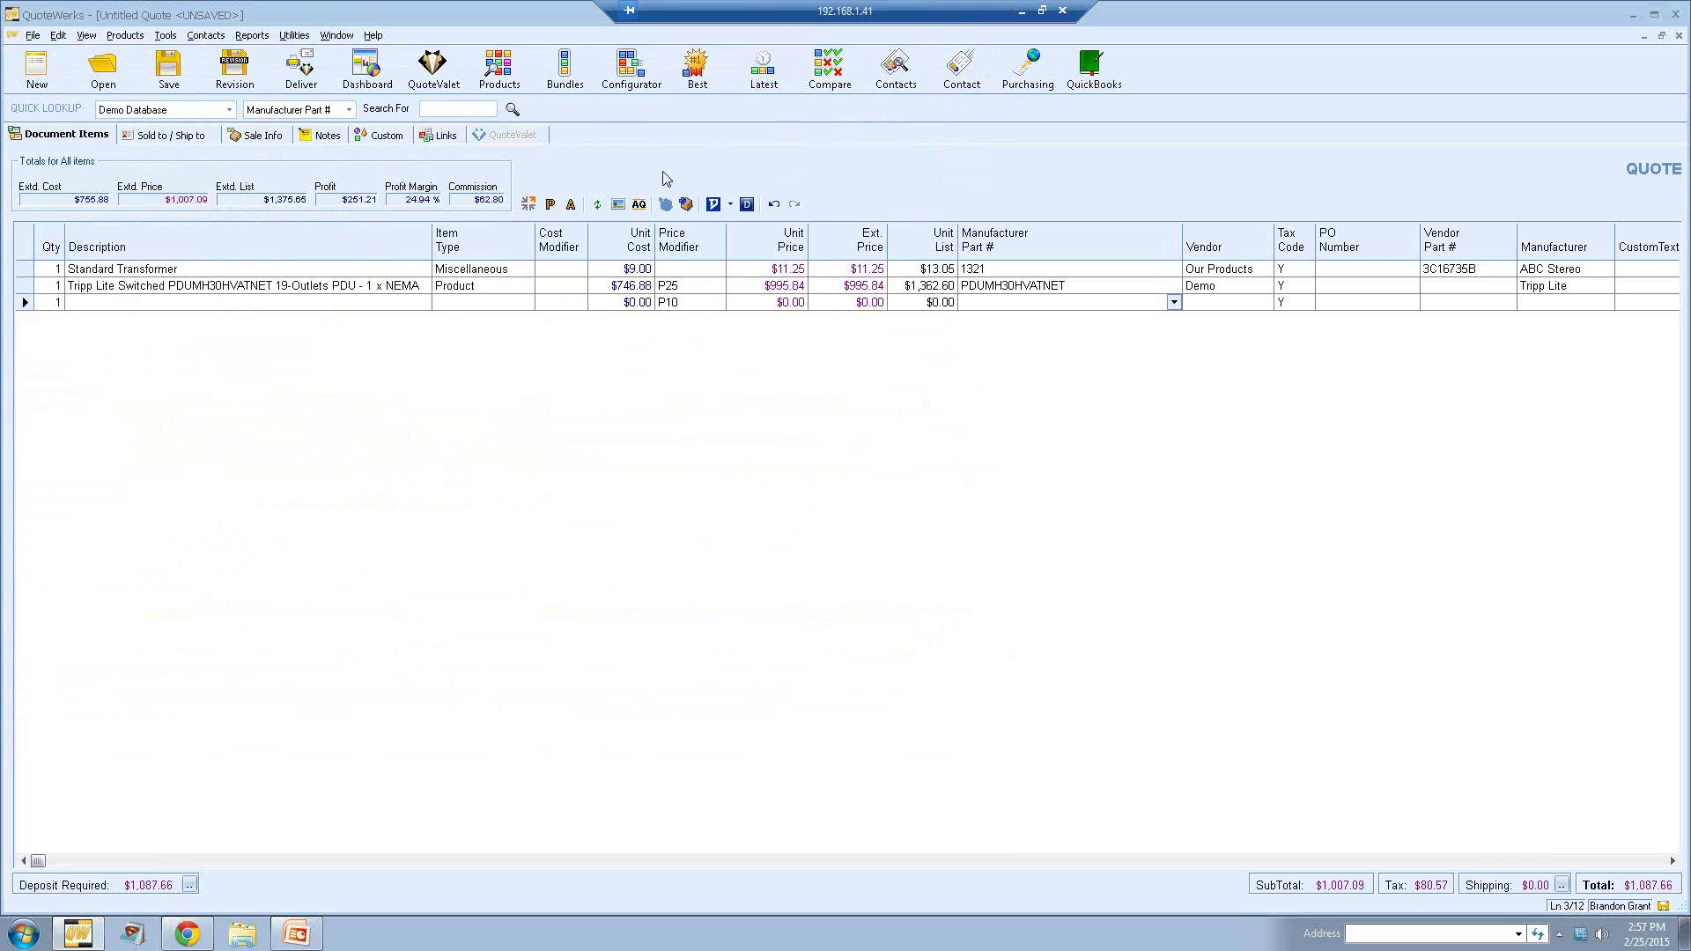